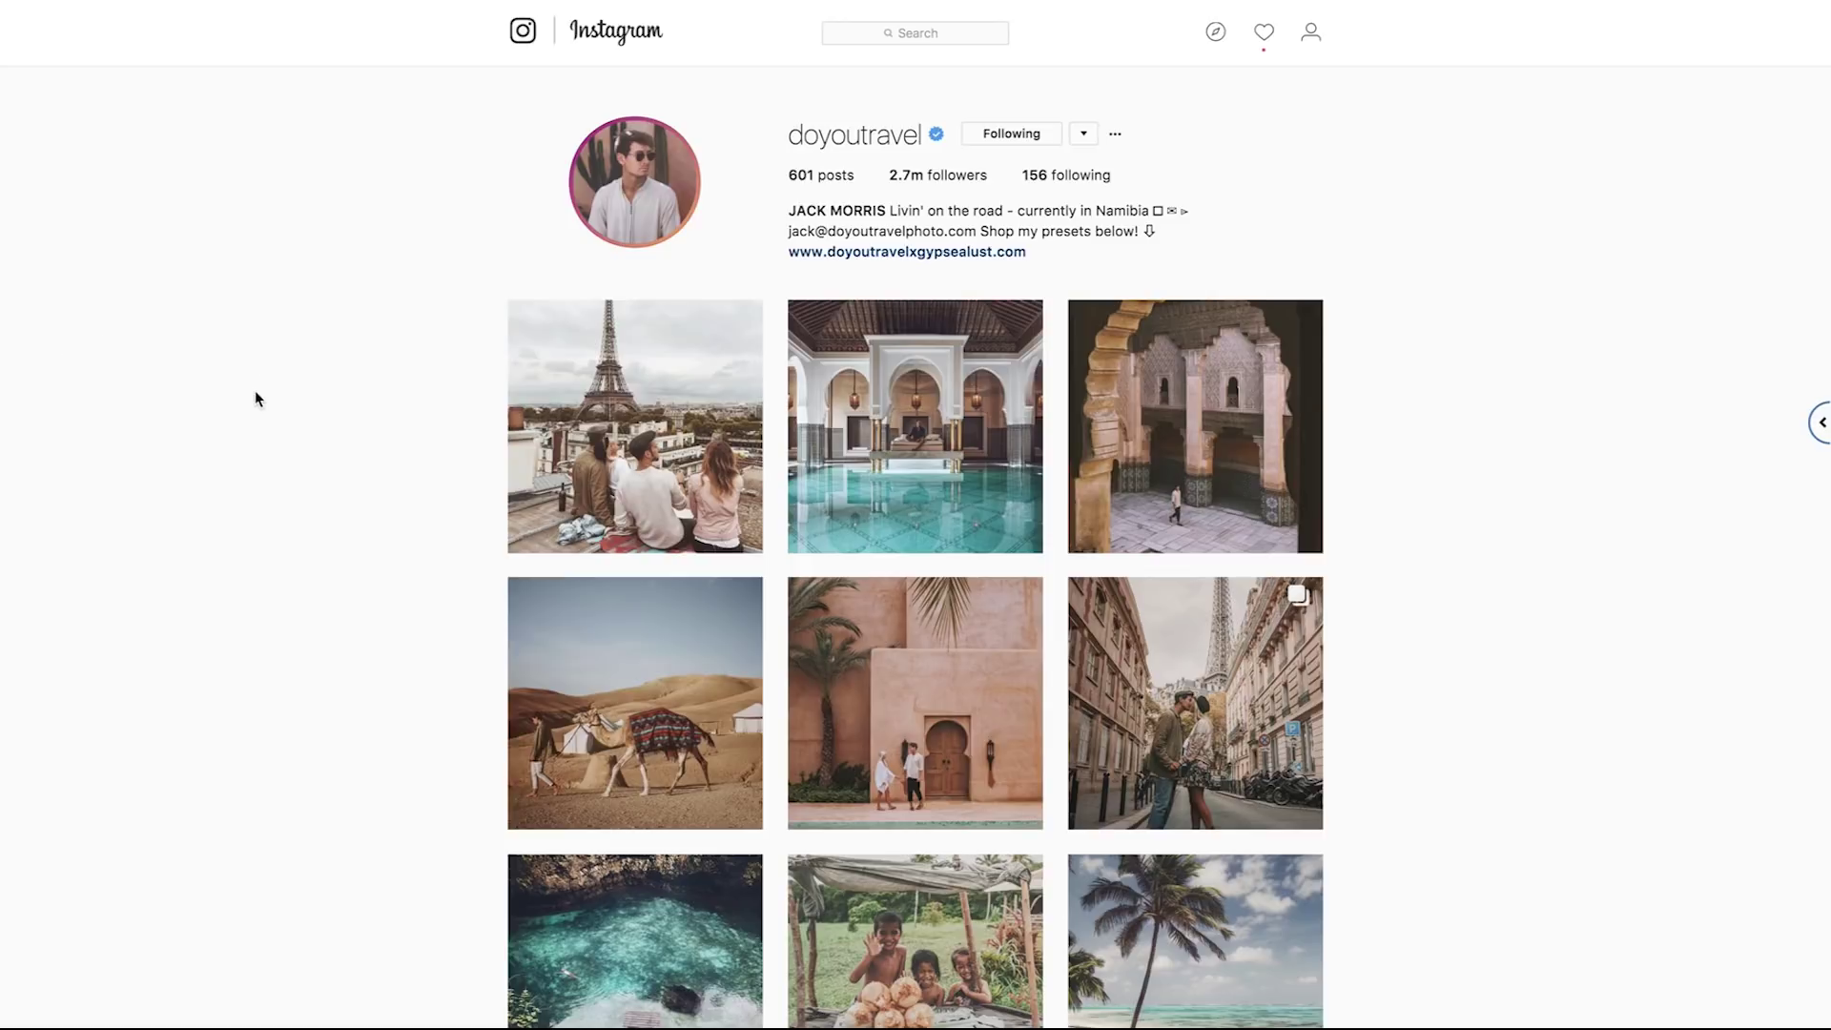
# Browse down the Instagram reference grid until the Santorini bell-tower posts appear.
pyautogui.scroll(-6, 256, 396)
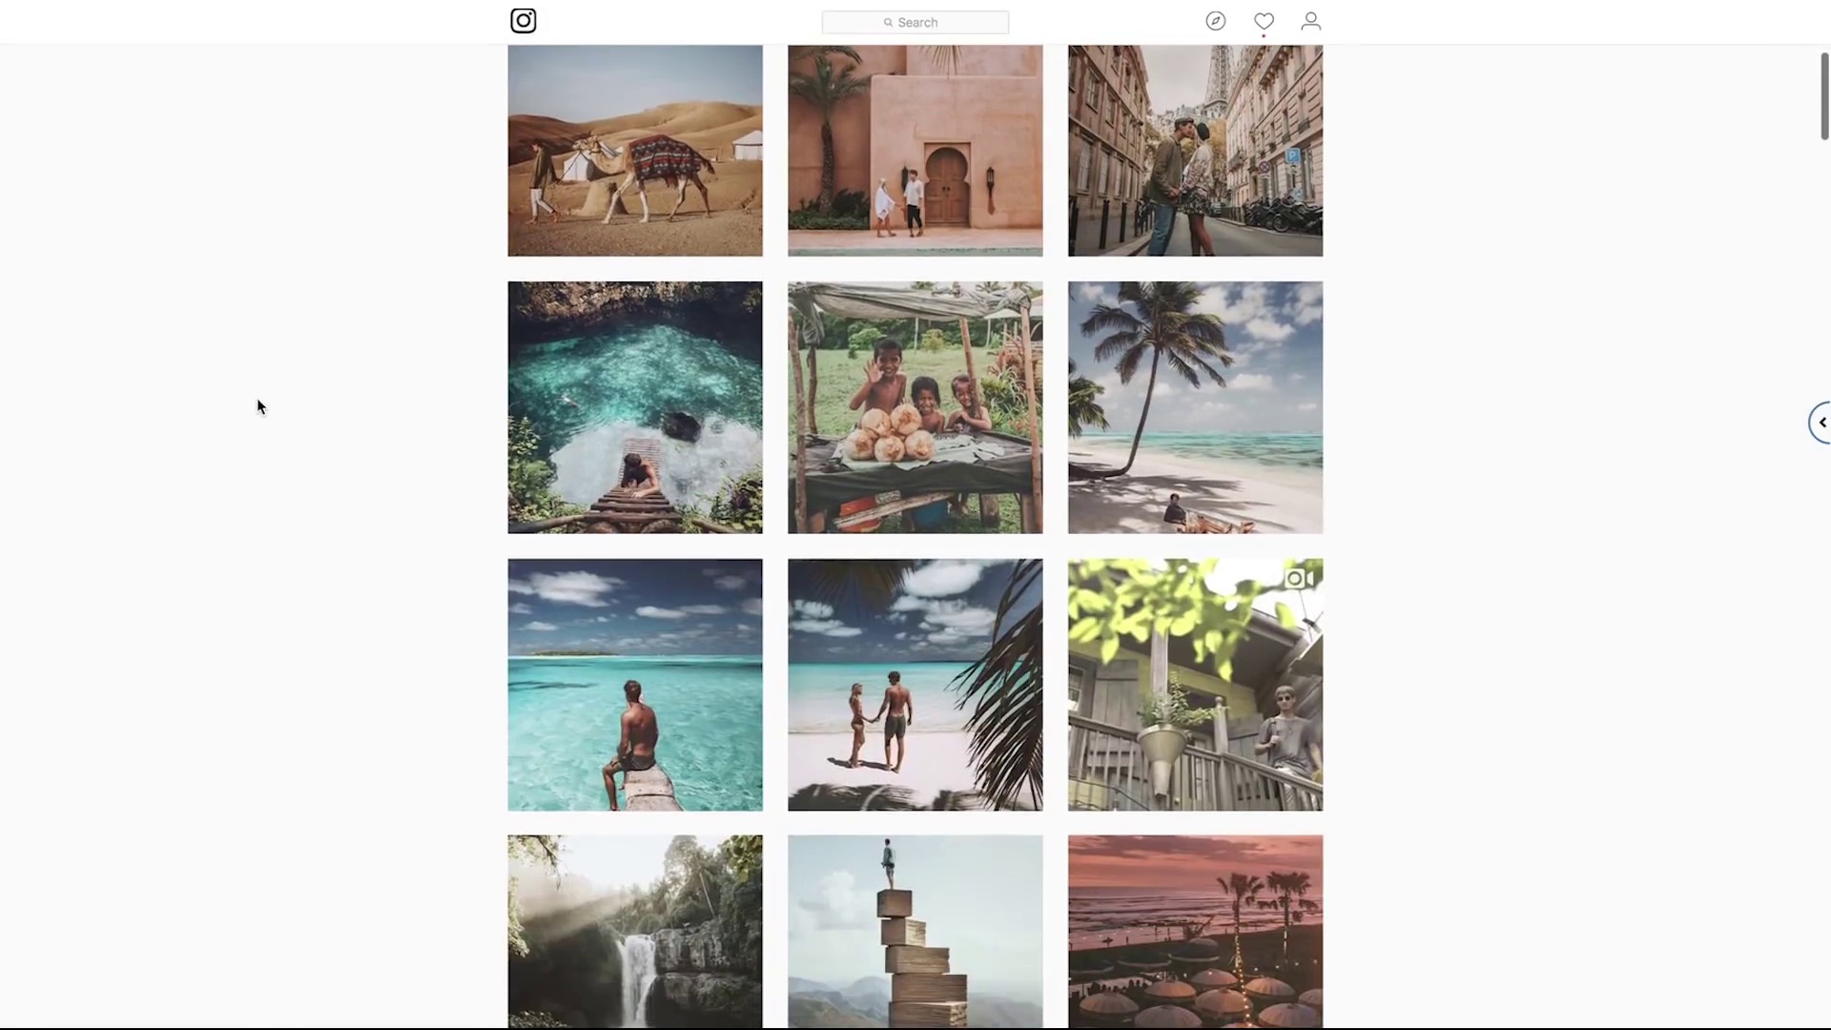
pyautogui.scroll(-5, 258, 399)
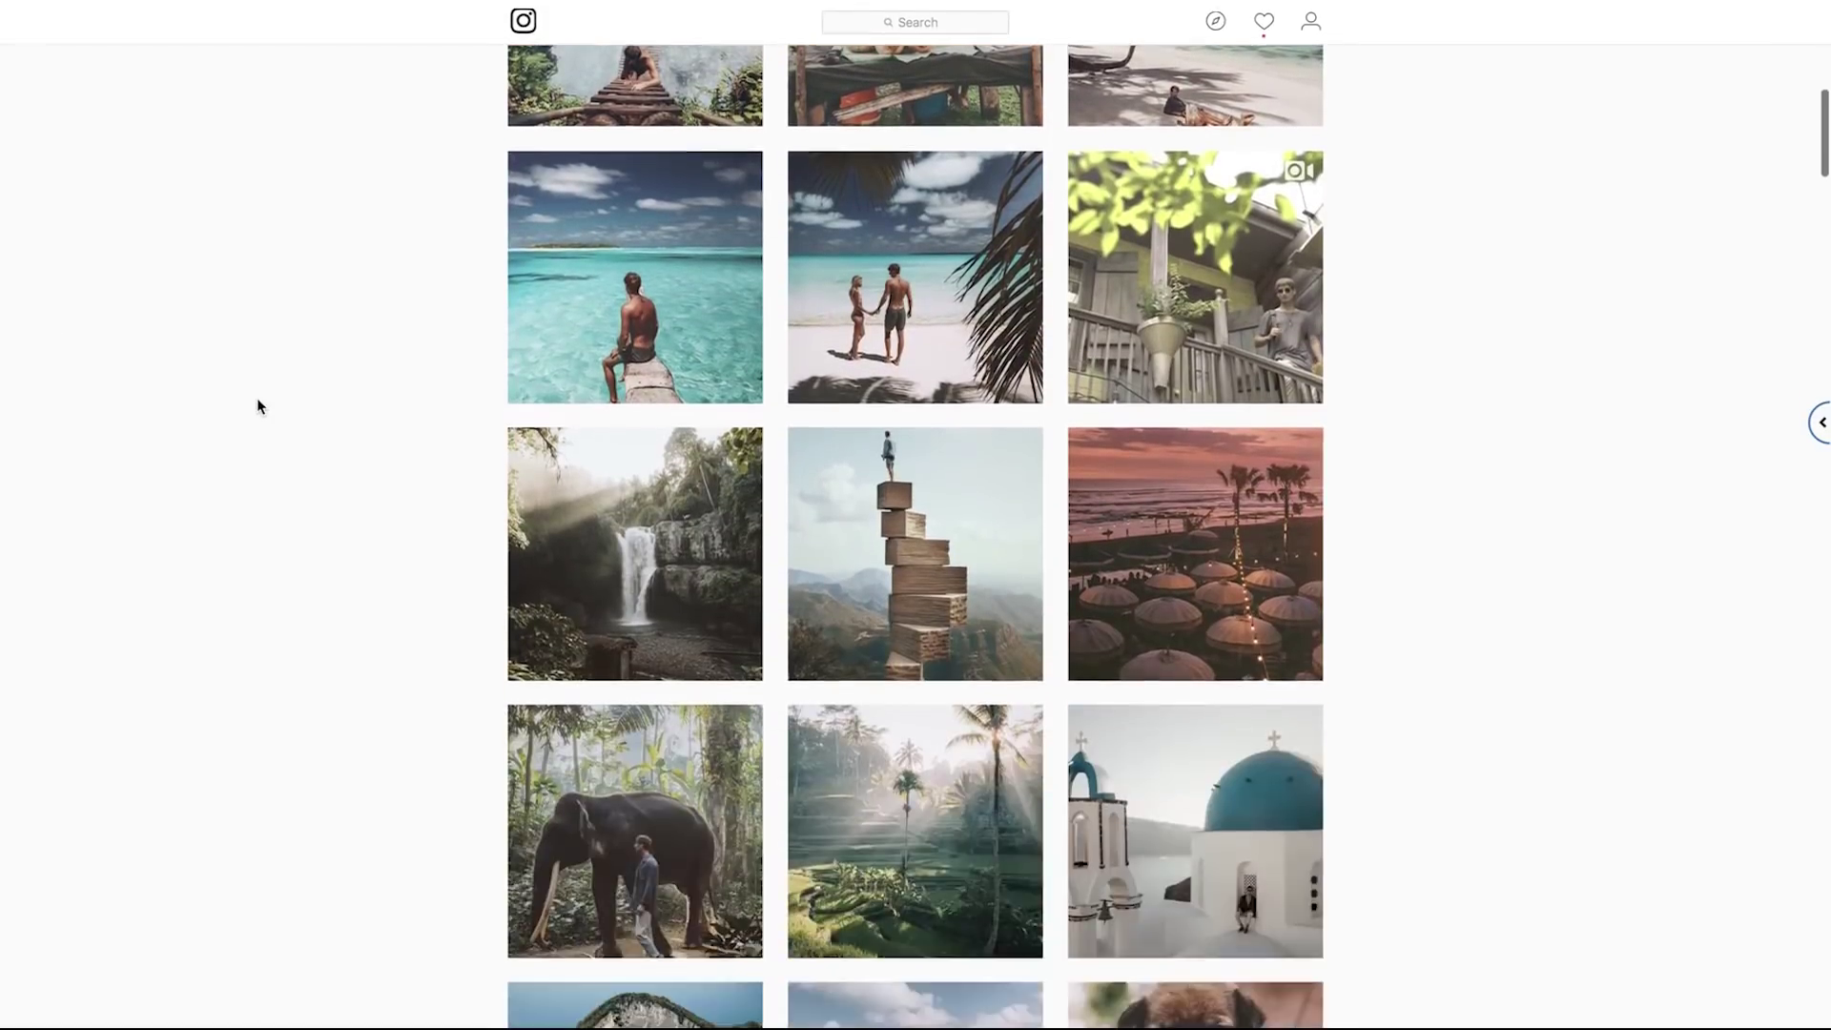
pyautogui.scroll(-5, 257, 399)
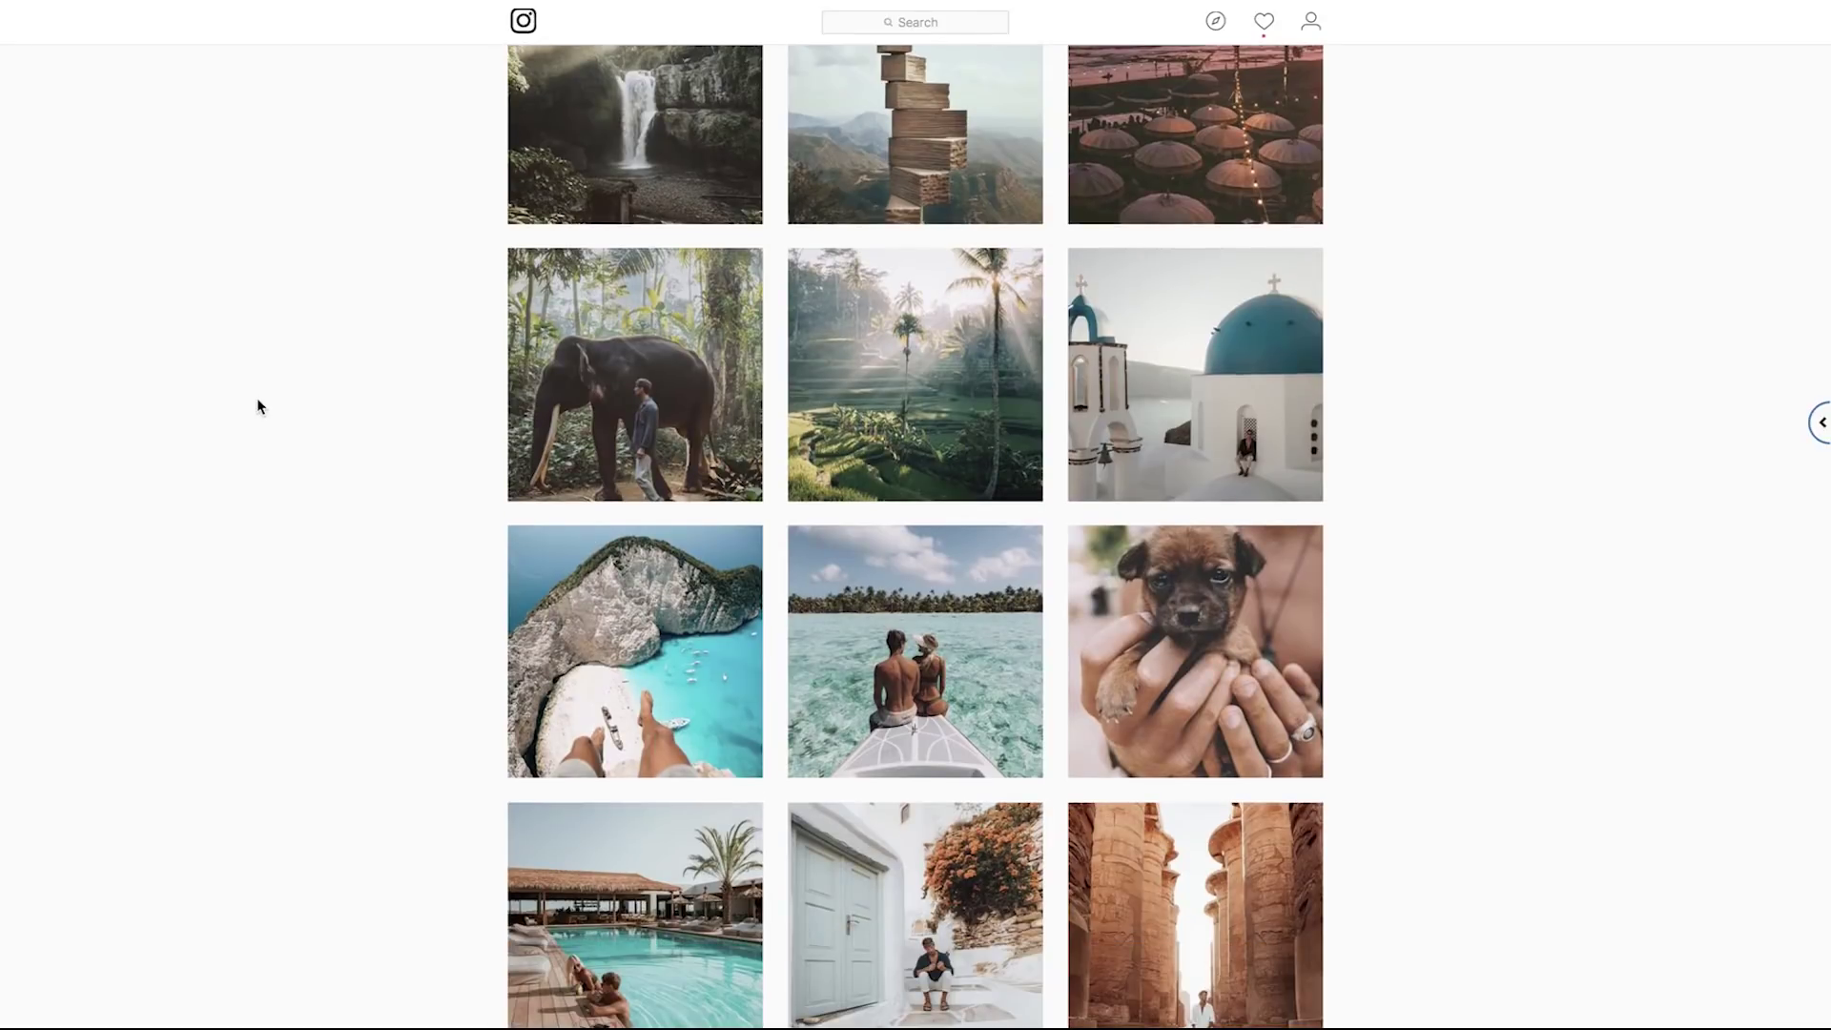
pyautogui.scroll(-2, 258, 400)
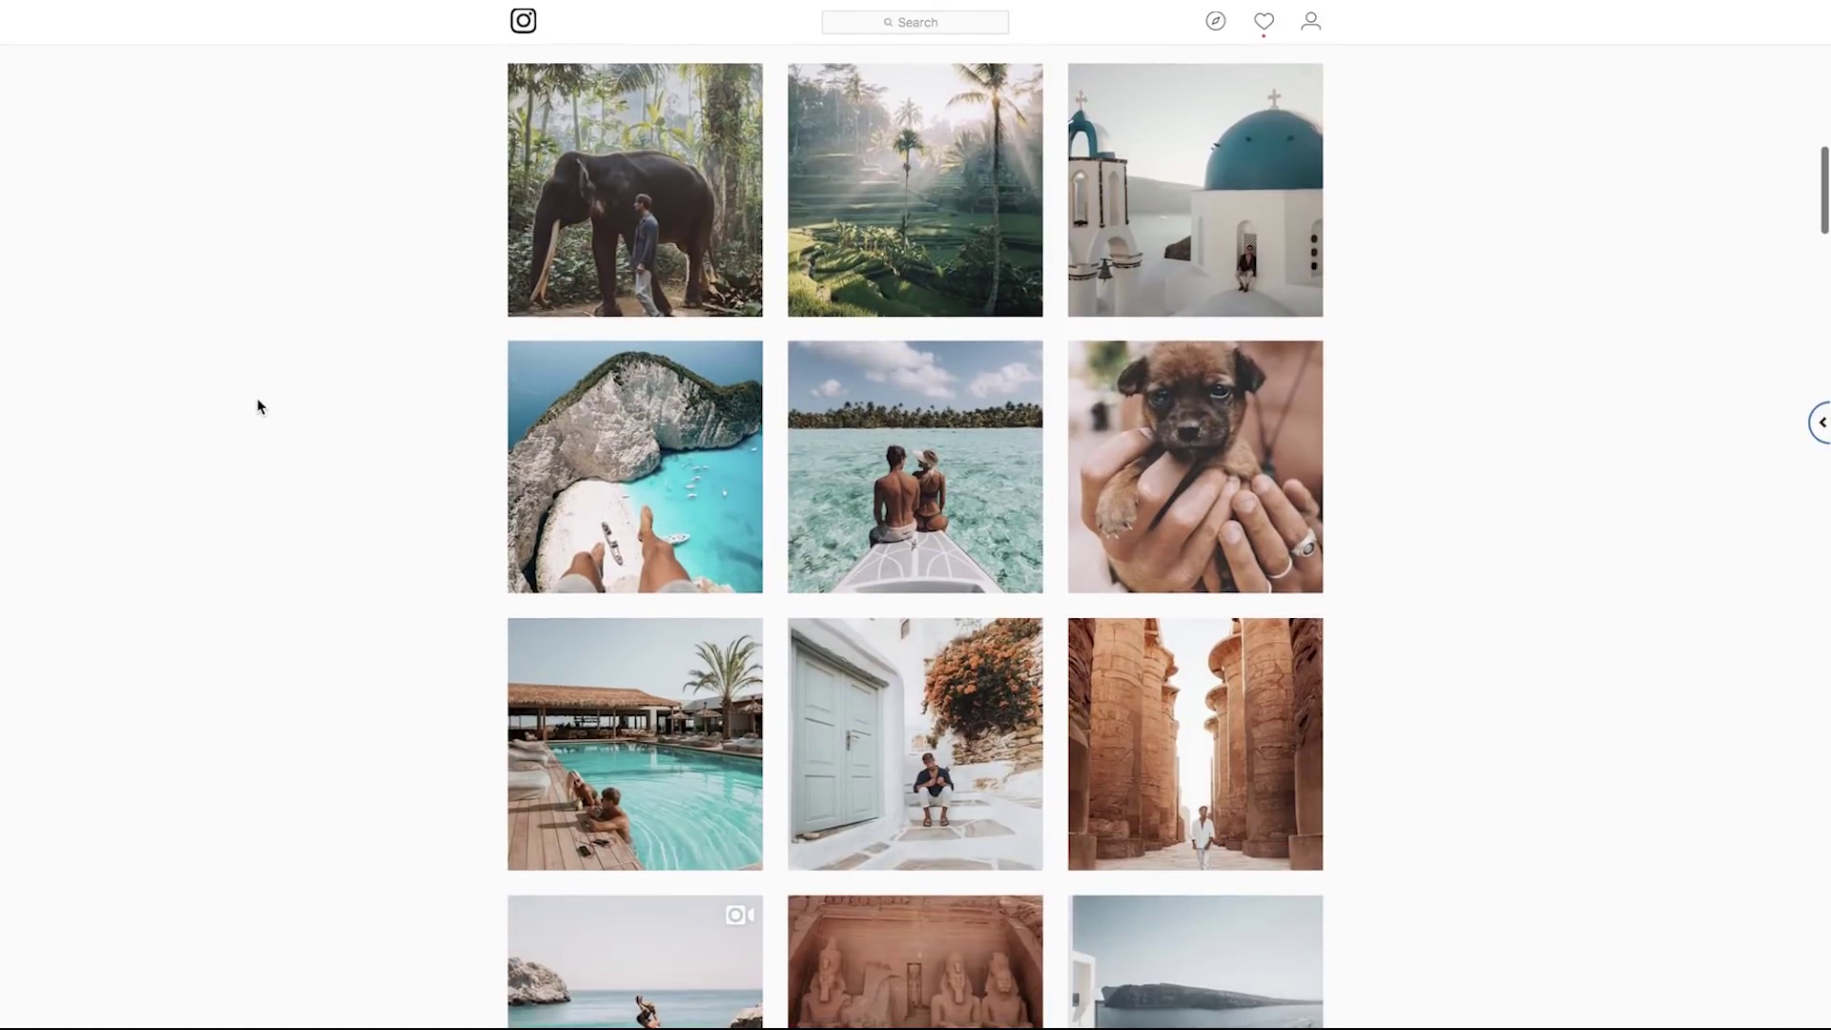
pyautogui.scroll(-2, 258, 399)
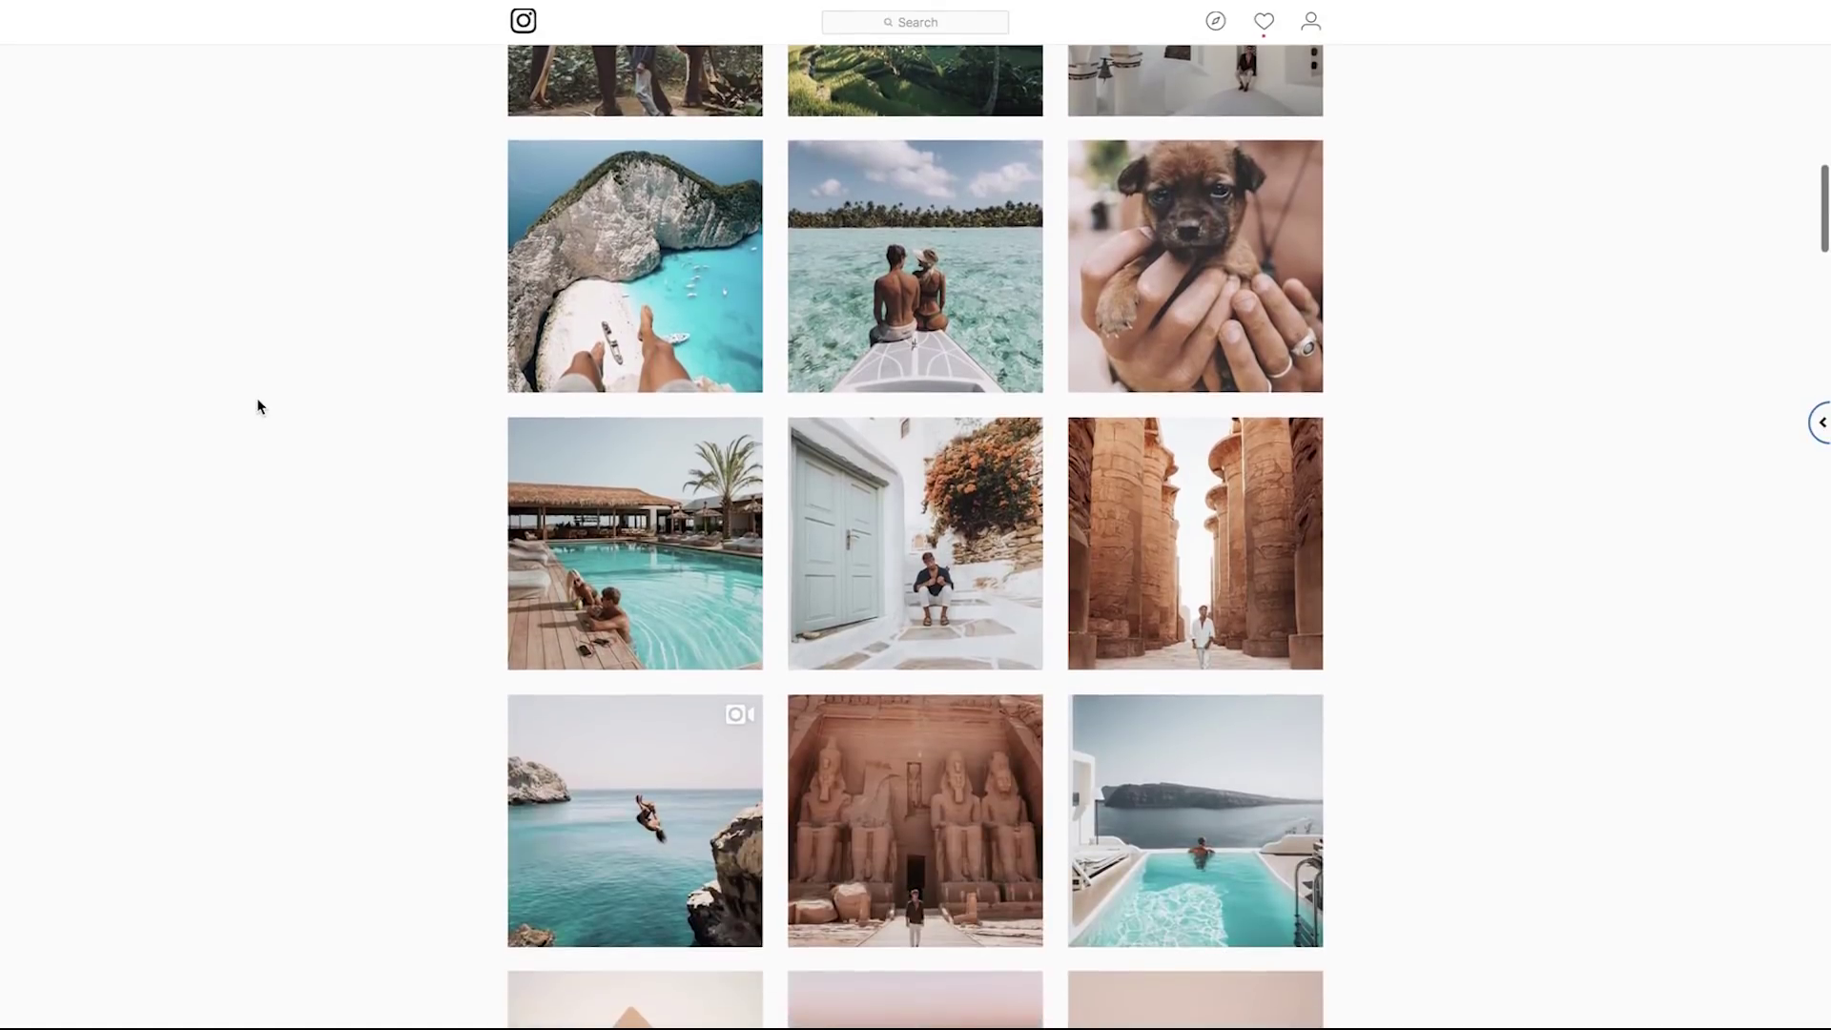
pyautogui.scroll(-1, 257, 406)
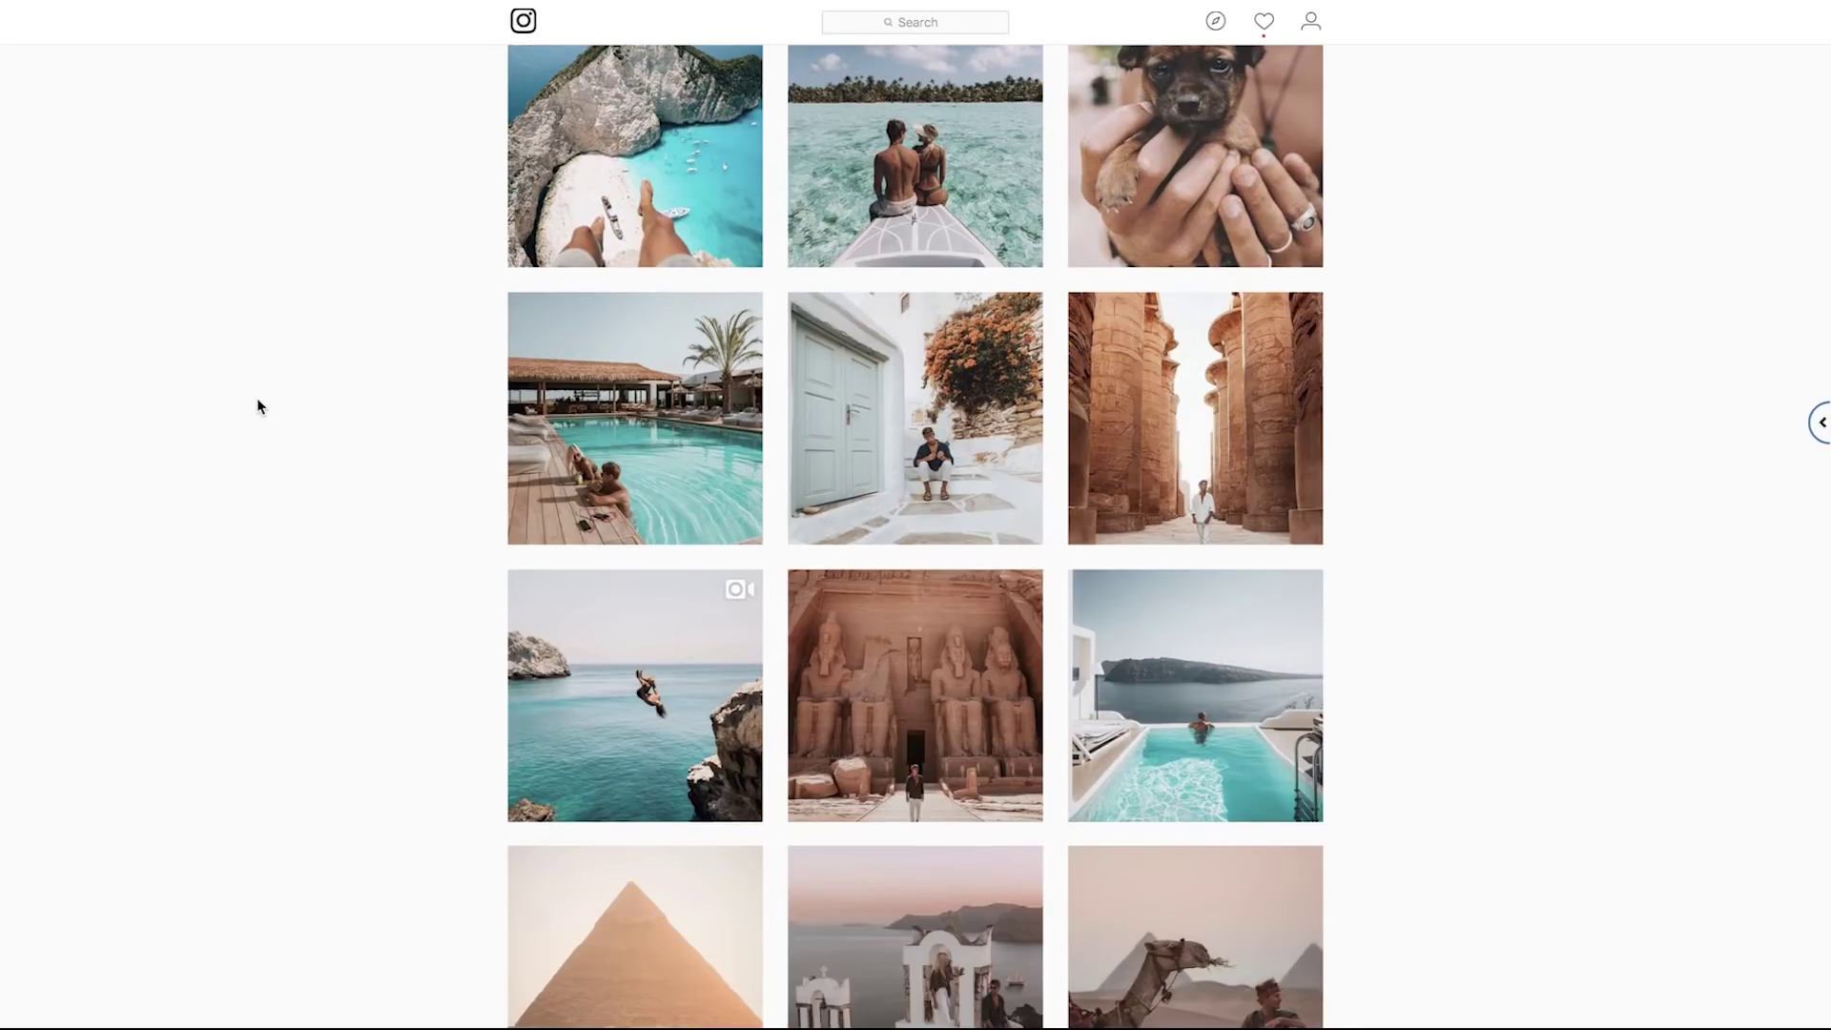
pyautogui.scroll(-3, 256, 405)
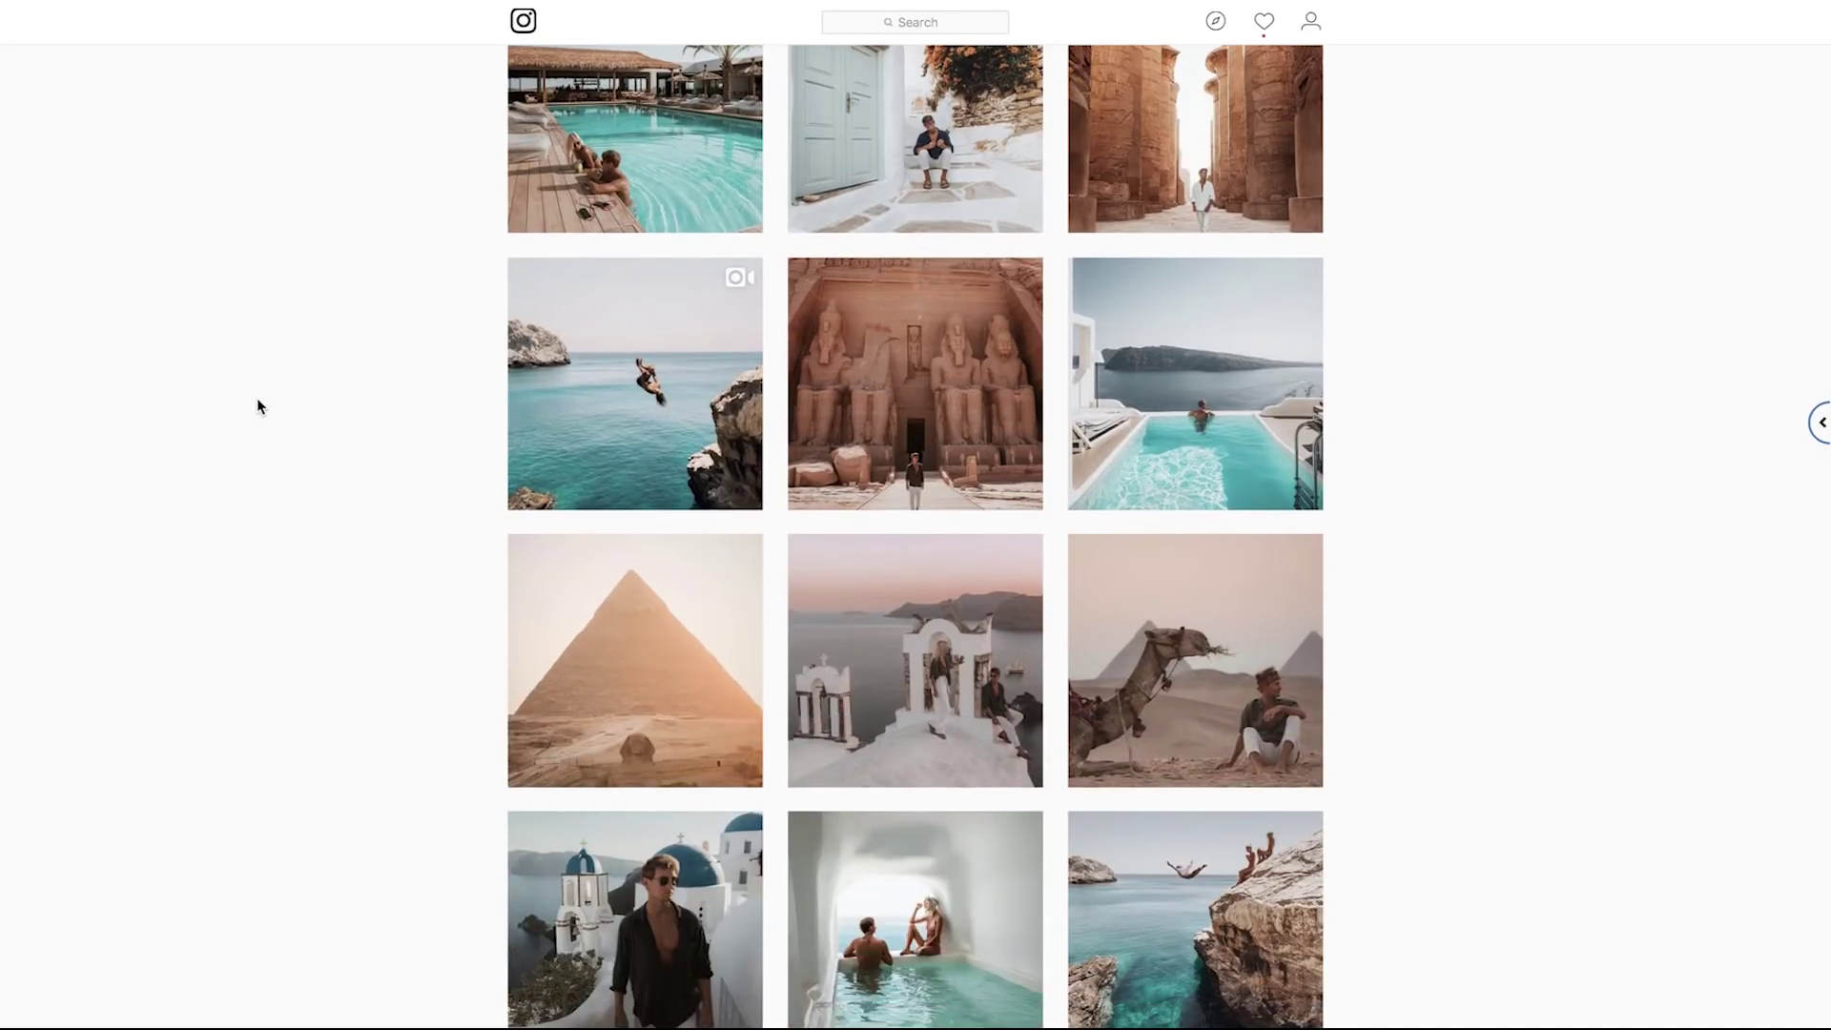
pyautogui.scroll(1, 1575, 363)
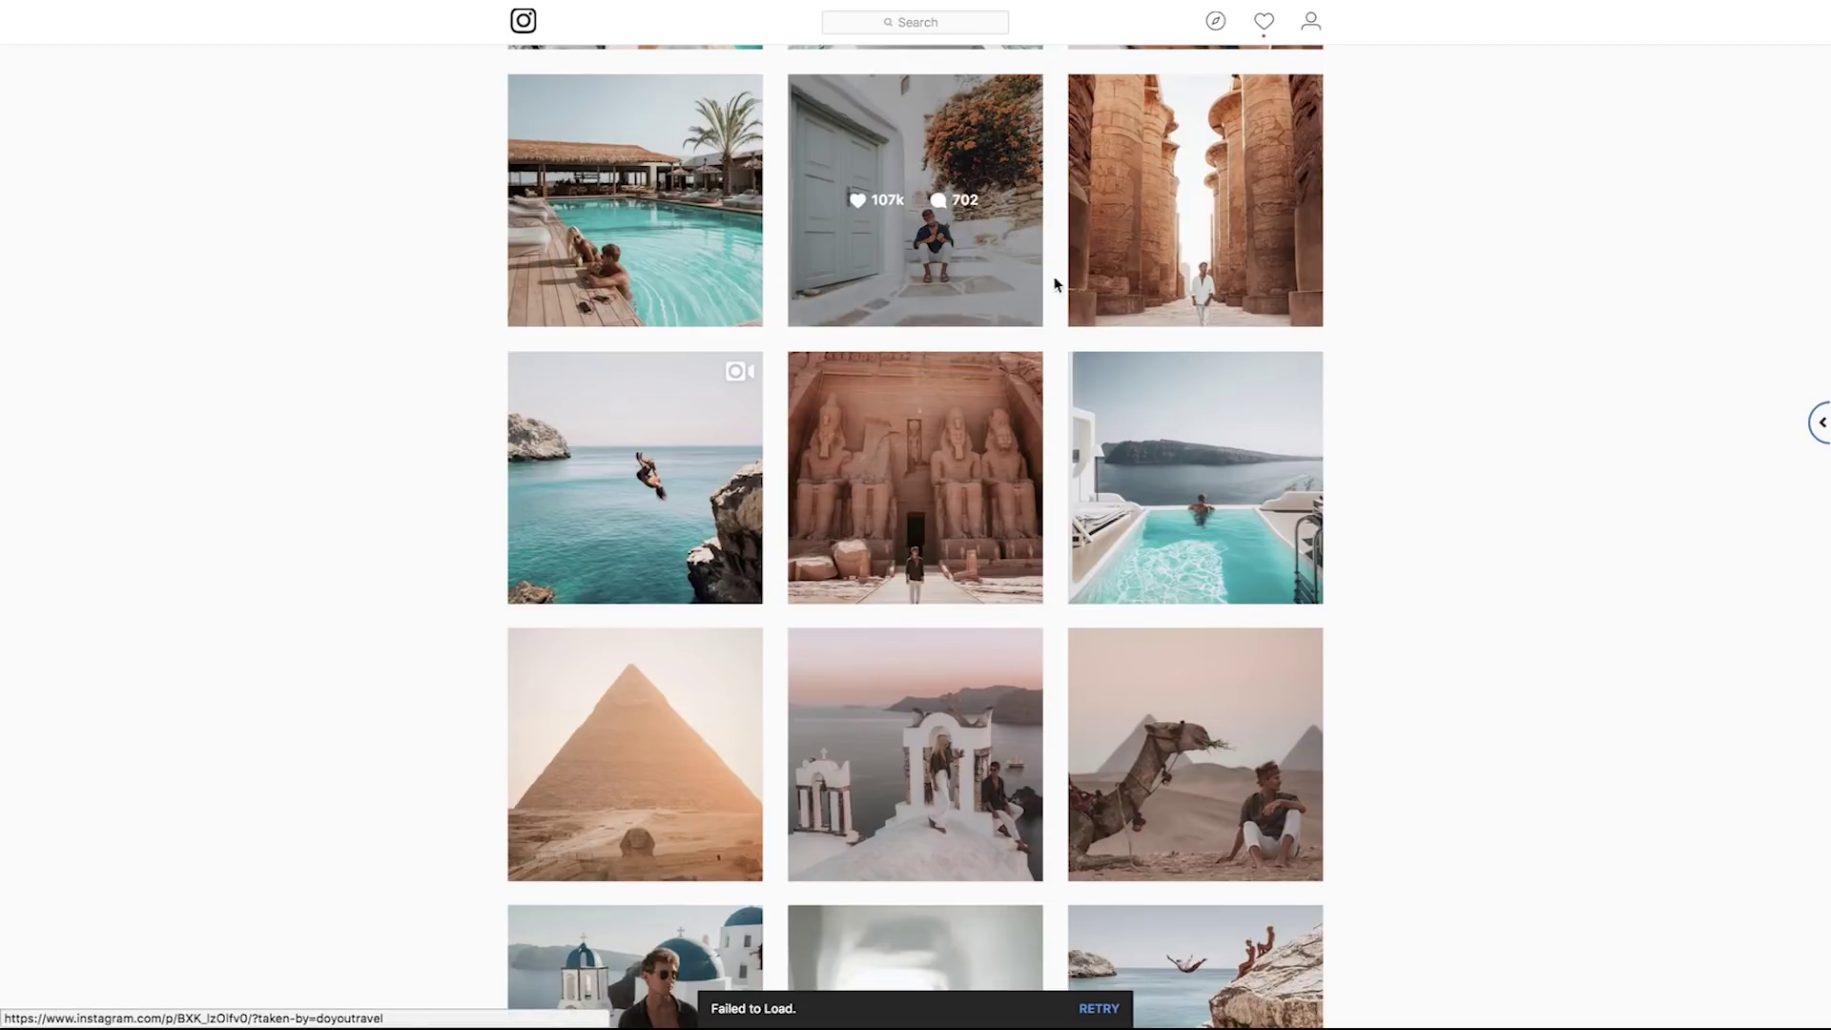
pyautogui.scroll(-3, 1501, 446)
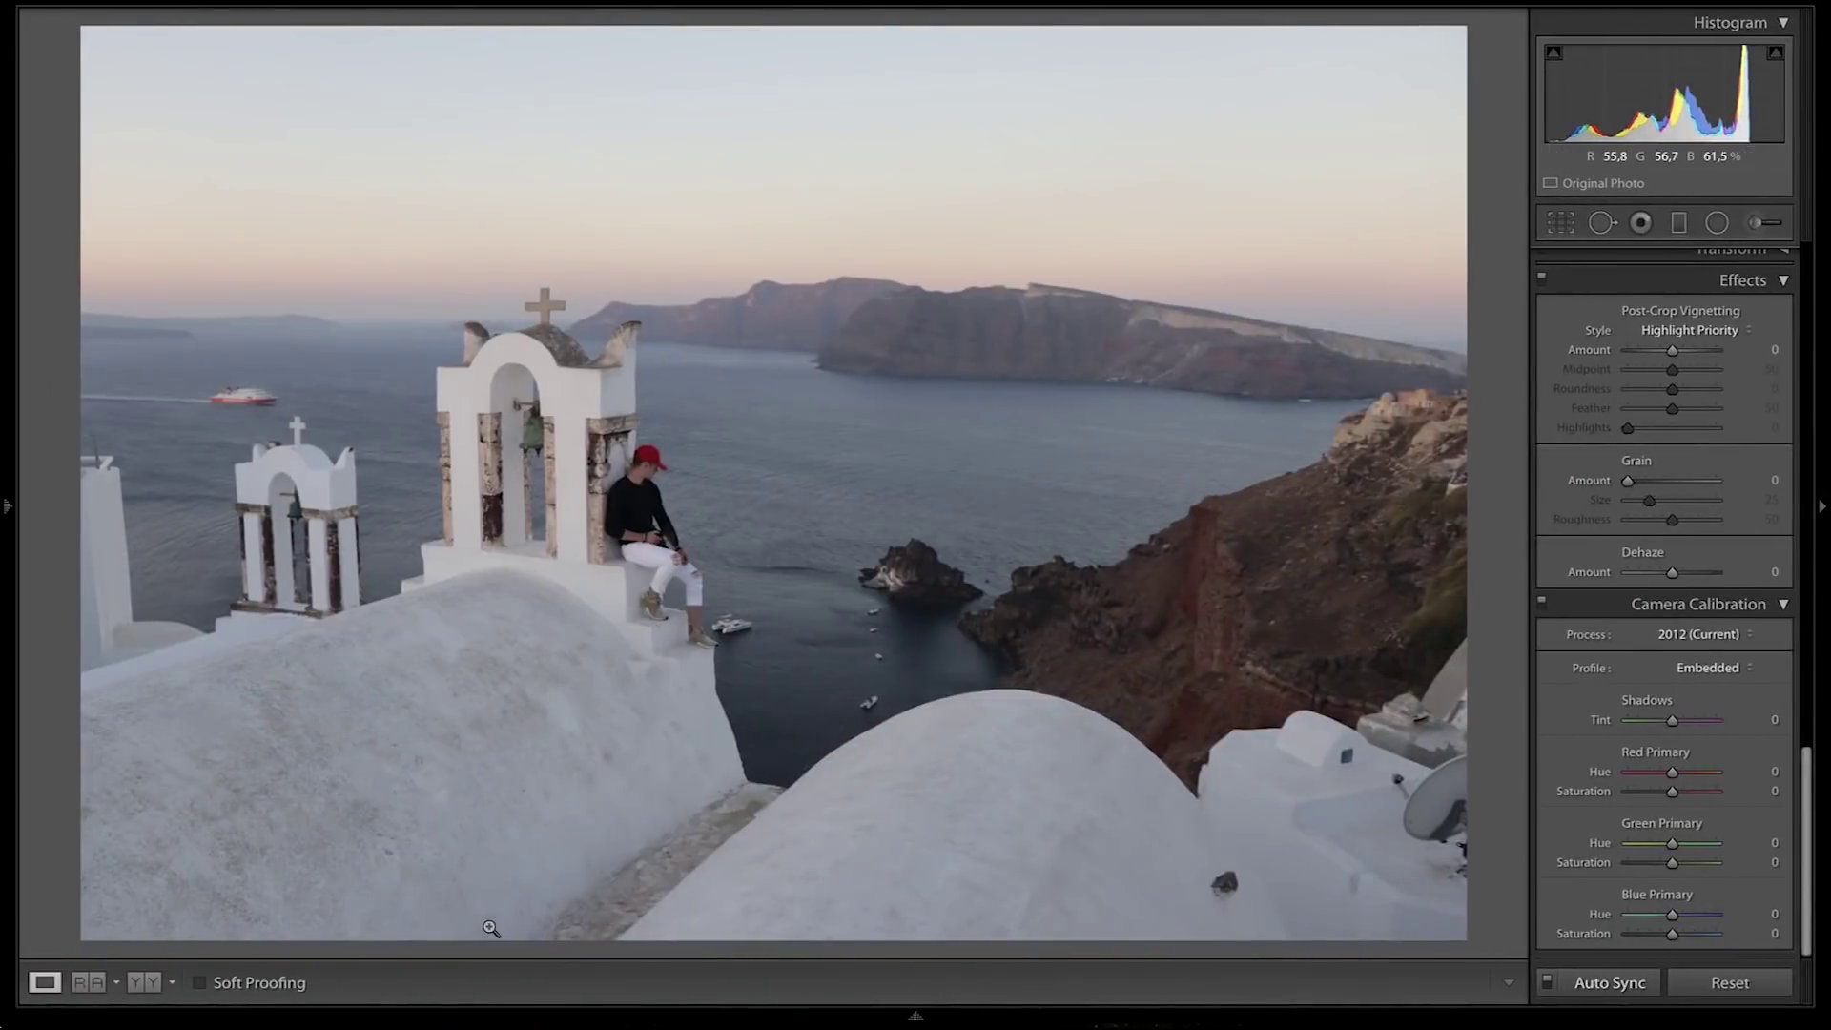
pyautogui.press('Right')
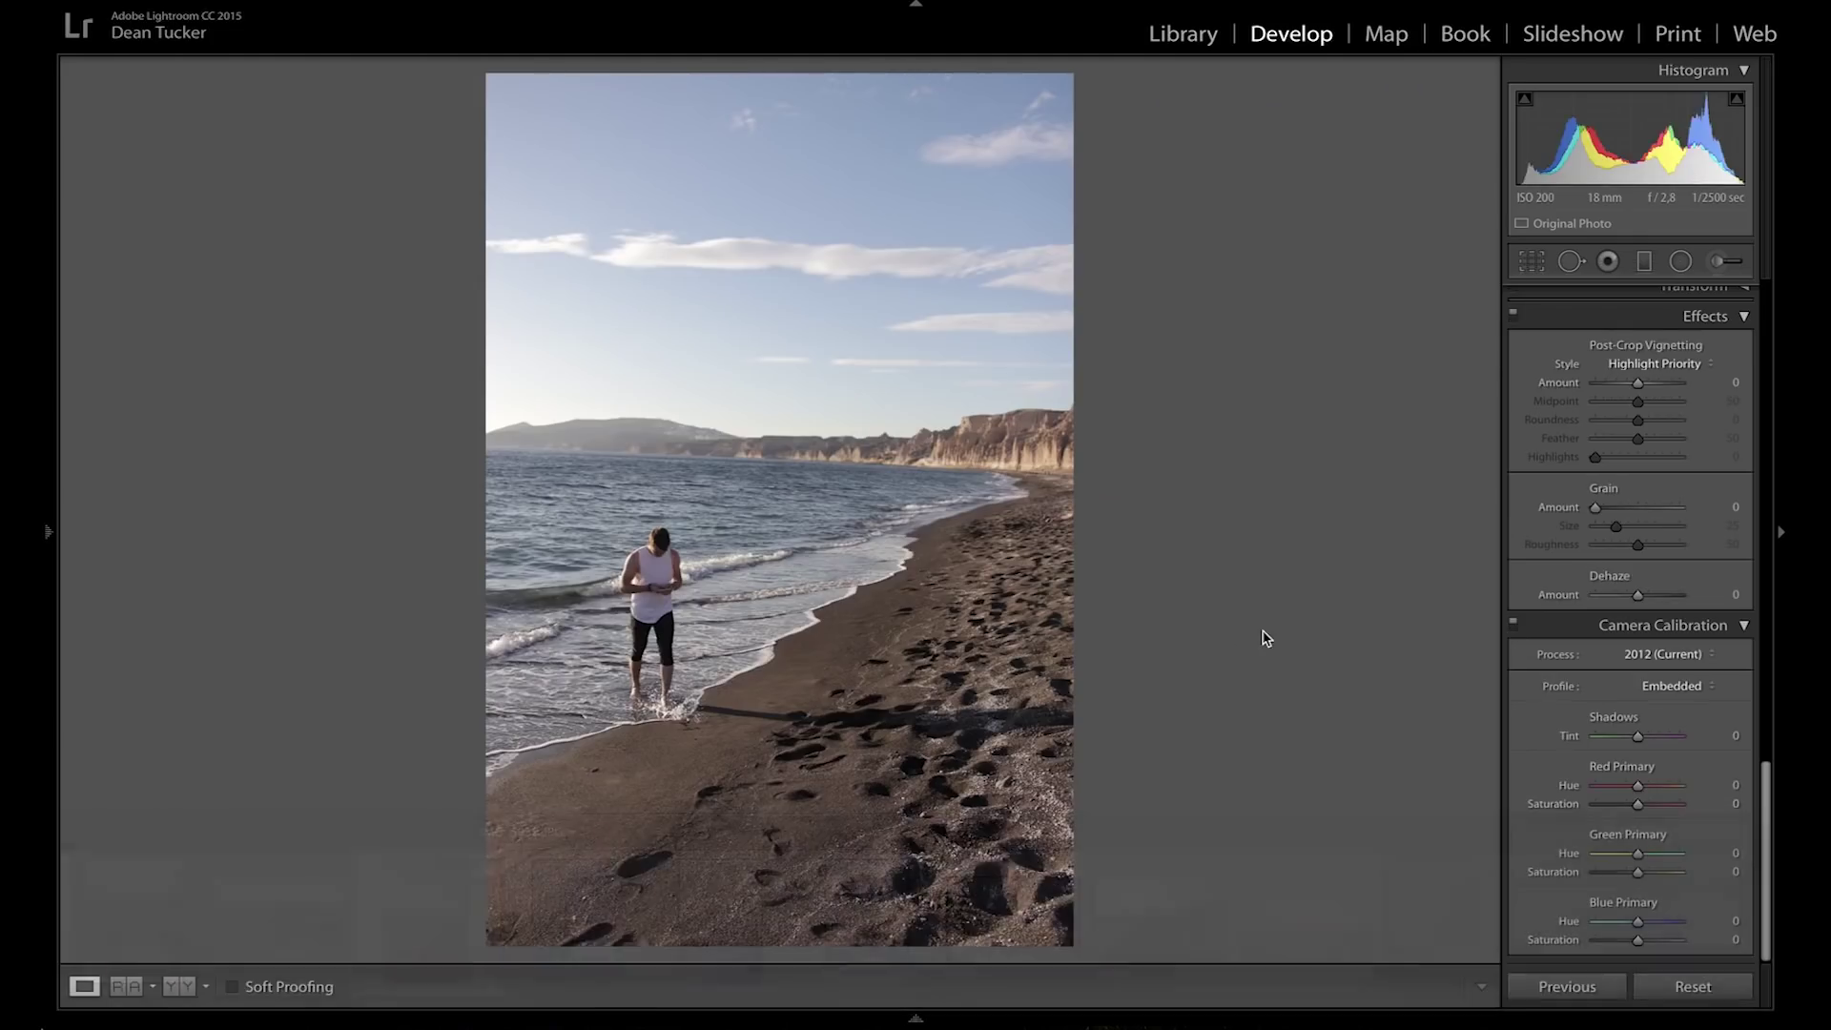
pyautogui.press('Right')
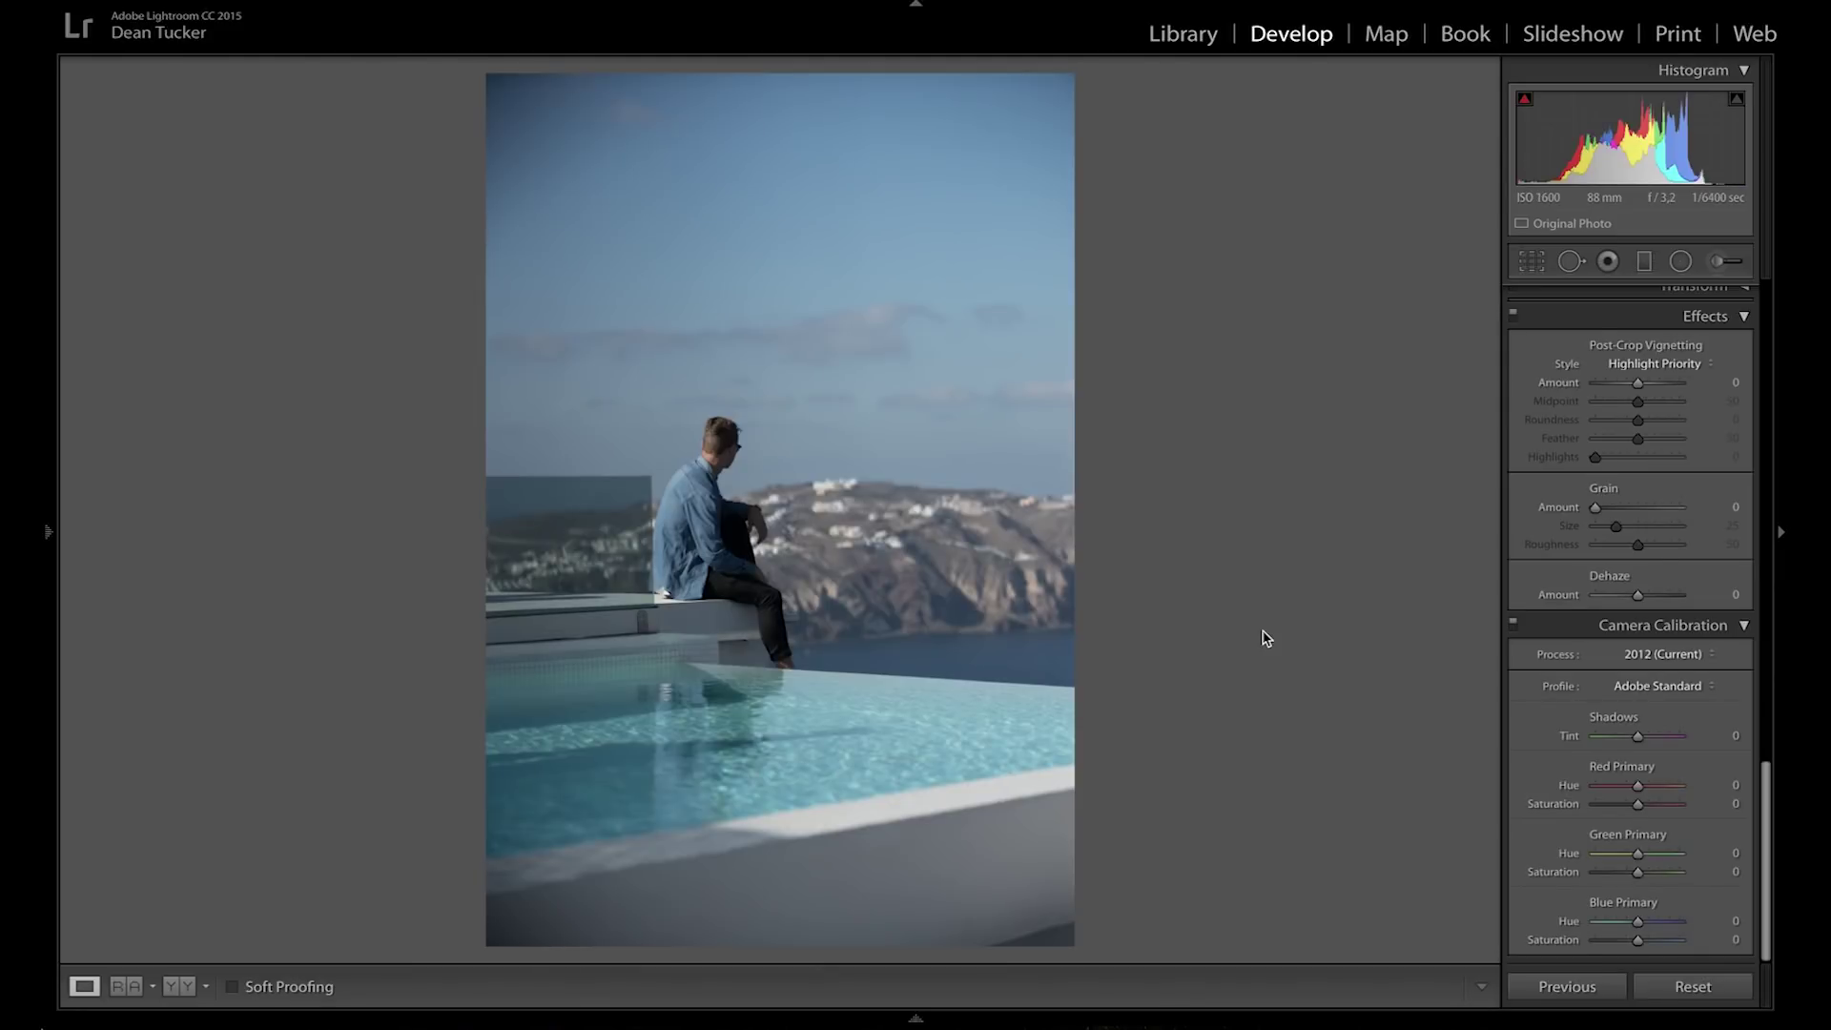
pyautogui.press('Right')
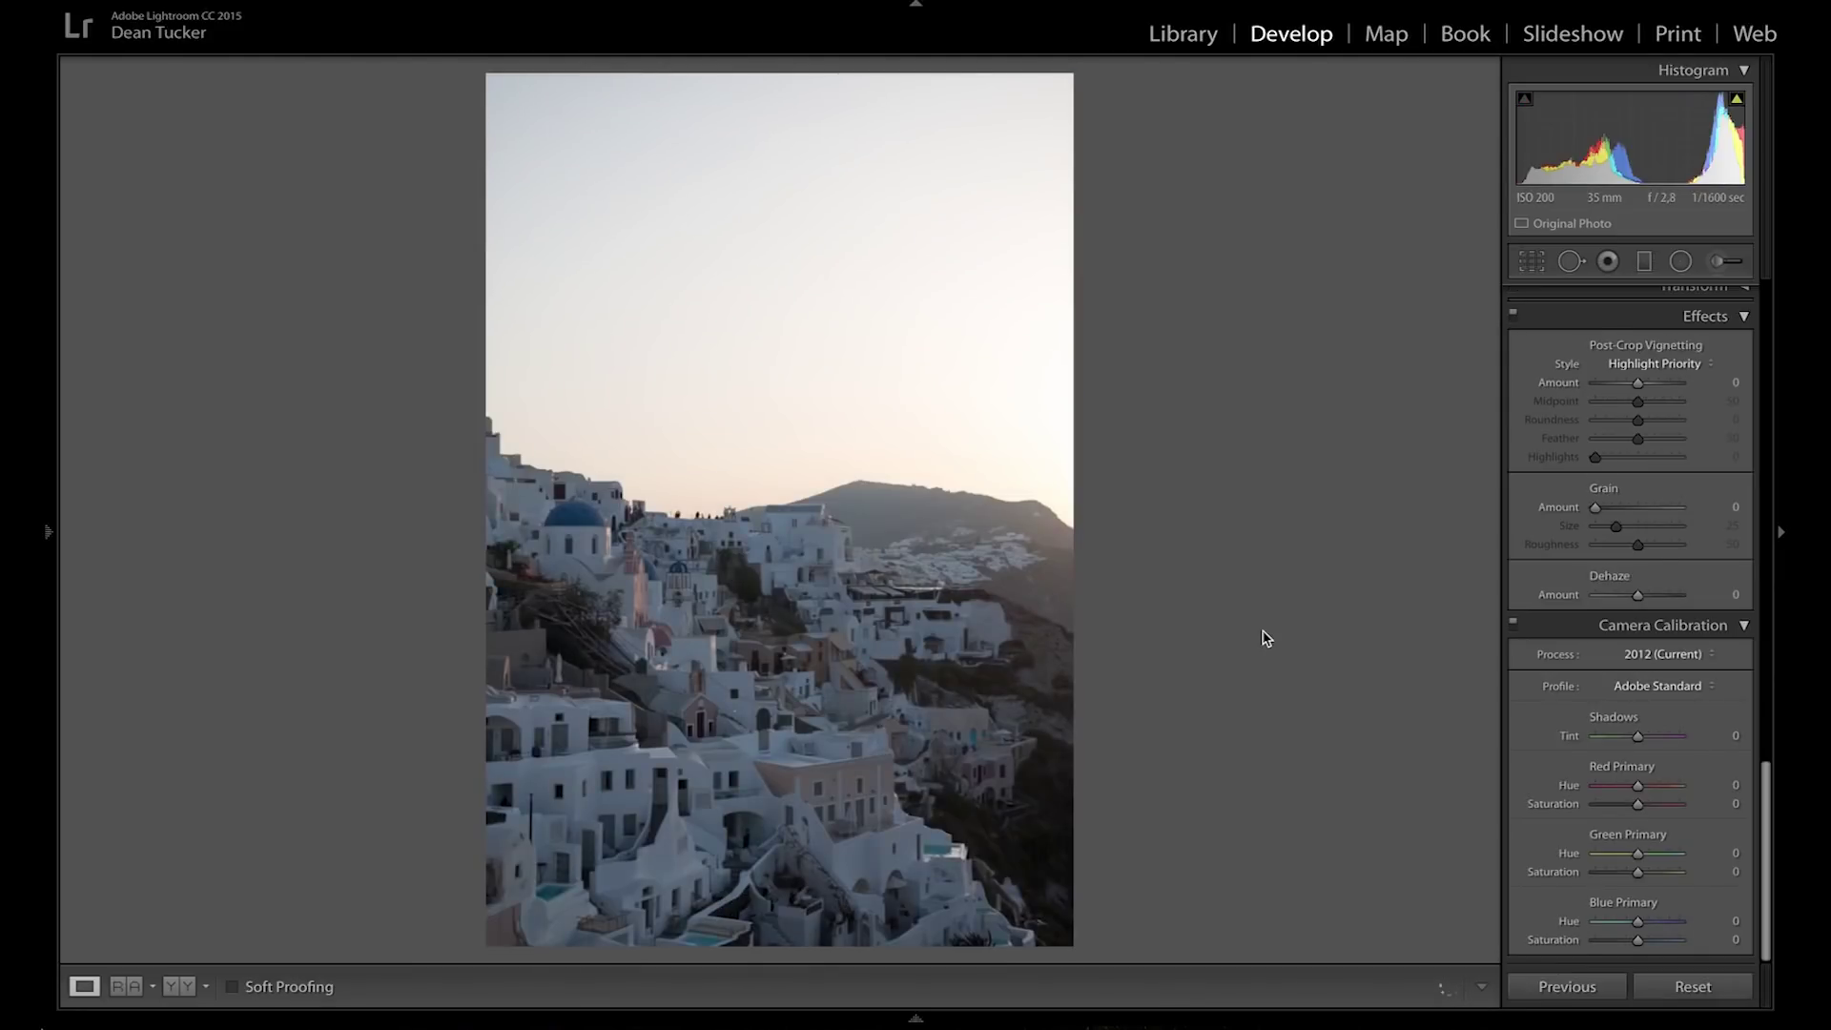
pyautogui.press('Right')
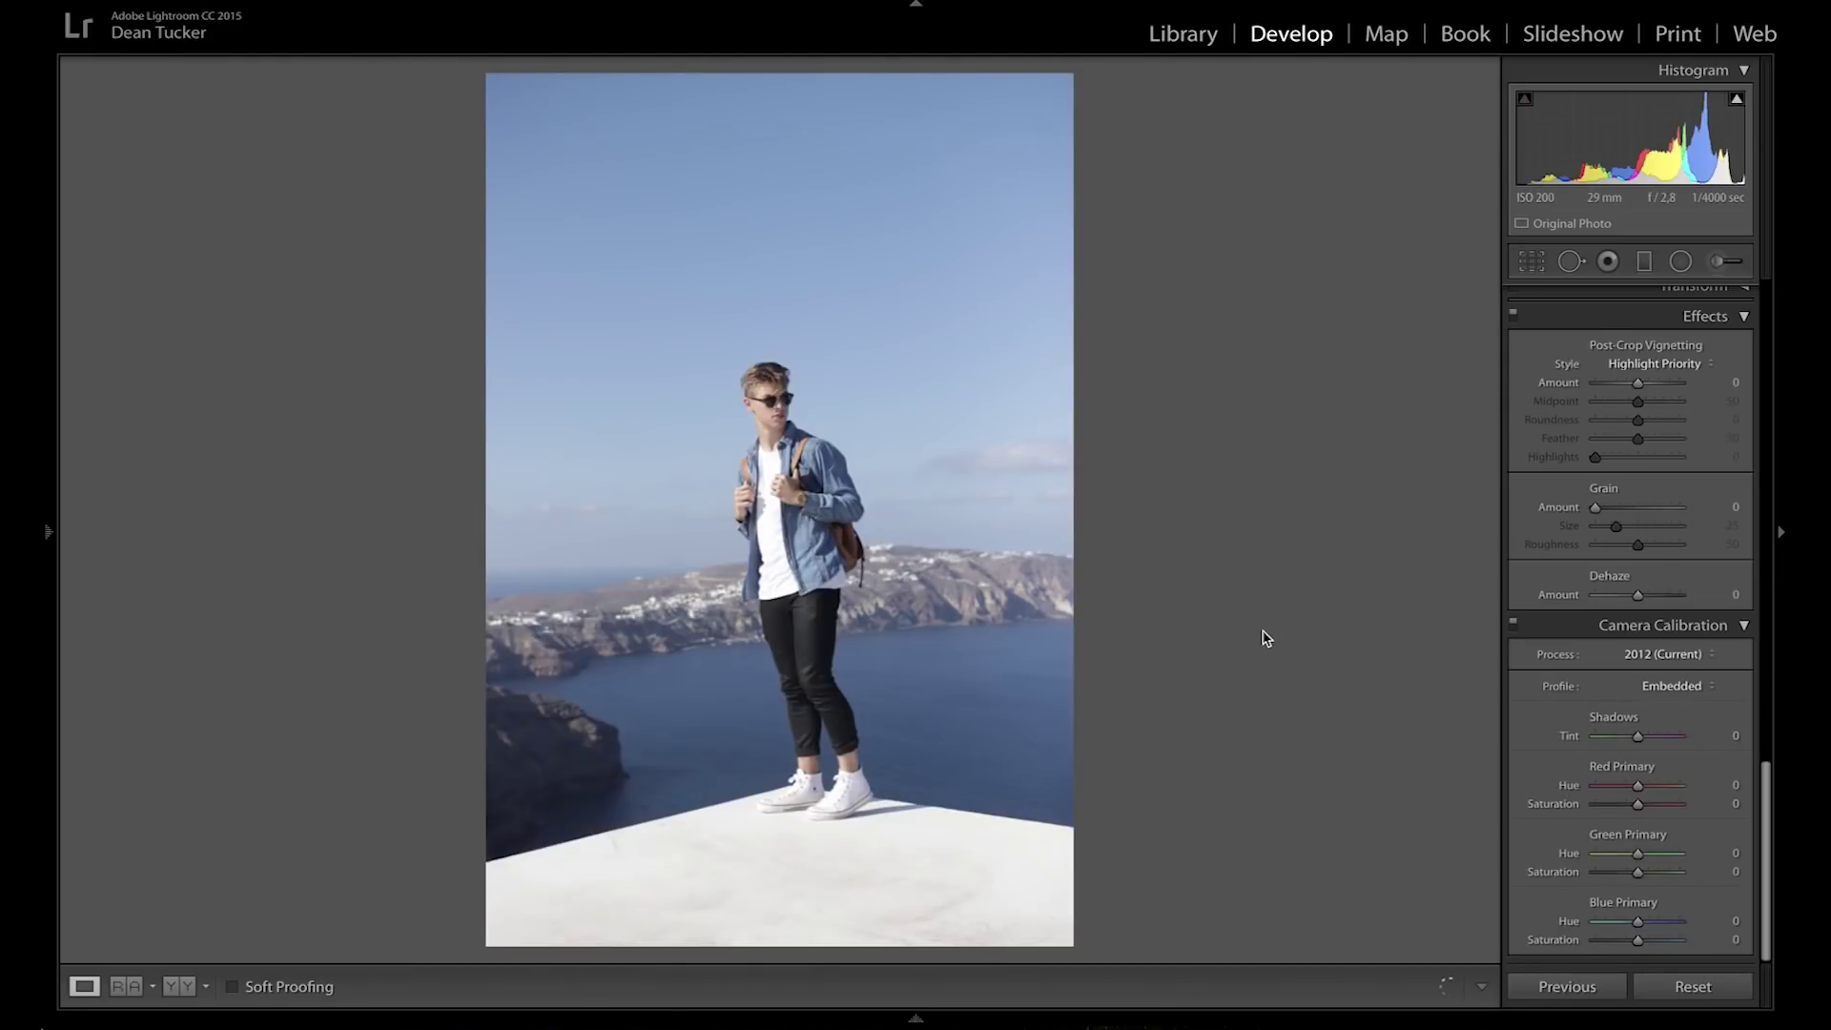
pyautogui.press('Right')
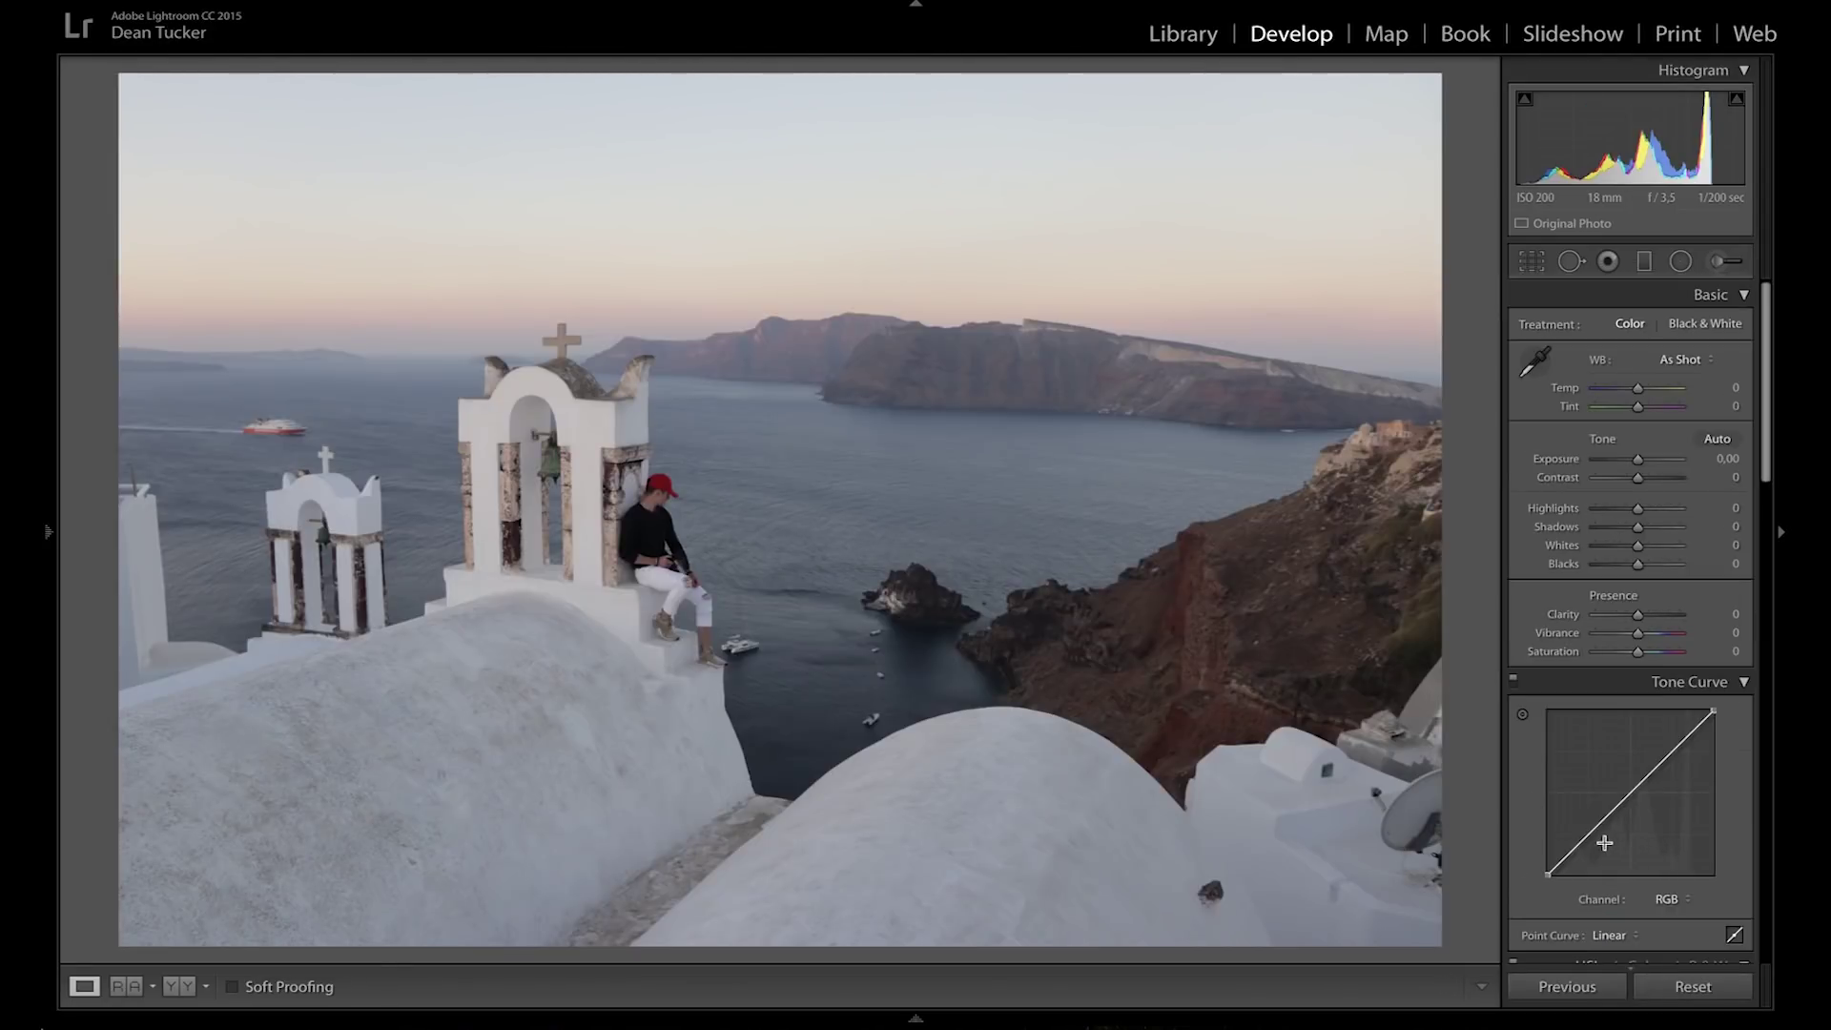
# Raise the RGB curve's black point, drop the white point to about 92.5%, and add a midtone point.
pyautogui.moveTo(1585, 835)
pyautogui.mouseDown()
pyautogui.moveTo(1548, 851)
pyautogui.moveTo(1594, 824)
pyautogui.mouseUp()
pyautogui.moveTo(1714, 713); pyautogui.dragTo(1716, 723)
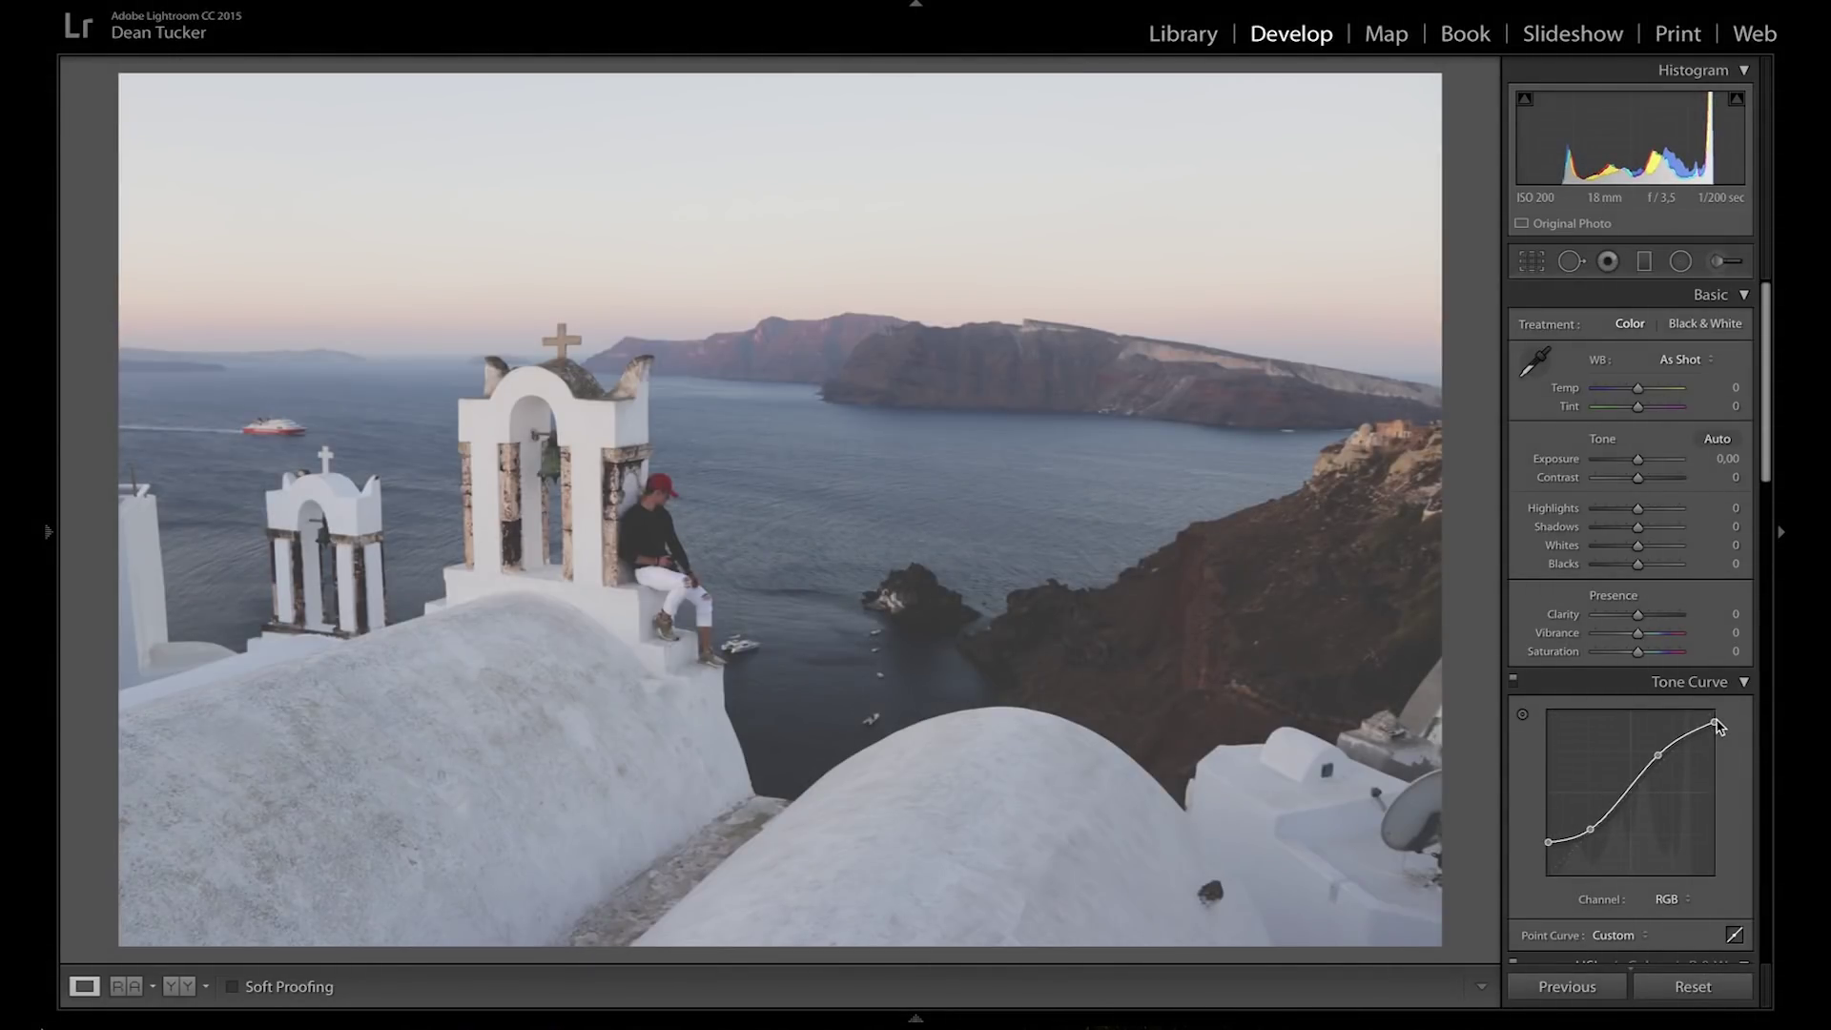
pyautogui.moveTo(1619, 797); pyautogui.dragTo(1620, 801)
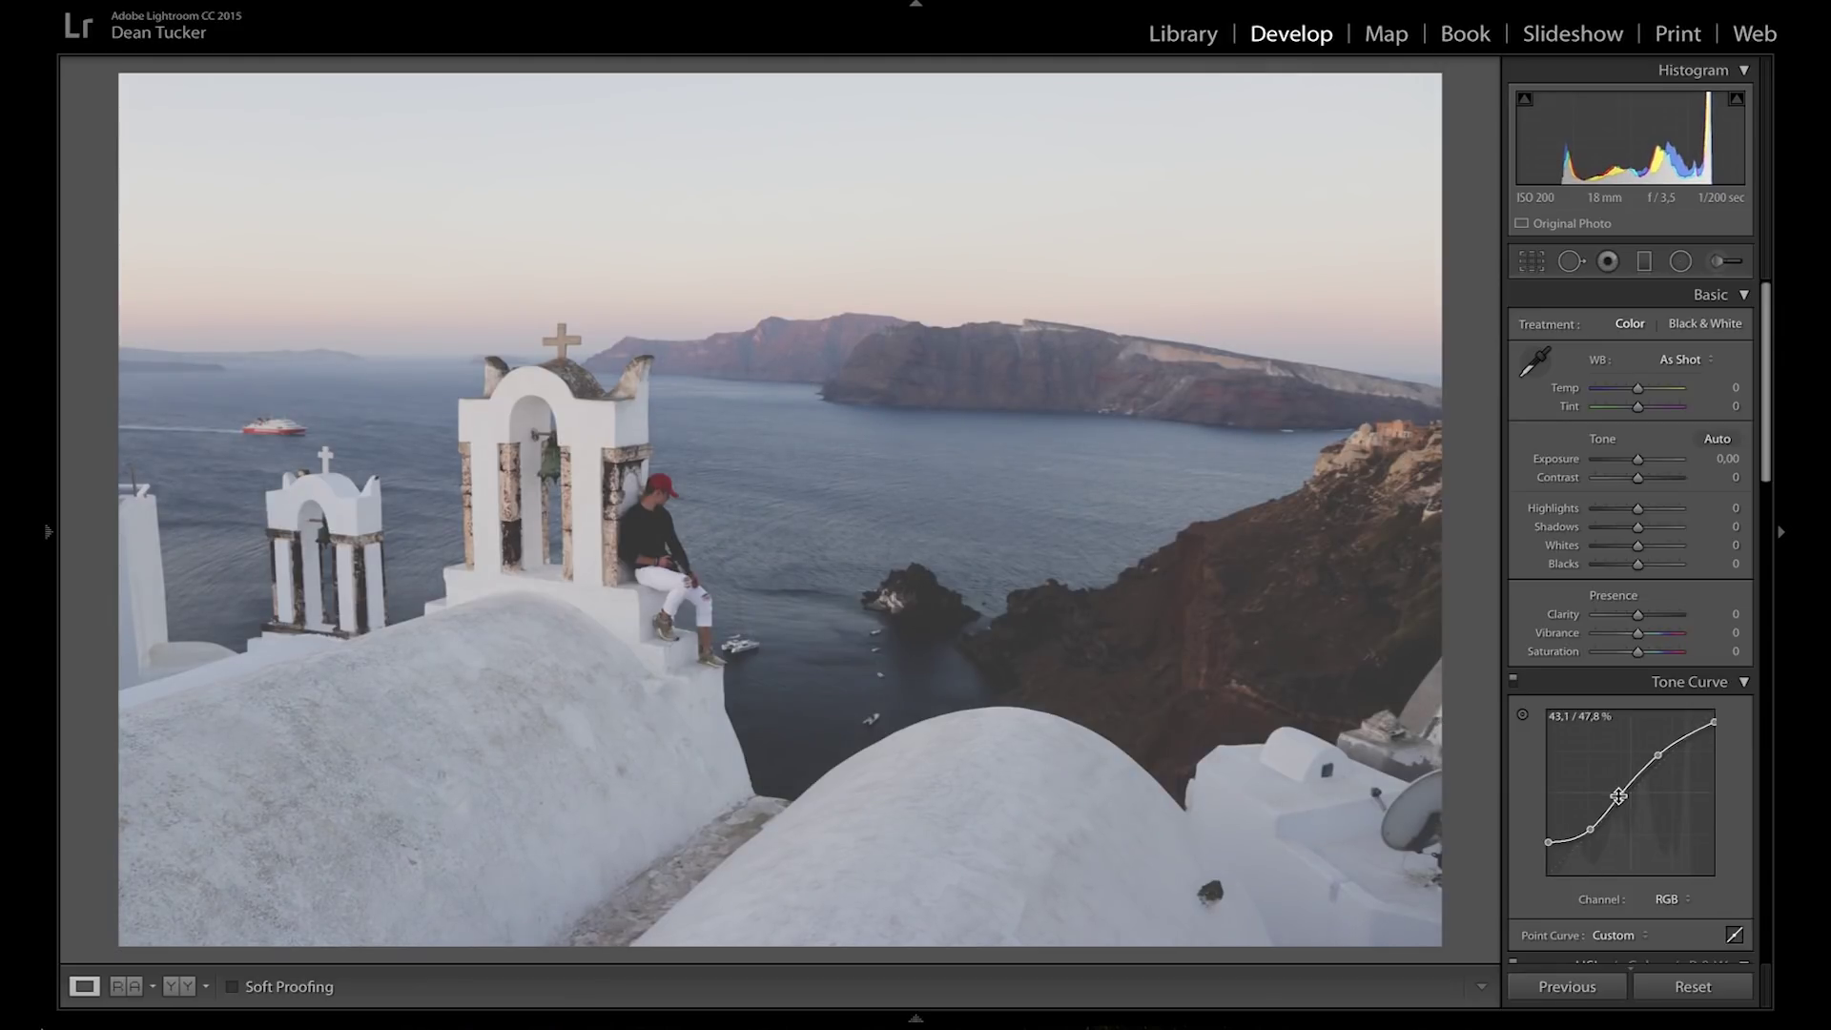
# Shape the Red channel curve with lowered shadows and raised midtones and highlights.
pyautogui.click(1667, 901)
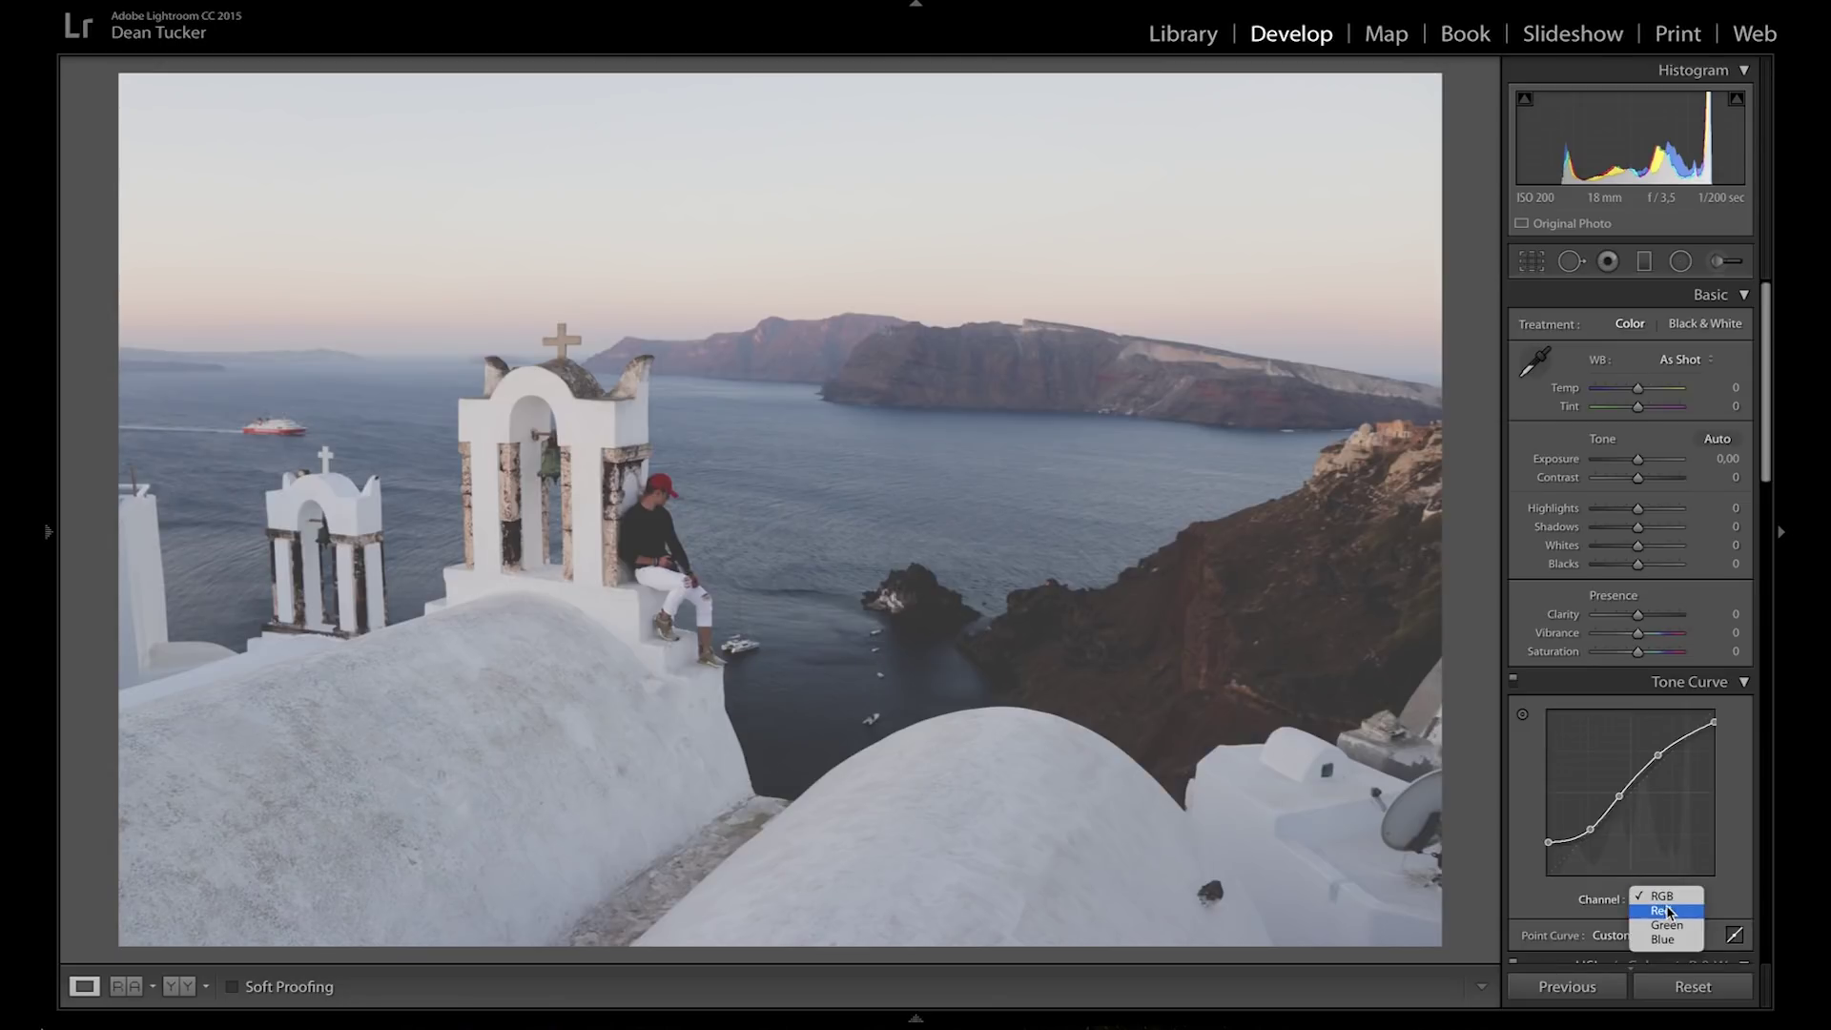
pyautogui.click(1670, 914)
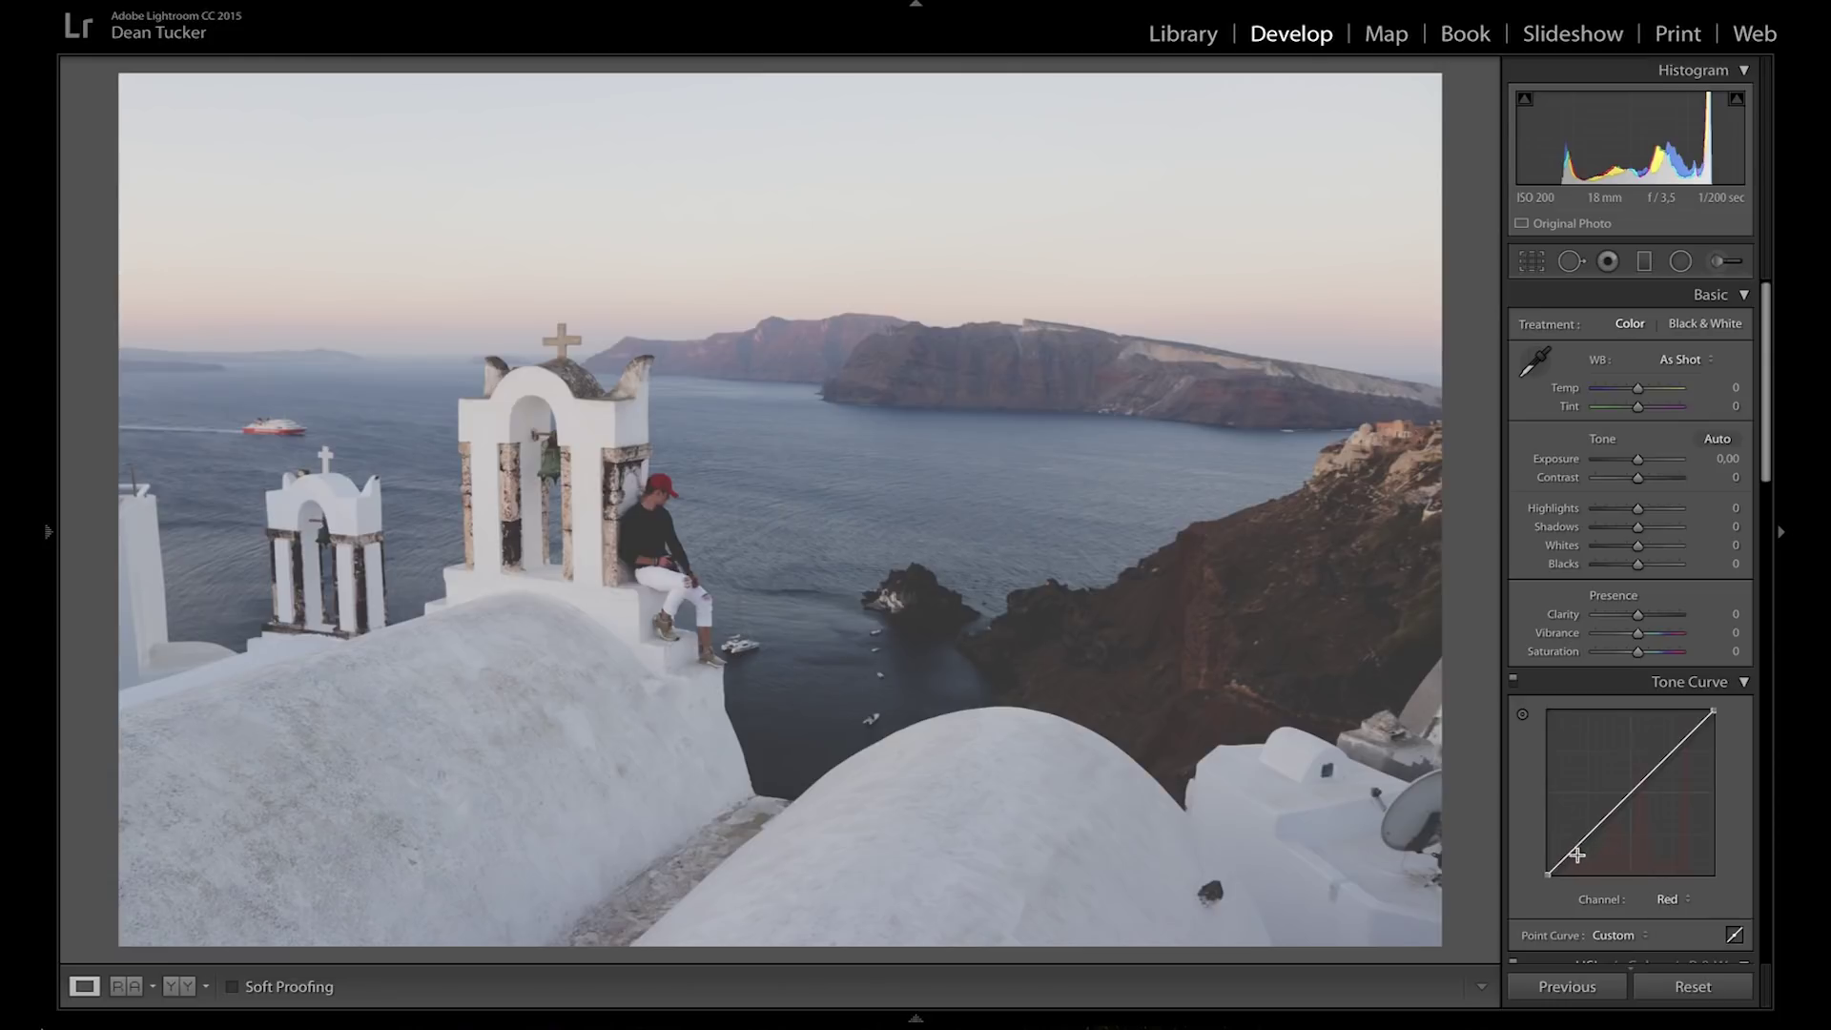
pyautogui.moveTo(1580, 844); pyautogui.dragTo(1583, 863)
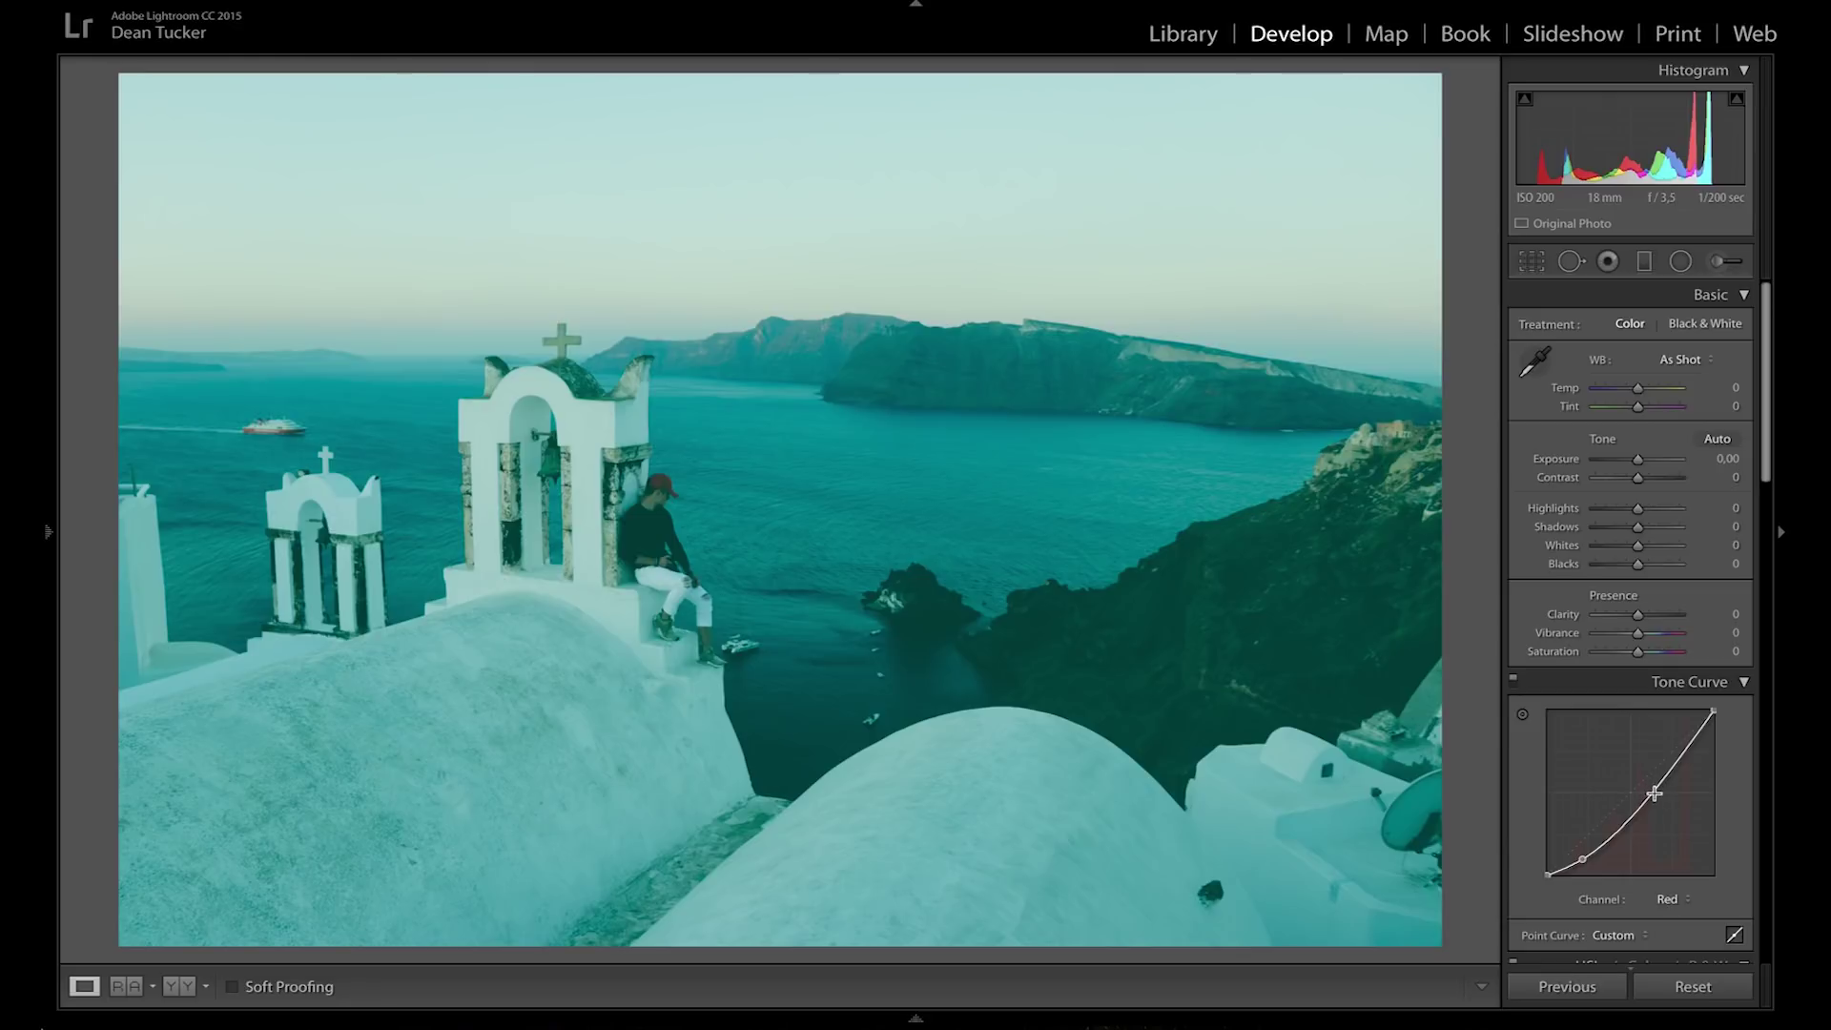
pyautogui.moveTo(1652, 793); pyautogui.dragTo(1633, 799)
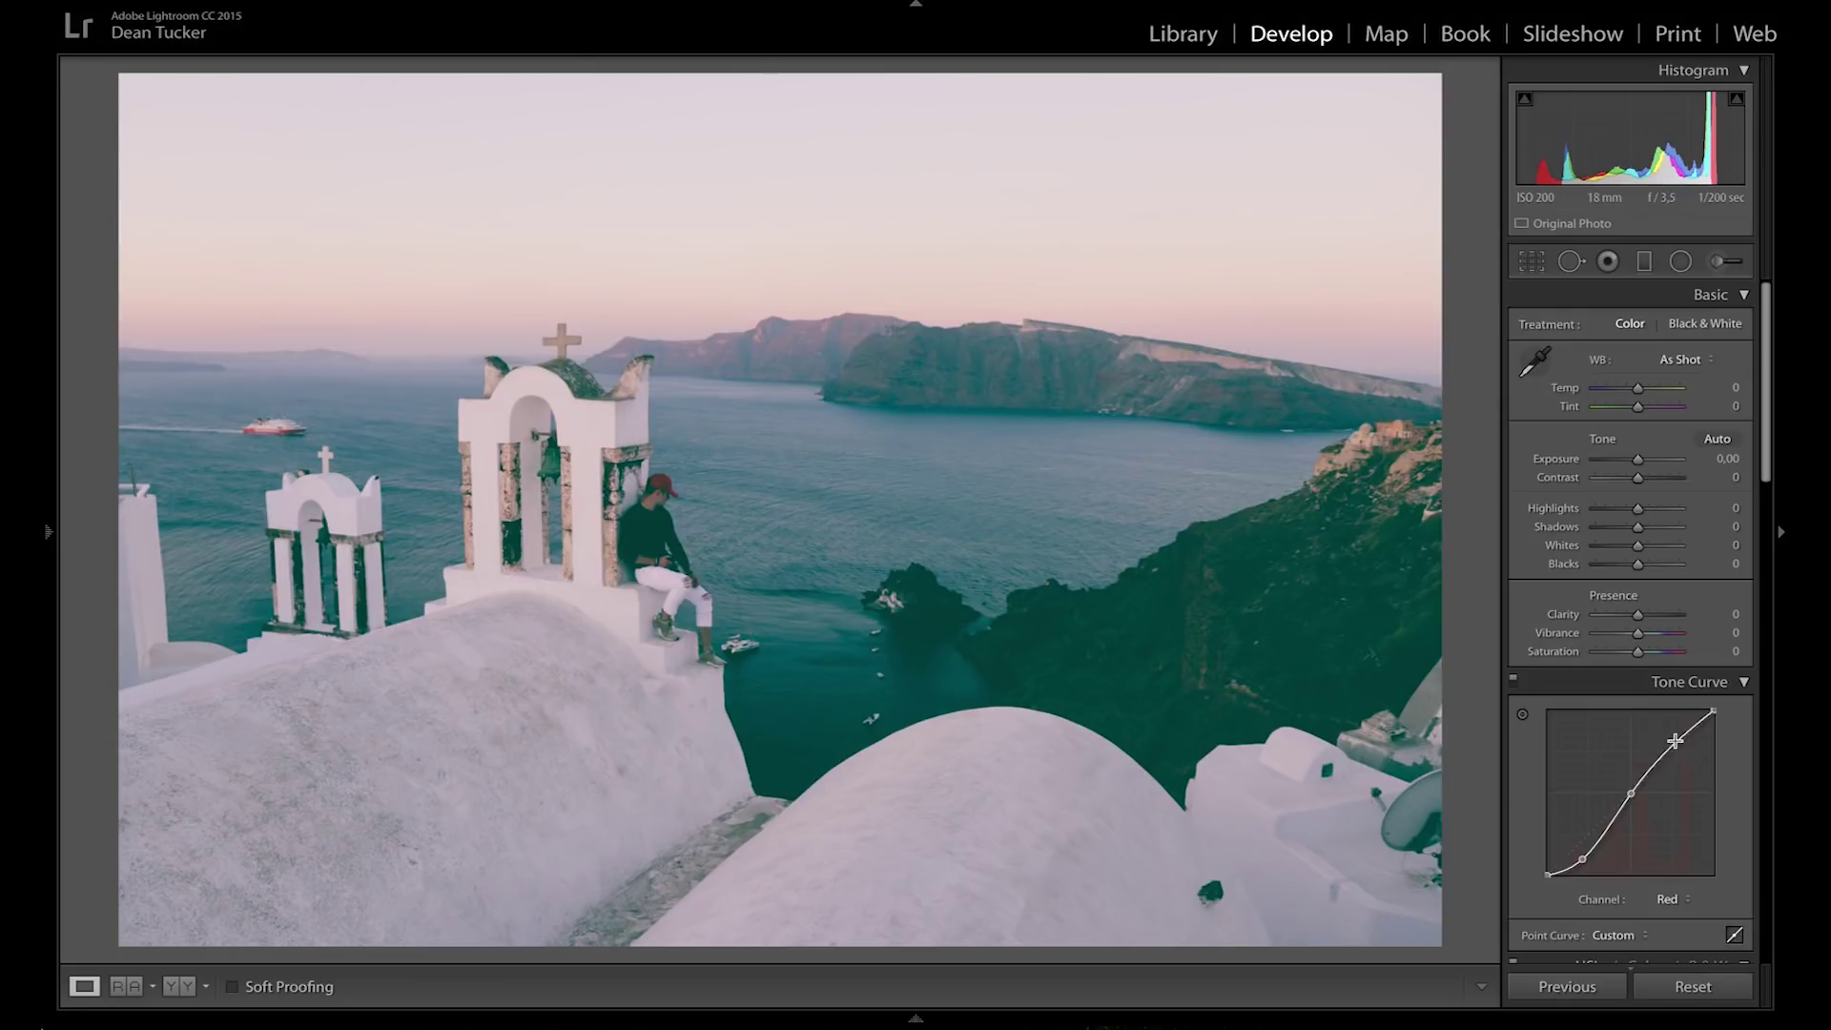
pyautogui.moveTo(1675, 740); pyautogui.dragTo(1674, 739)
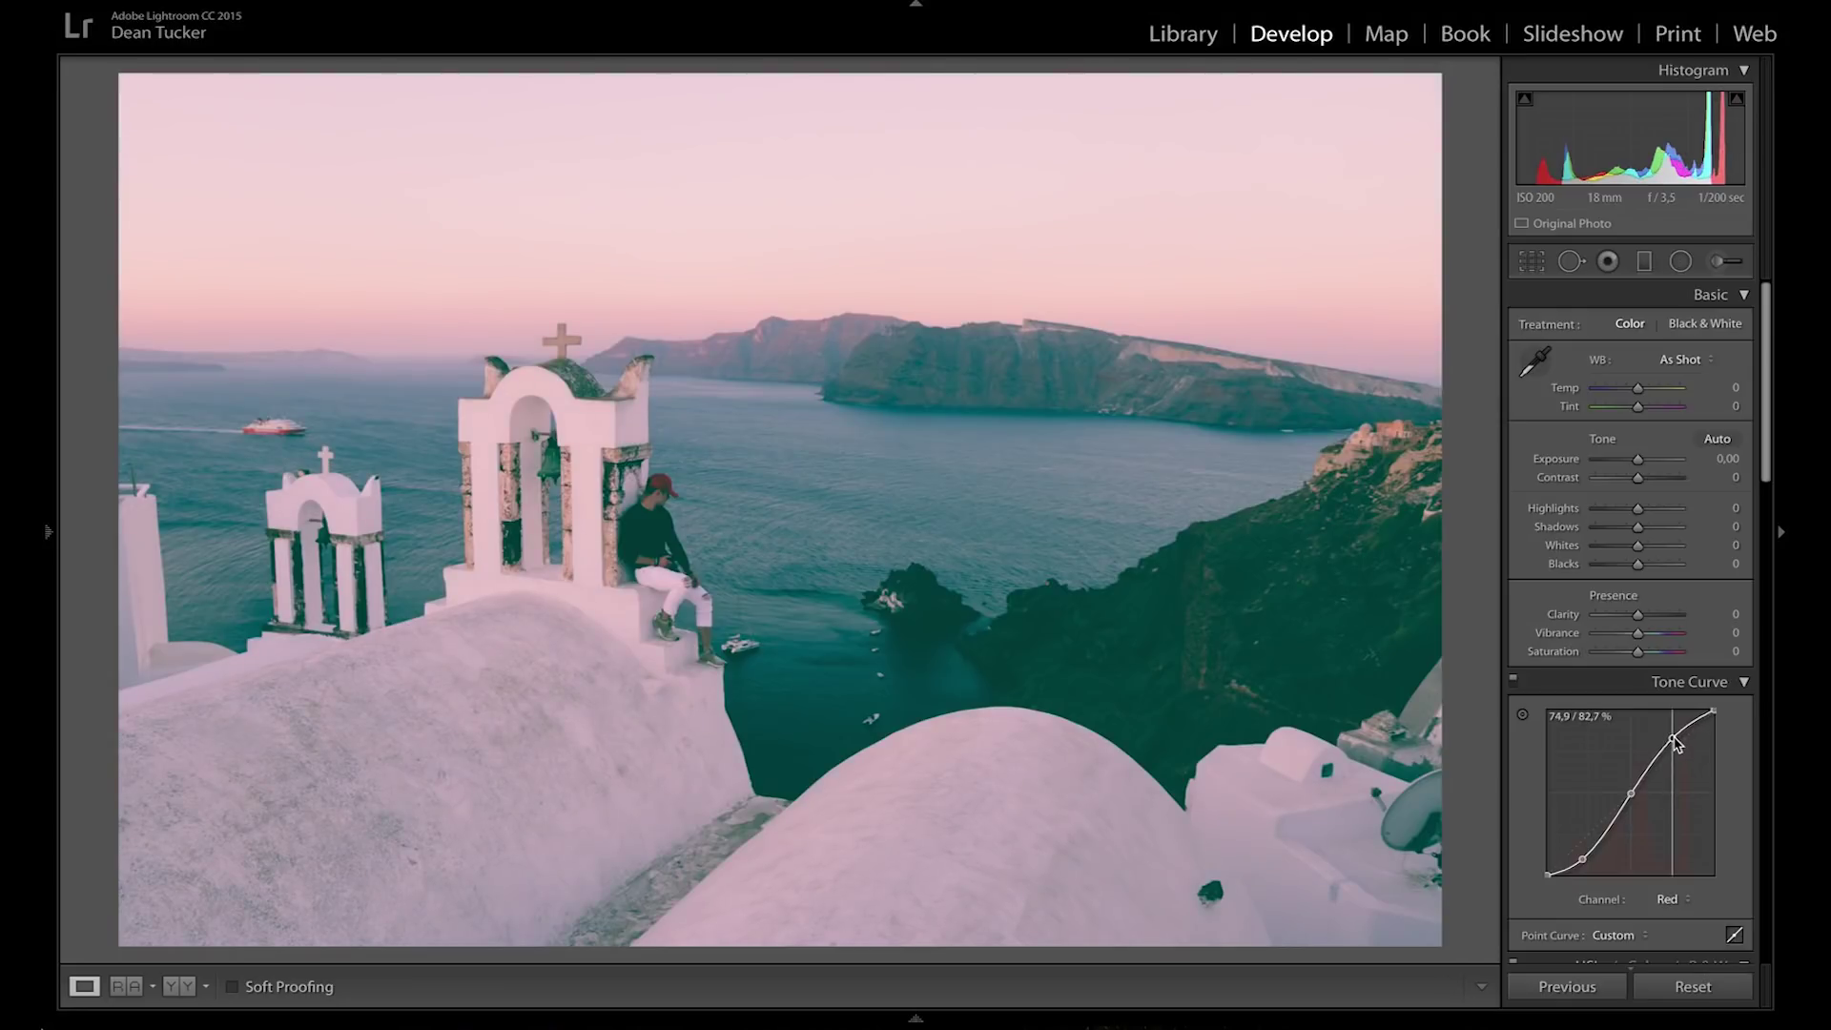
# Shape the Green channel curve by lowering its shadows and adding an upper point.
pyautogui.click(1668, 899)
pyautogui.click(1674, 911)
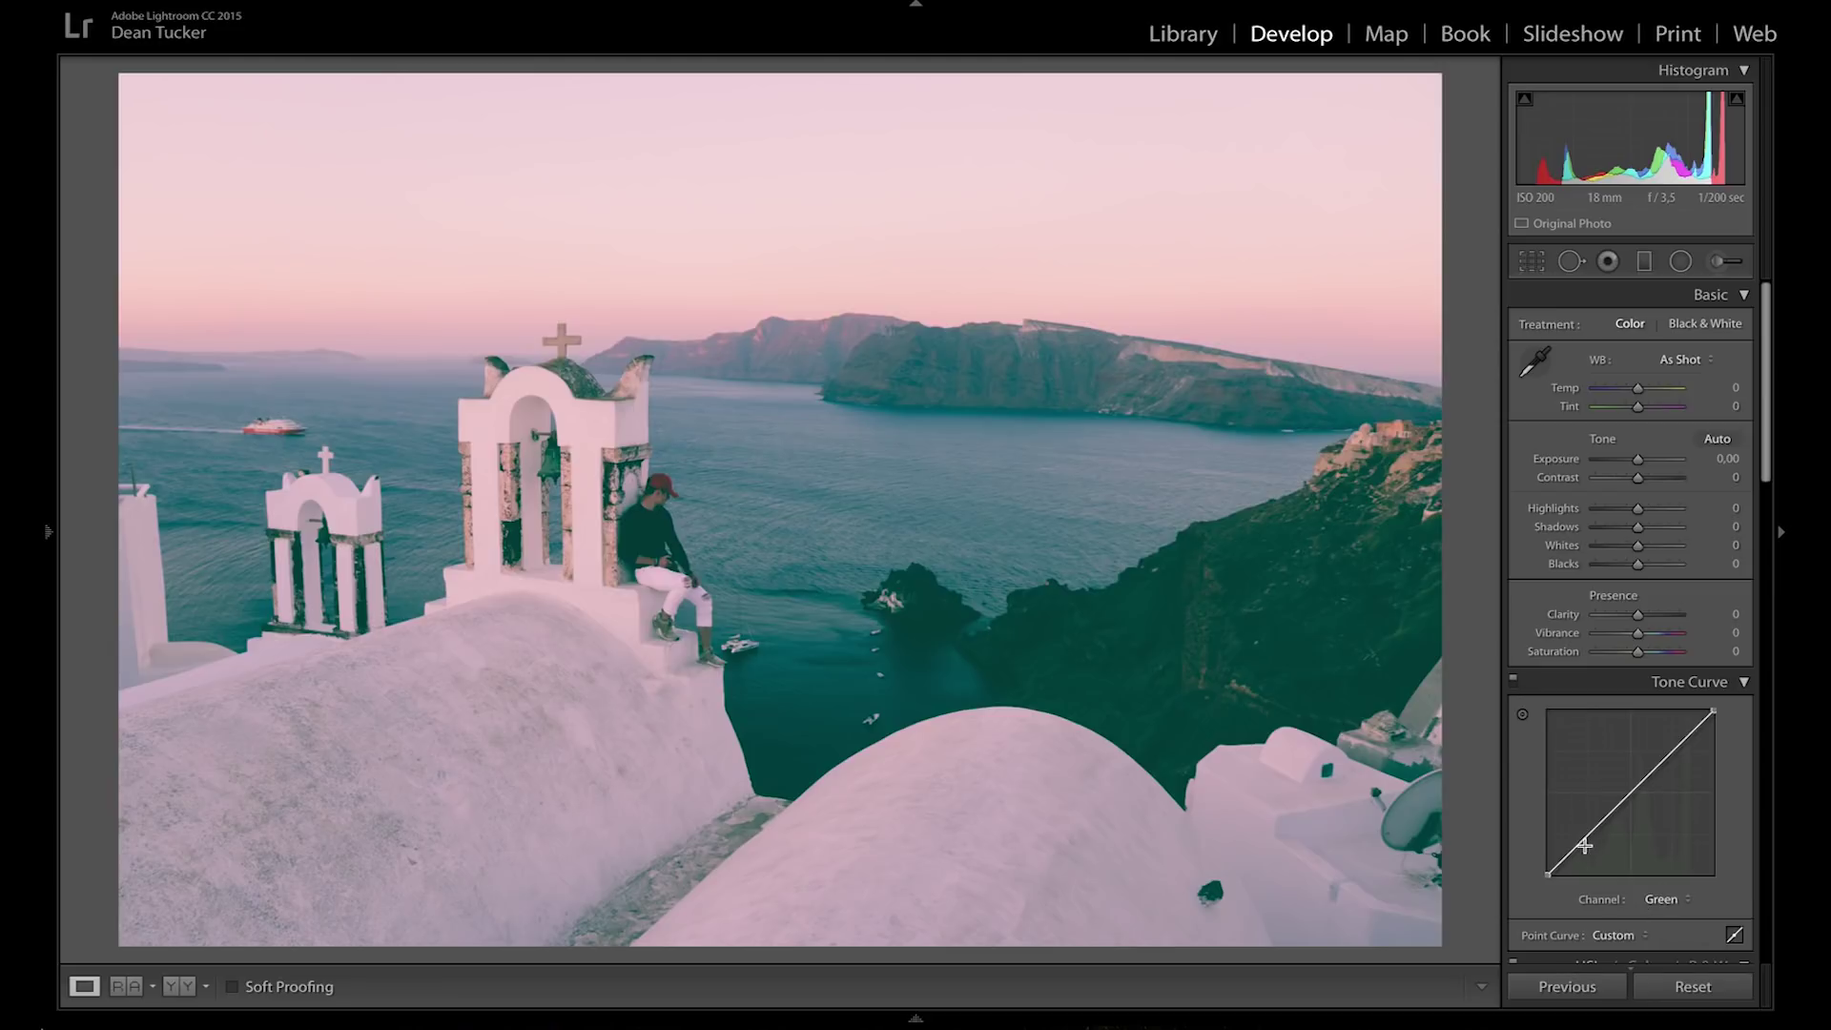
pyautogui.moveTo(1584, 845); pyautogui.dragTo(1629, 791)
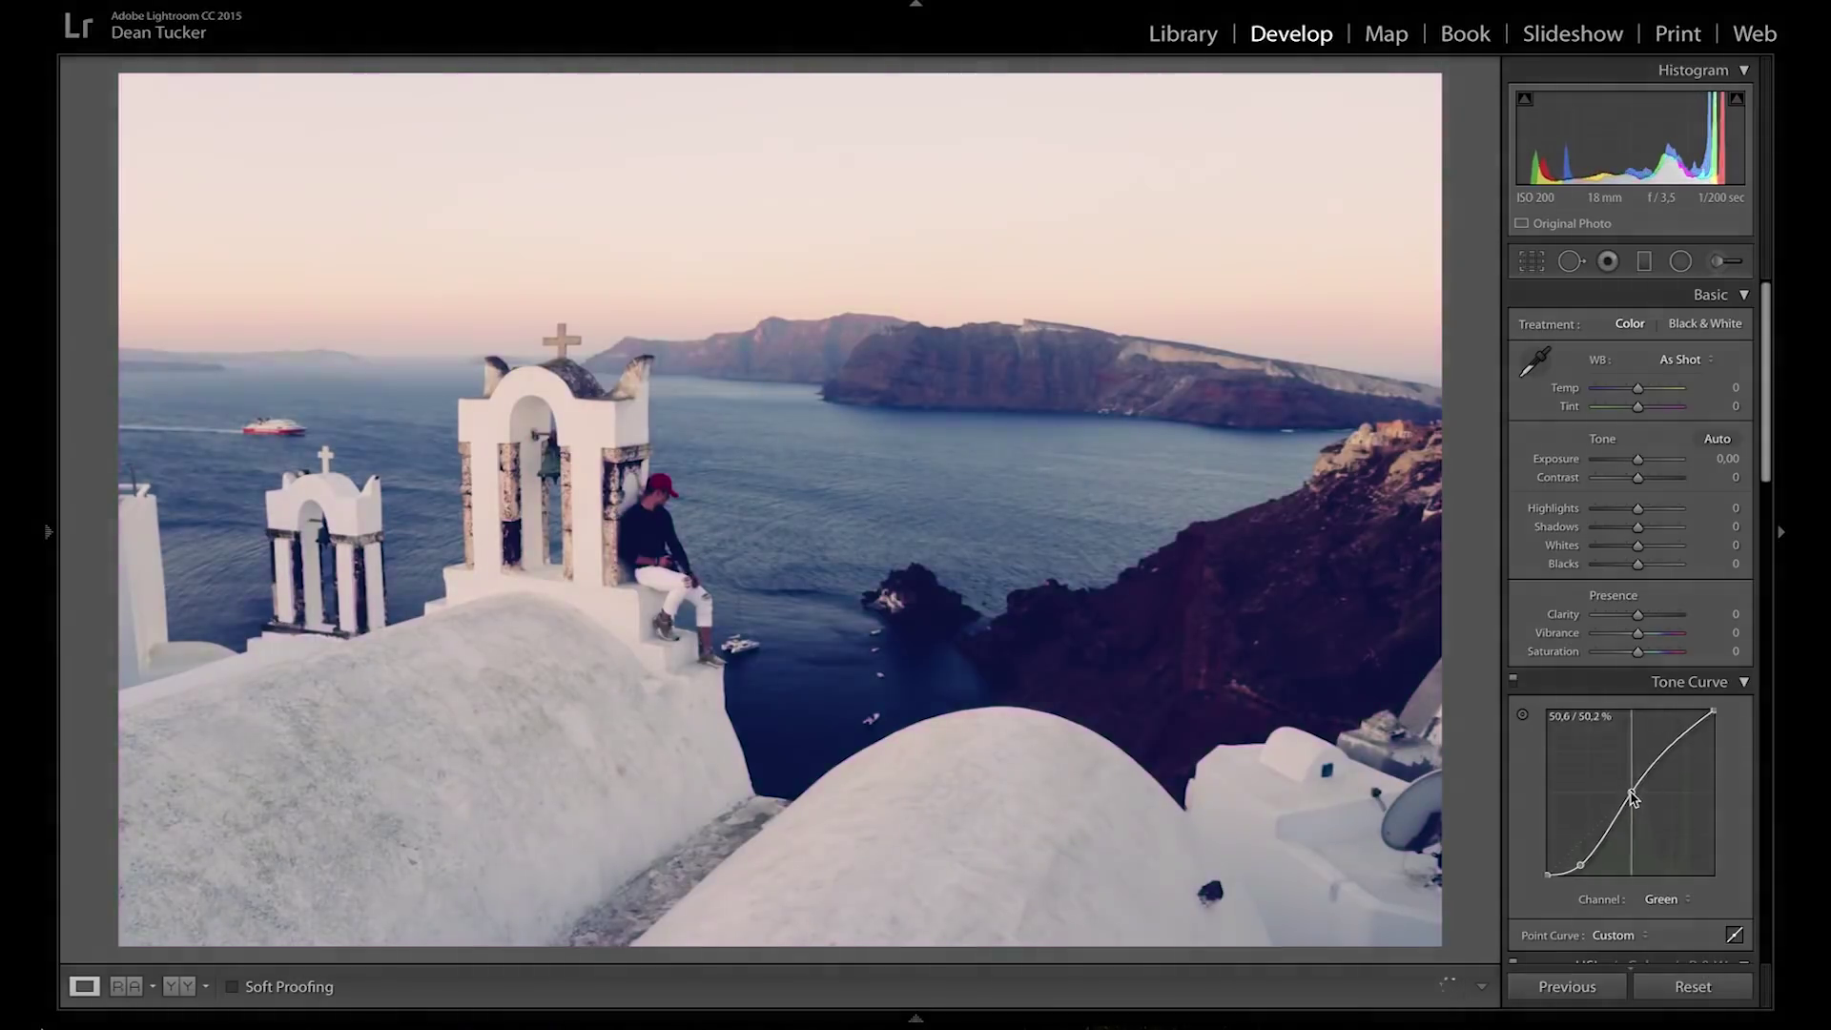
pyautogui.click(1674, 742)
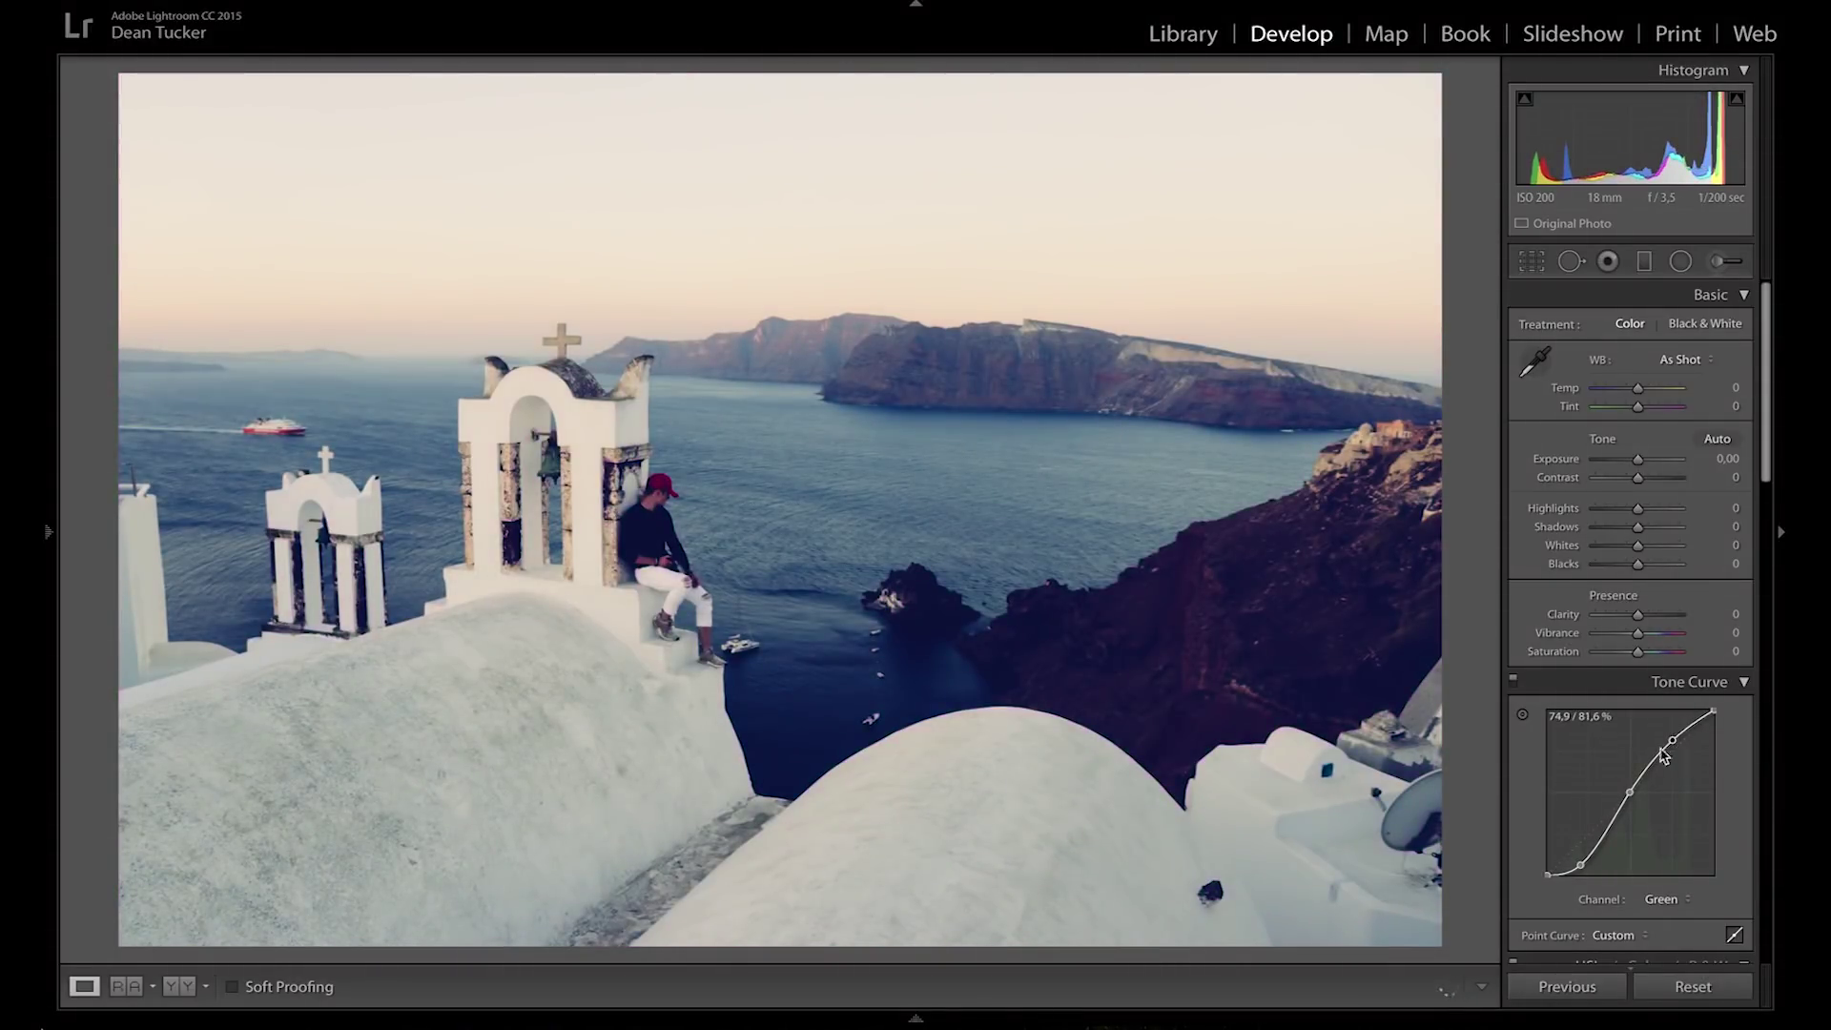
# Shape the Blue channel curve with a midpoint and pulled-down shadows to warm the photo.
pyautogui.click(1661, 899)
pyautogui.click(1663, 914)
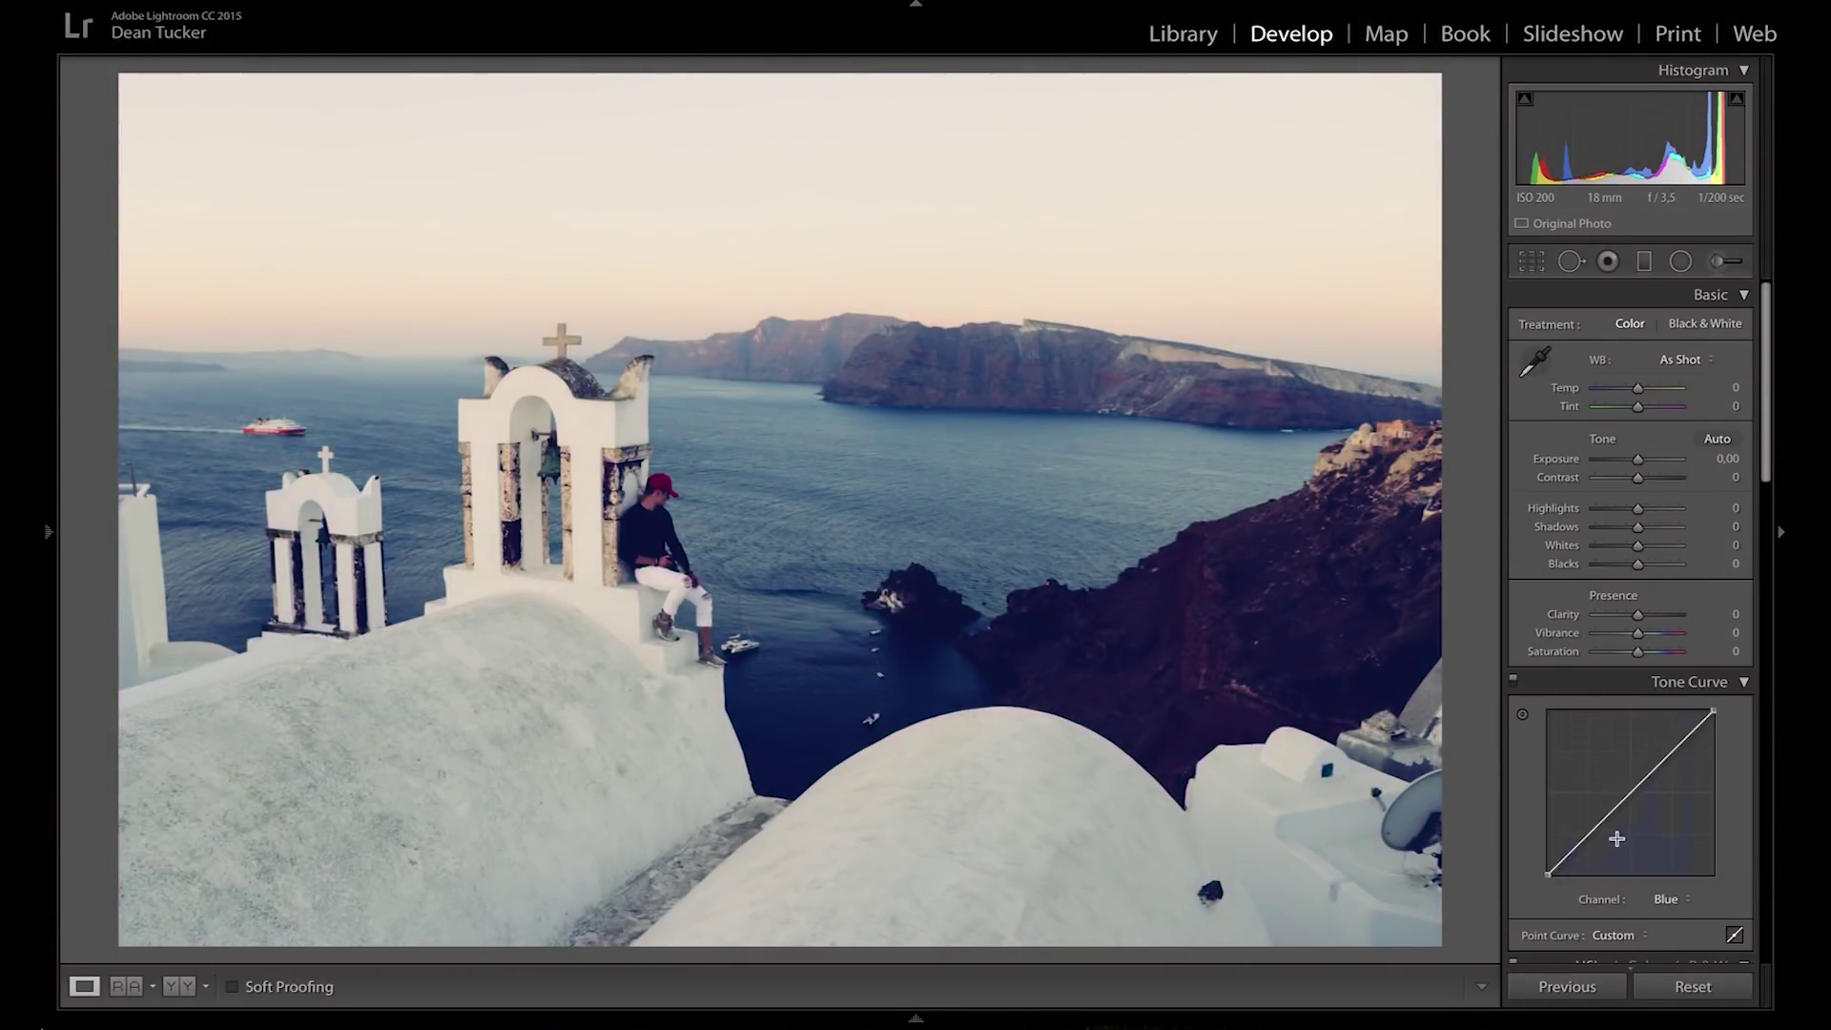
pyautogui.click(1631, 795)
pyautogui.moveTo(1594, 826); pyautogui.dragTo(1599, 843)
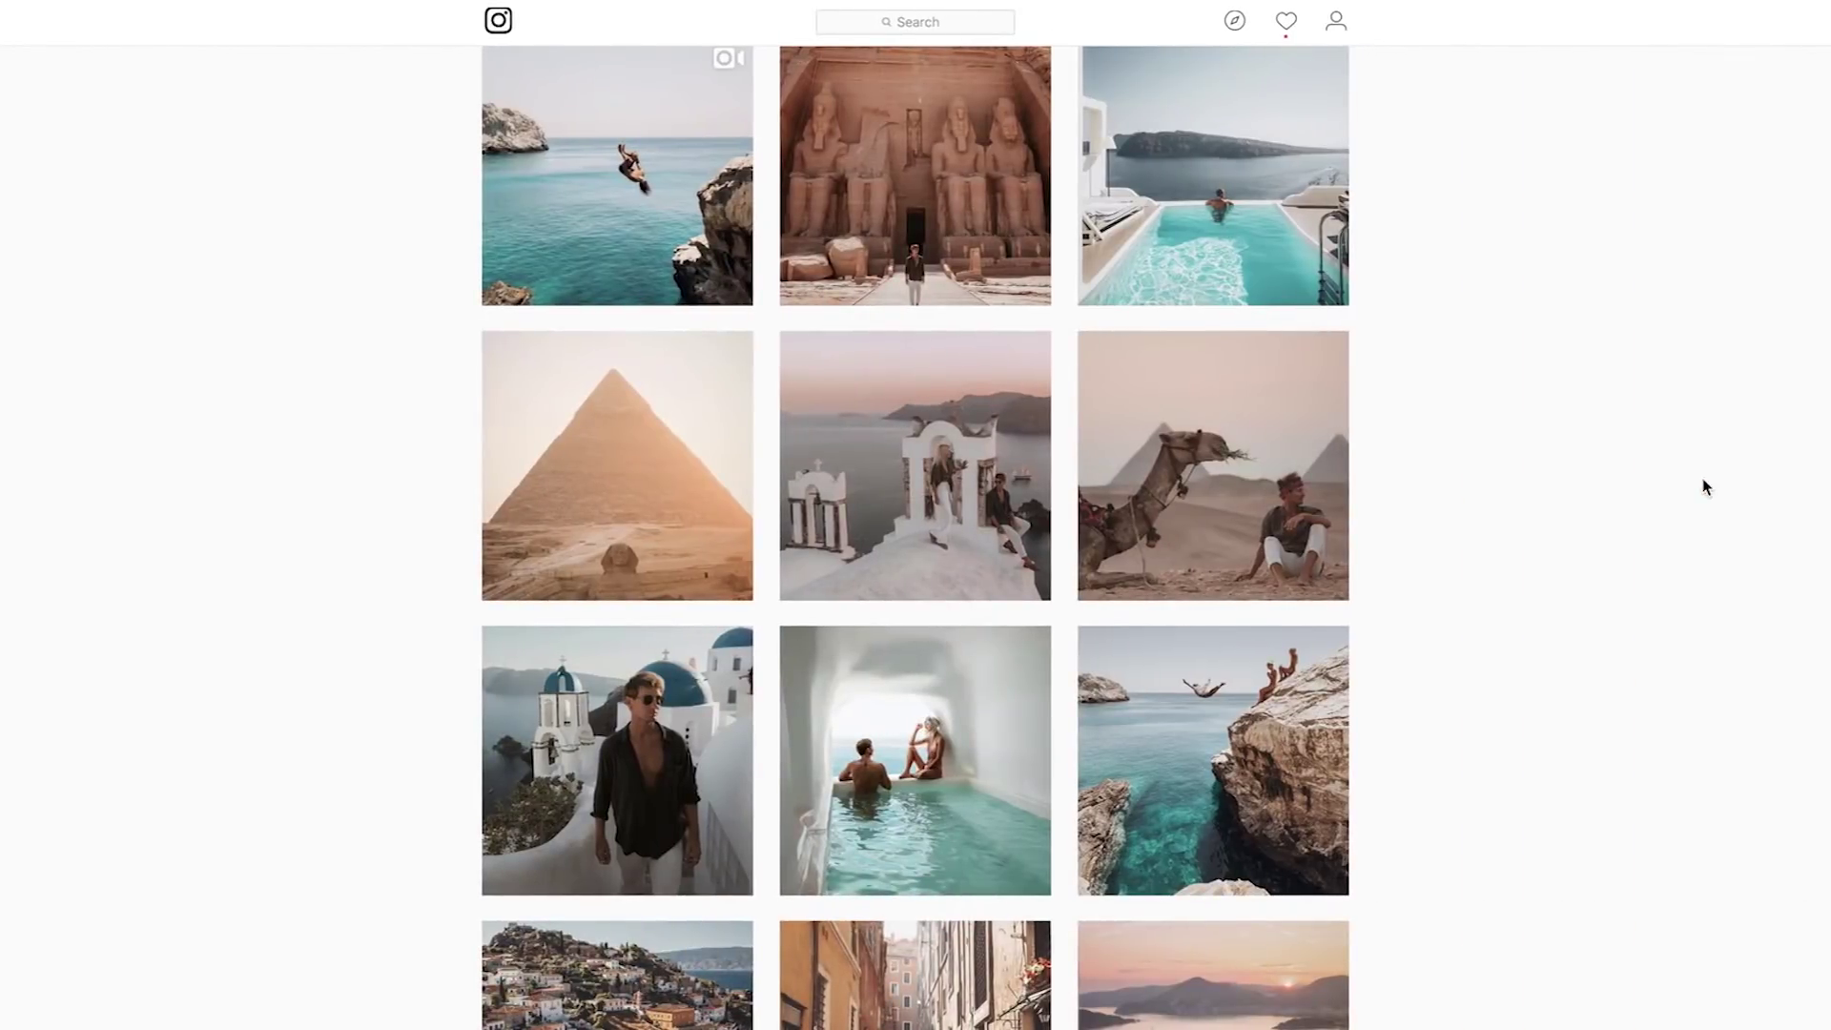
# Scroll the Instagram profile to the row with the blue-domed Santorini church photo.
pyautogui.scroll(20, 1702, 486)
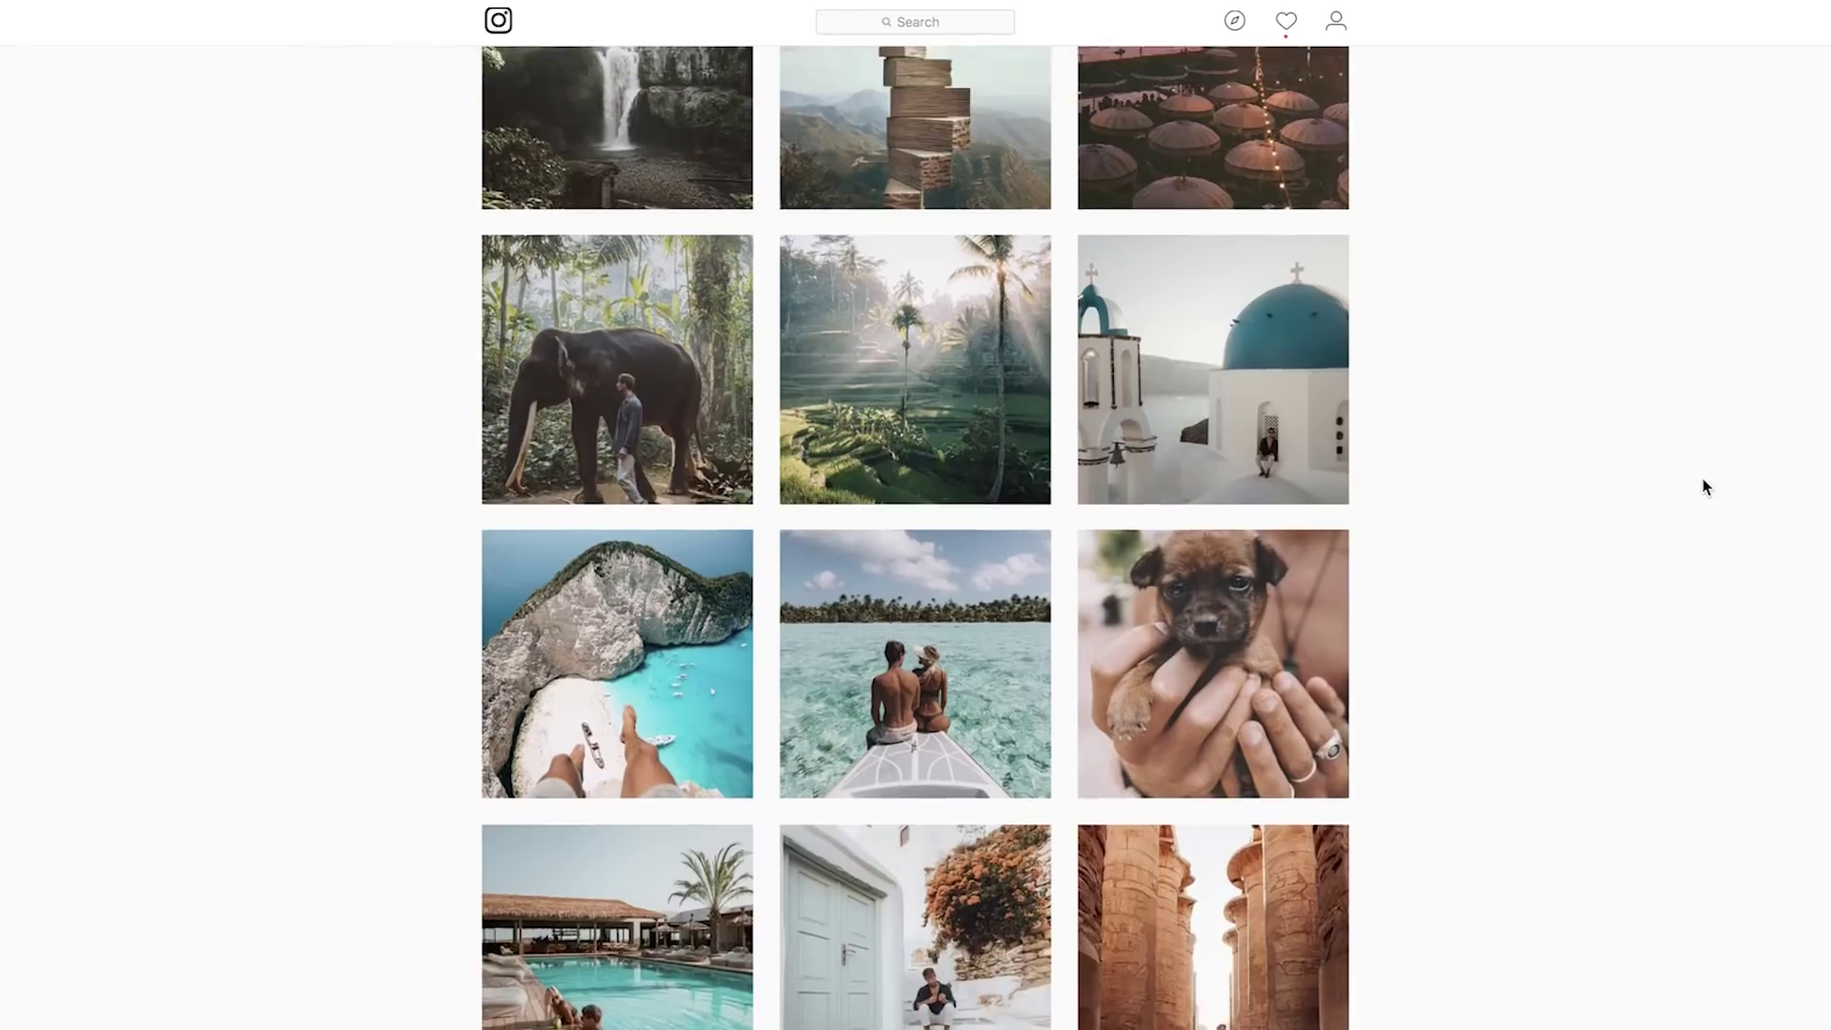
pyautogui.scroll(-1, 1704, 486)
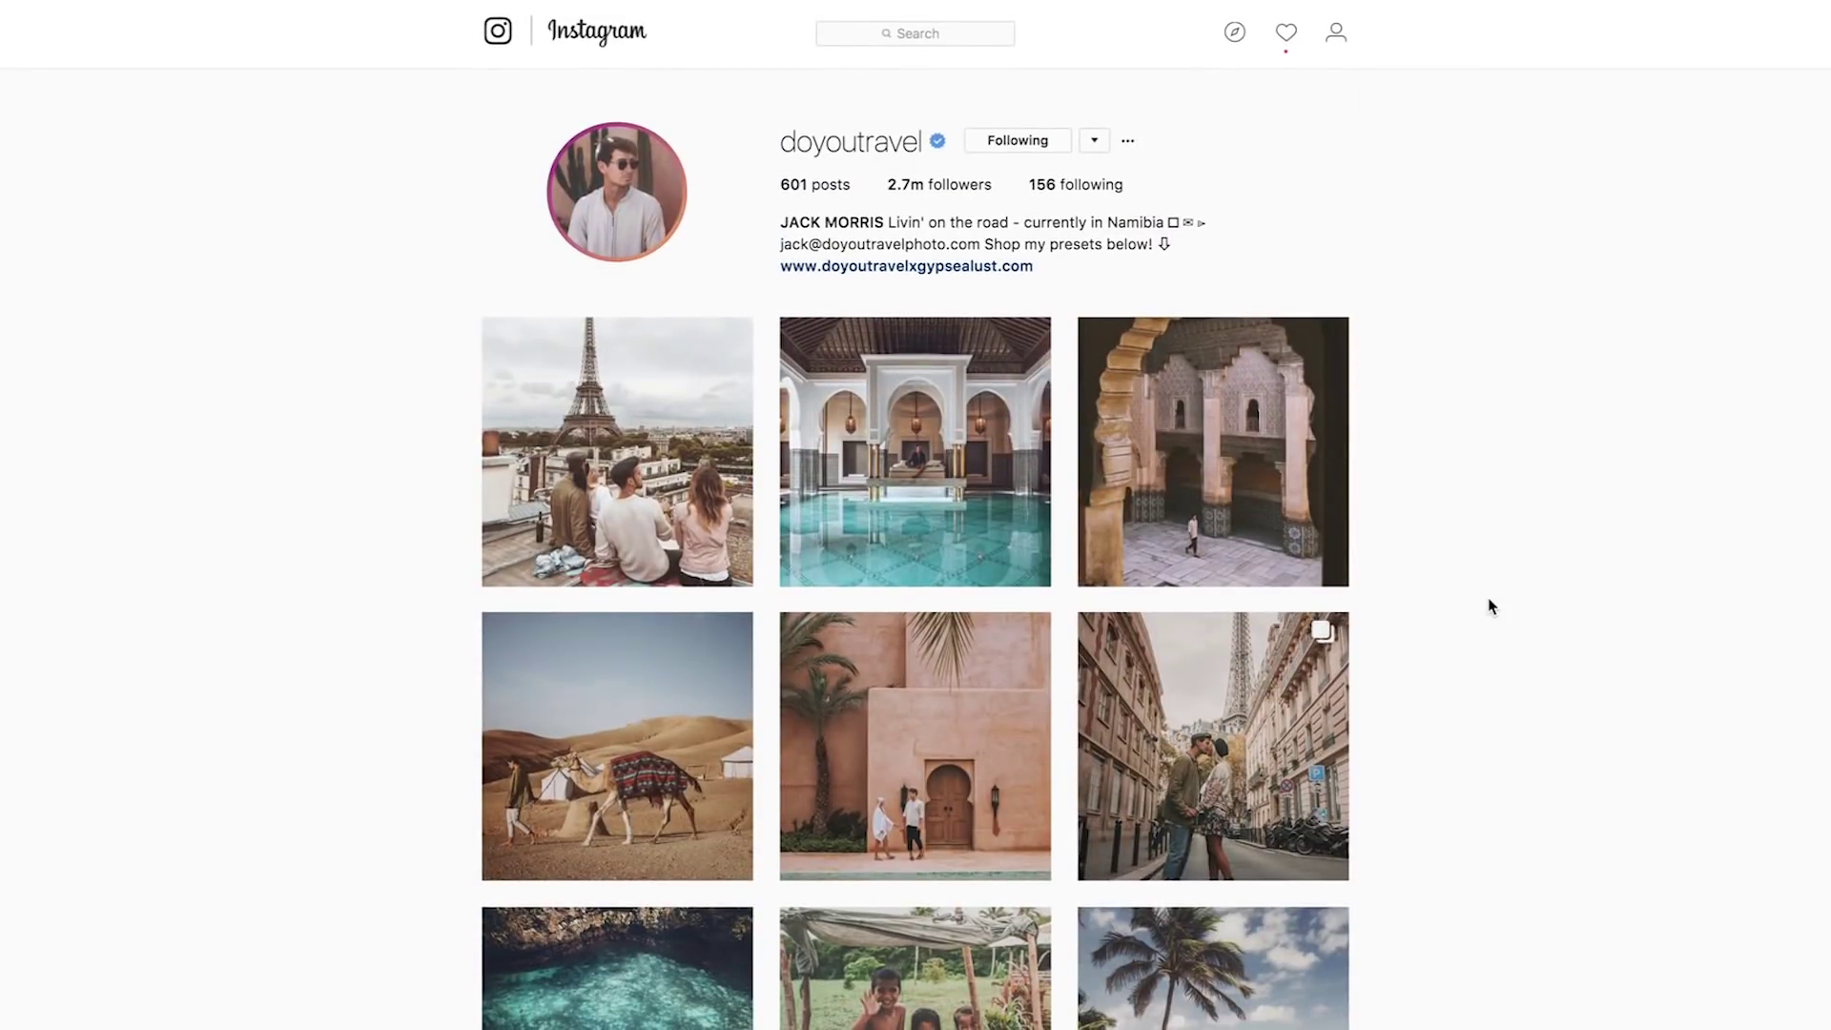
pyautogui.scroll(-15, 1492, 606)
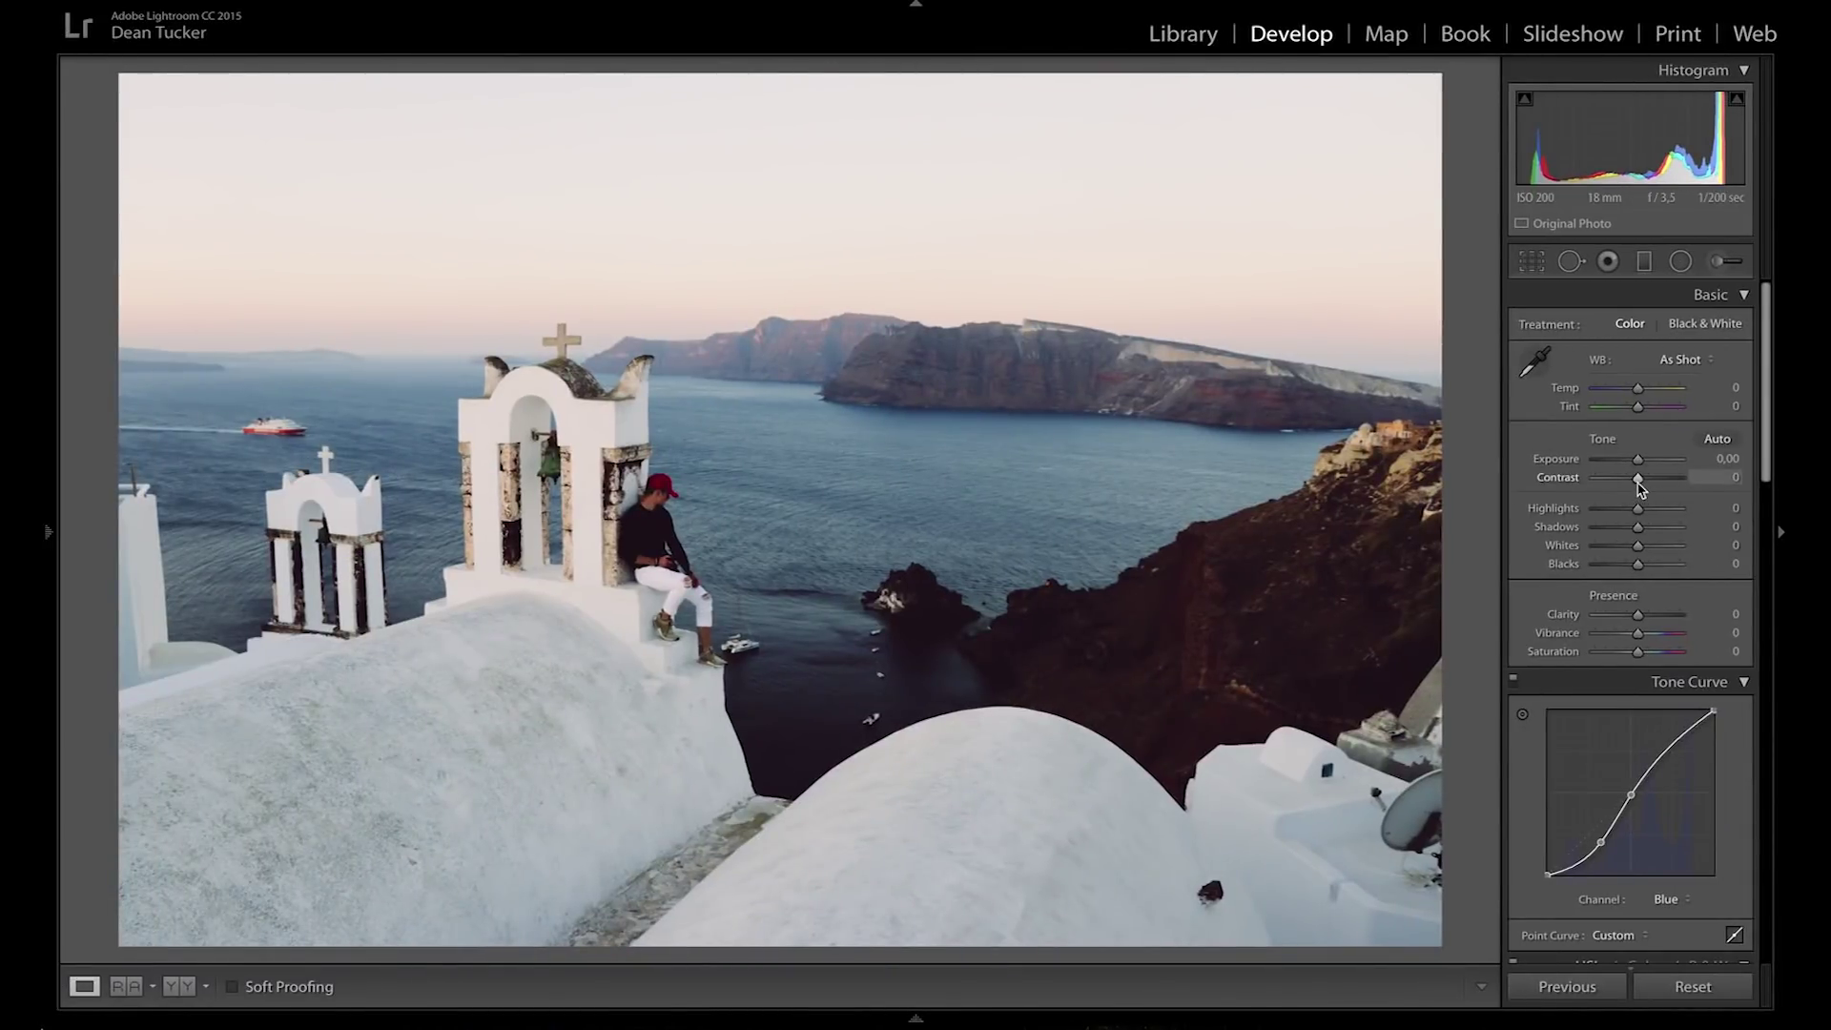
# In the Basic panel set Contrast −40, Highlights −64, Shadows +72 and Whites +13.
pyautogui.moveTo(1636, 486); pyautogui.dragTo(1612, 515)
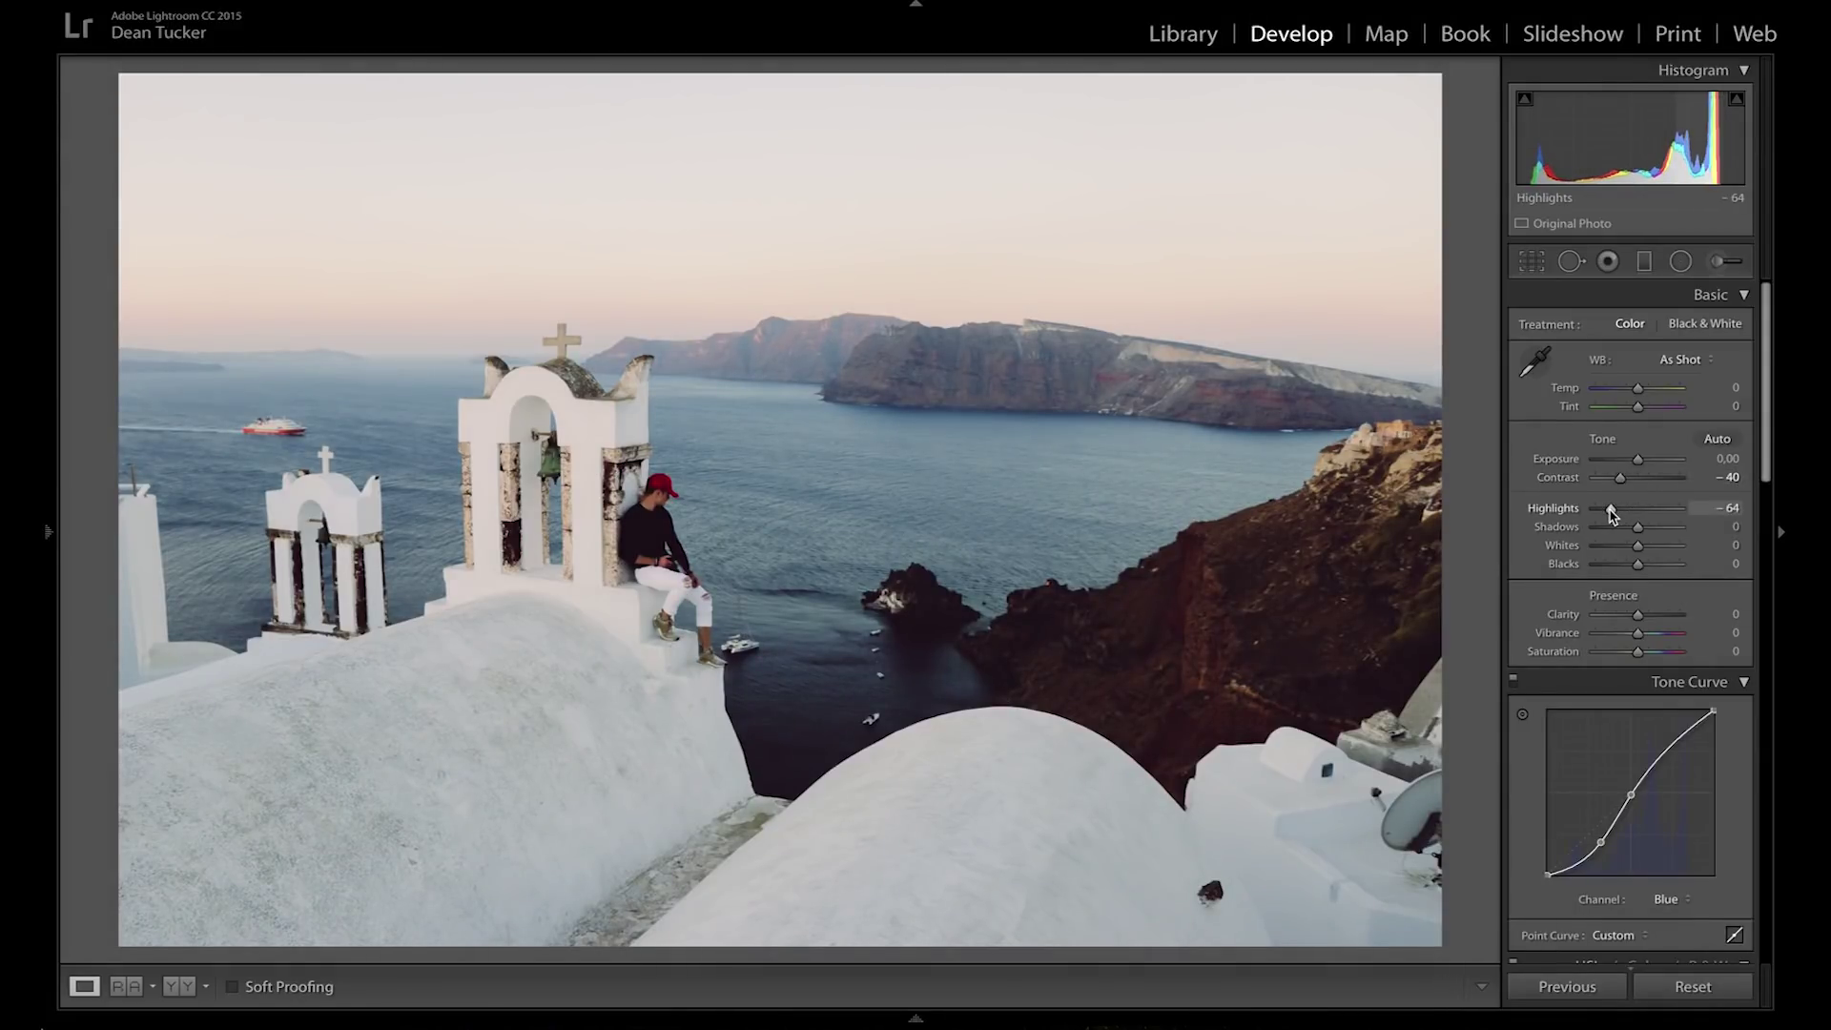
pyautogui.click(1668, 528)
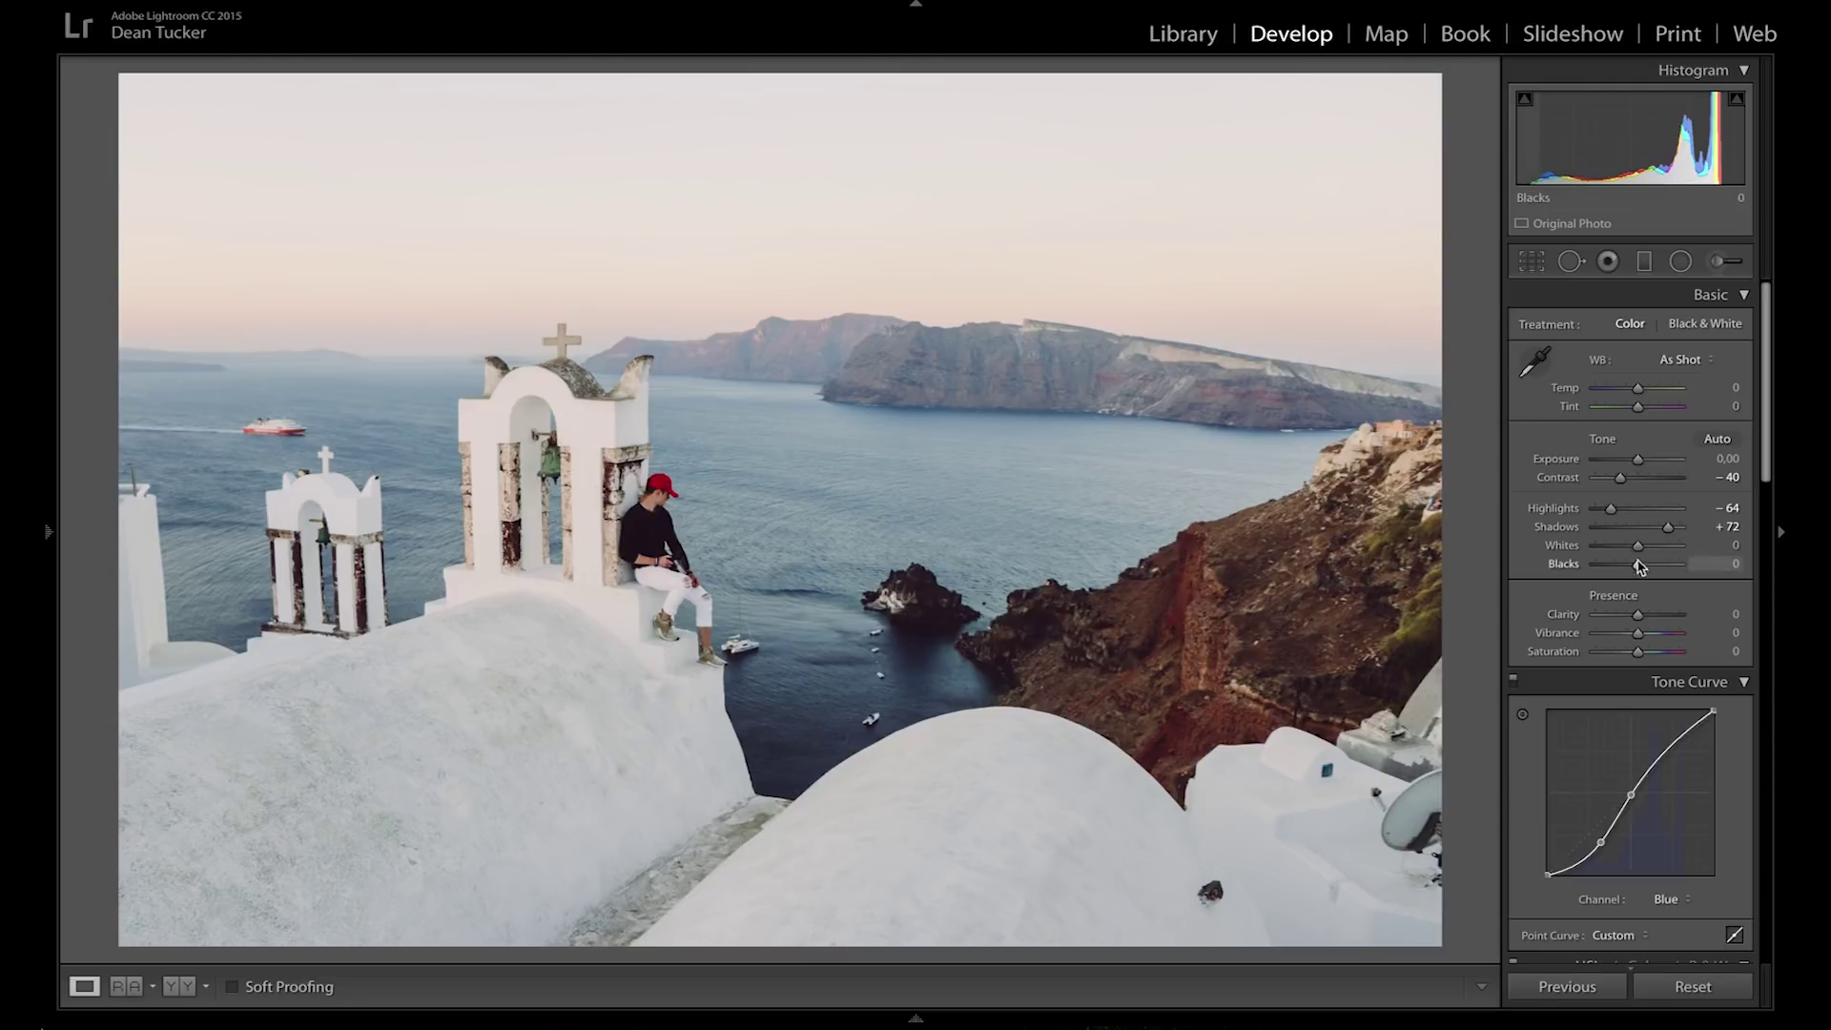
pyautogui.moveTo(1639, 550); pyautogui.dragTo(1644, 550)
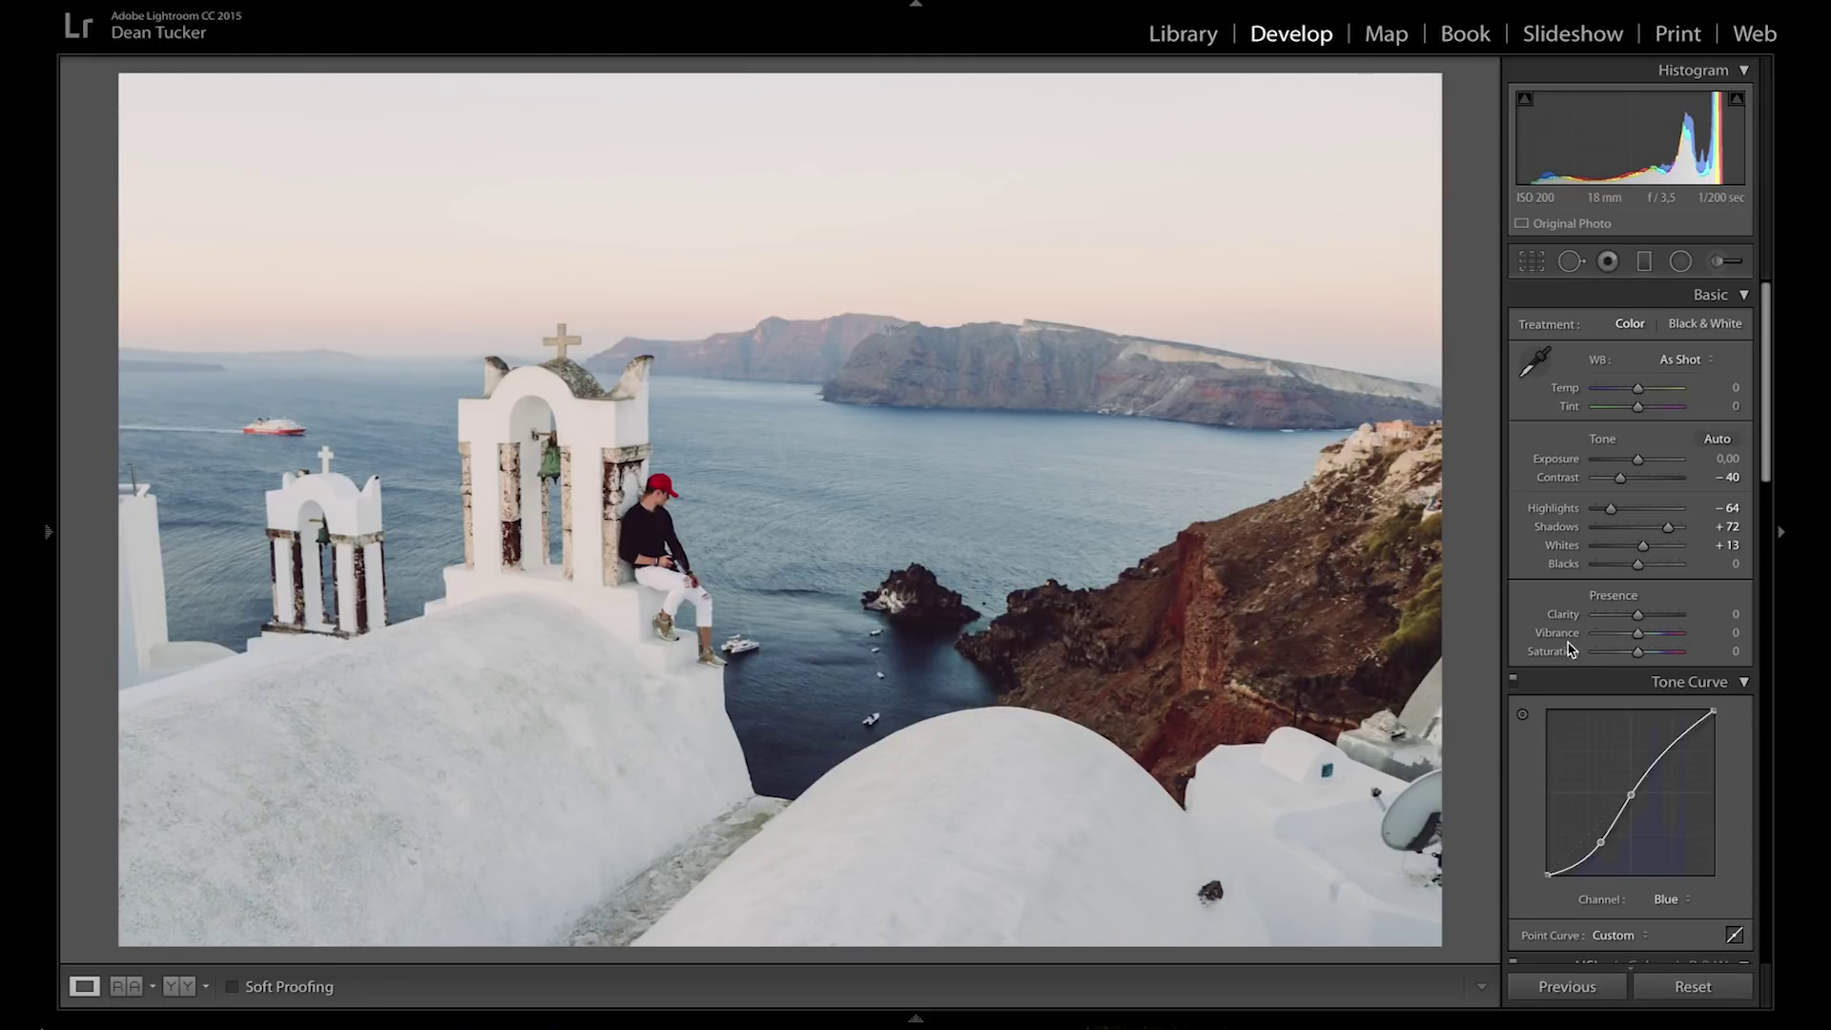
pyautogui.scroll(-5, 1569, 649)
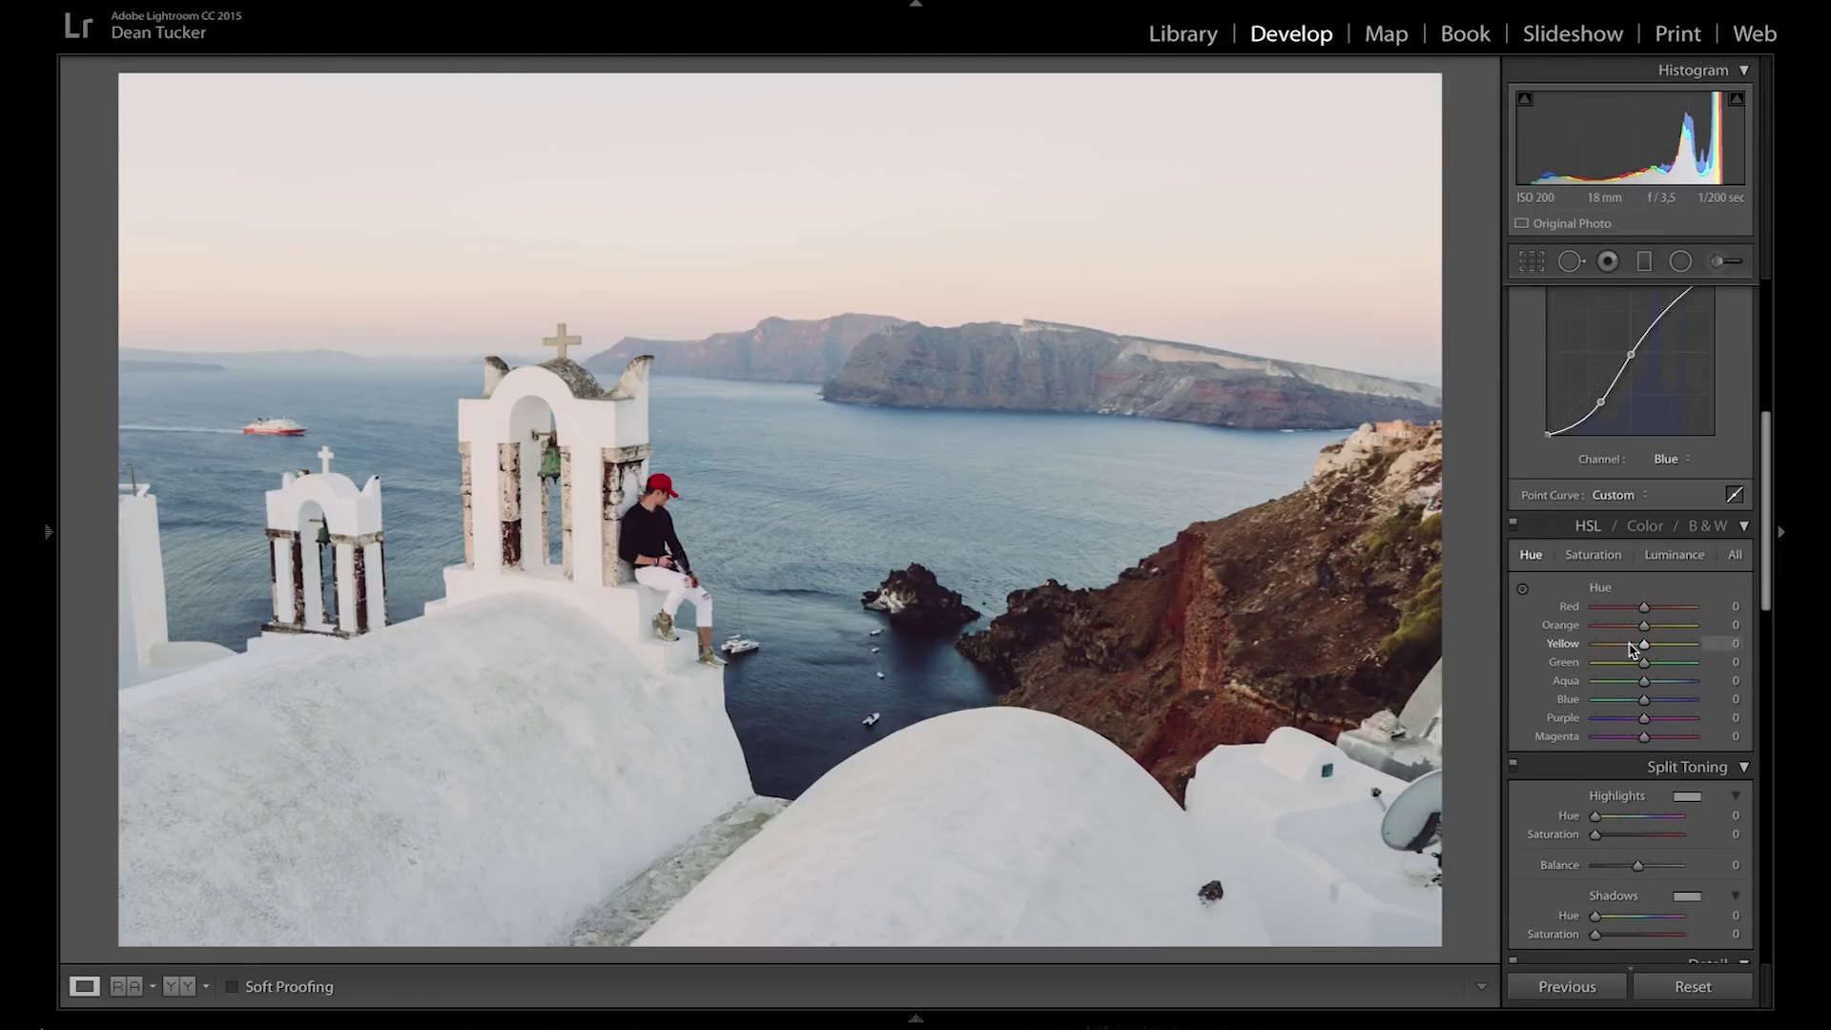
# Shift the Yellow and Blue hues, then set saturation Red −16, Green −39, Aqua +30, Blue −17.
pyautogui.moveTo(1640, 645); pyautogui.dragTo(1631, 665)
pyautogui.moveTo(1641, 701); pyautogui.dragTo(1645, 702)
pyautogui.click(1593, 554)
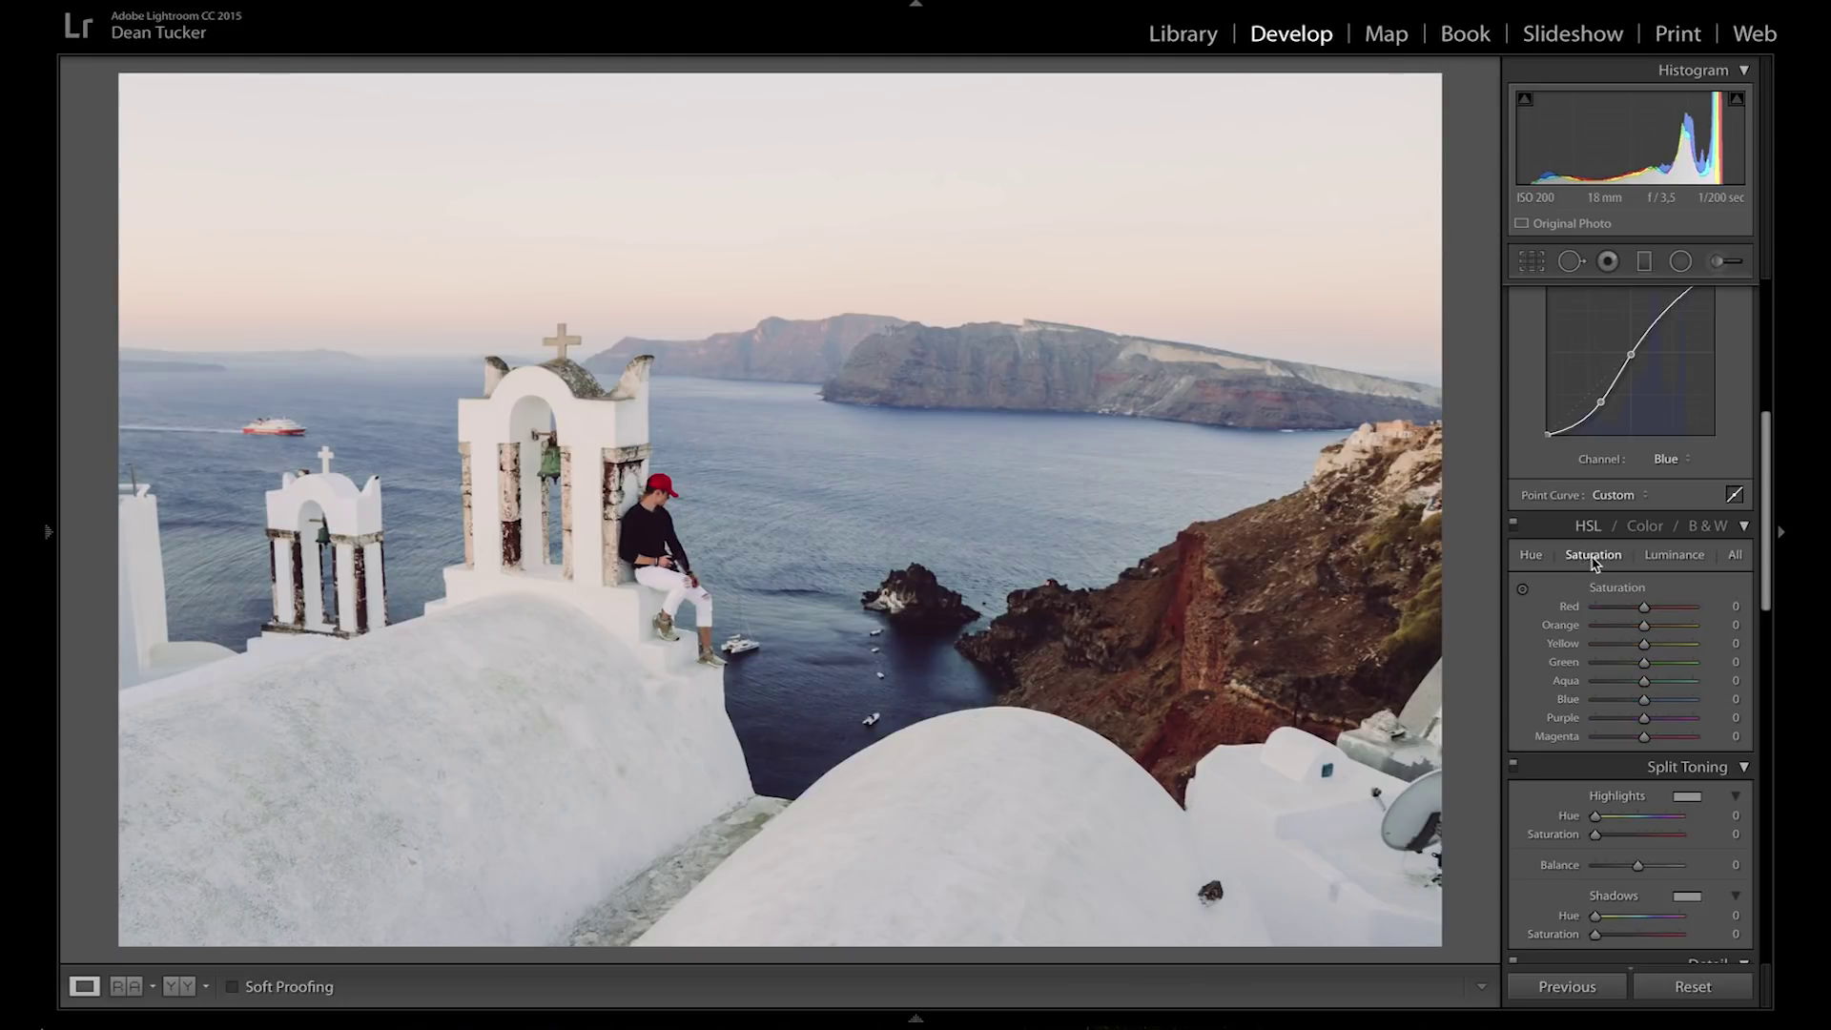
pyautogui.moveTo(1641, 605); pyautogui.dragTo(1632, 605)
pyautogui.moveTo(1643, 664); pyautogui.dragTo(1635, 704)
# Set HSL luminance to Red −14, Orange −11, Green −40, Blue −30 and Magenta +15.
pyautogui.click(1674, 554)
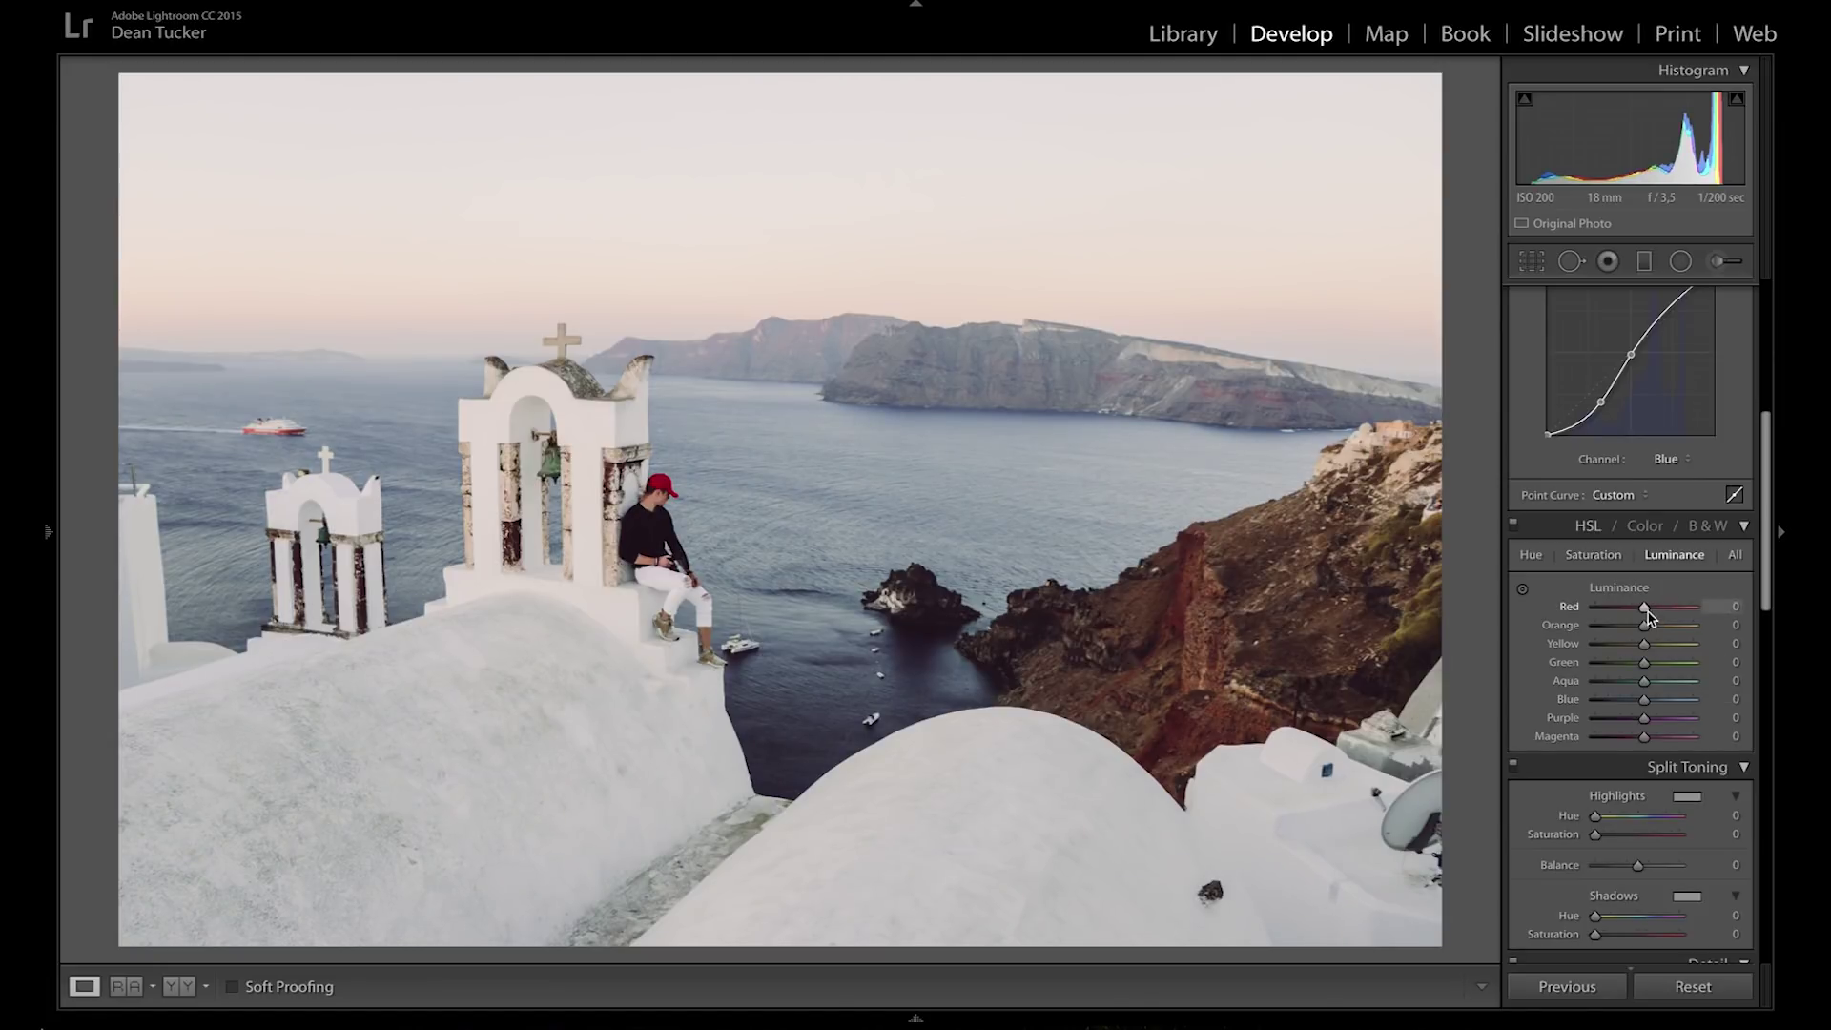
pyautogui.moveTo(1649, 616); pyautogui.dragTo(1632, 706)
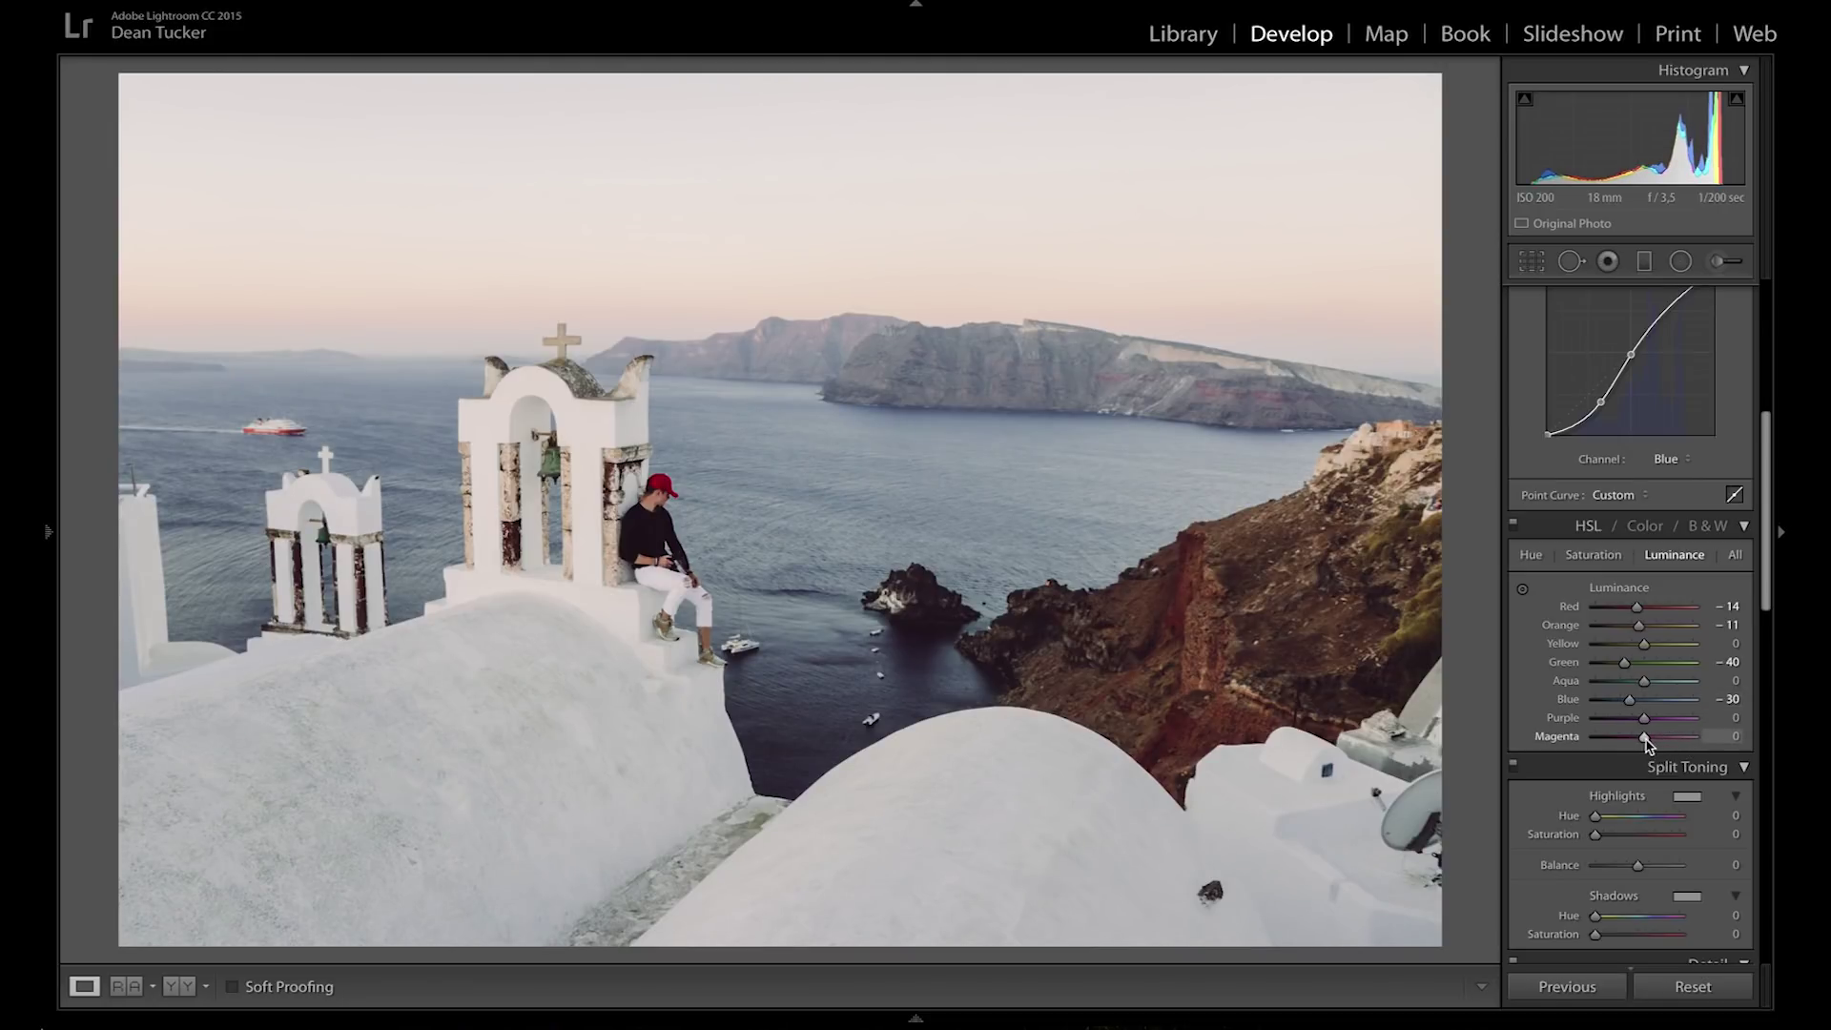
pyautogui.moveTo(1653, 743); pyautogui.dragTo(1653, 744)
pyautogui.scroll(-3, 1659, 724)
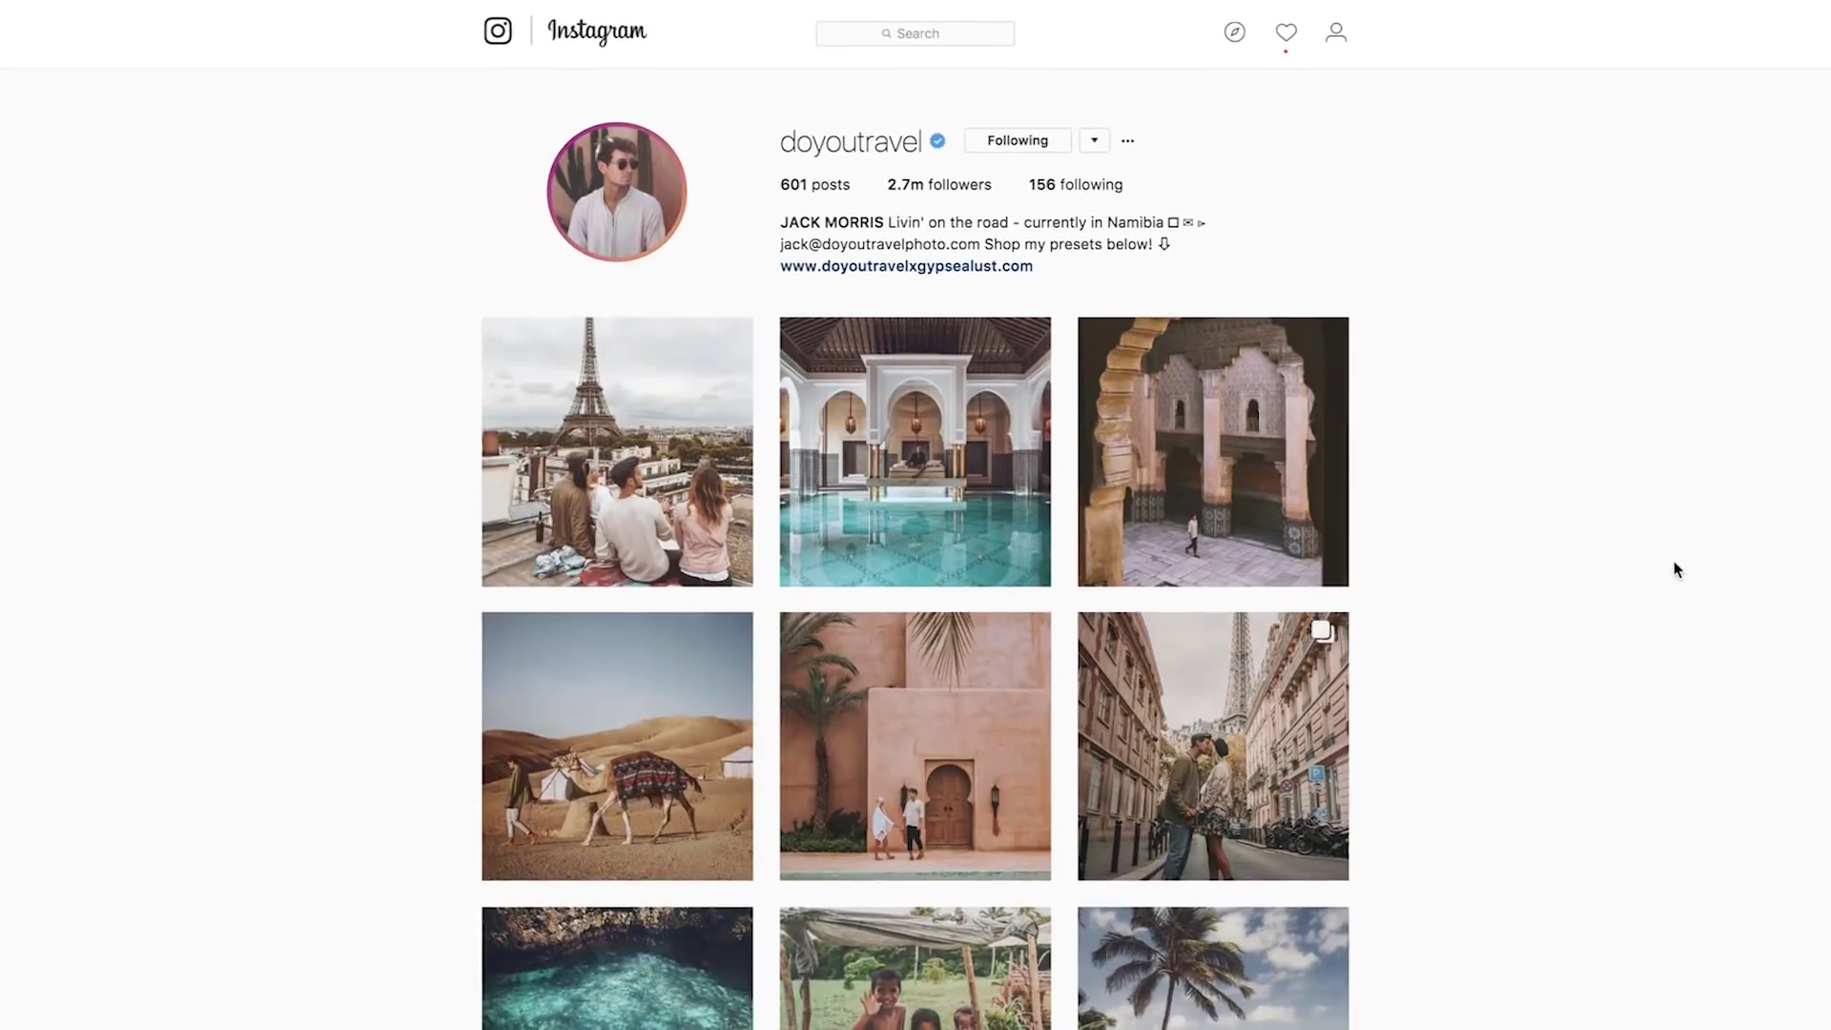
pyautogui.scroll(-1, 1674, 562)
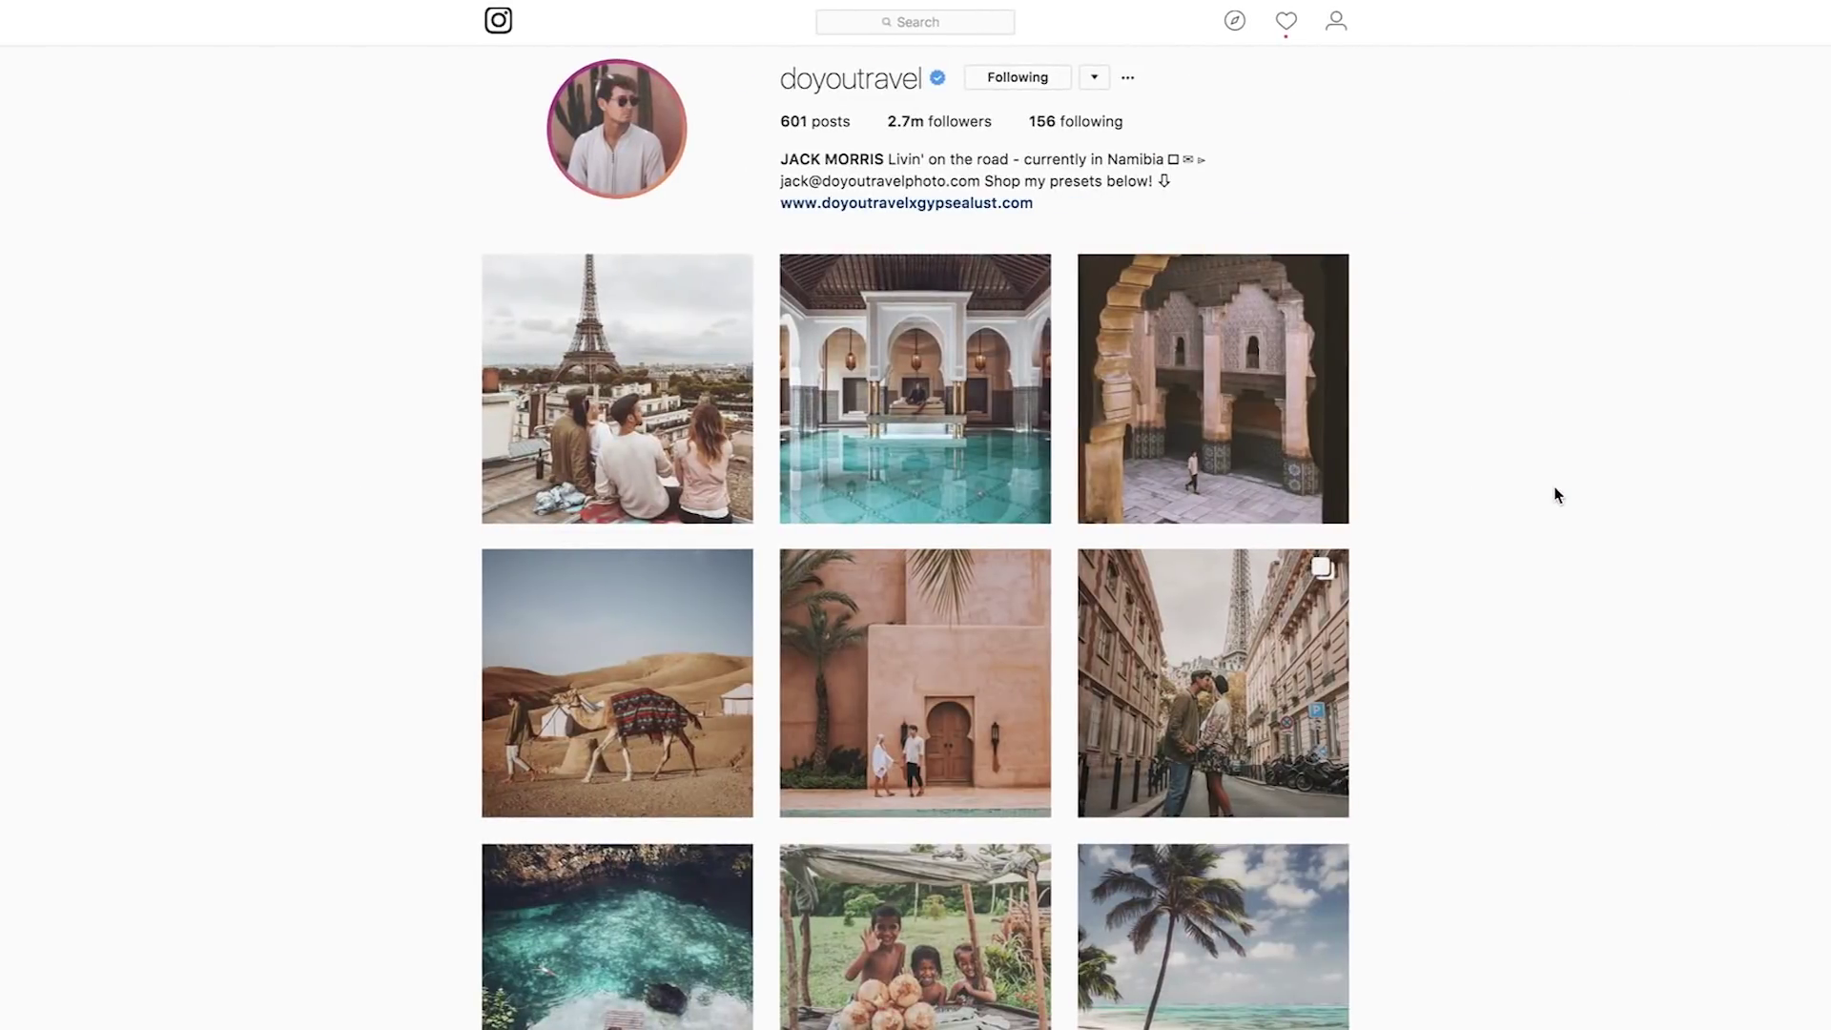
pyautogui.scroll(-10, 1557, 495)
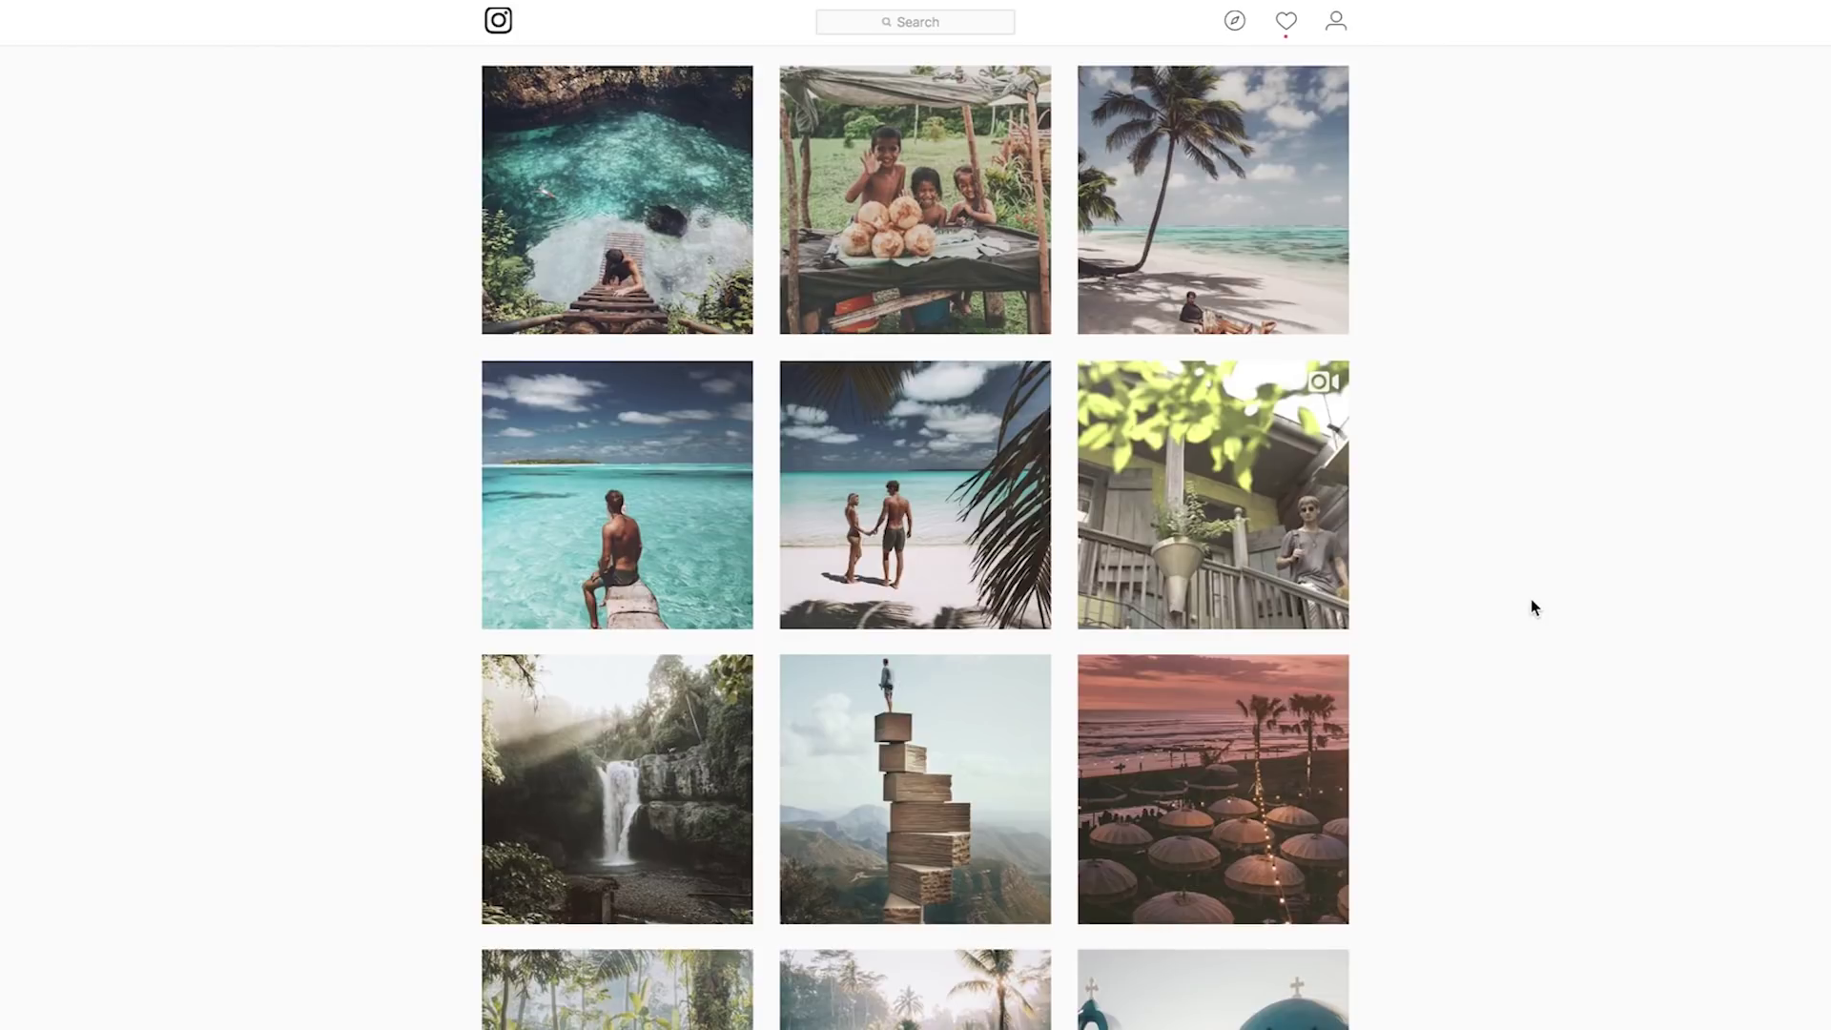
pyautogui.scroll(-6, 1530, 598)
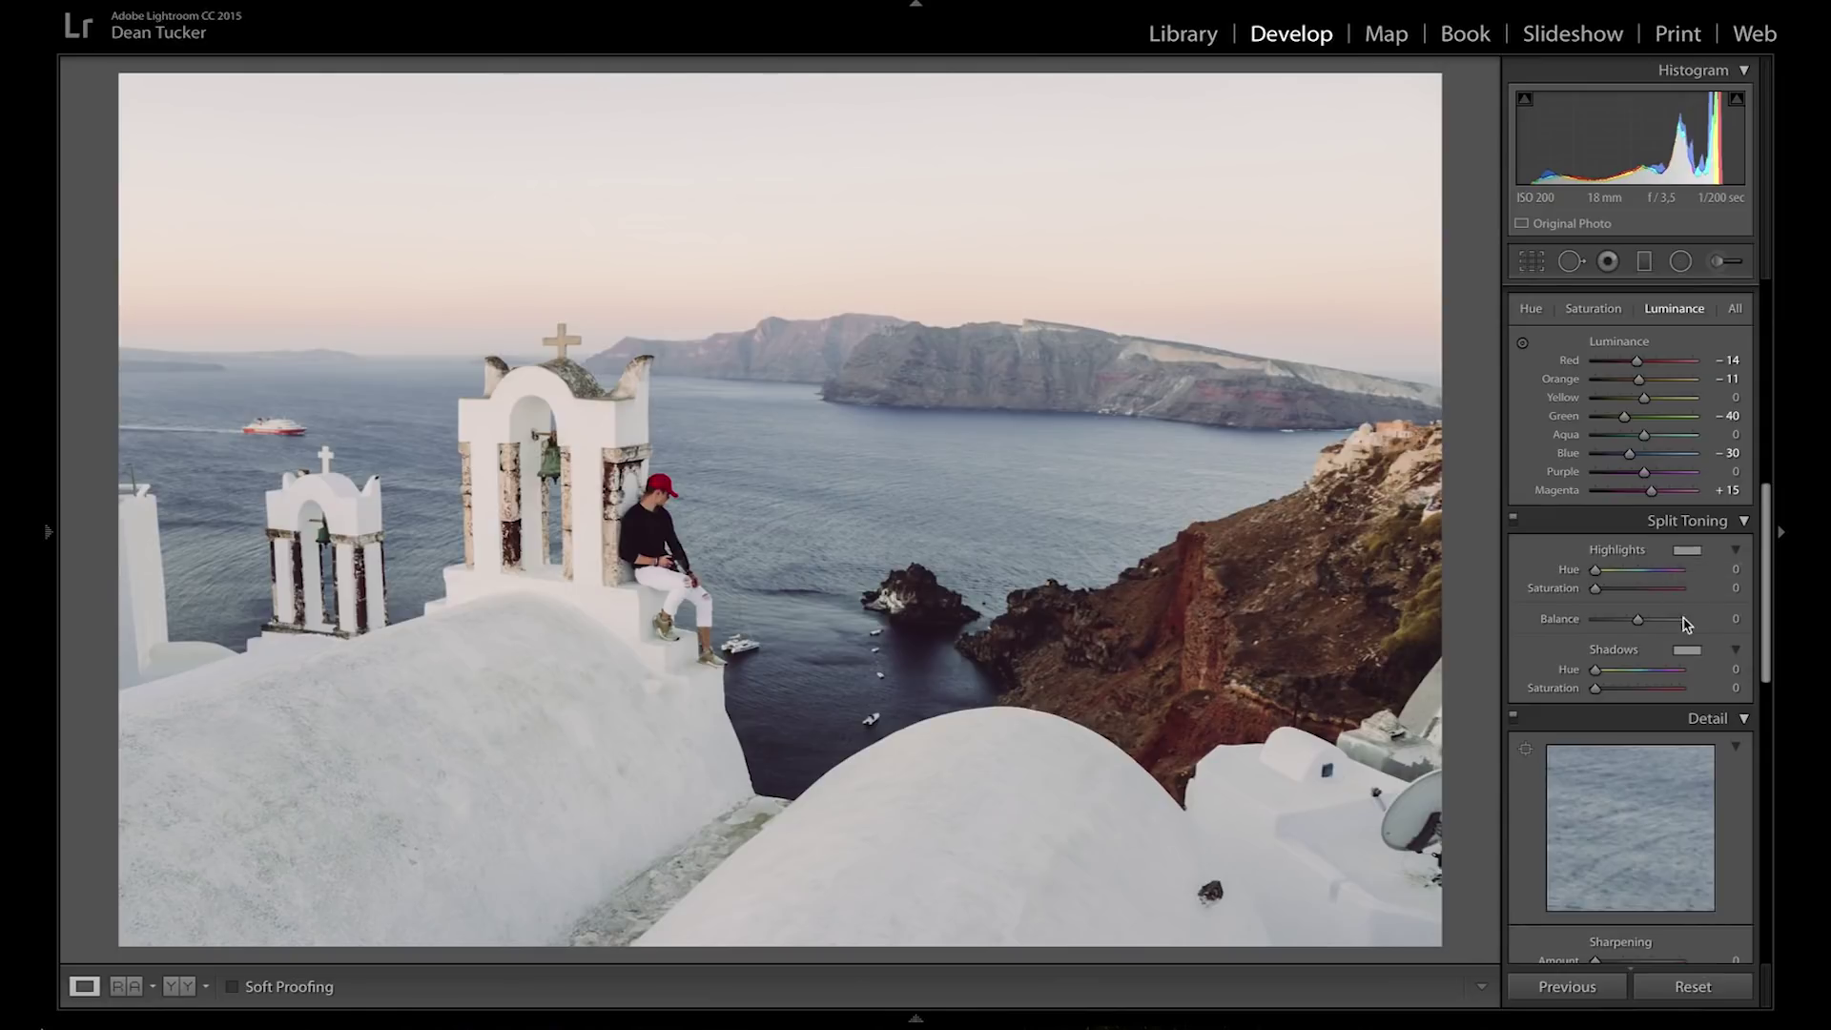
# Give the Split Toning shadows a warm tint at Hue 37, Saturation 34.
pyautogui.click(1686, 652)
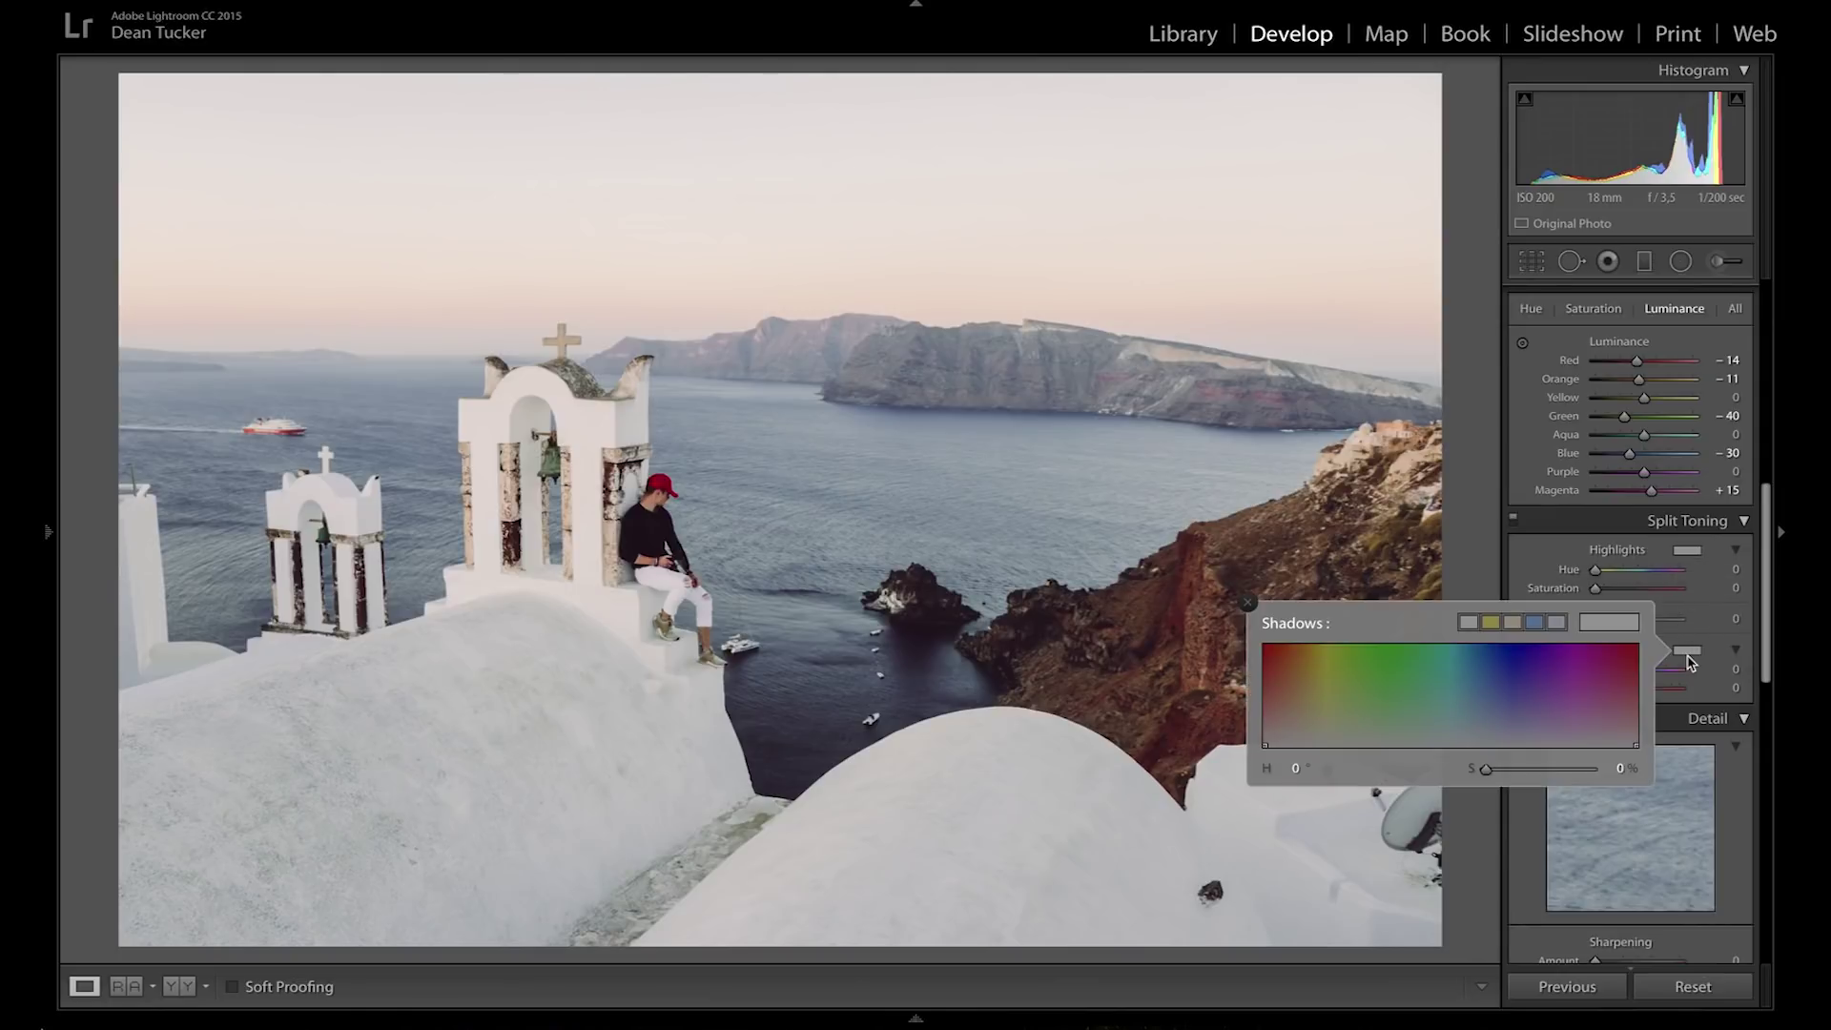
pyautogui.click(1294, 728)
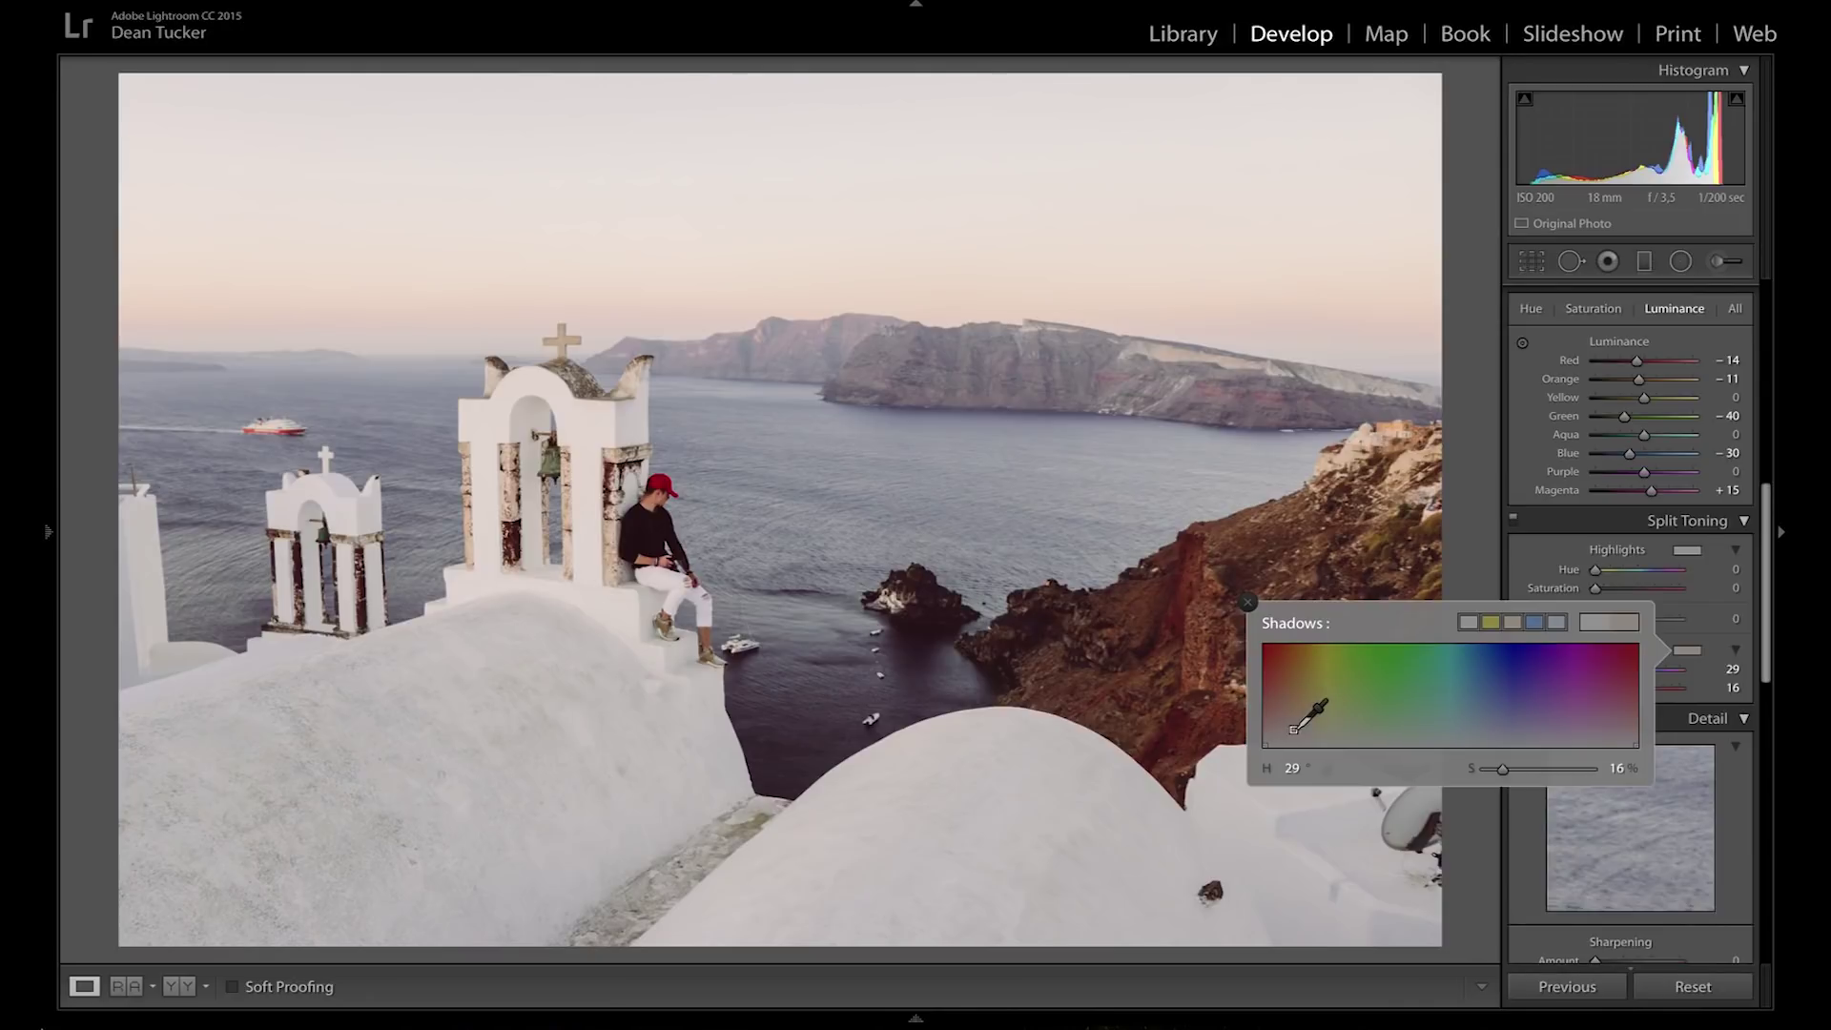
pyautogui.moveTo(1293, 730); pyautogui.dragTo(1302, 733)
pyautogui.moveTo(1499, 773); pyautogui.dragTo(1524, 777)
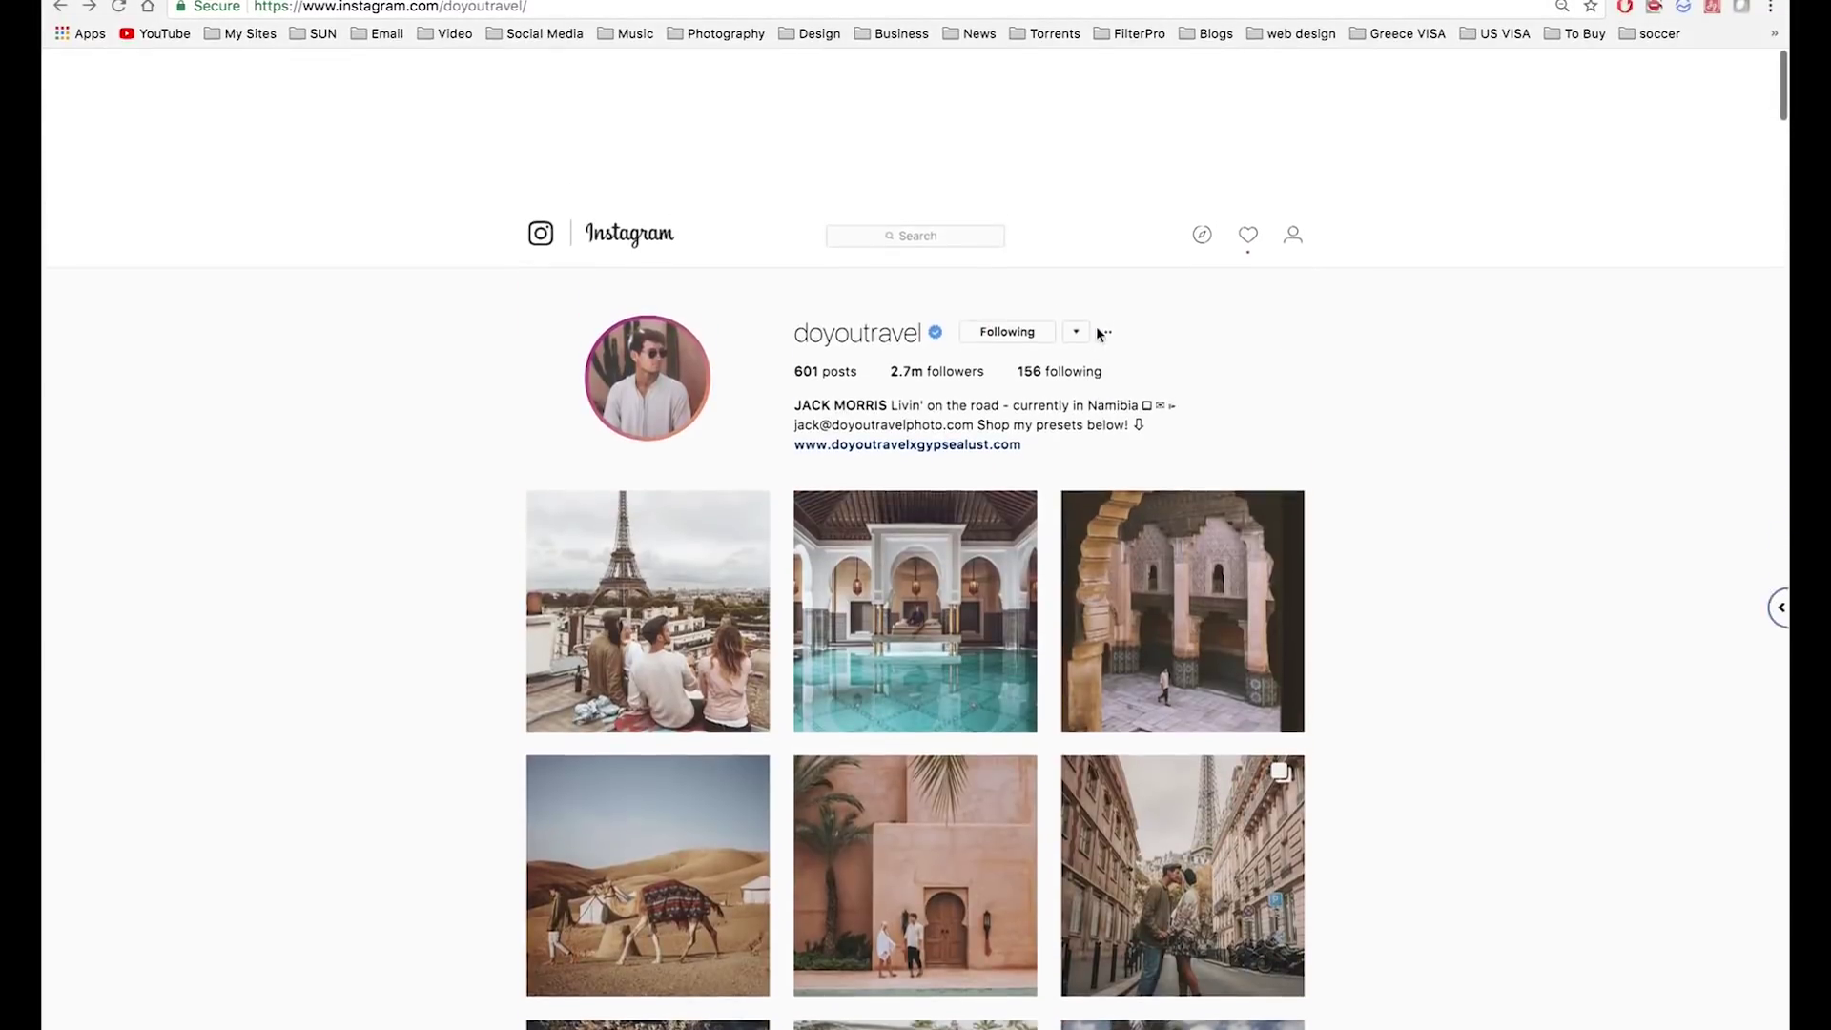
pyautogui.scroll(-3, 1096, 326)
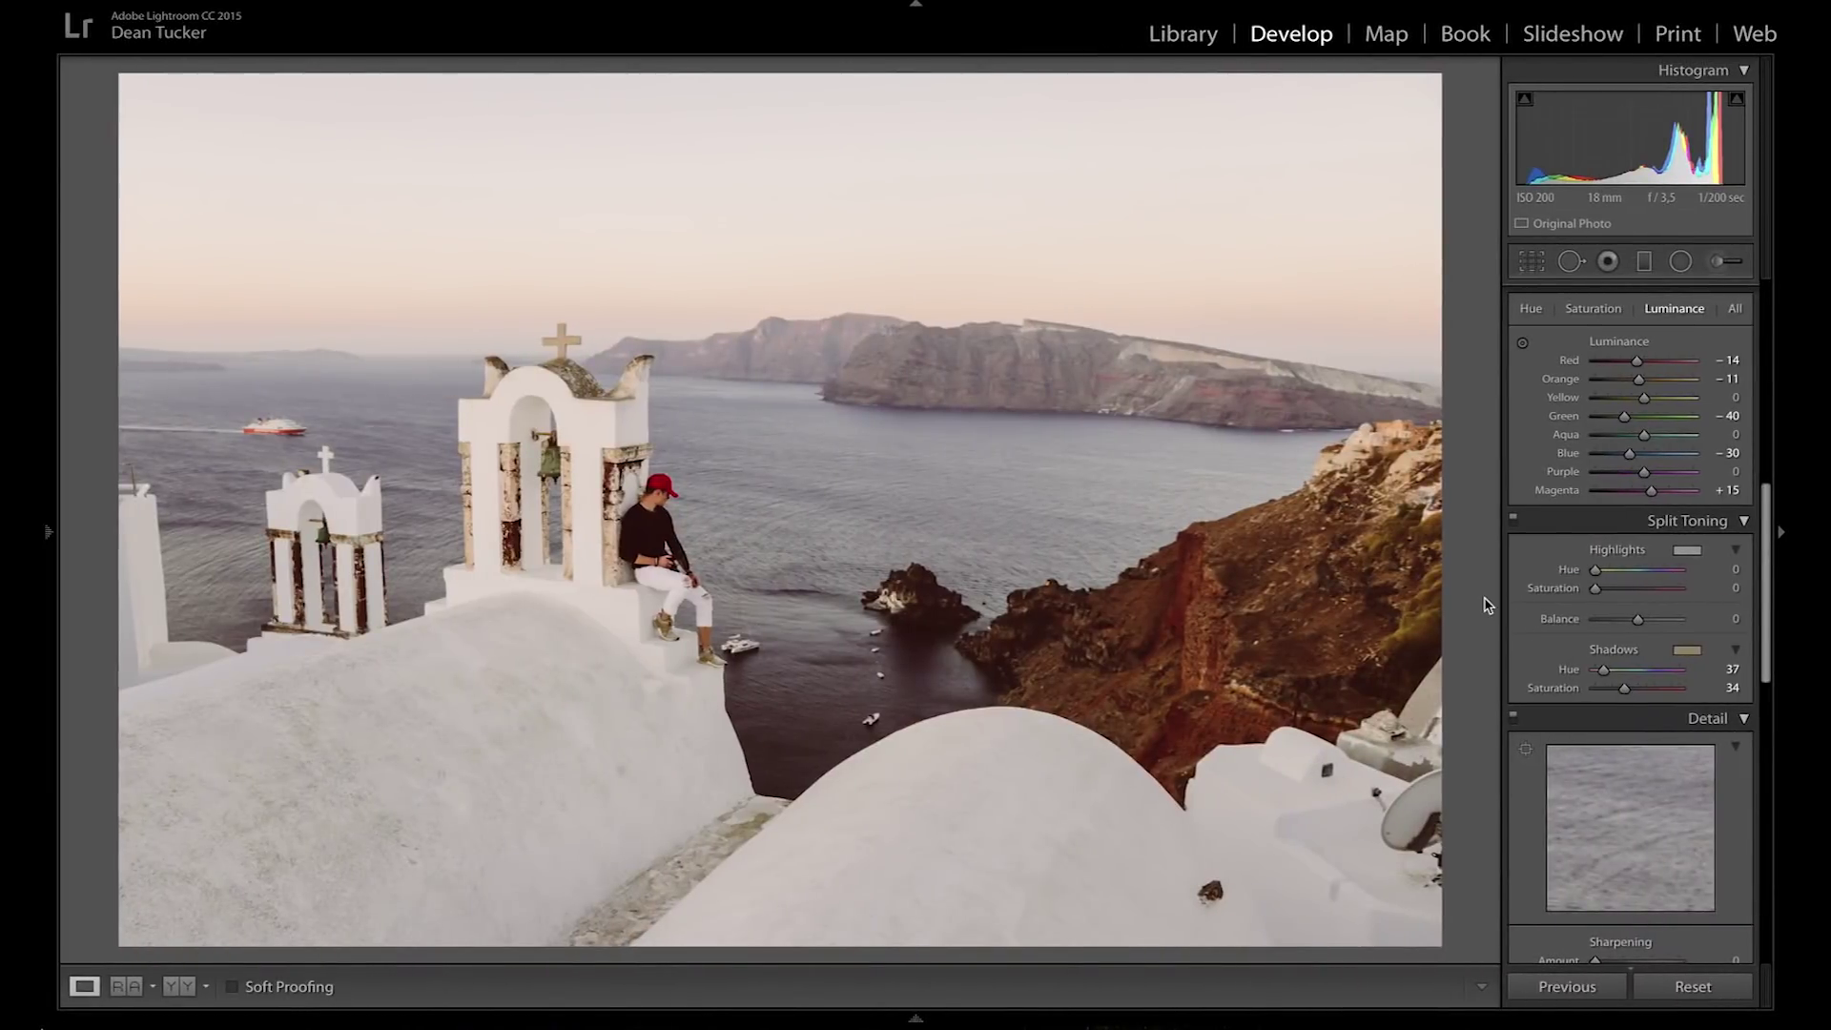
pyautogui.scroll(-4, 1564, 620)
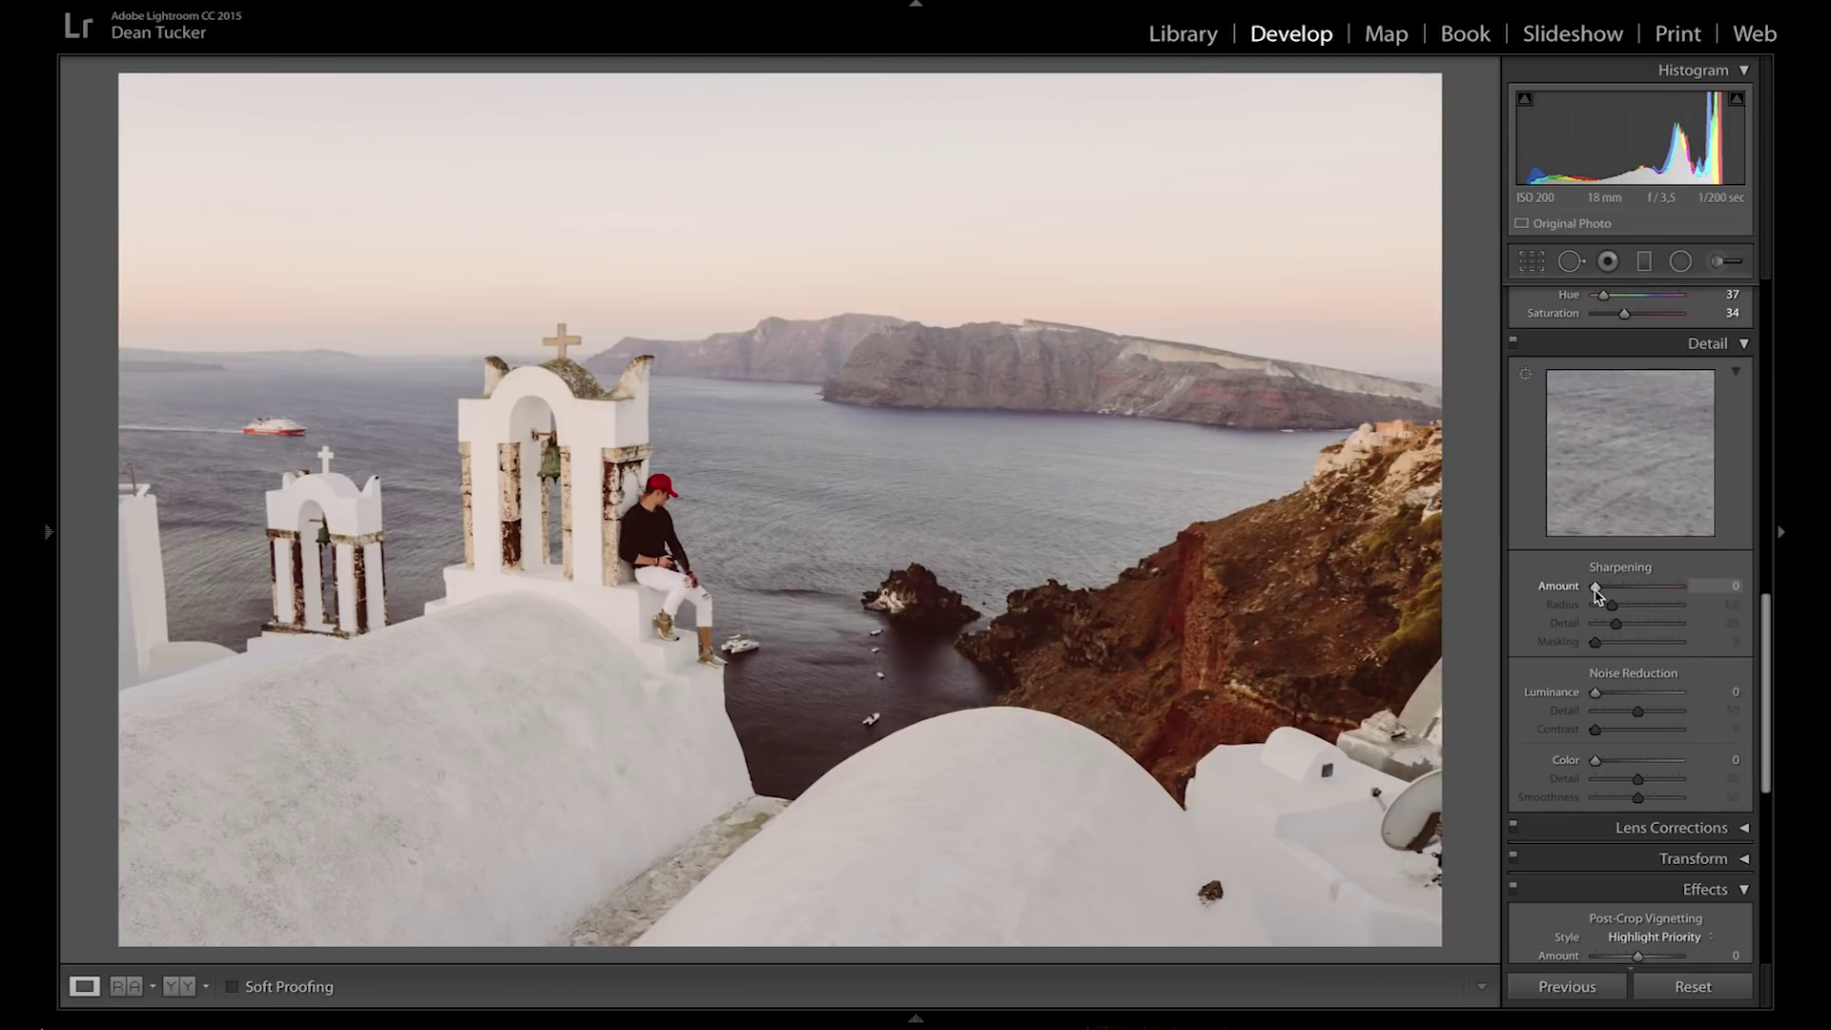
# Set Sharpening Amount 28 and calibration primaries Red +35/−9, Green +50/−22, Blue −35/−40.
pyautogui.moveTo(1594, 588); pyautogui.dragTo(1611, 591)
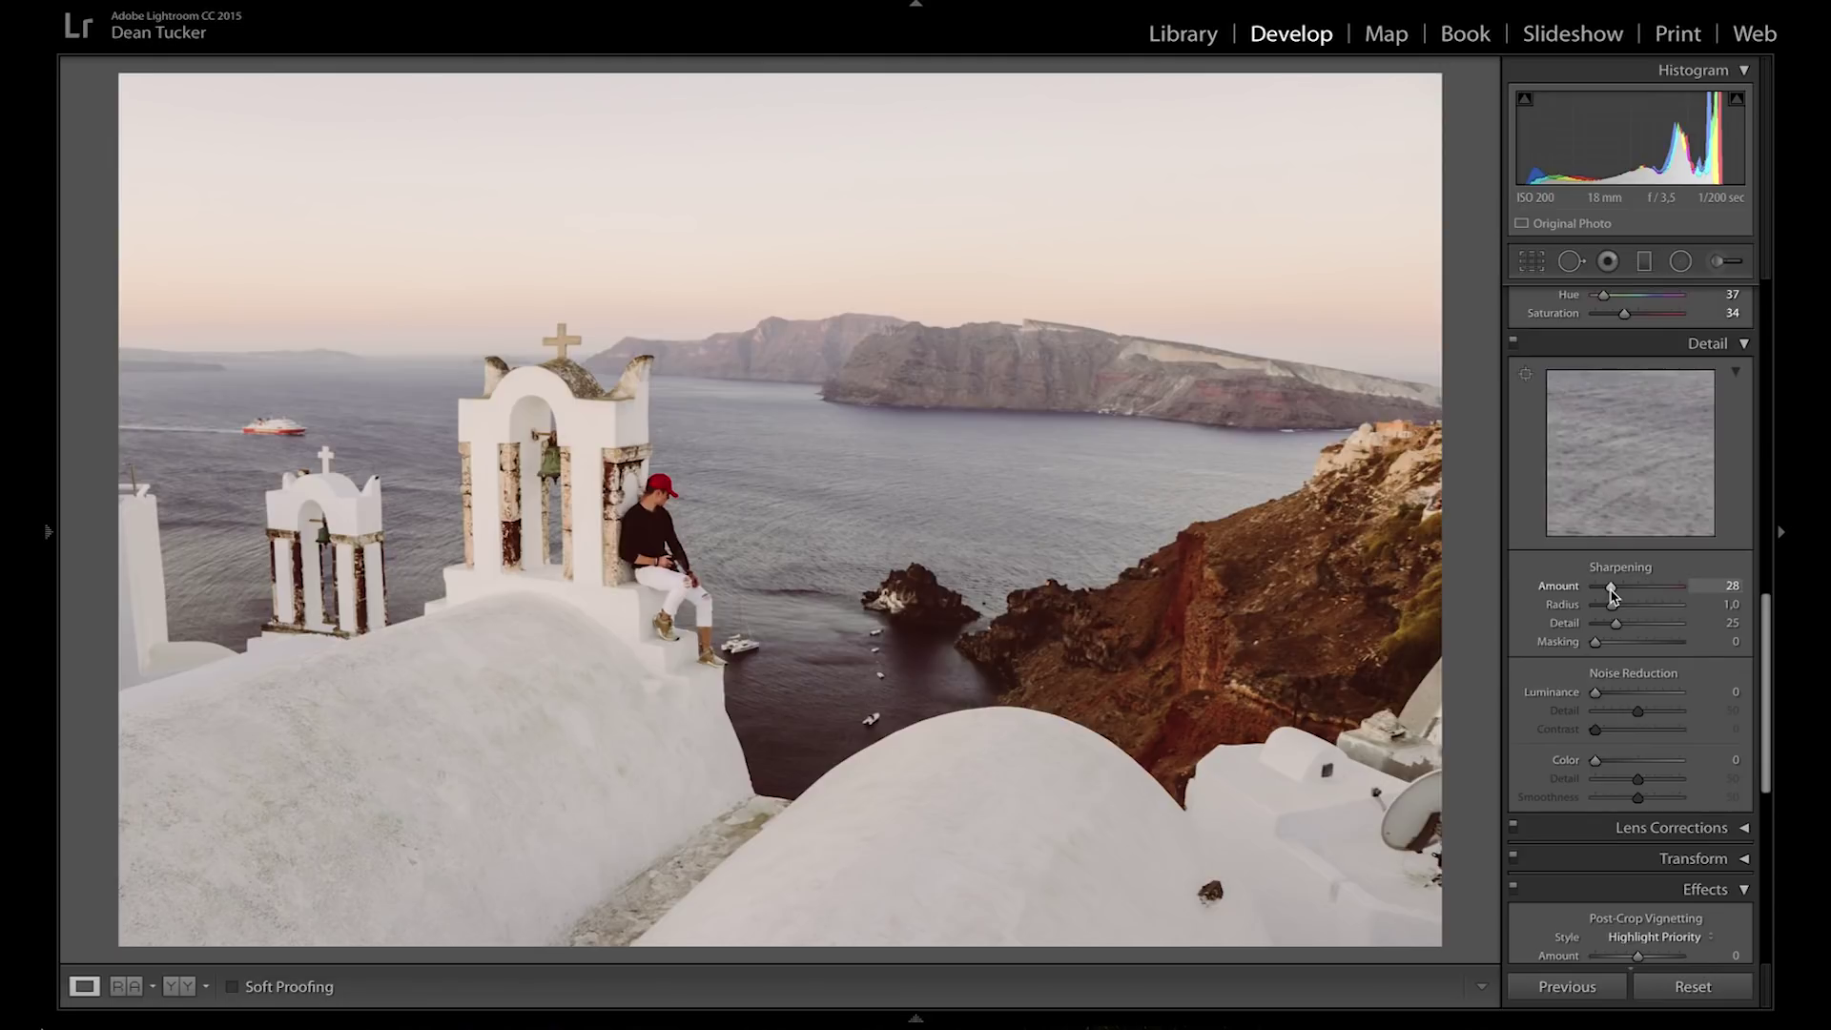
pyautogui.scroll(-5, 1654, 611)
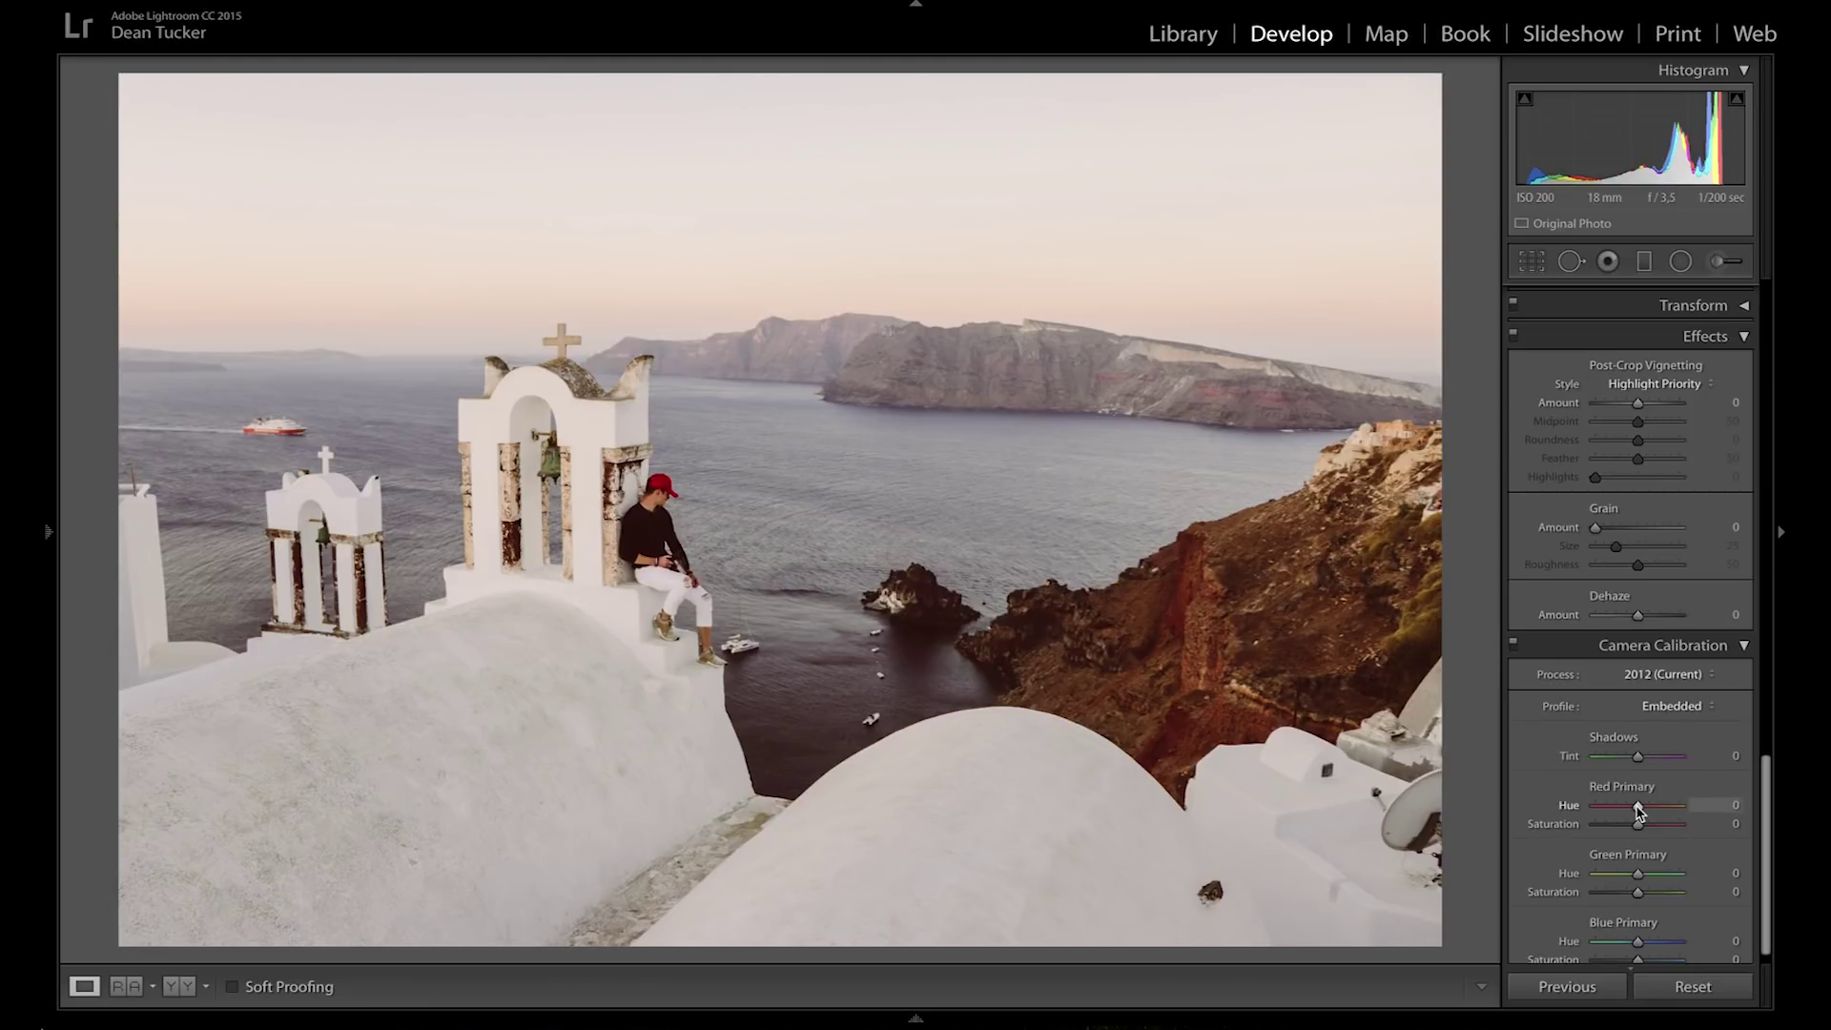
pyautogui.moveTo(1637, 809)
pyautogui.mouseDown()
pyautogui.moveTo(1652, 809)
pyautogui.moveTo(1634, 830)
pyautogui.mouseUp()
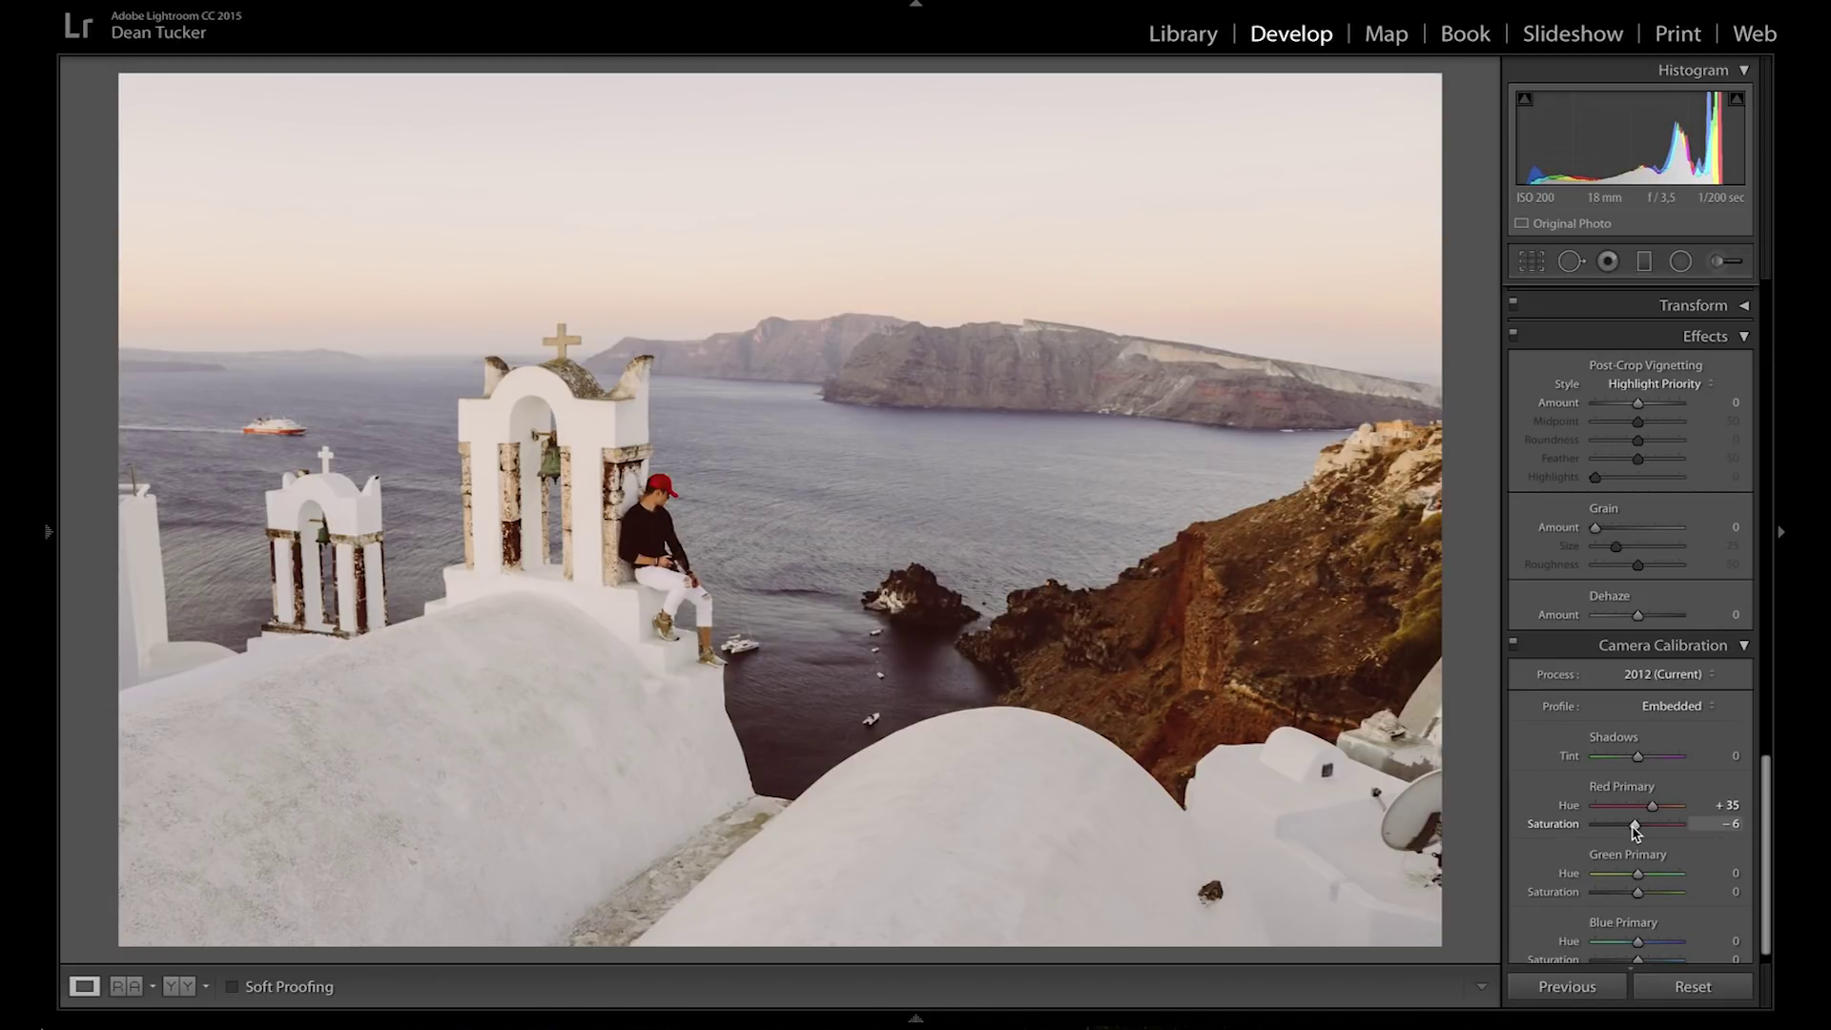
pyautogui.click(1657, 874)
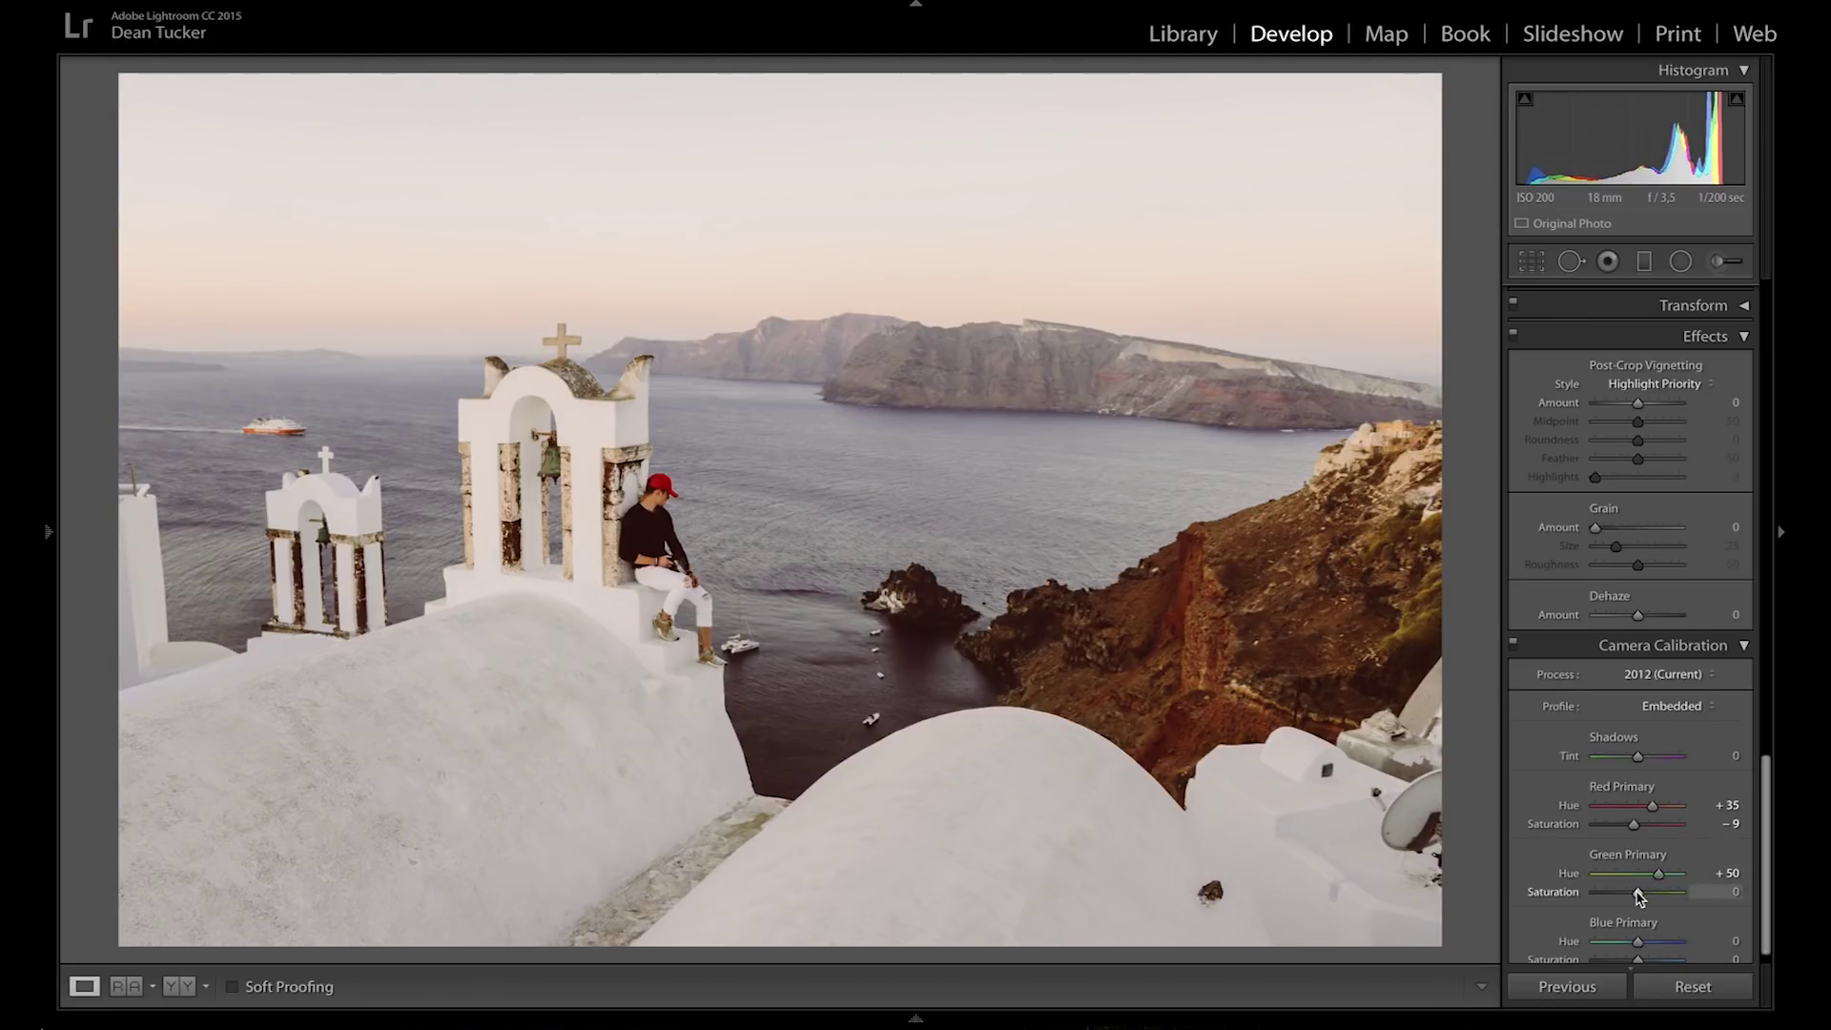
pyautogui.moveTo(1635, 891); pyautogui.dragTo(1619, 941)
pyautogui.scroll(-1, 1634, 915)
# Compare the edit against the original and side by side, and glance at the next photo.
pyautogui.press('\\')
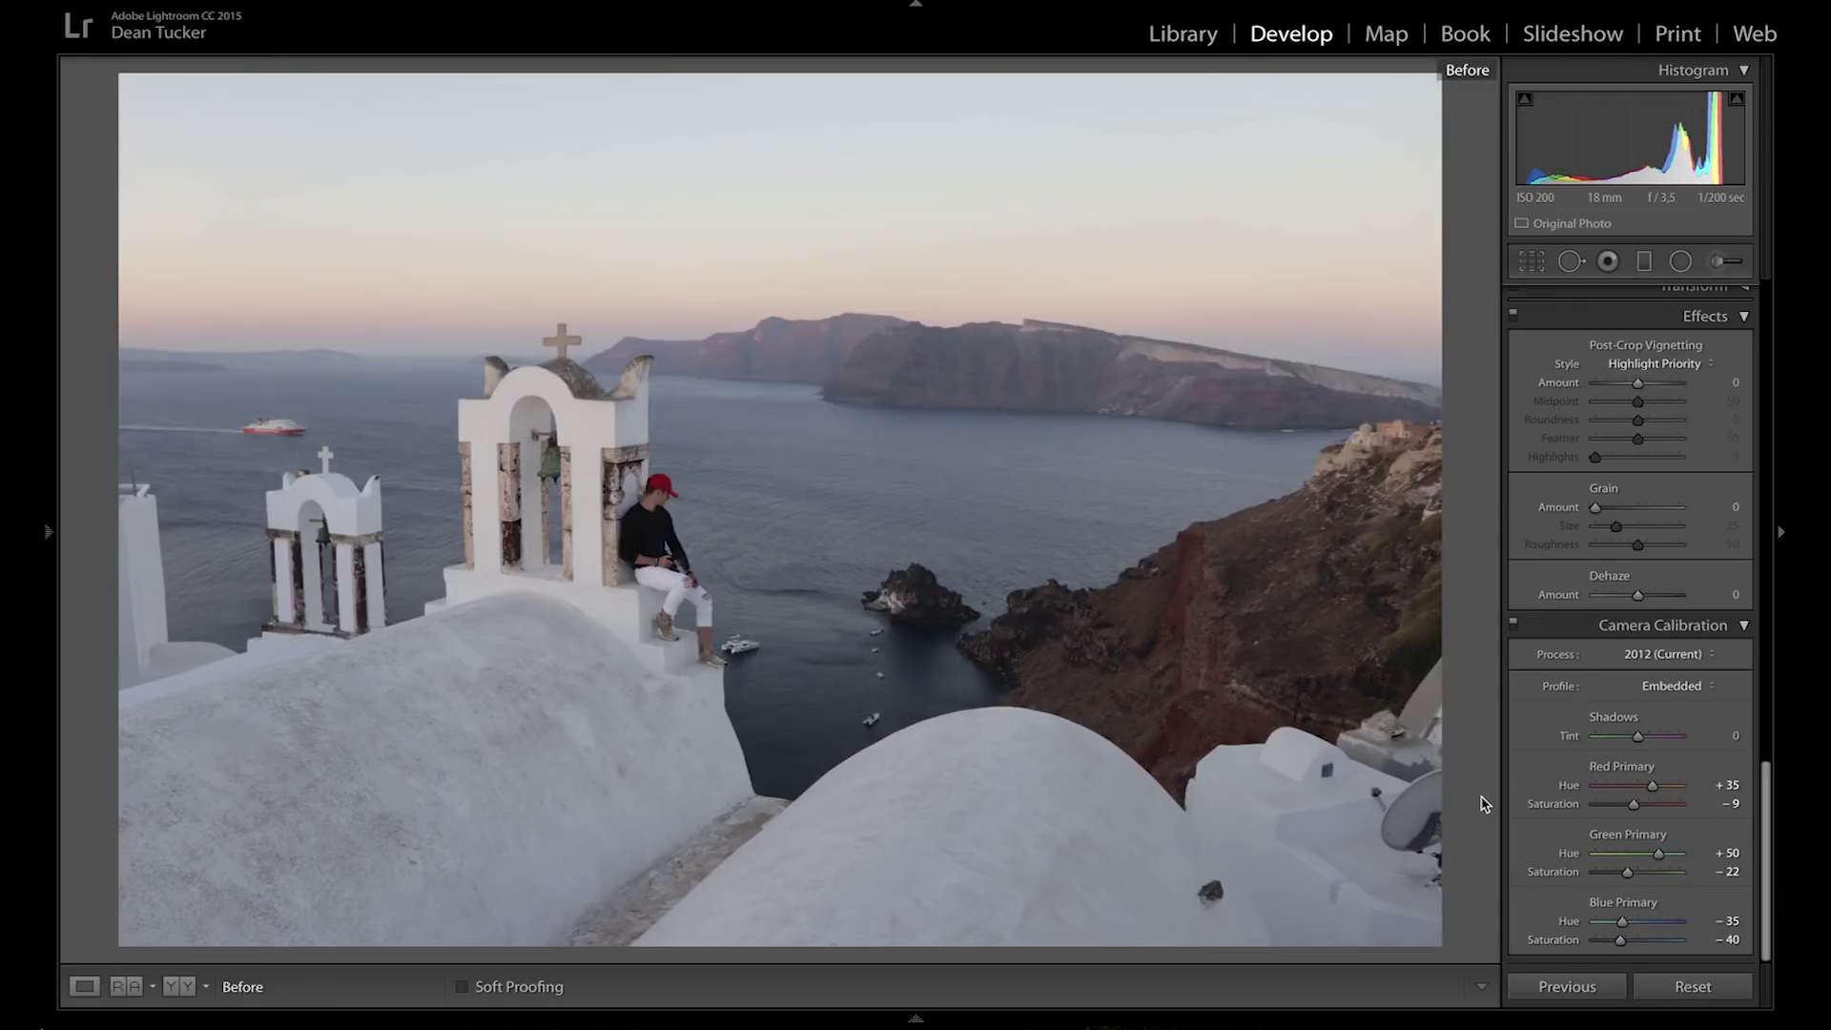
pyautogui.press('\\')
pyautogui.press('y')
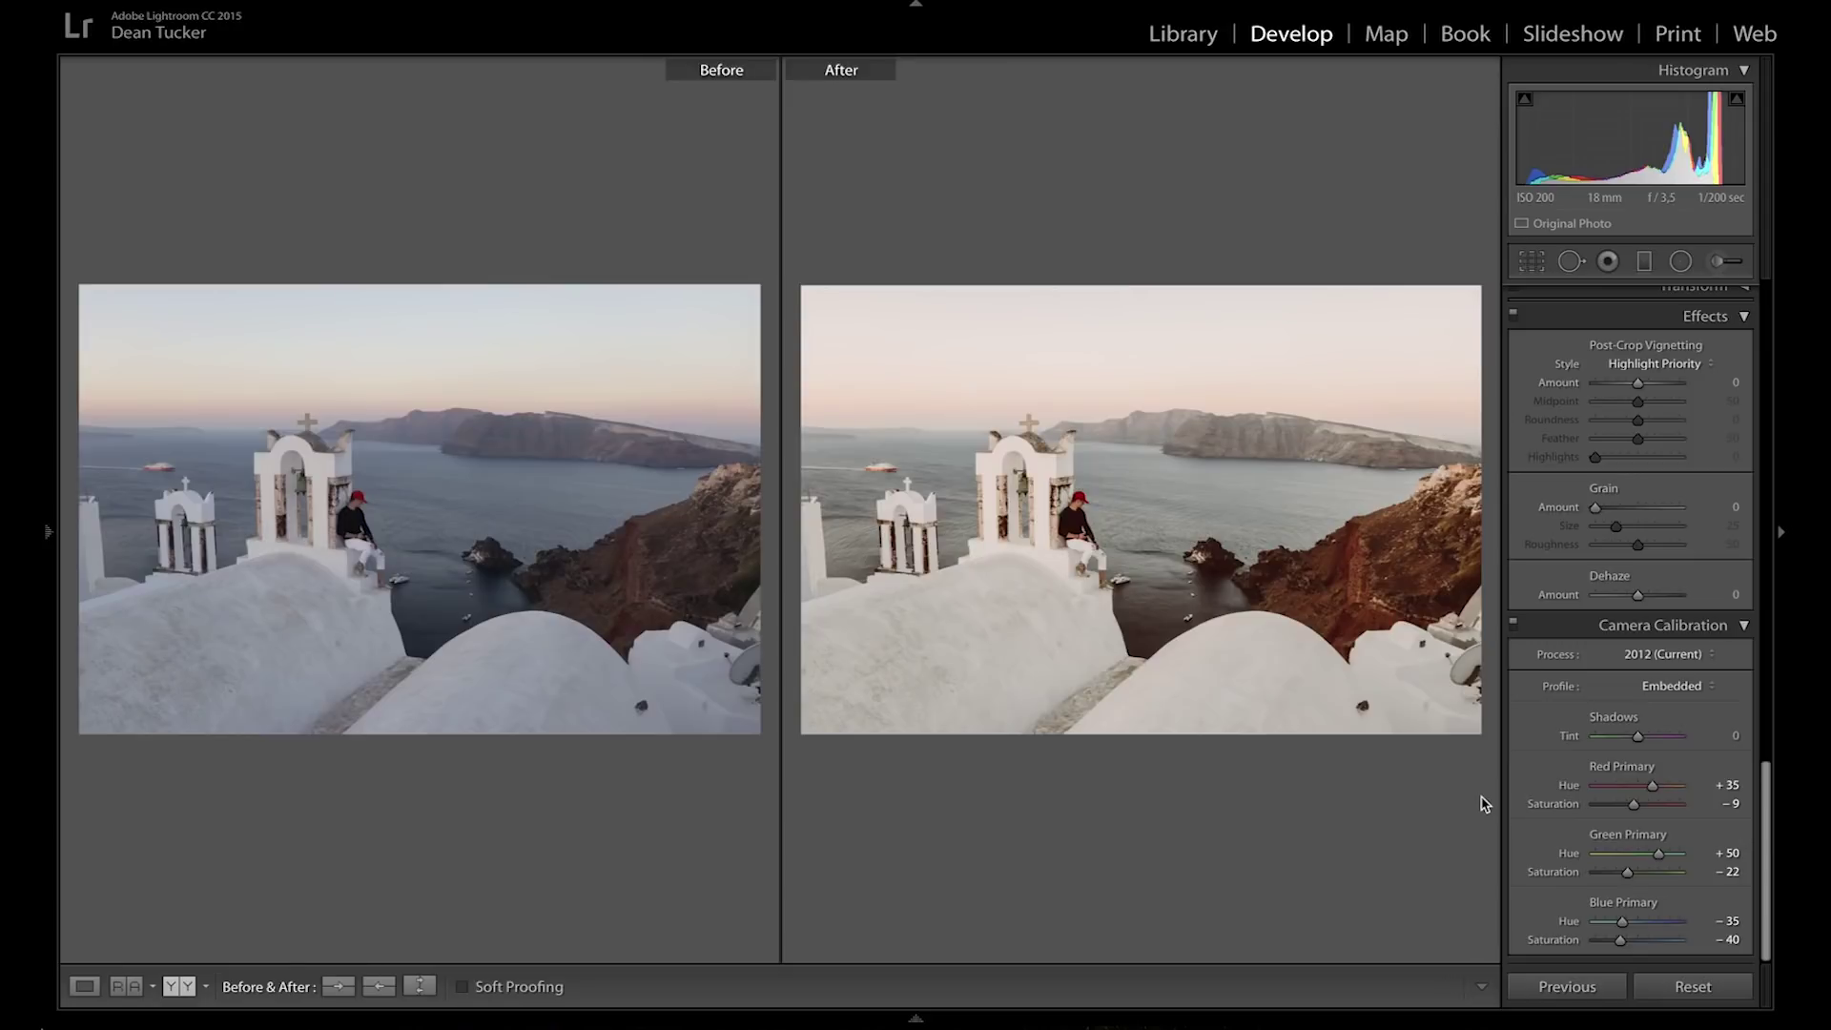
pyautogui.press('y')
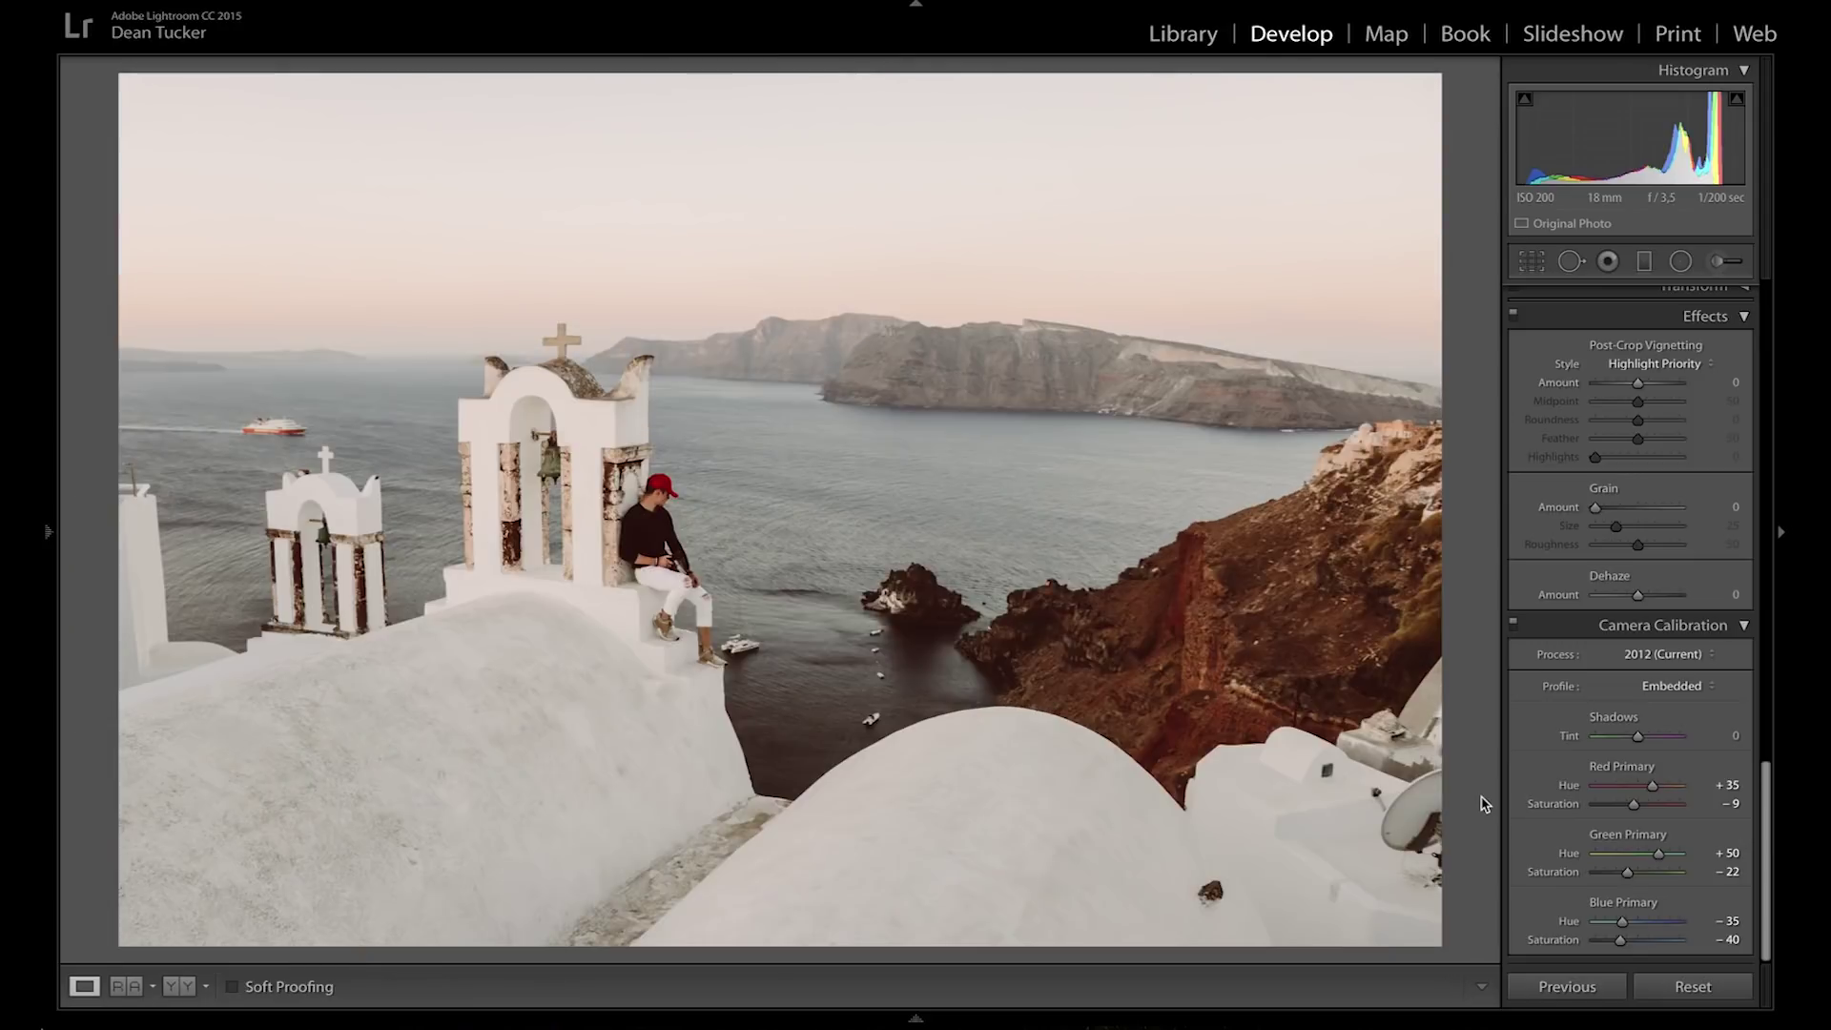
pyautogui.press('Right')
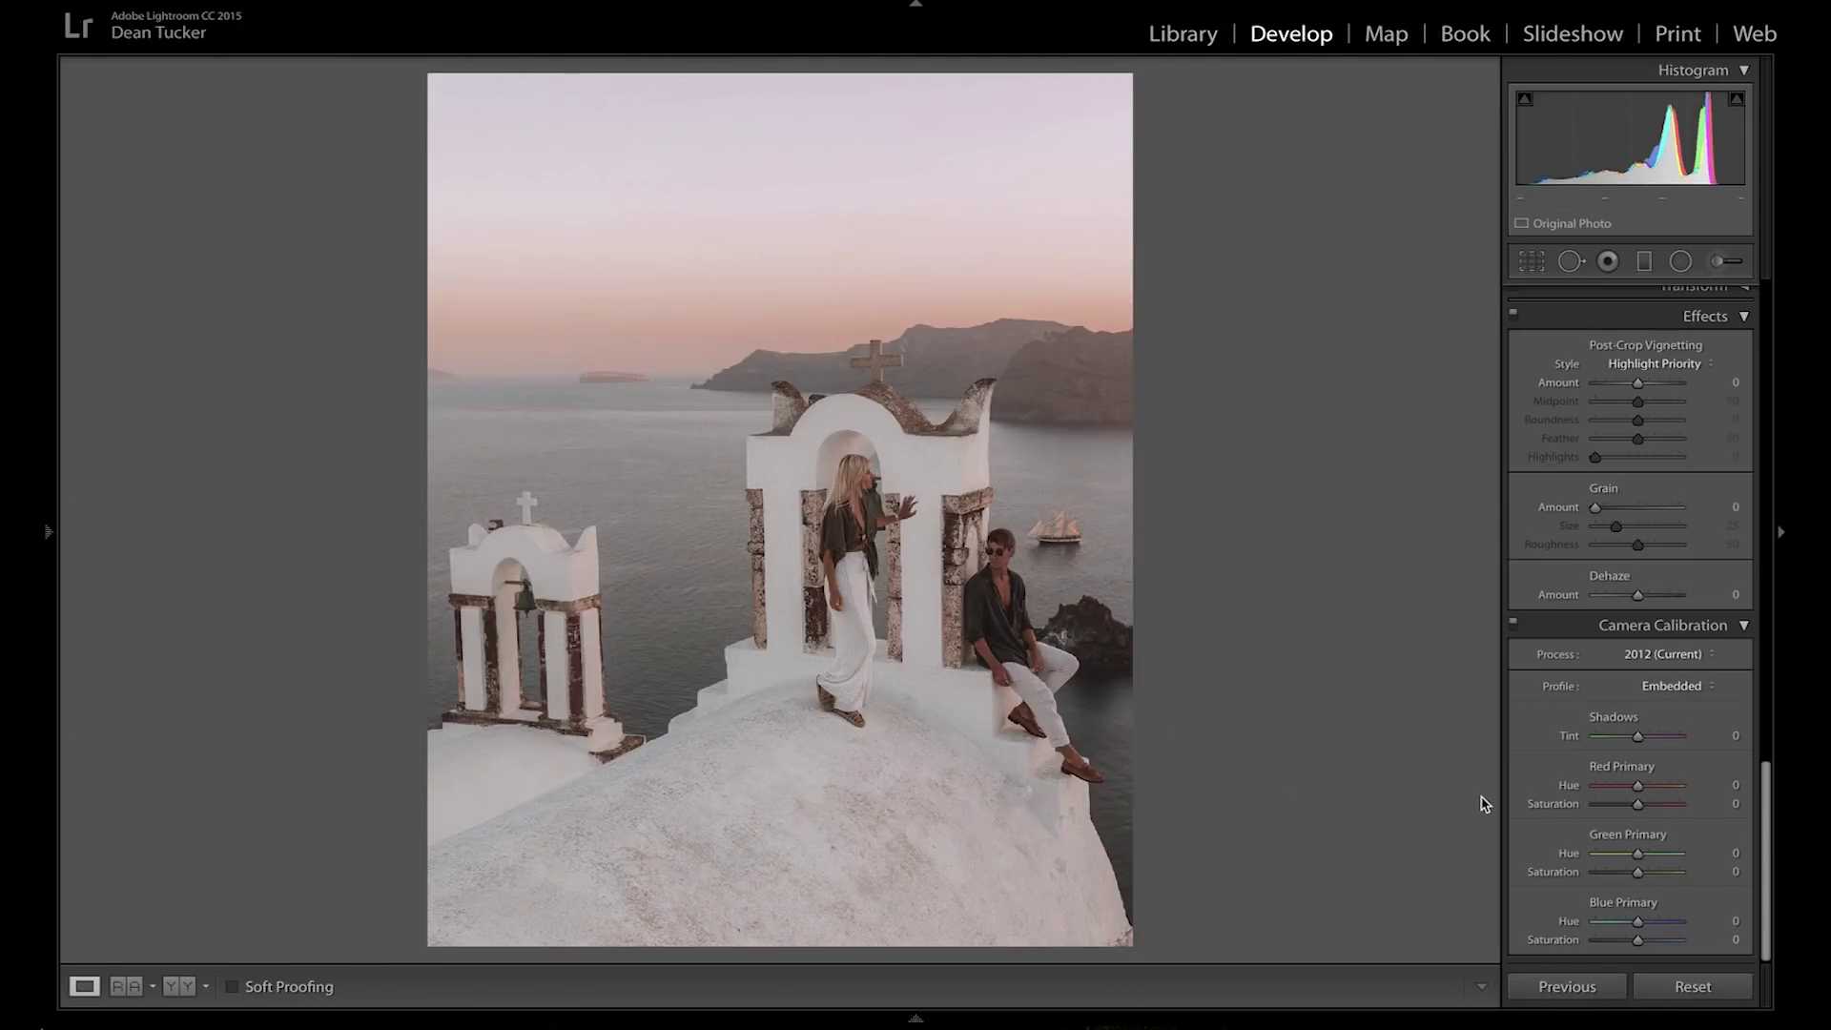
pyautogui.press('Right')
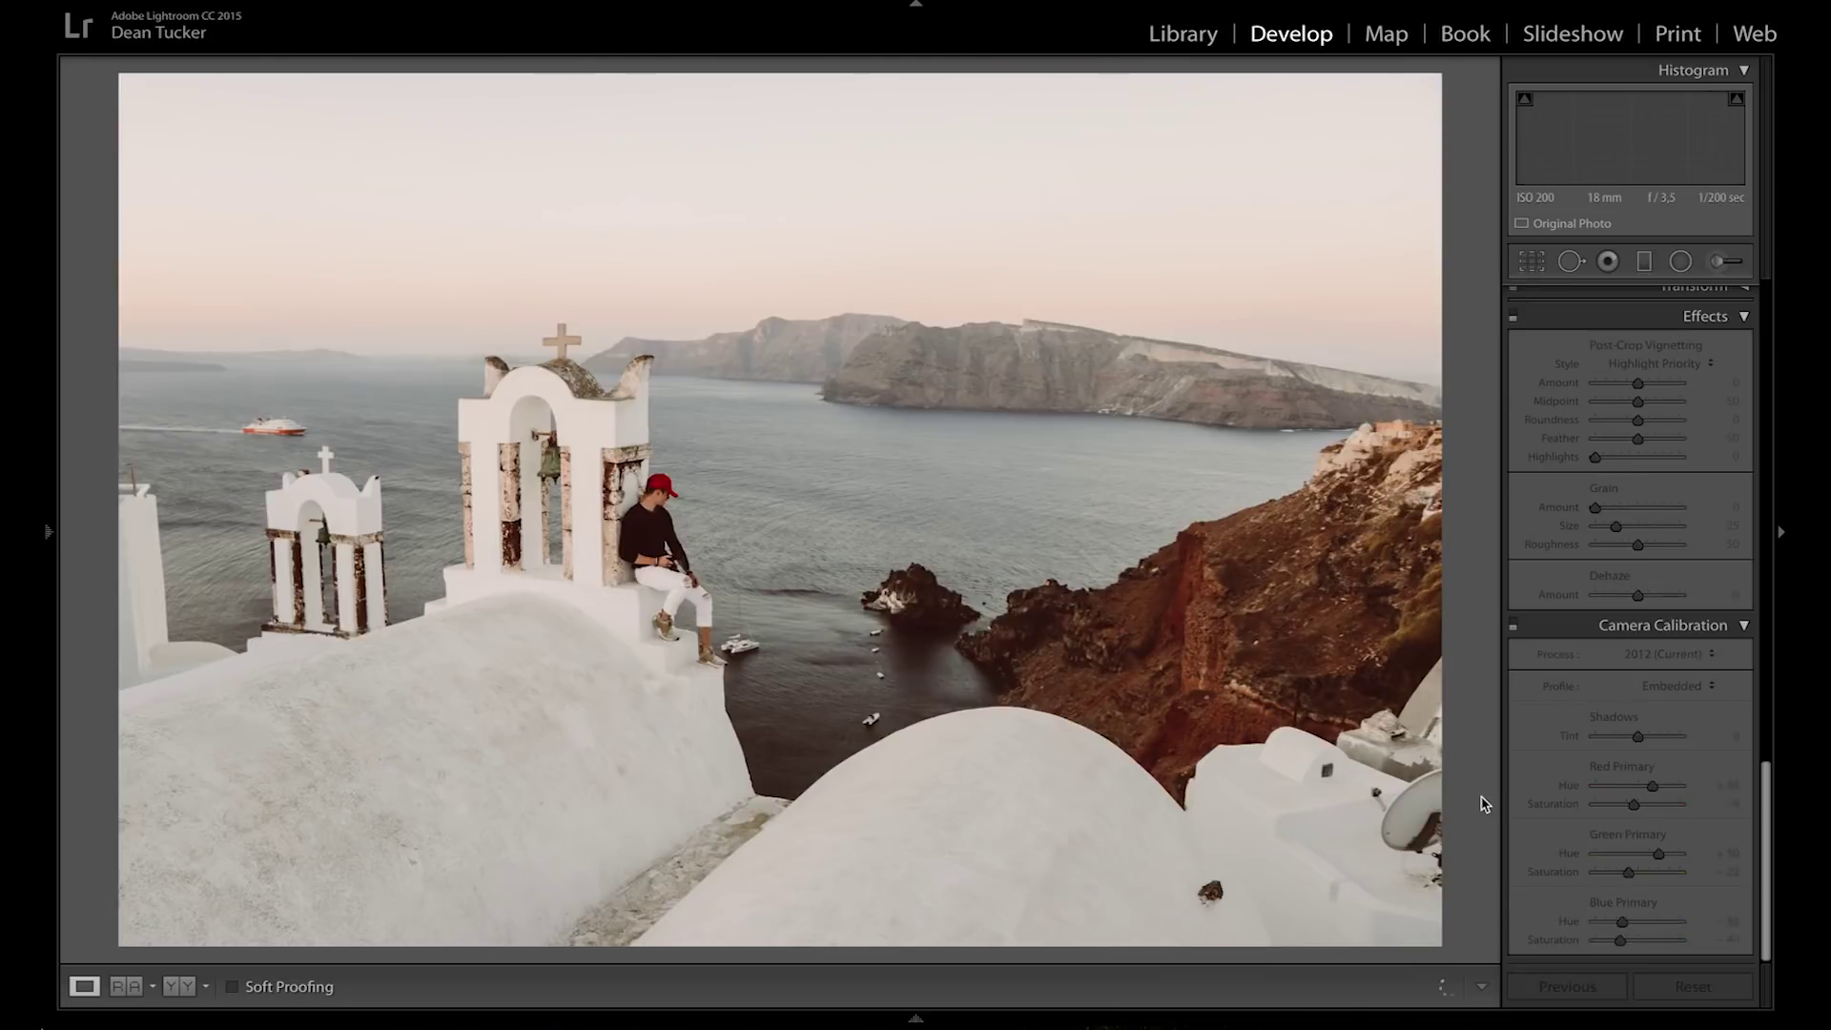
pyautogui.scroll(2, 1620, 727)
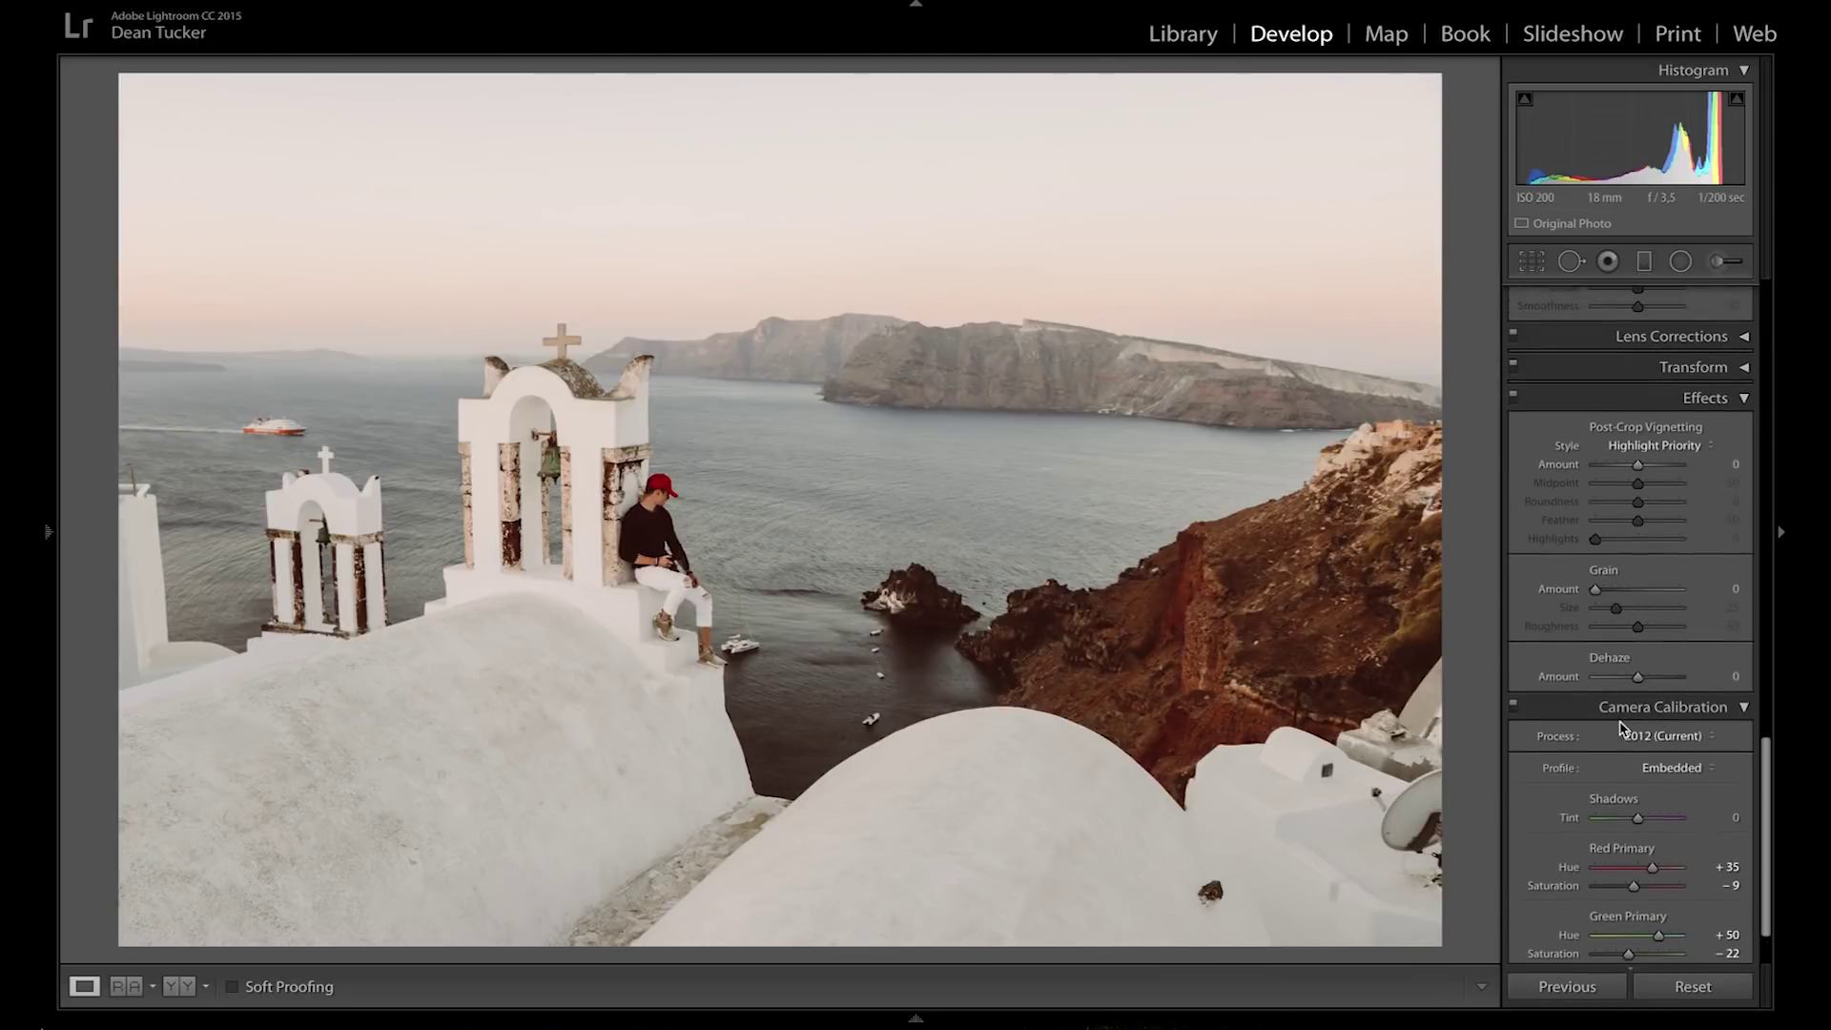
# Add grain at Amount 36, Size 25, Roughness 50, then preview the couple portrait and return.
pyautogui.click(1620, 587)
pyautogui.moveTo(1621, 591); pyautogui.dragTo(1629, 593)
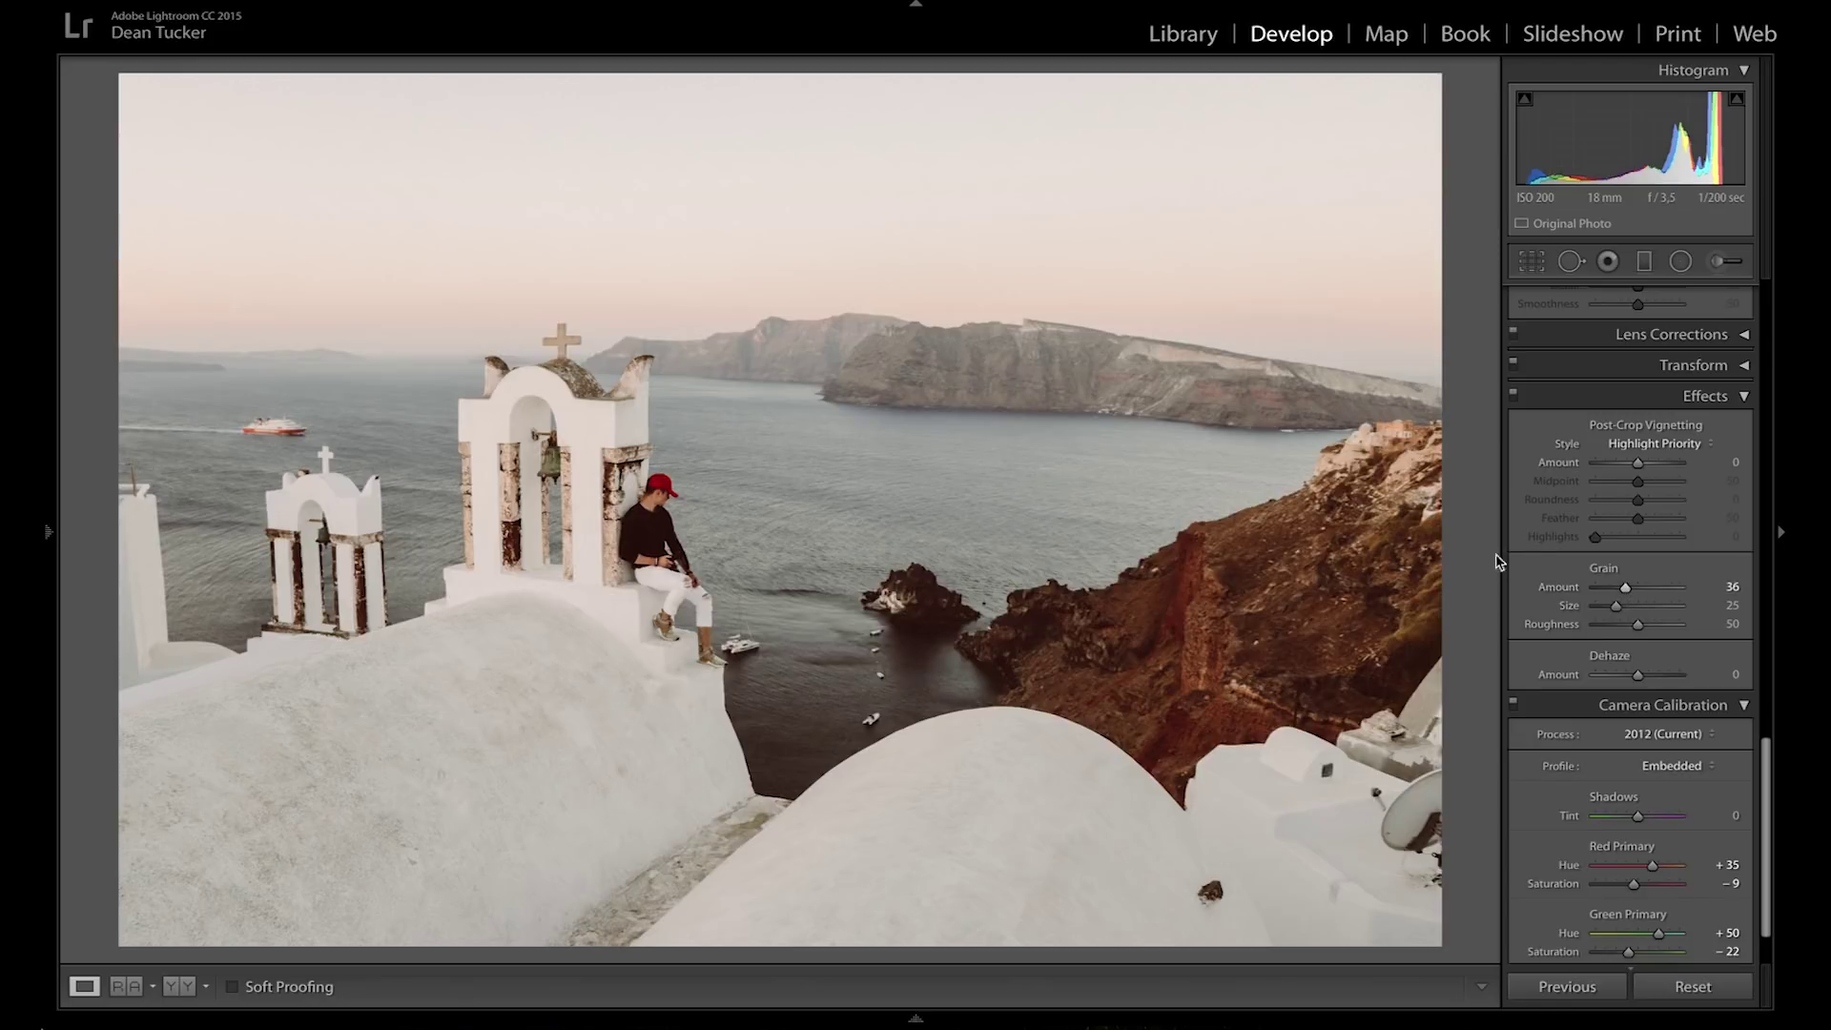
pyautogui.press('Right')
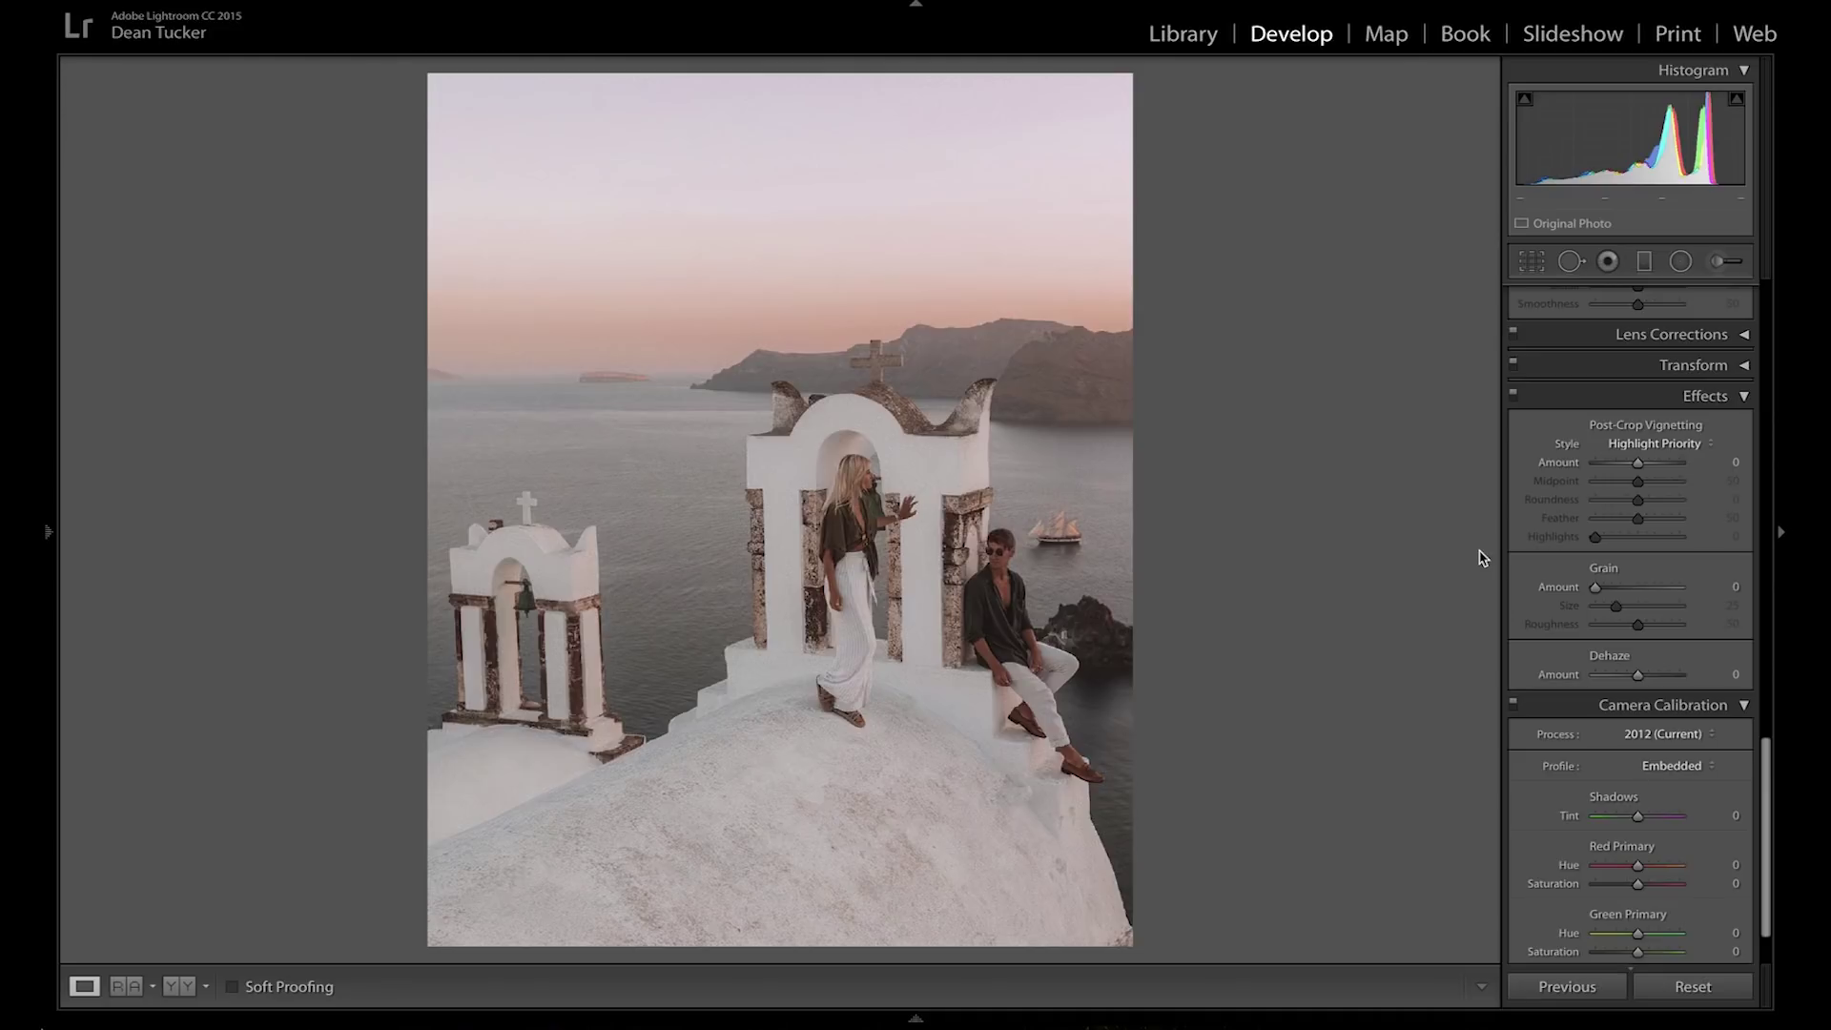
pyautogui.press('Right')
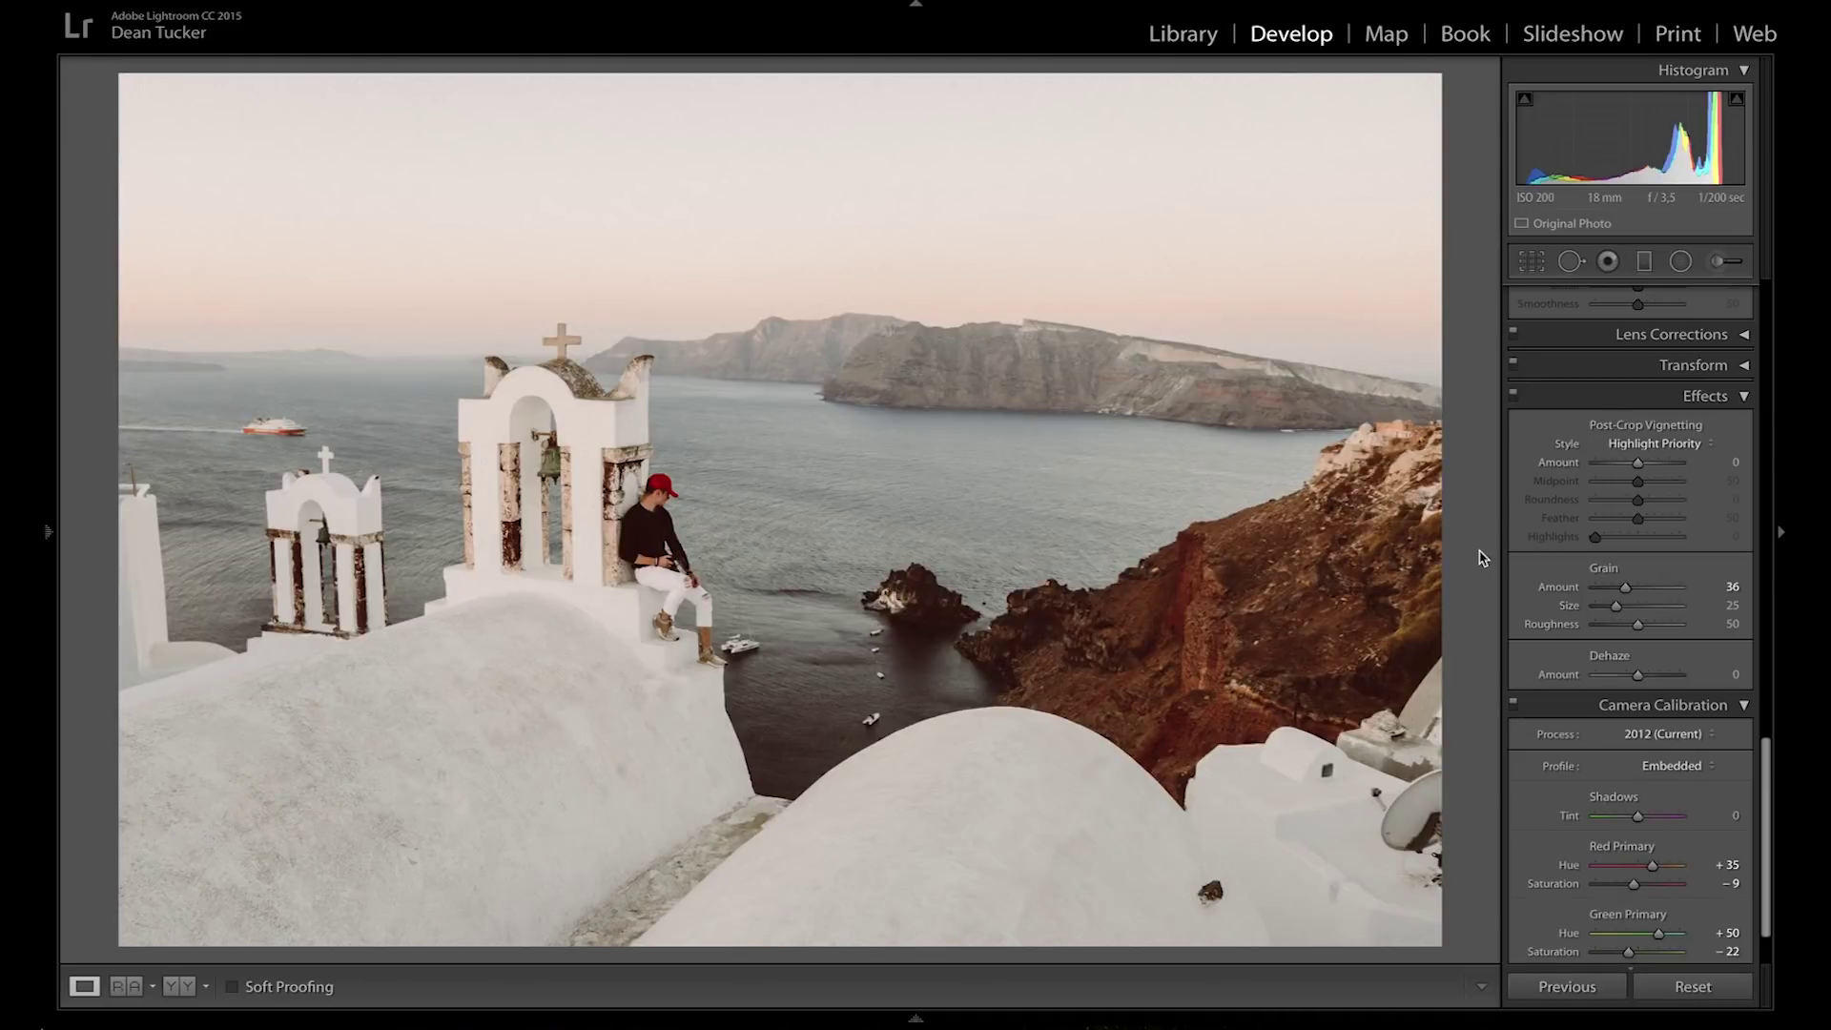
# Crop the bell-tower photo to 1 x 1, straighten it −2.19°, and show it beside the couple photo.
pyautogui.press('r')
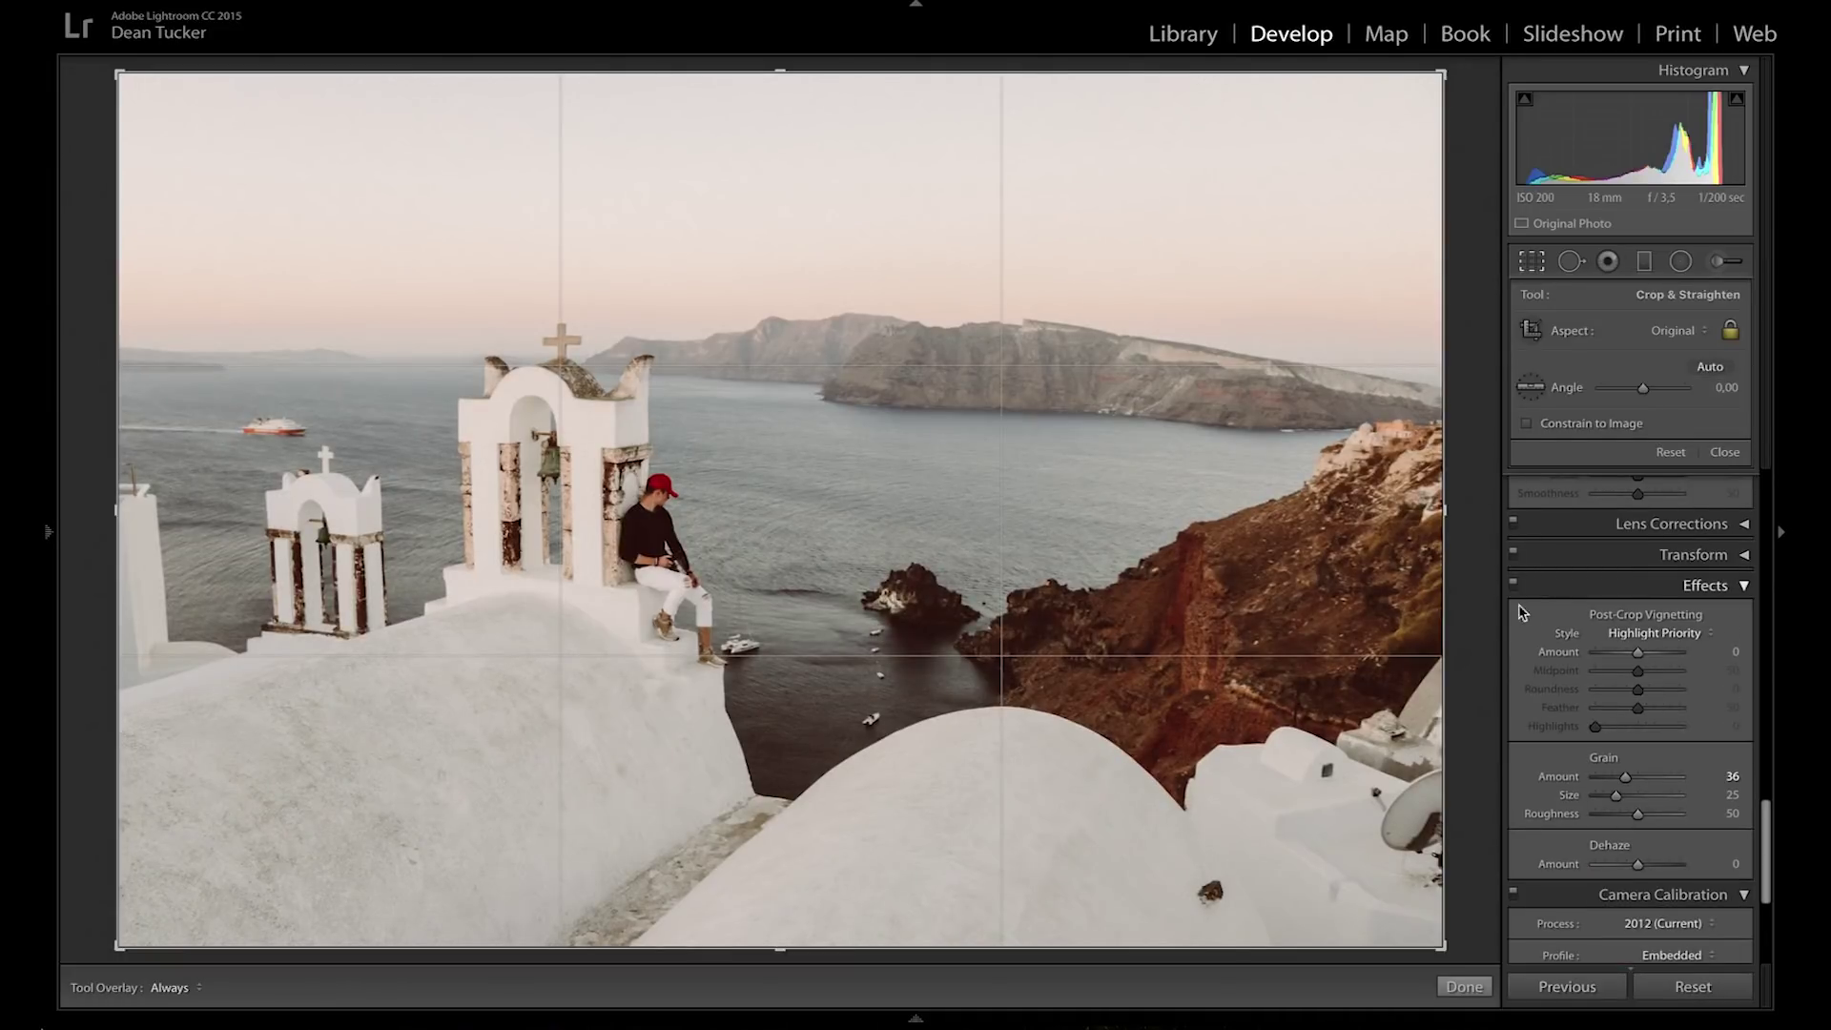
pyautogui.click(1679, 361)
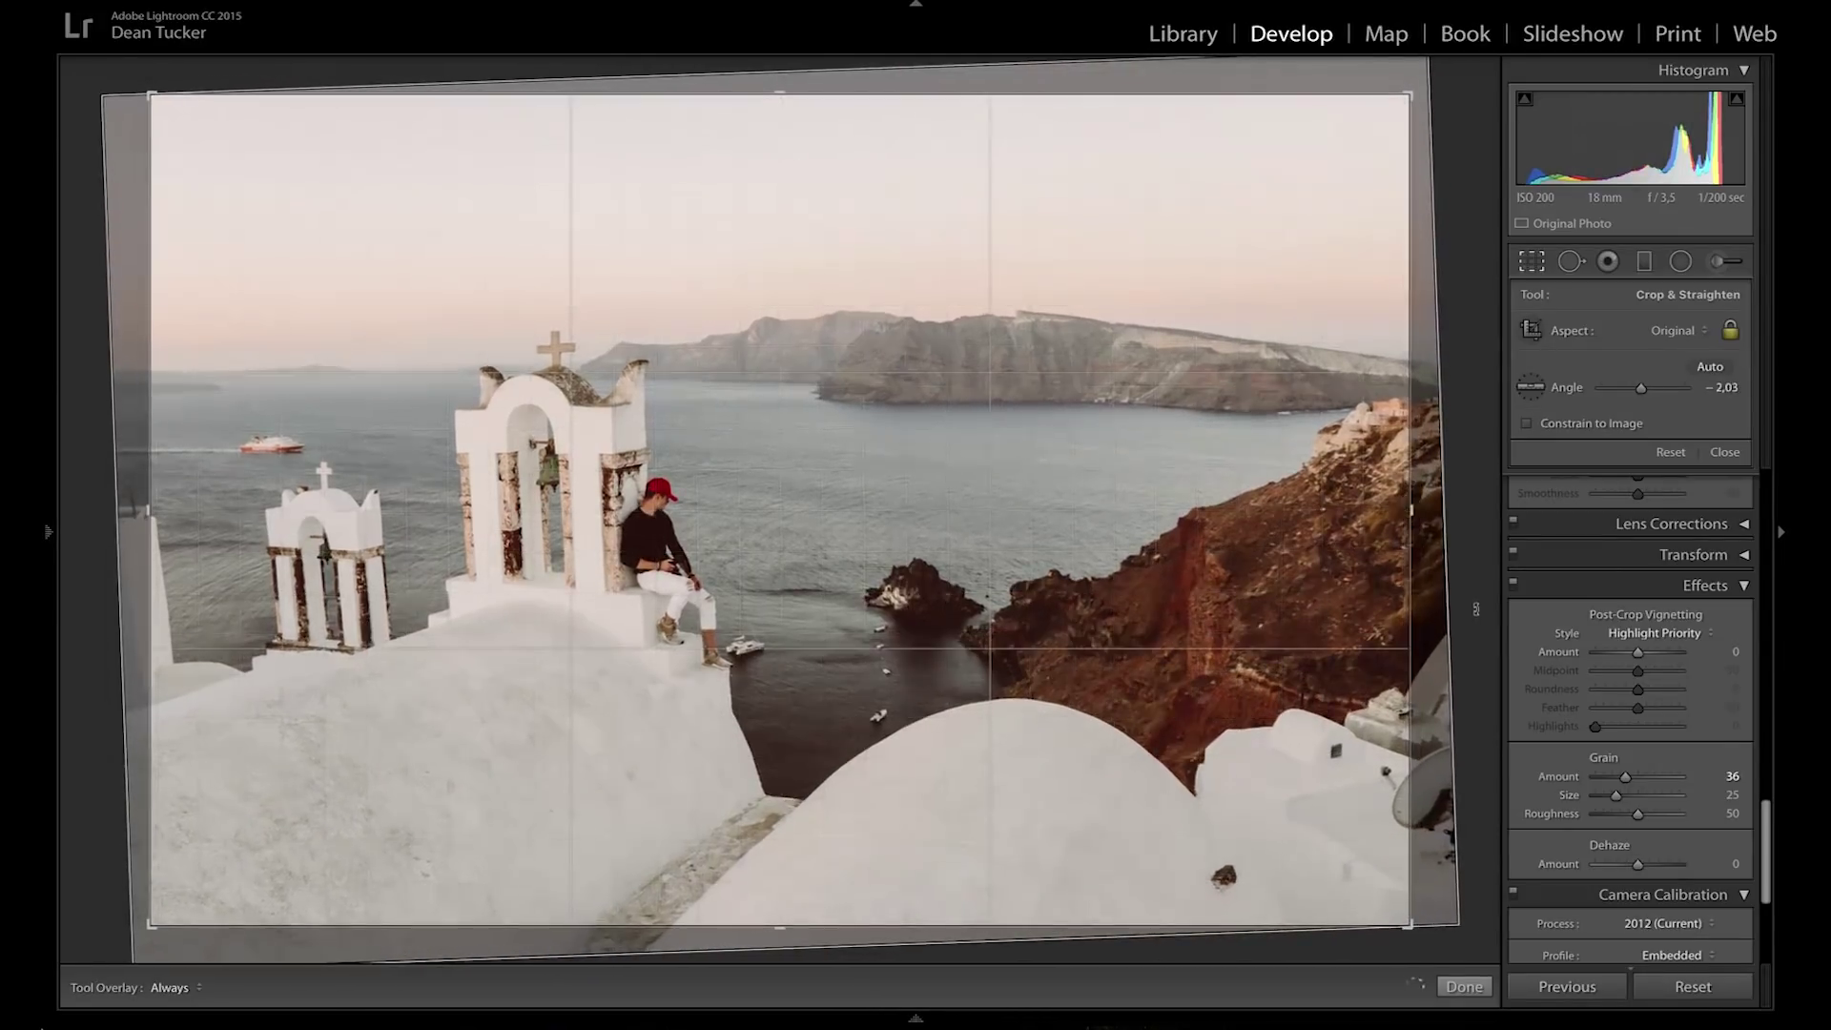
pyautogui.click(1680, 332)
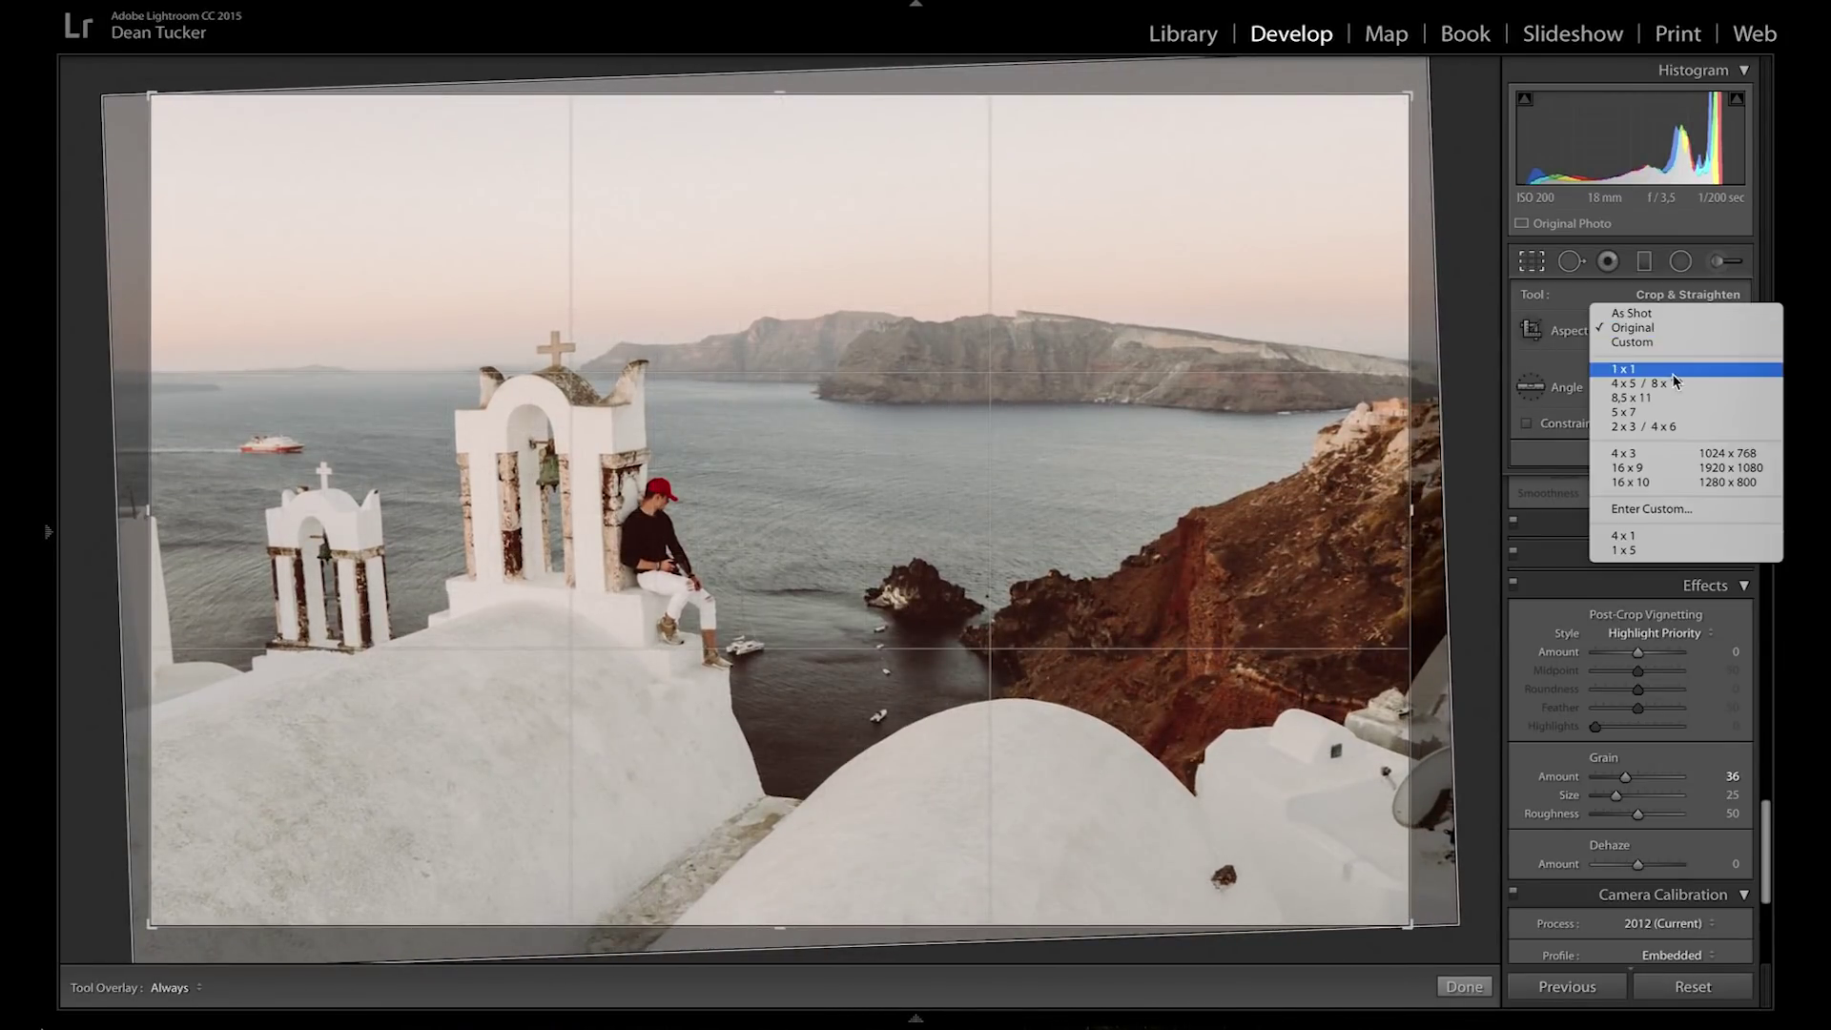
pyautogui.click(1622, 367)
pyautogui.moveTo(805, 547)
pyautogui.mouseDown()
pyautogui.moveTo(833, 535)
pyautogui.moveTo(832, 568)
pyautogui.mouseUp()
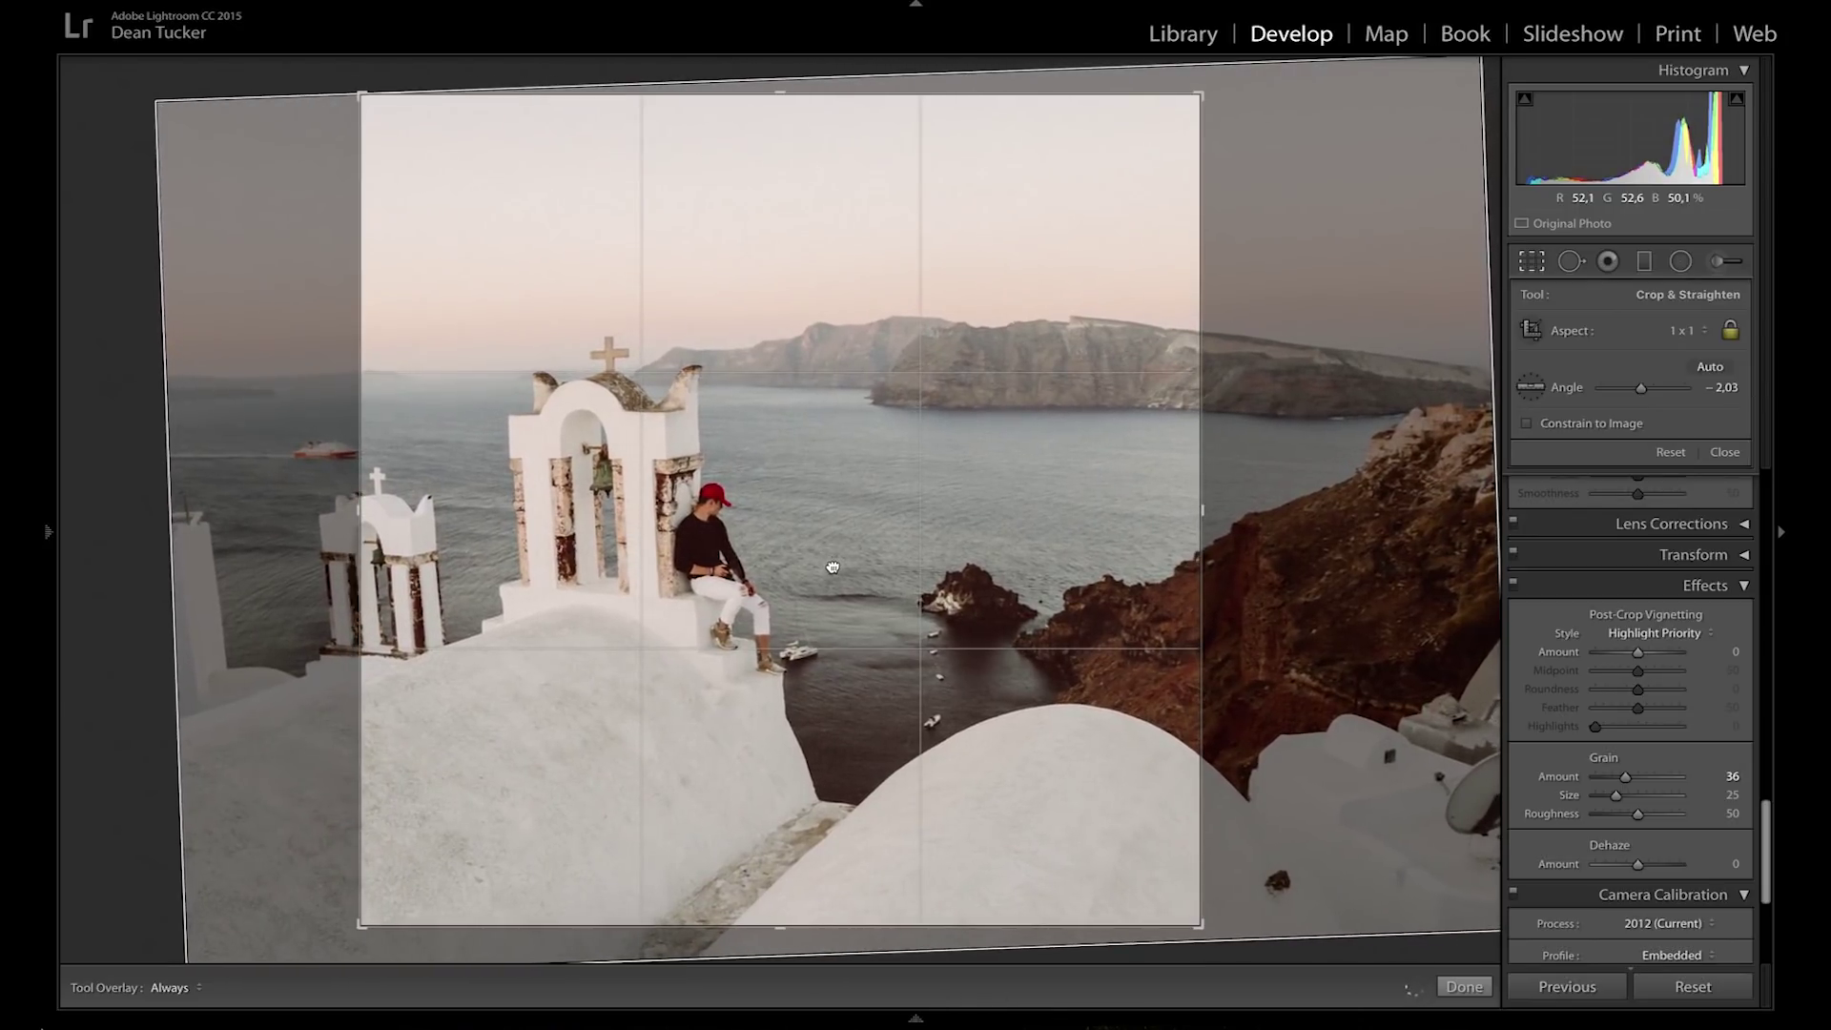
pyautogui.moveTo(1239, 519); pyautogui.dragTo(1236, 528)
pyautogui.press('Return')
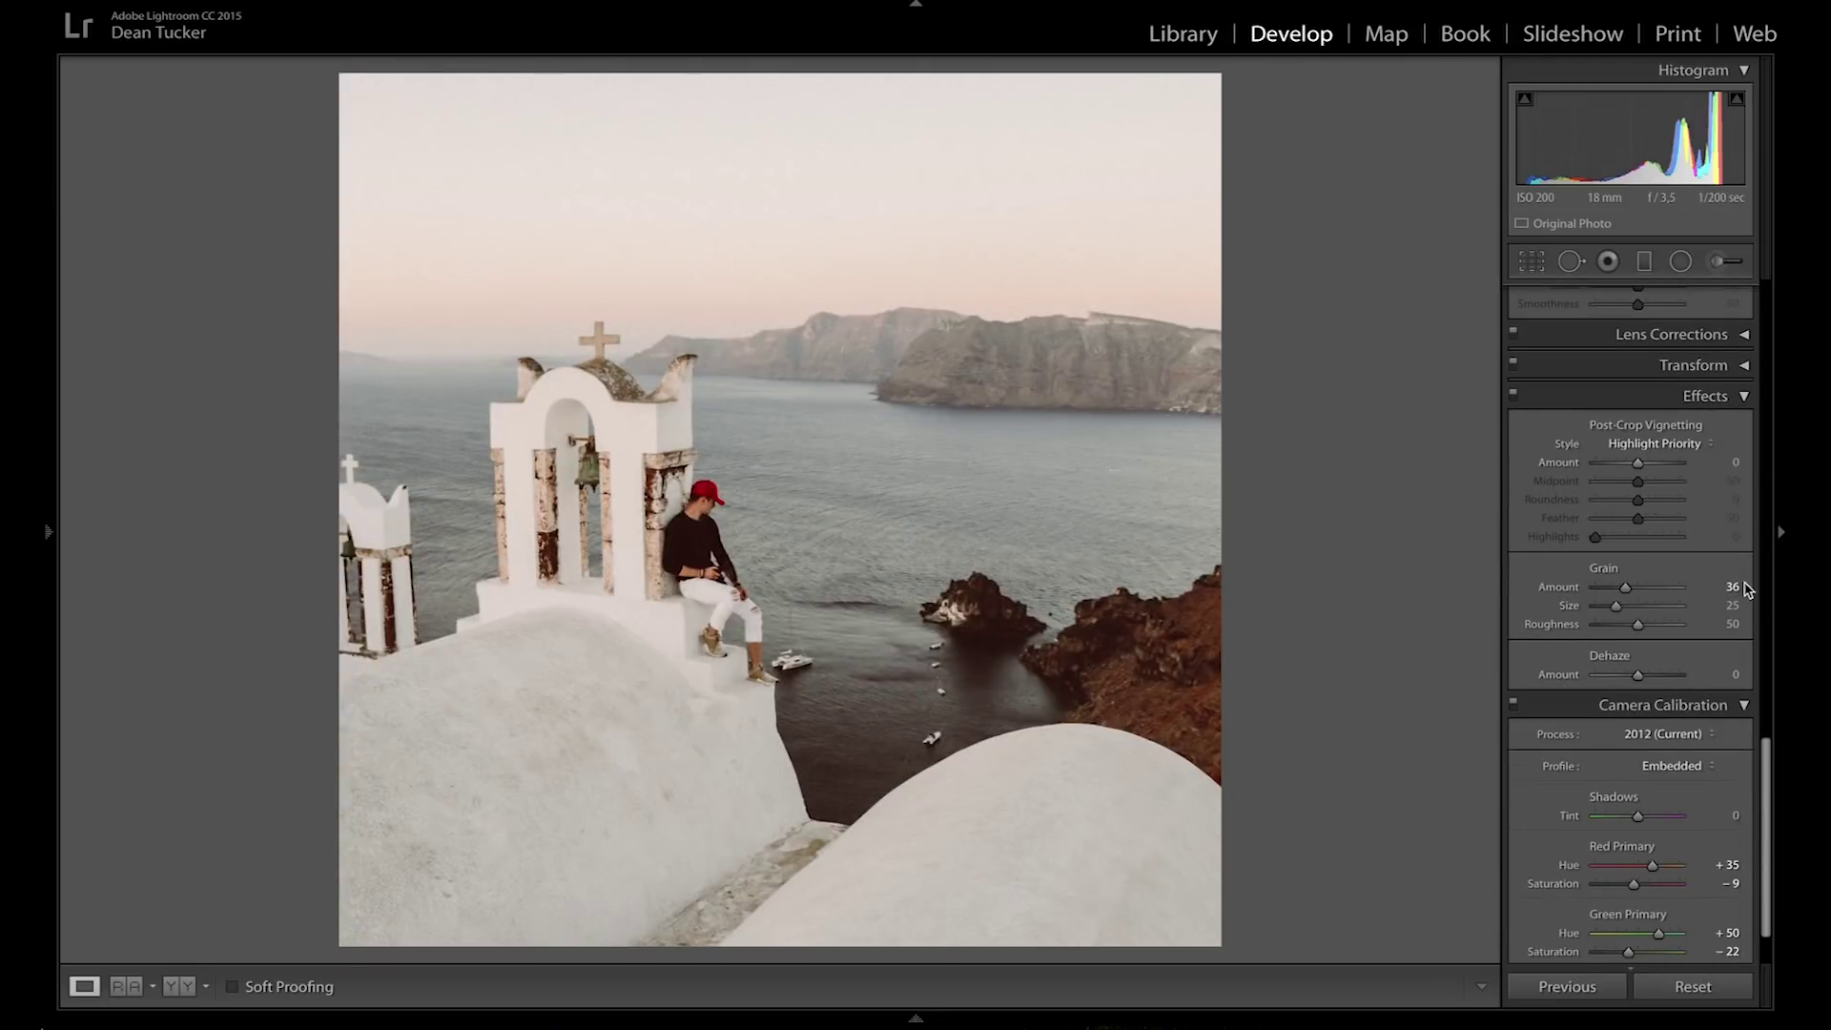
pyautogui.hotkey('shift', 'r')
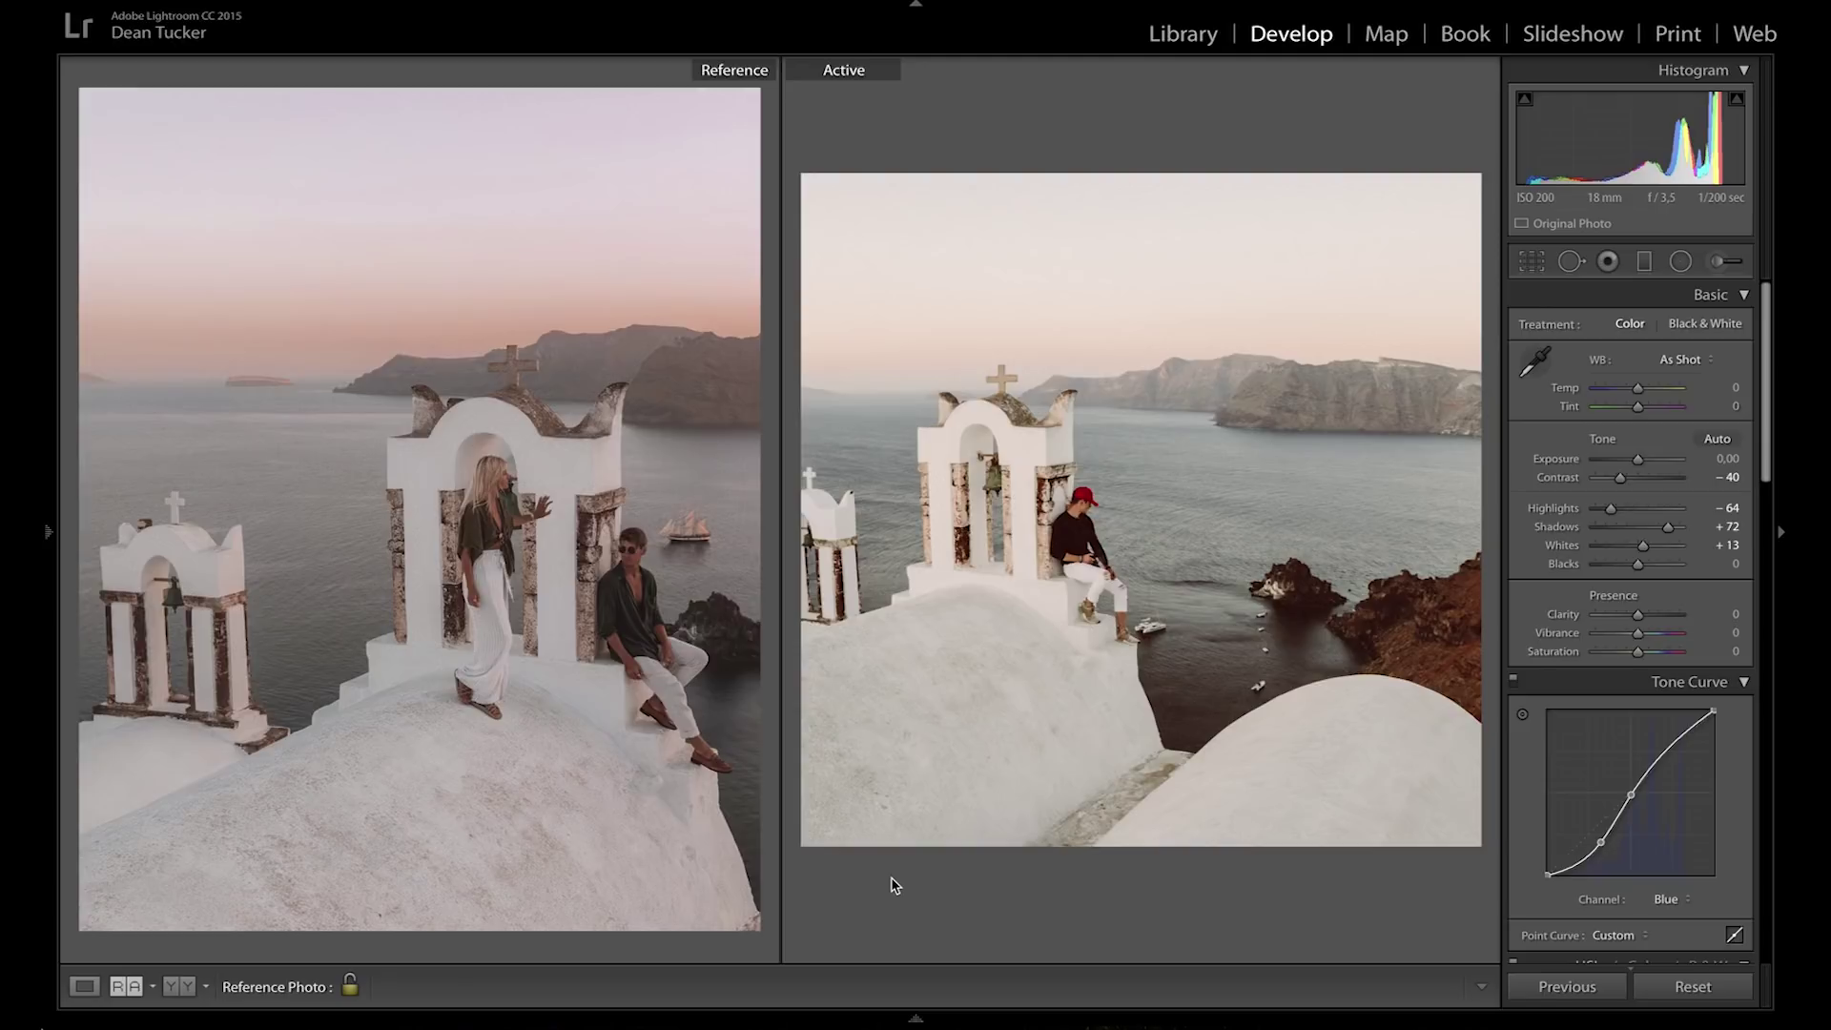
# Tone the highlights pink-violet in Split Toning (Hue 278, Saturation 10).
pyautogui.scroll(-10, 1707, 634)
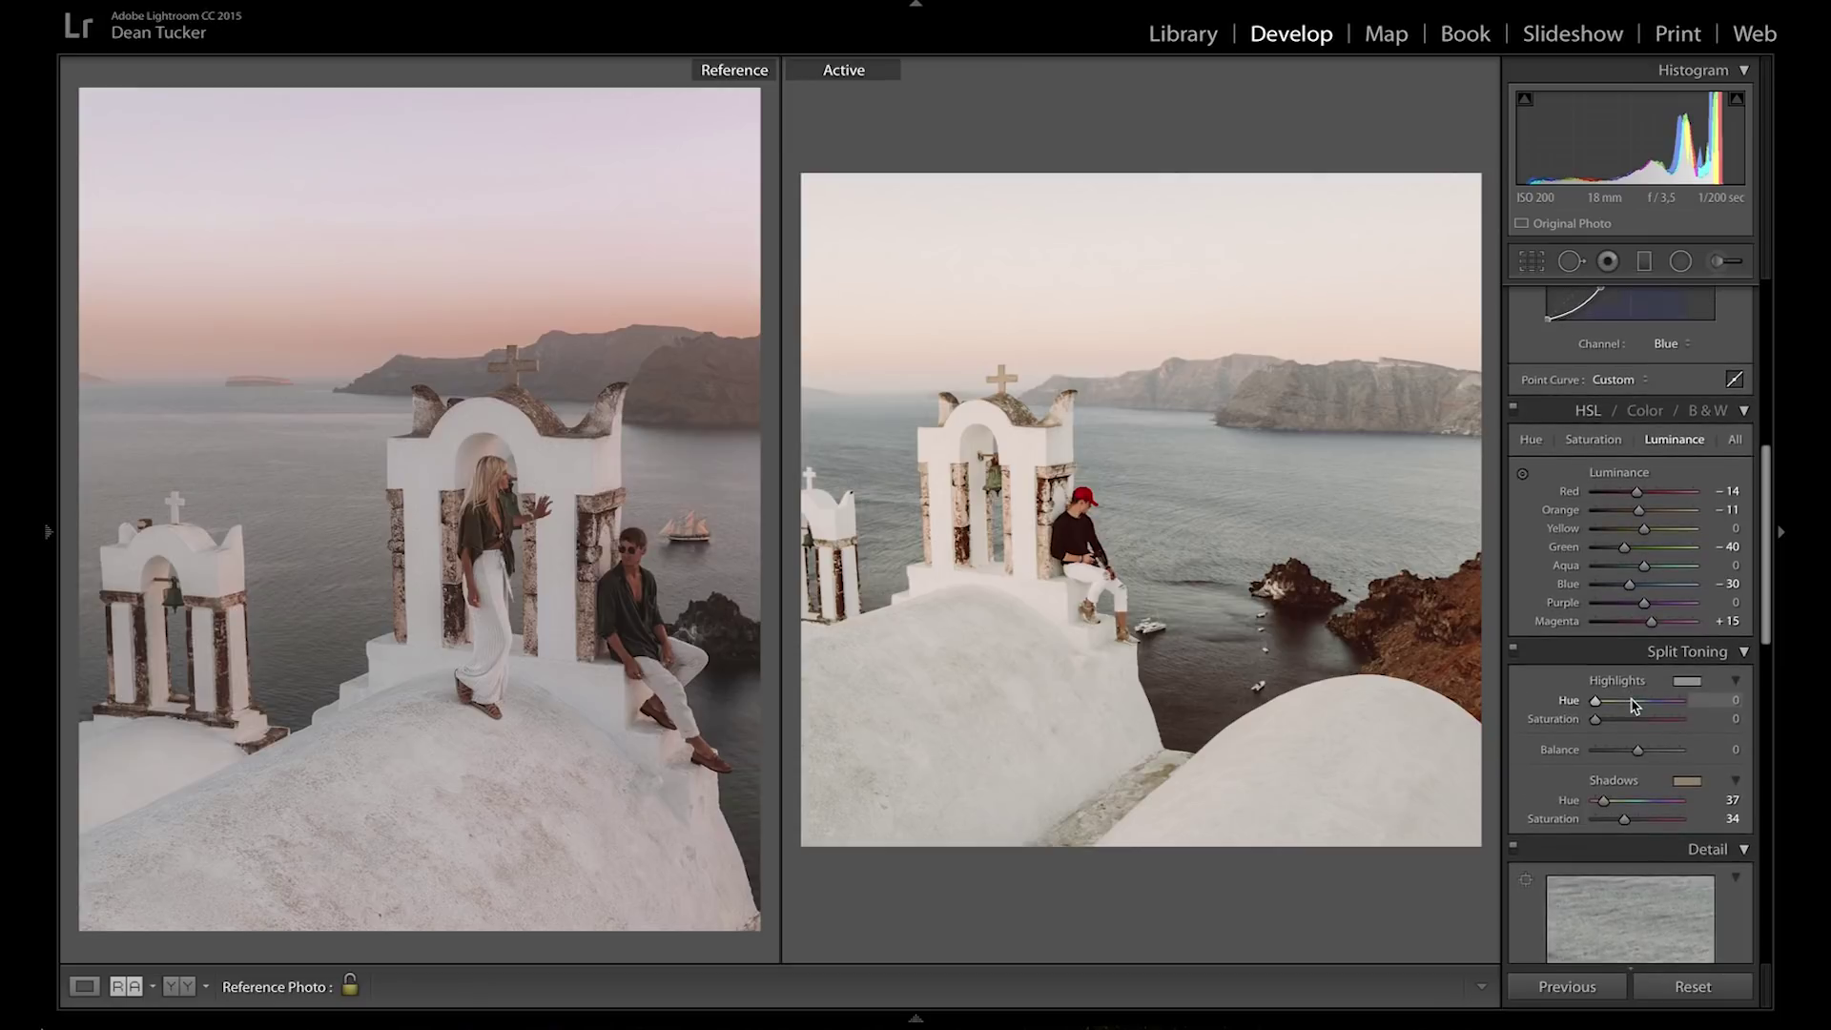
pyautogui.click(1705, 633)
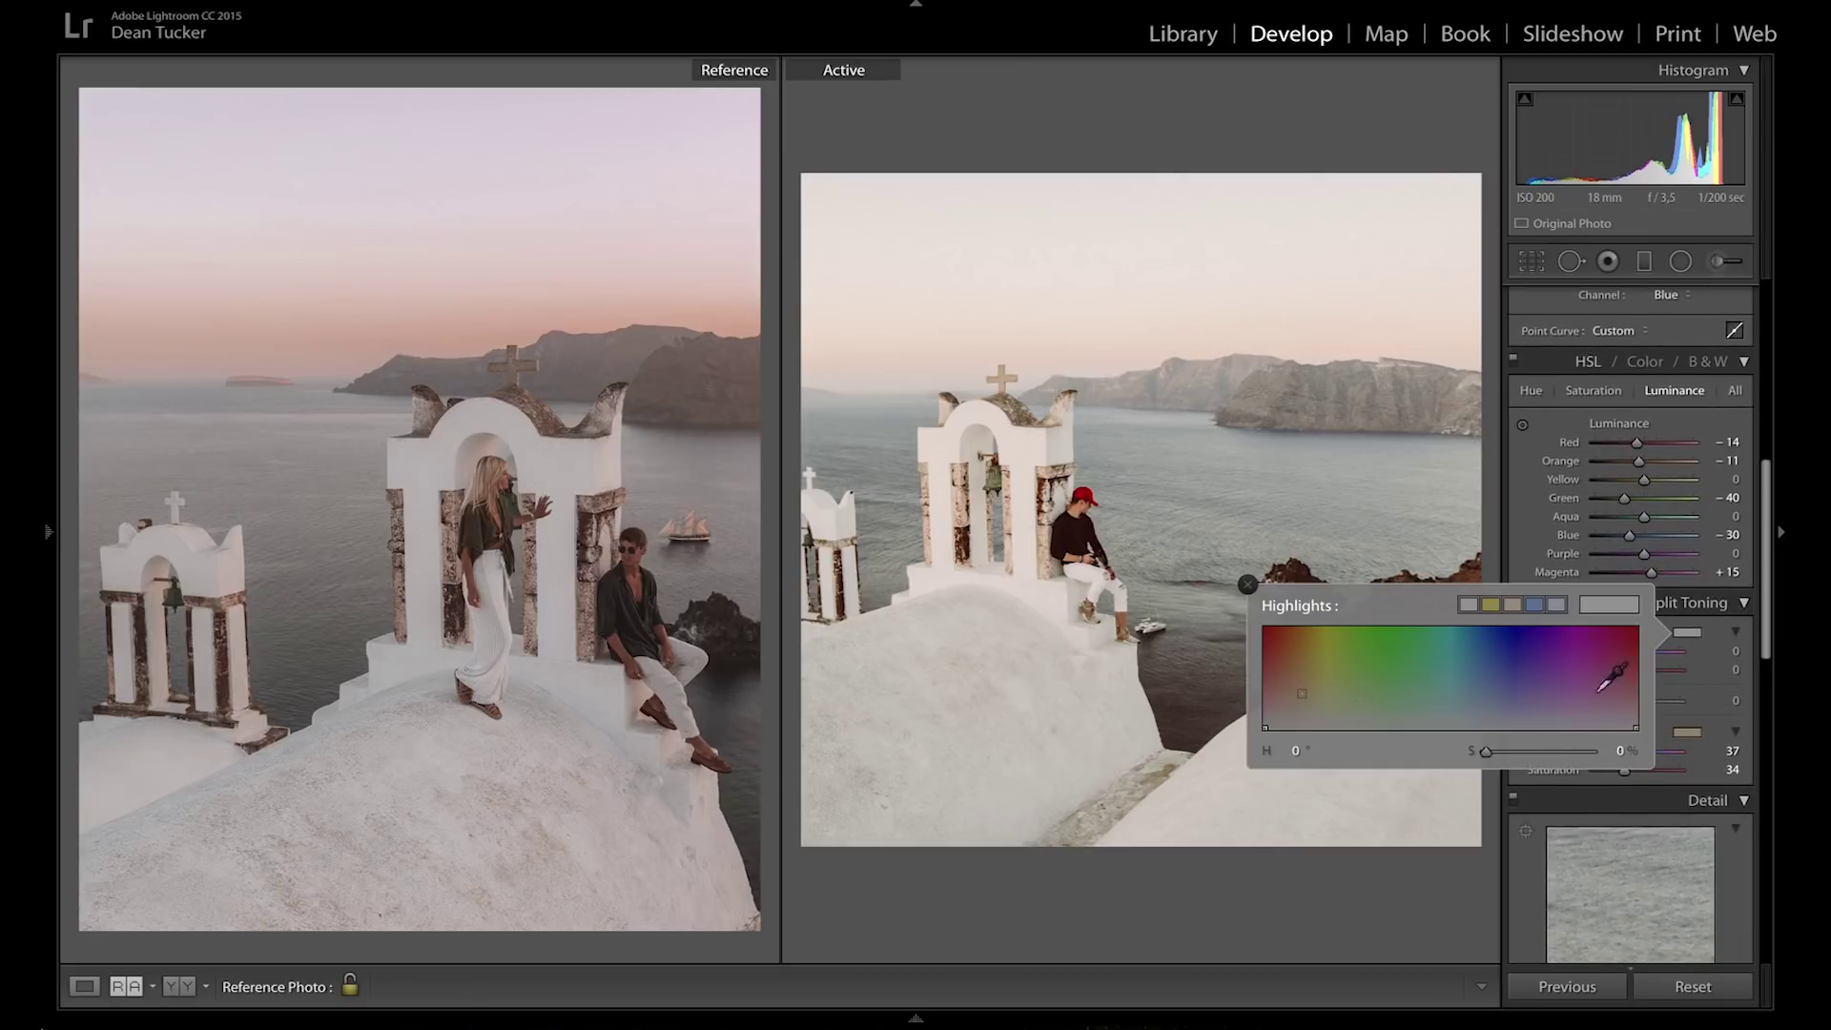
pyautogui.moveTo(1550, 722)
pyautogui.mouseDown()
pyautogui.moveTo(1568, 679)
pyautogui.moveTo(1552, 718)
pyautogui.mouseUp()
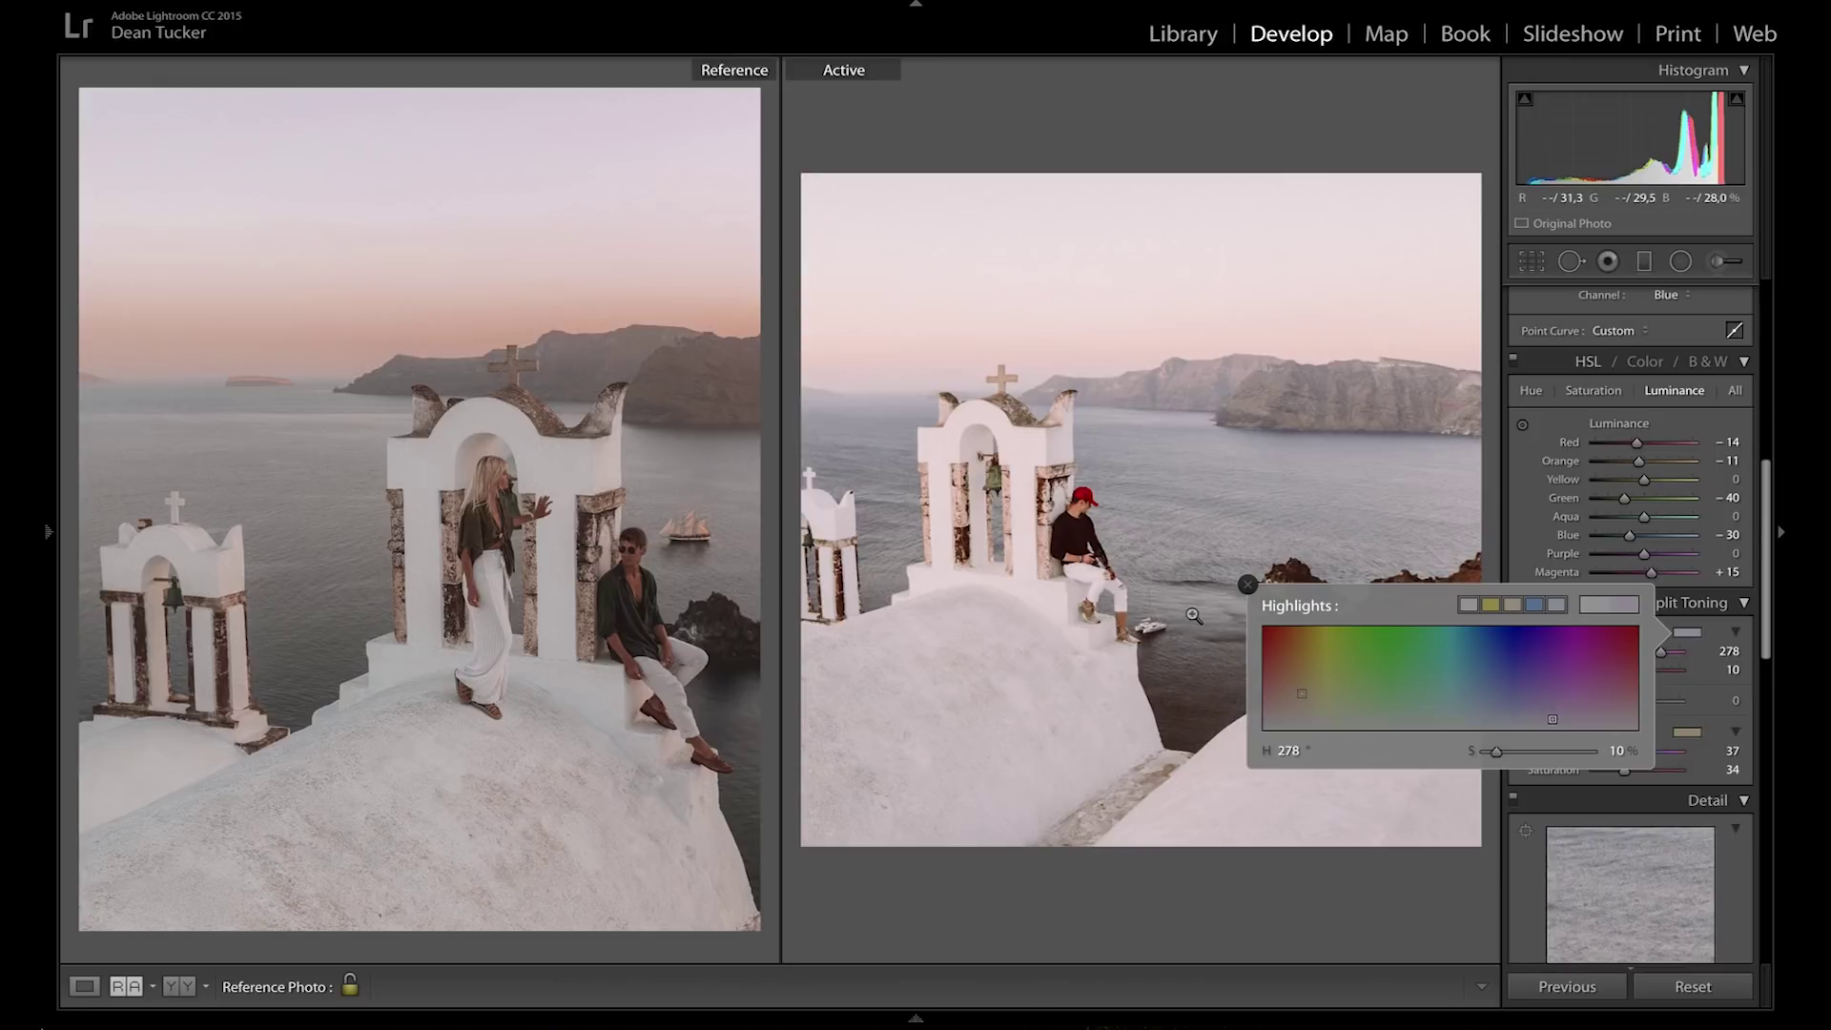
pyautogui.click(1247, 583)
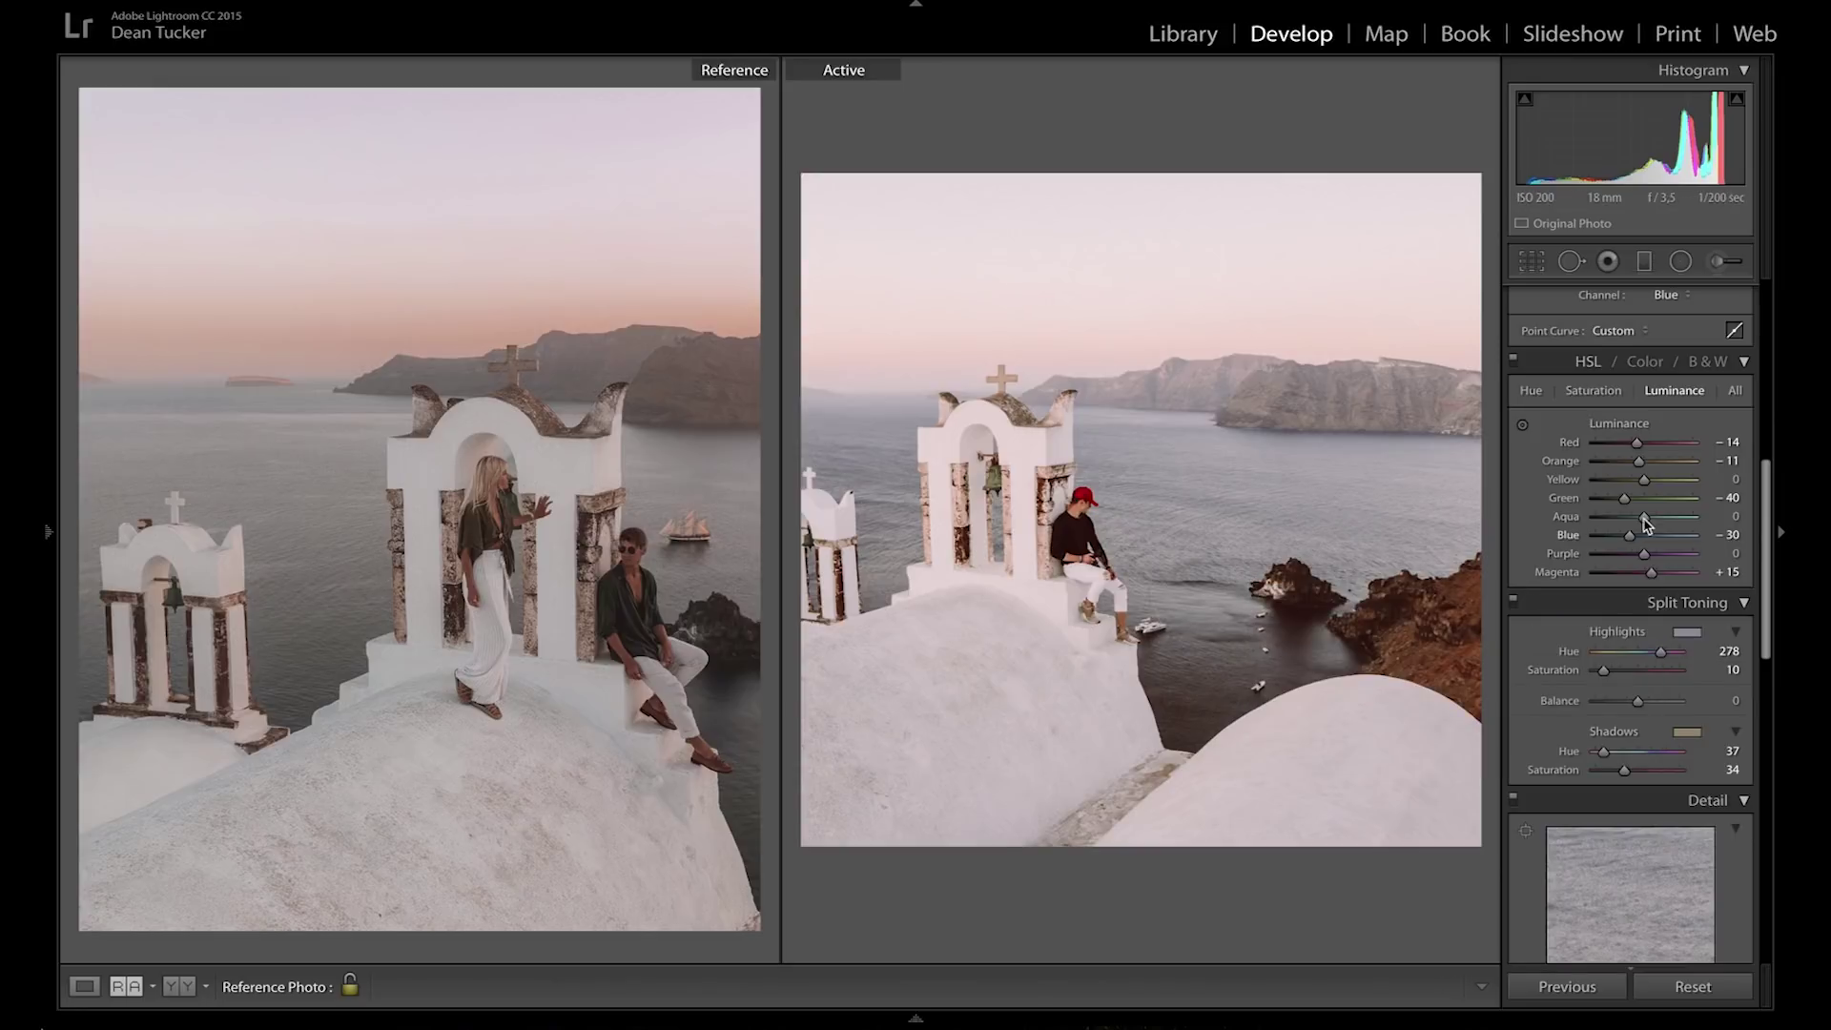
# Set Temp +4, Highlights −68 and Shadows +87, then compare before and after.
pyautogui.scroll(10, 1640, 429)
pyautogui.scroll(-2, 1639, 410)
pyautogui.moveTo(1640, 394); pyautogui.dragTo(1642, 395)
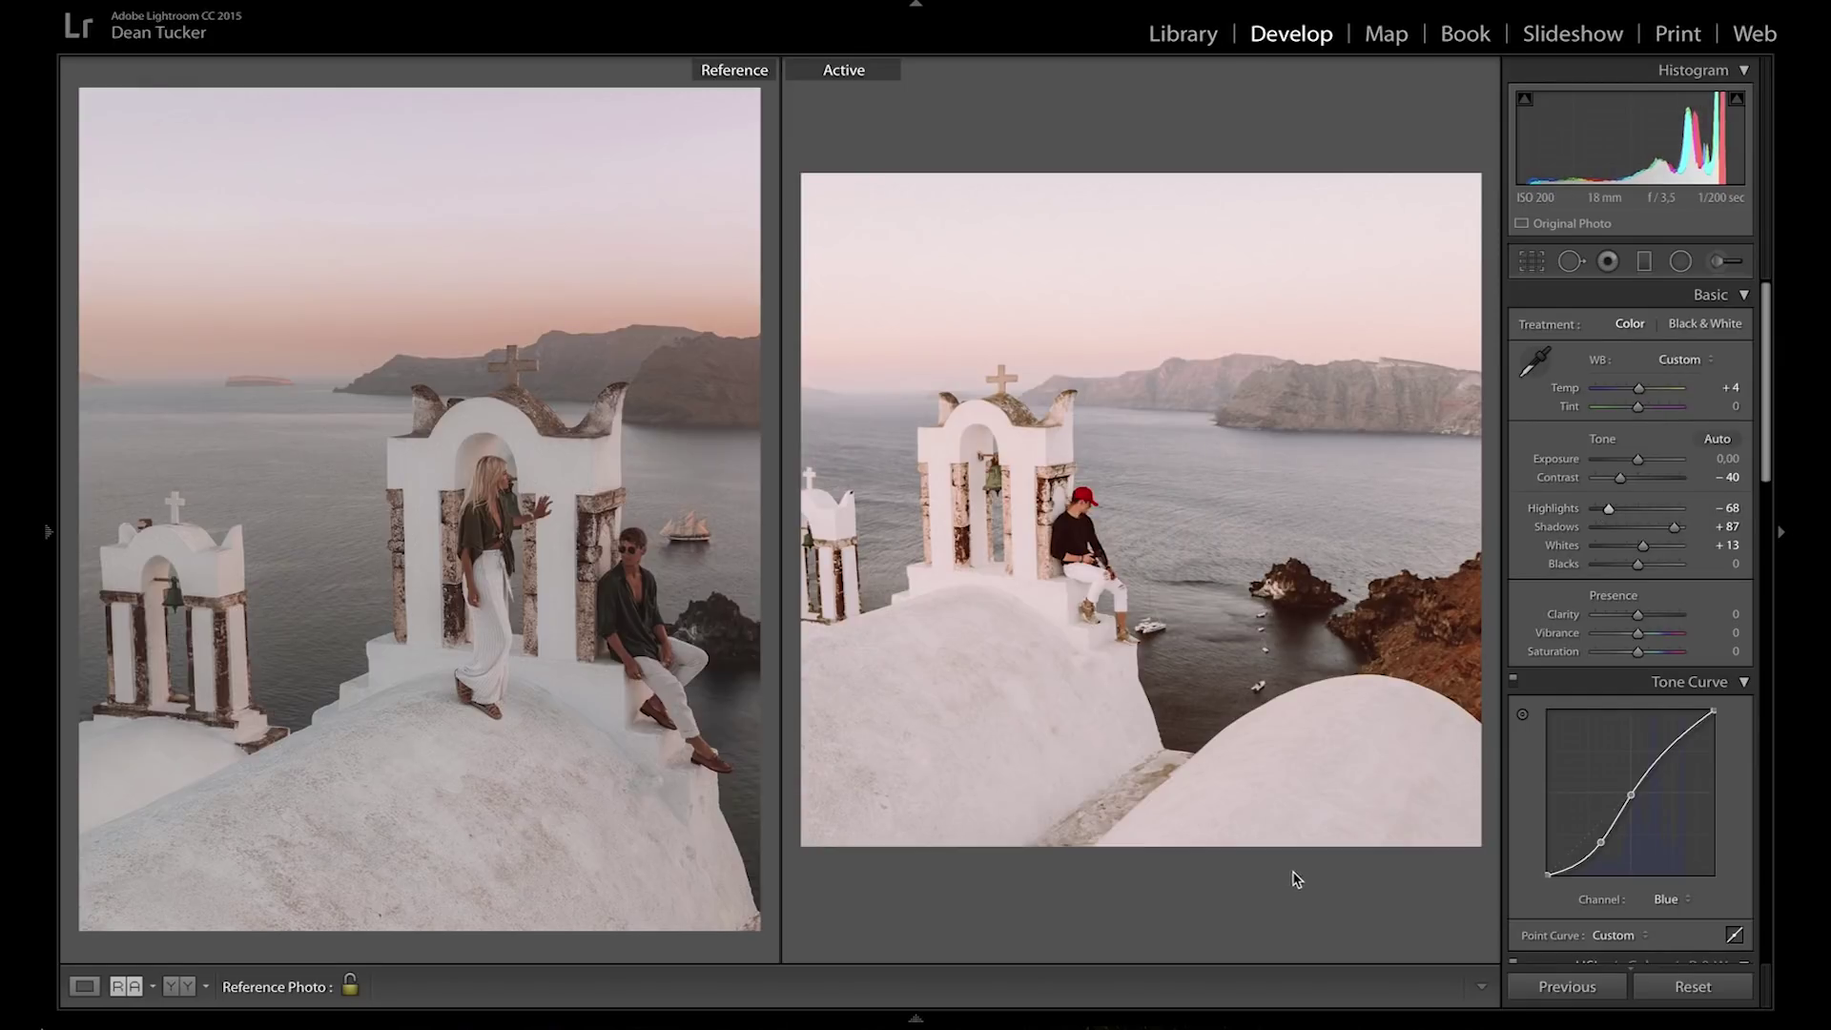
pyautogui.press('\\')
pyautogui.press('\\')
pyautogui.press('\\')
pyautogui.press('\\')
# Show the edited Santorini photo on its own with the D folder's presets D1–D18 listed.
pyautogui.press('\\')
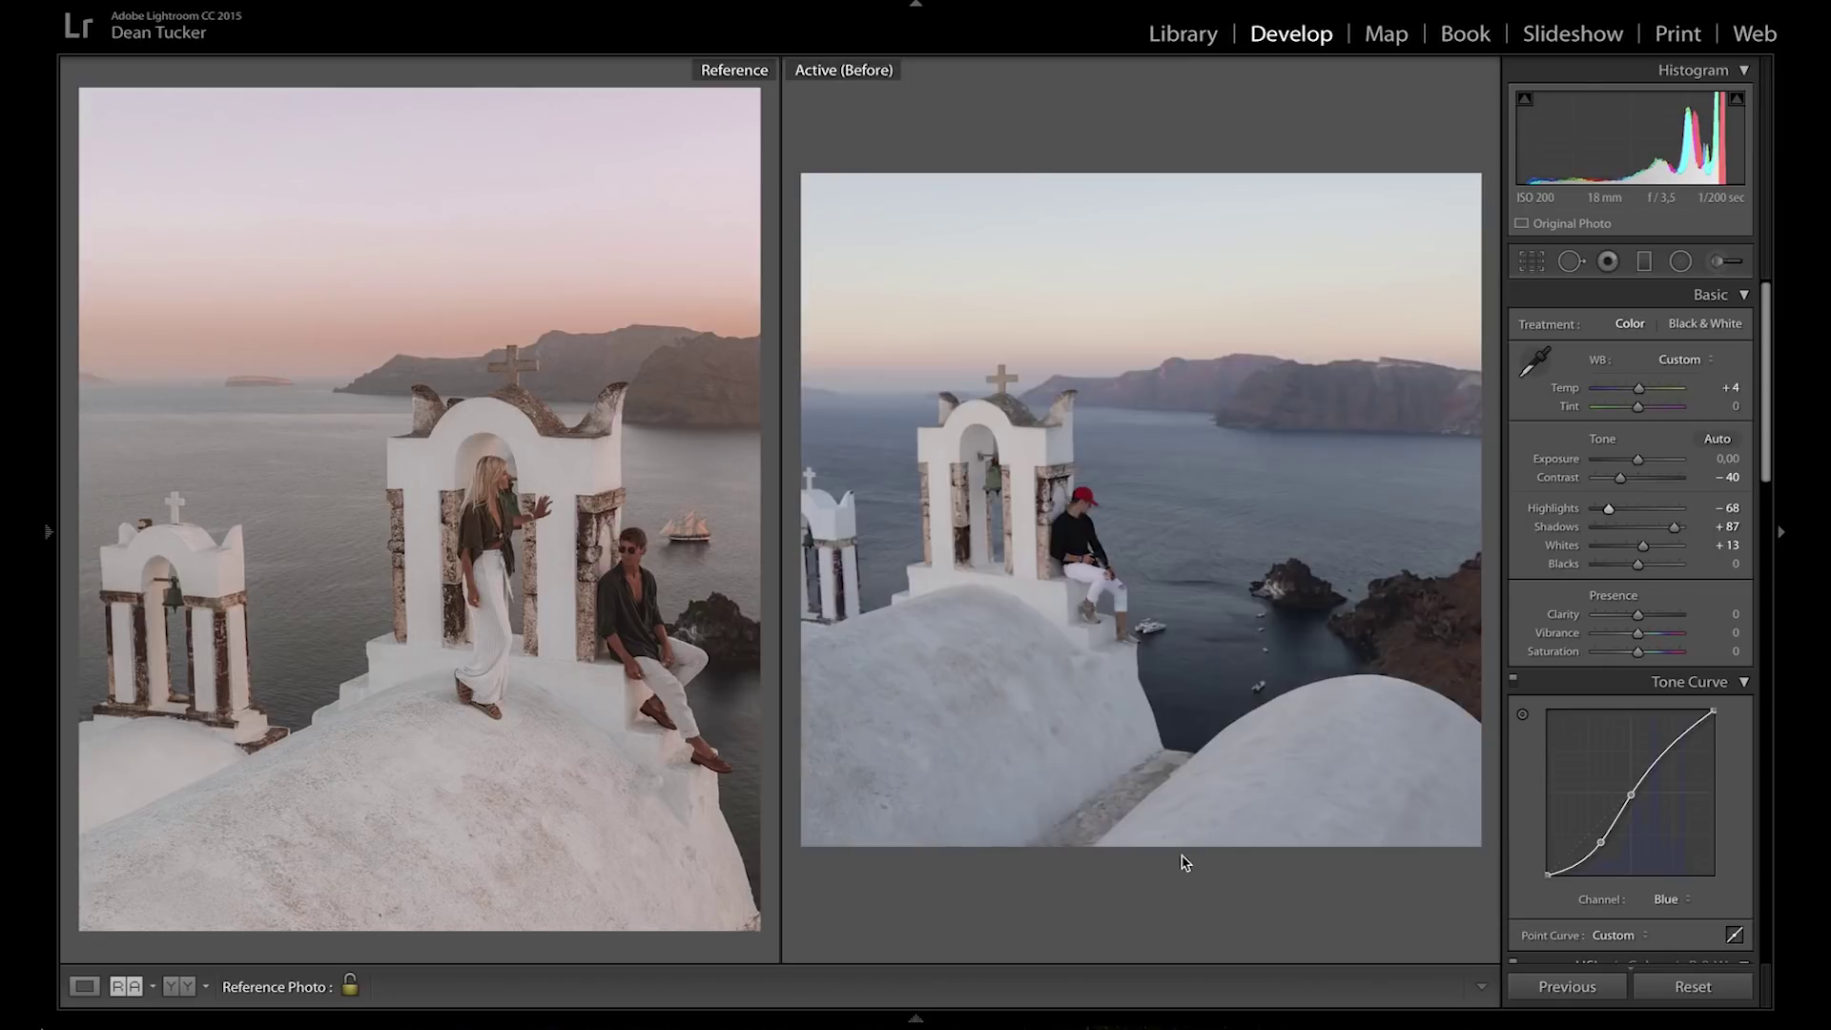
pyautogui.press('\\')
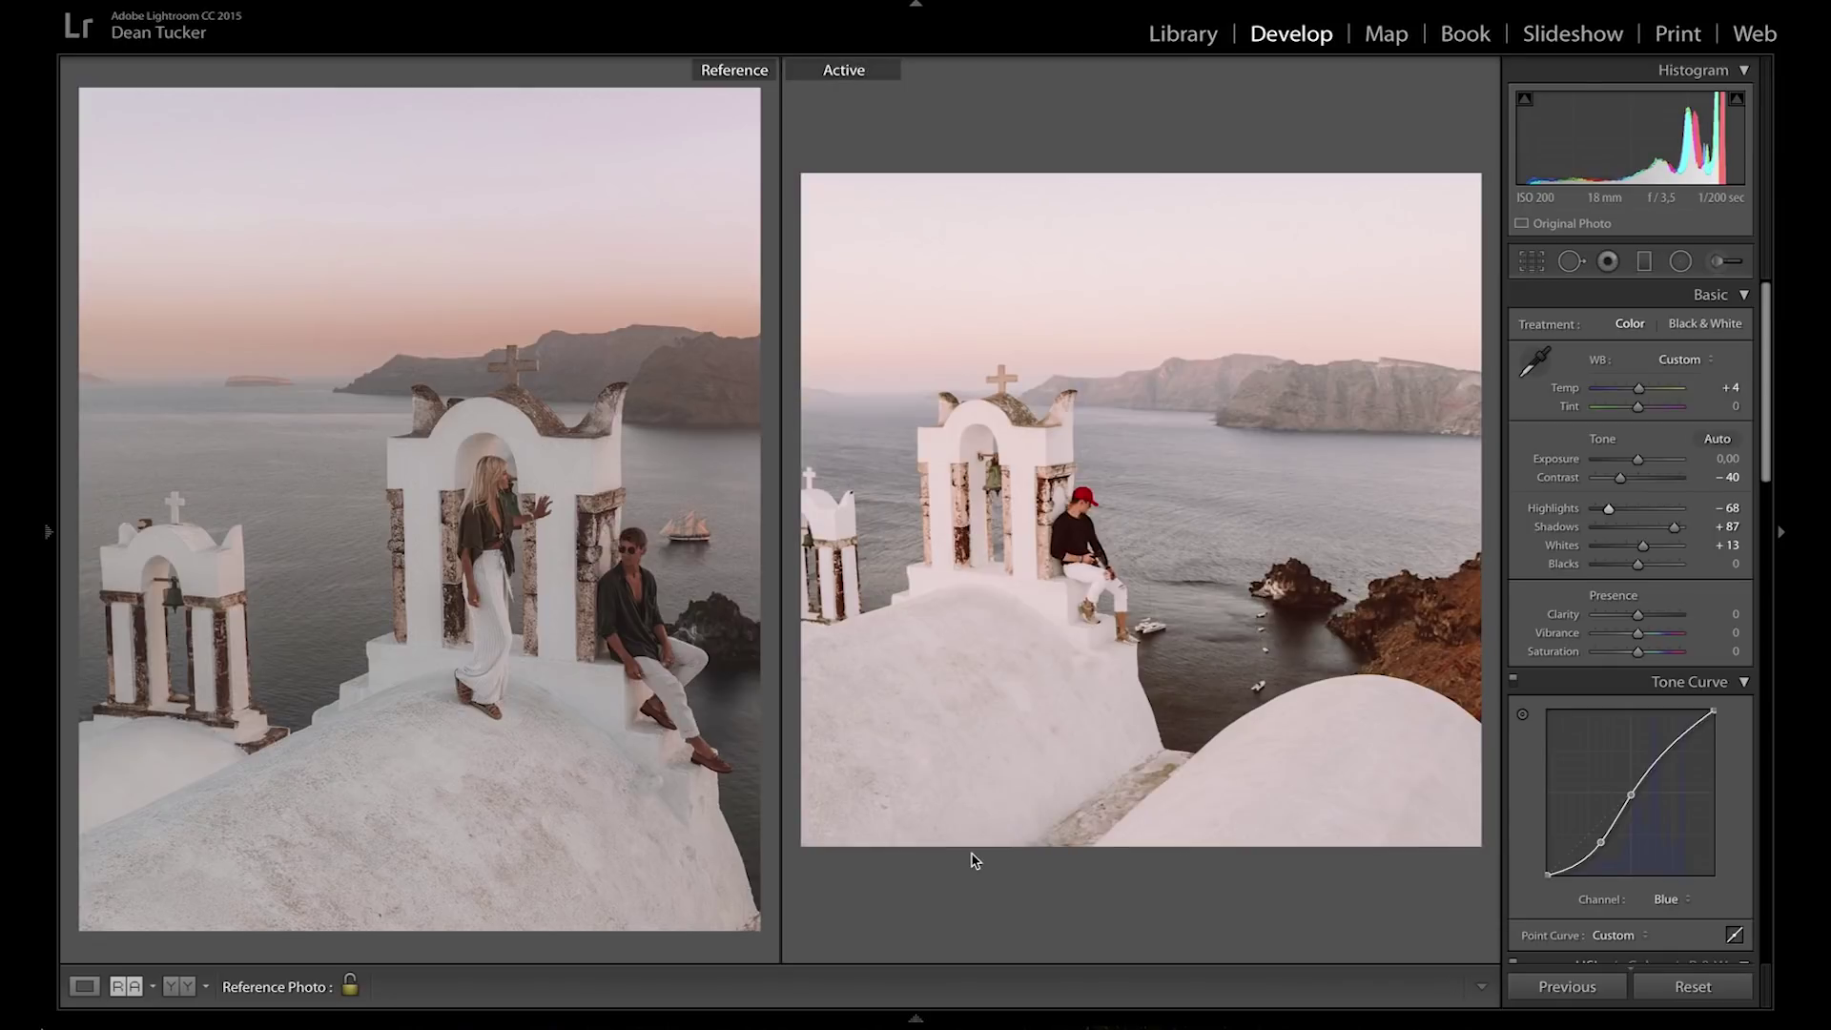
pyautogui.moveTo(47, 531)
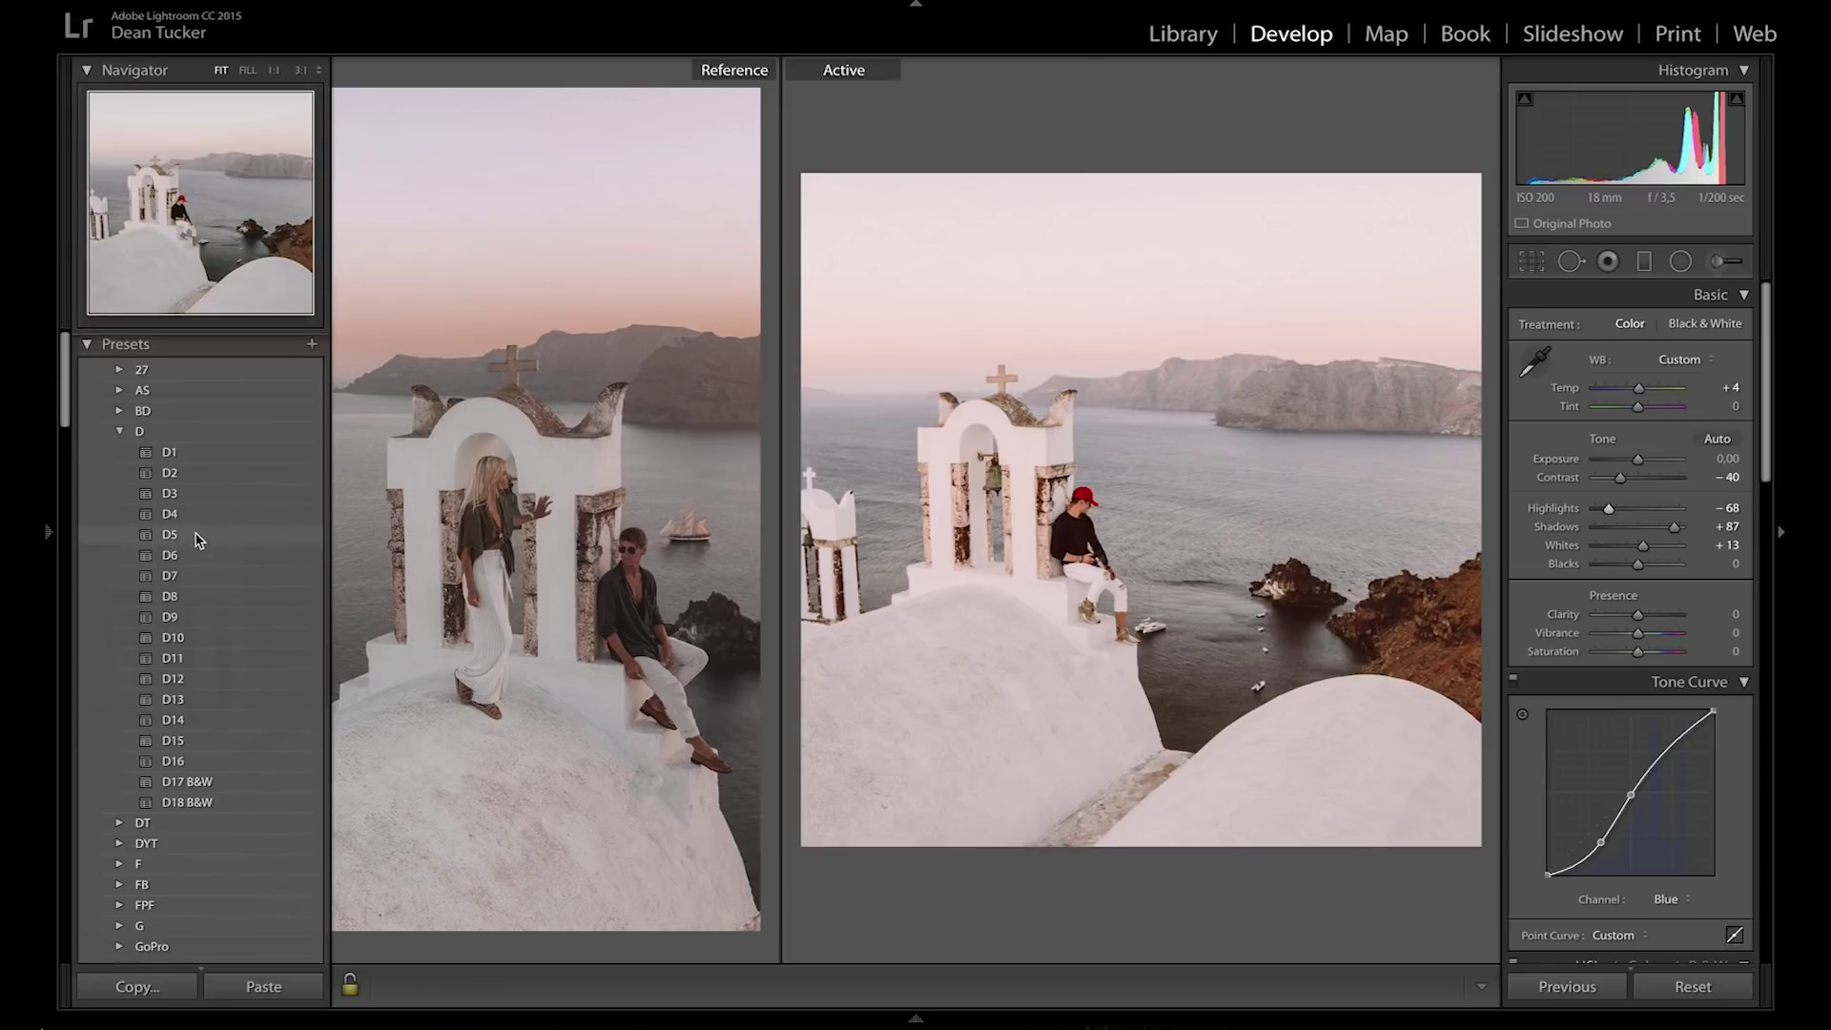
pyautogui.scroll(-2, 202, 572)
pyautogui.scroll(2, 209, 586)
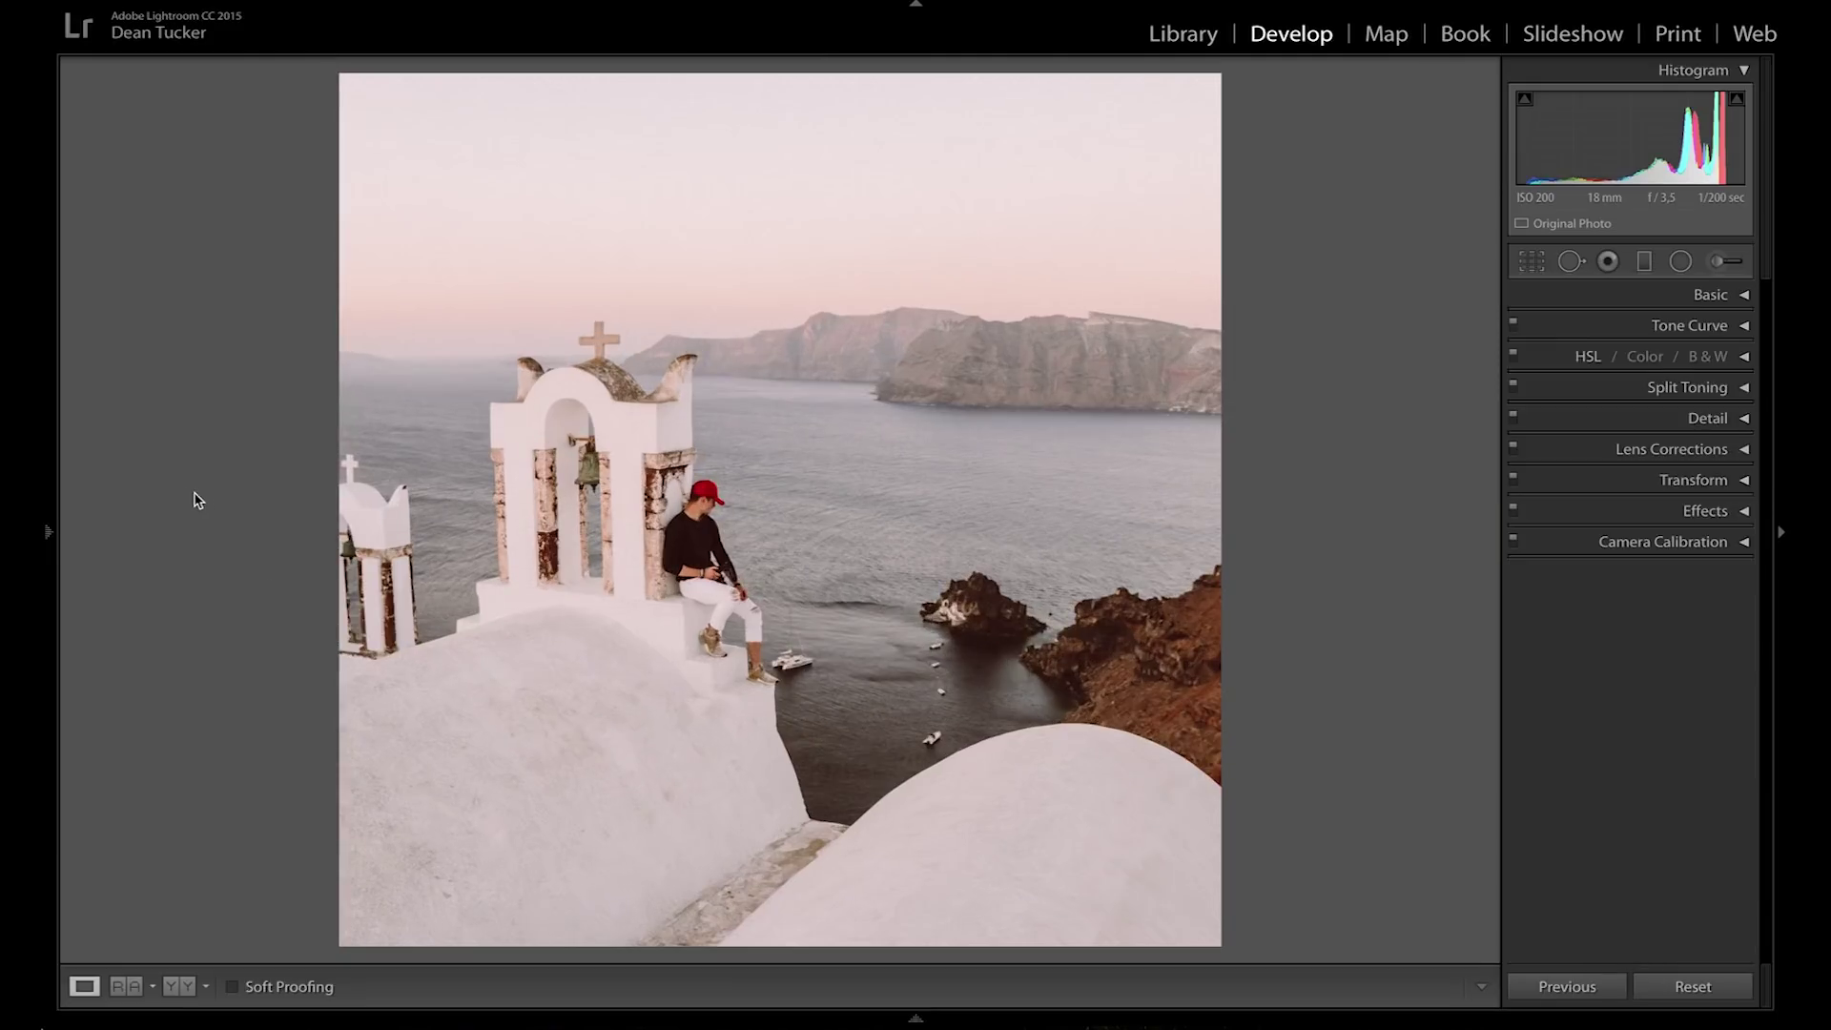
pyautogui.click(49, 531)
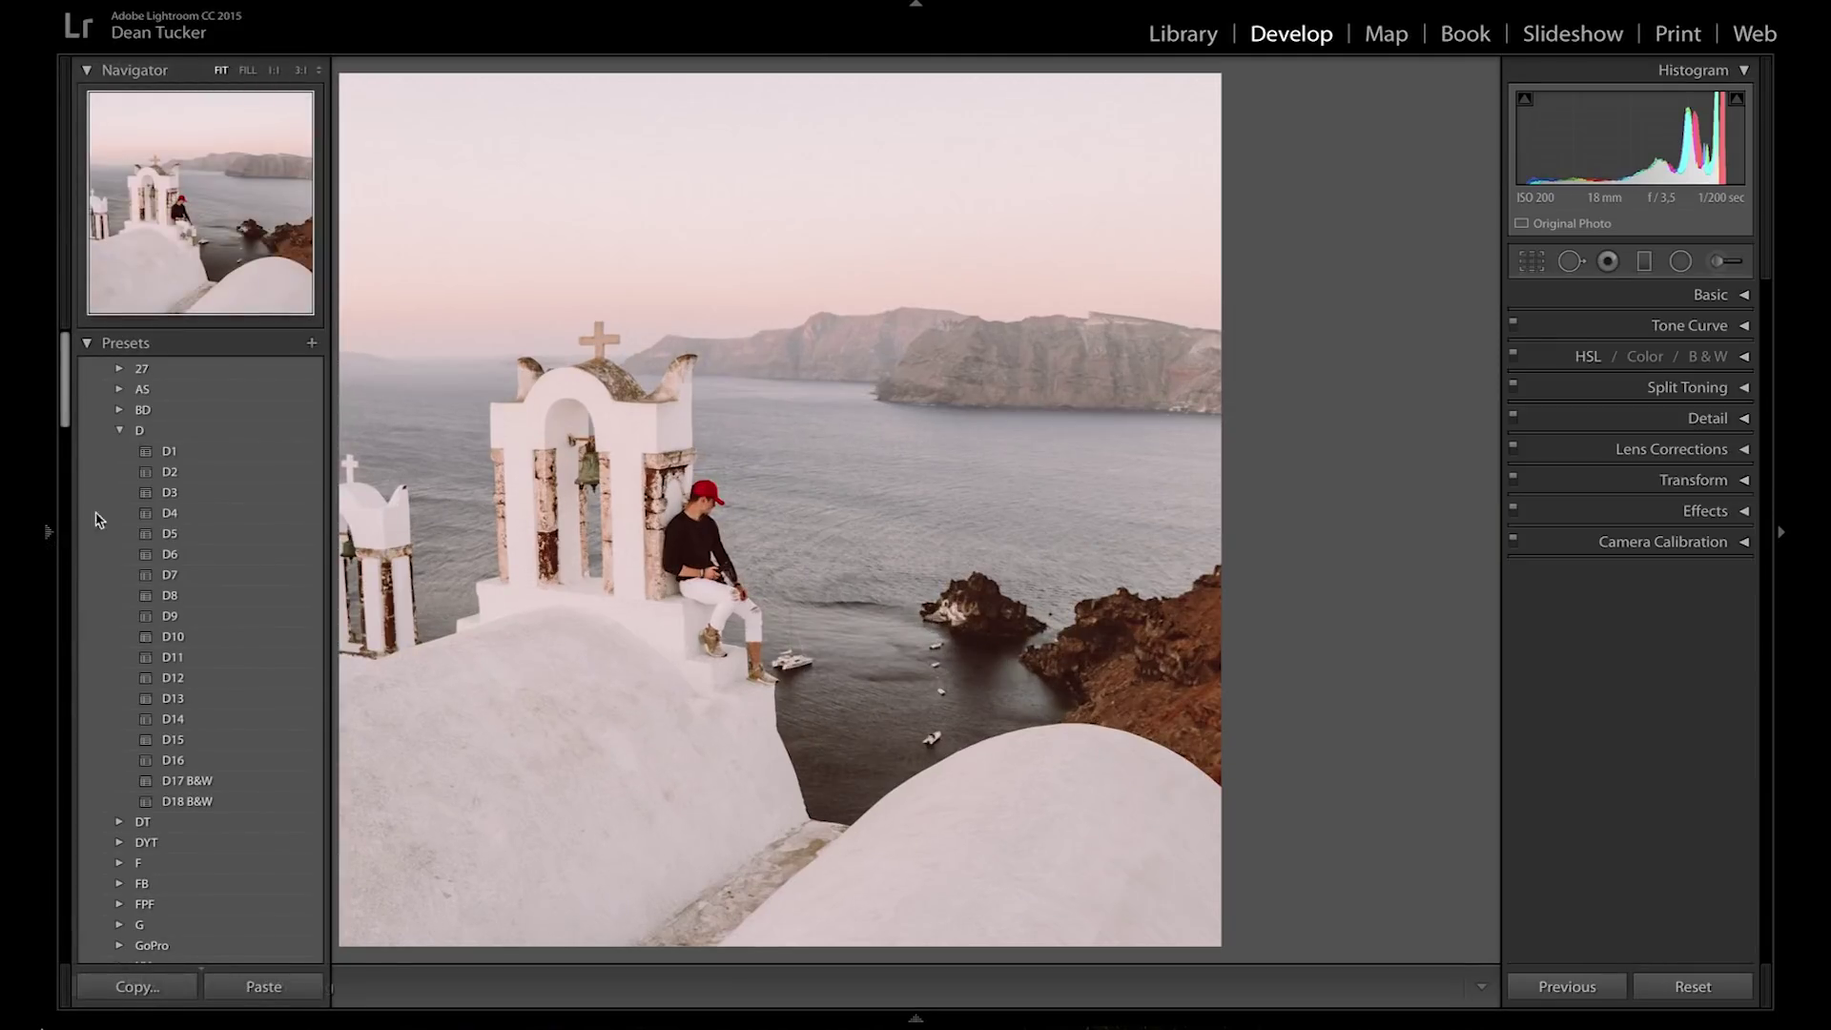
# Preview presets D1 through D6 on the bell-tower photo, ending on D7's teal-water, pink-sky look.
pyautogui.click(178, 459)
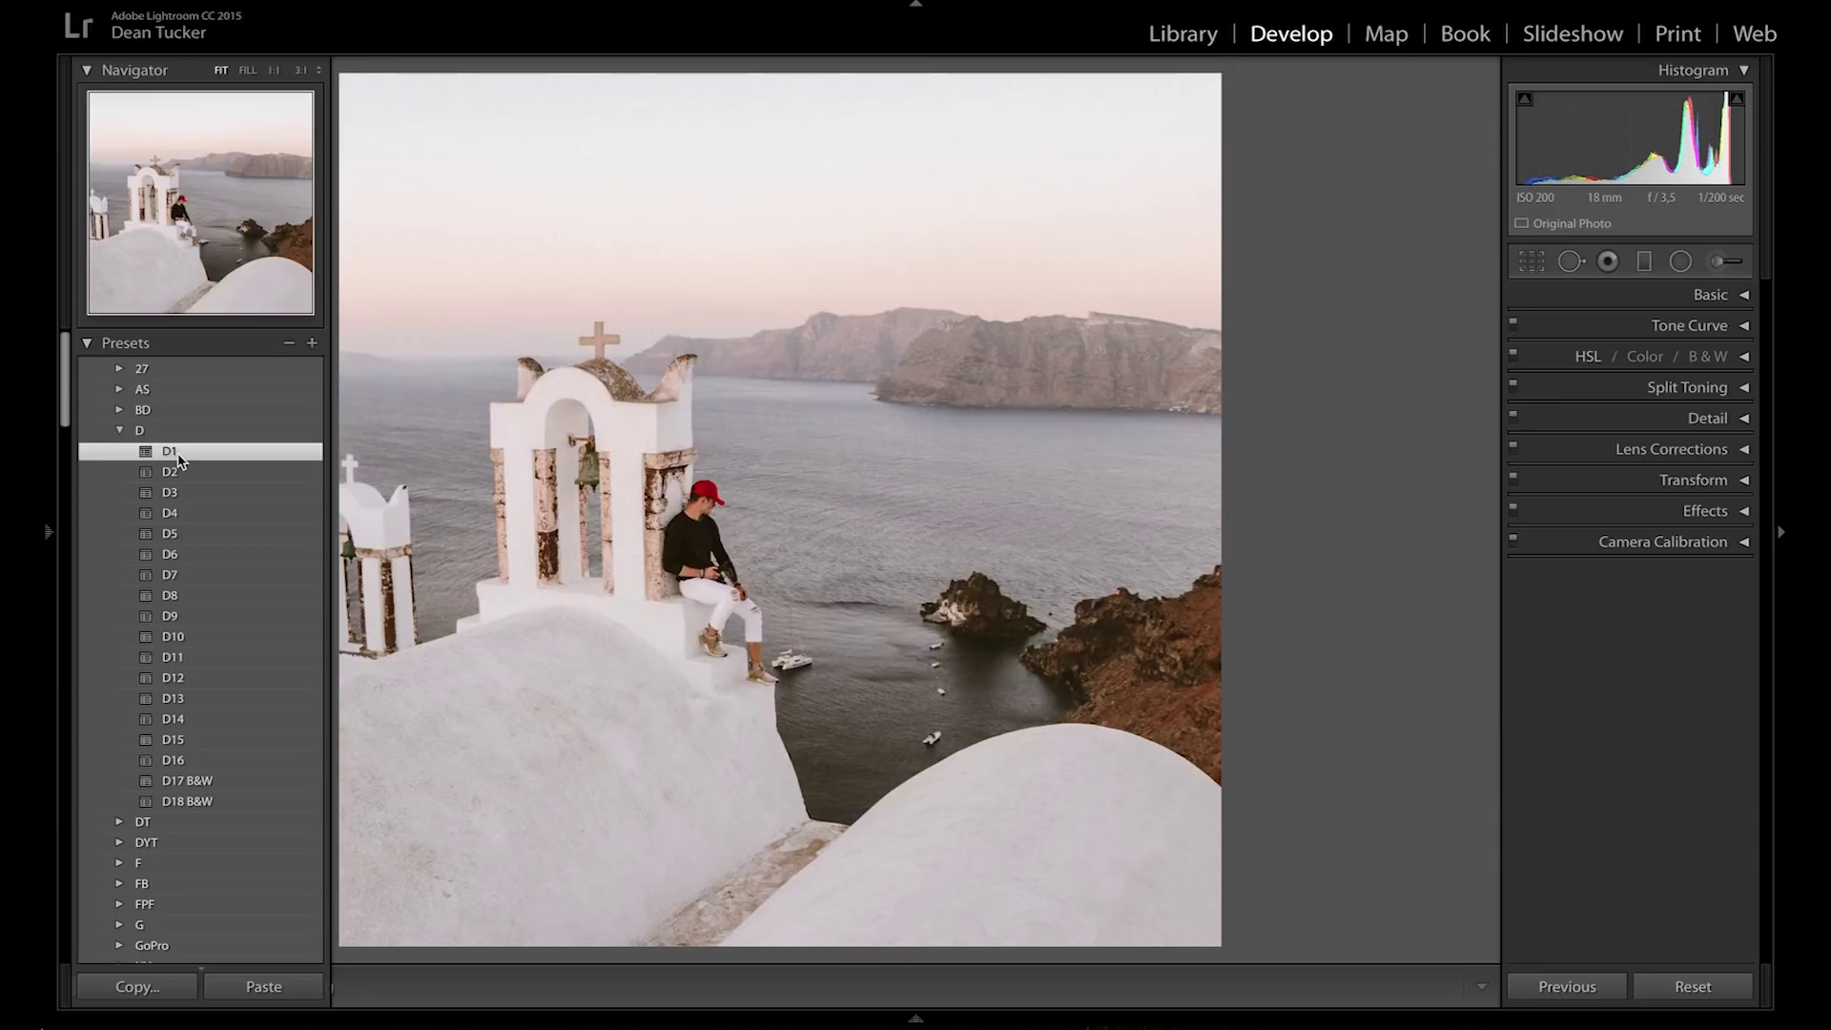
pyautogui.scroll(-2, 181, 458)
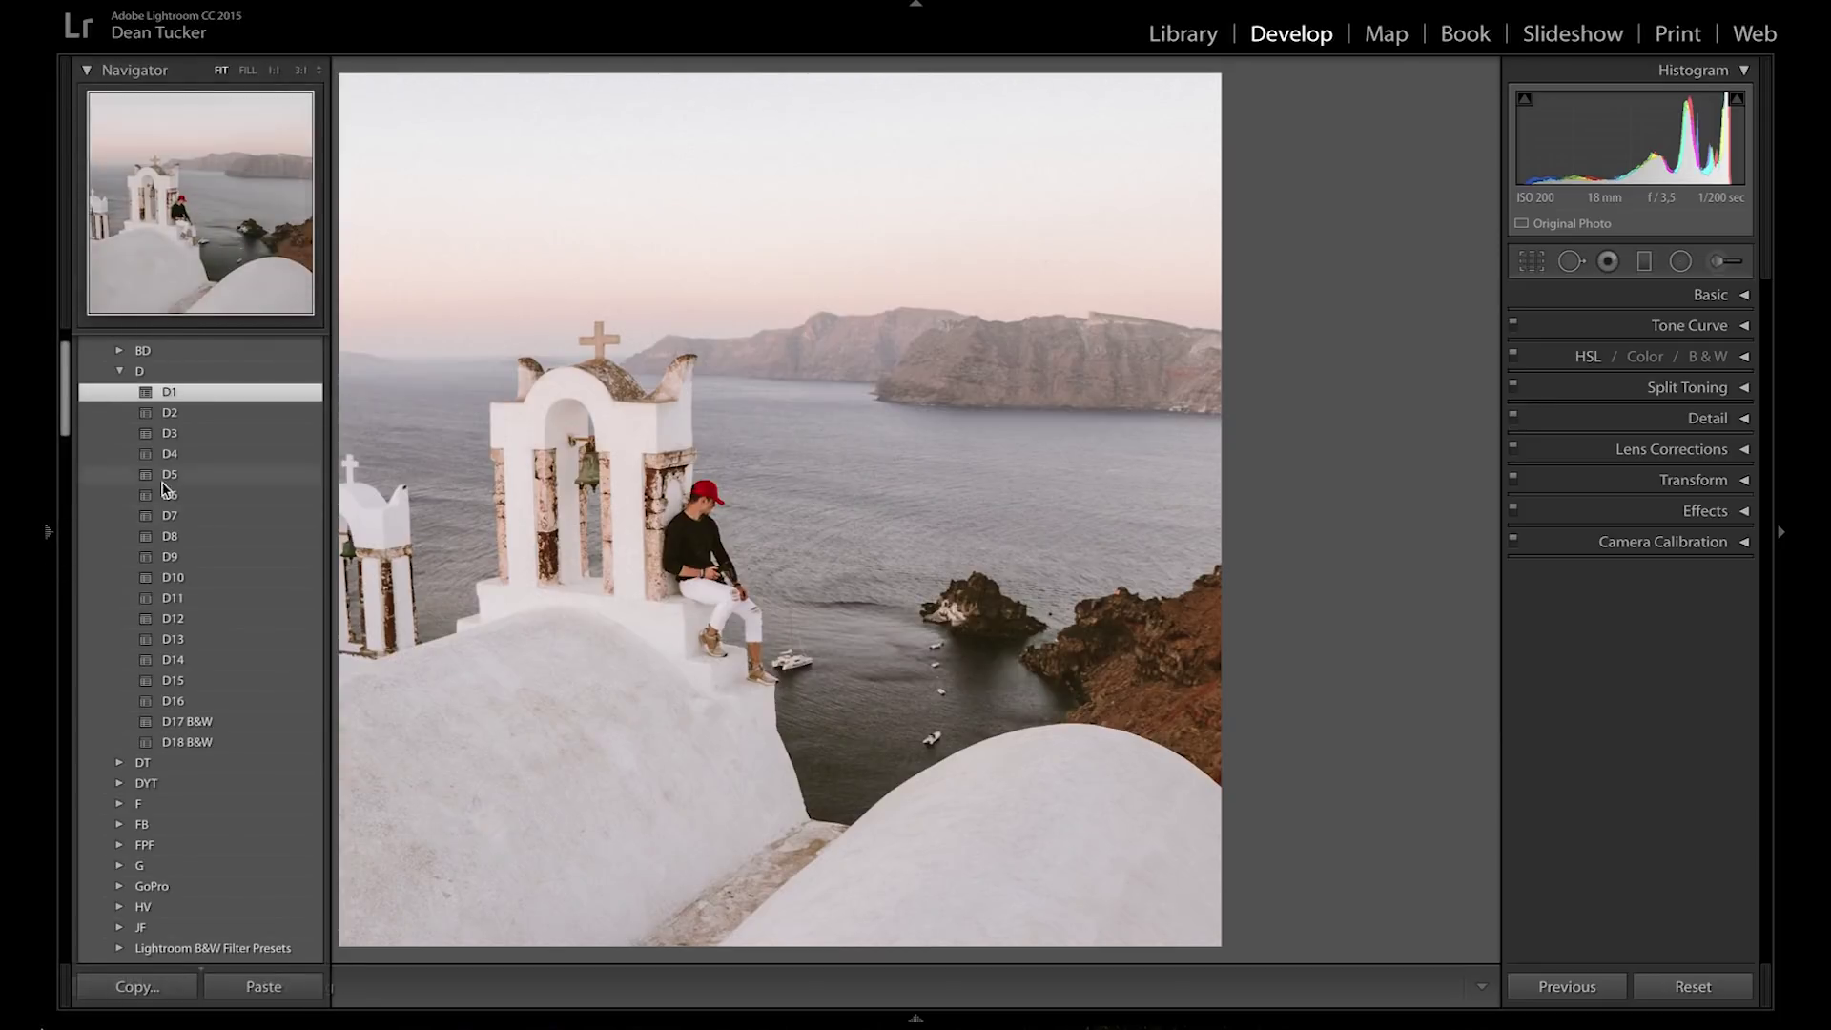
pyautogui.click(202, 420)
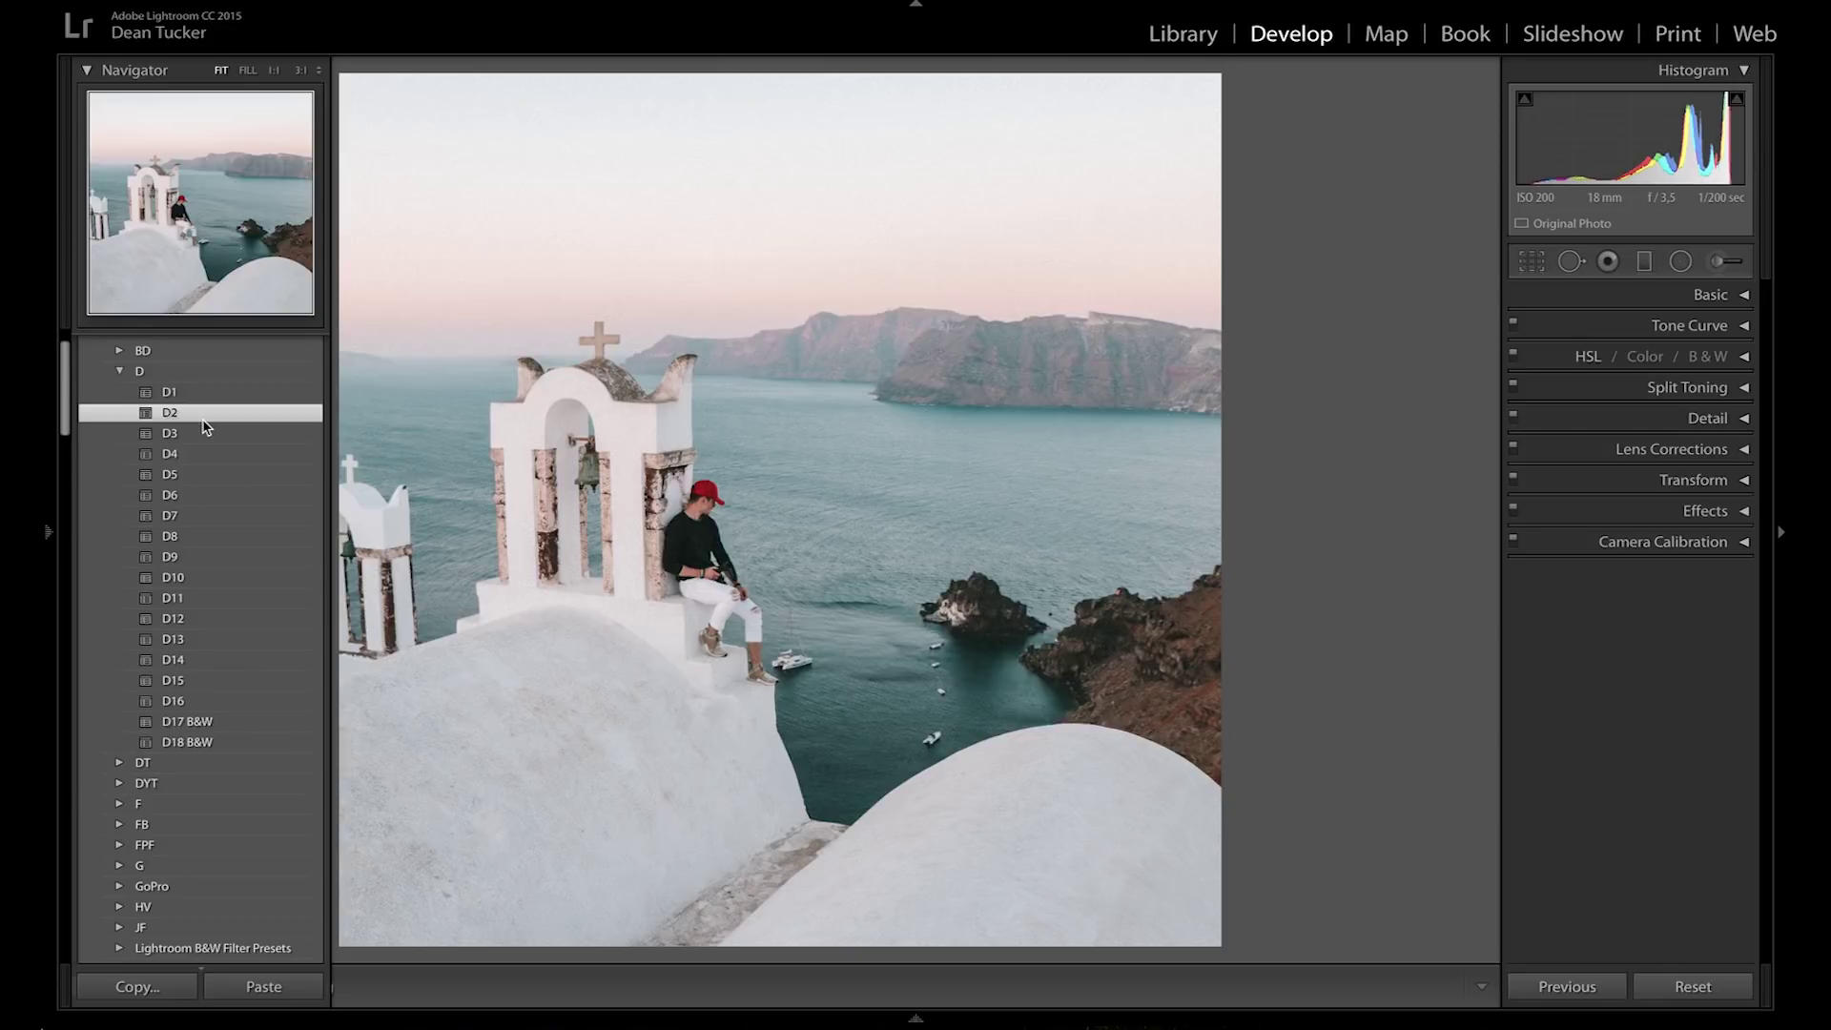
pyautogui.click(204, 434)
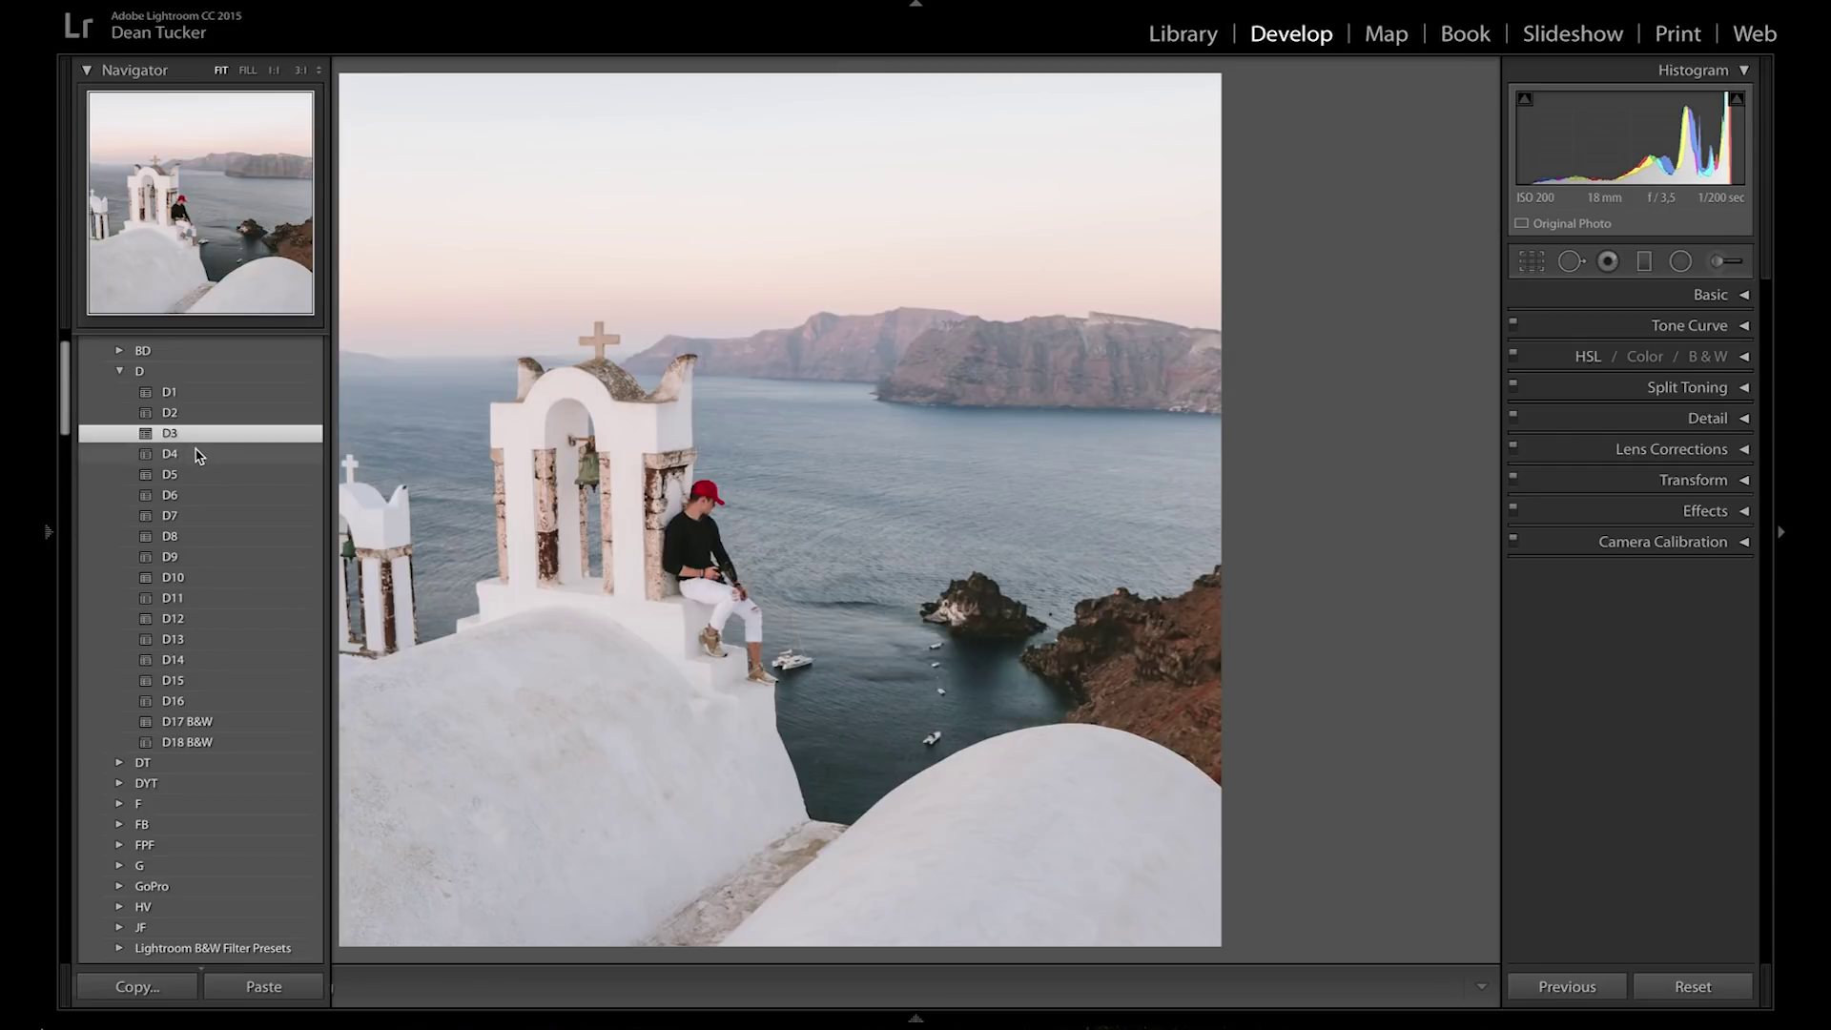
pyautogui.click(198, 455)
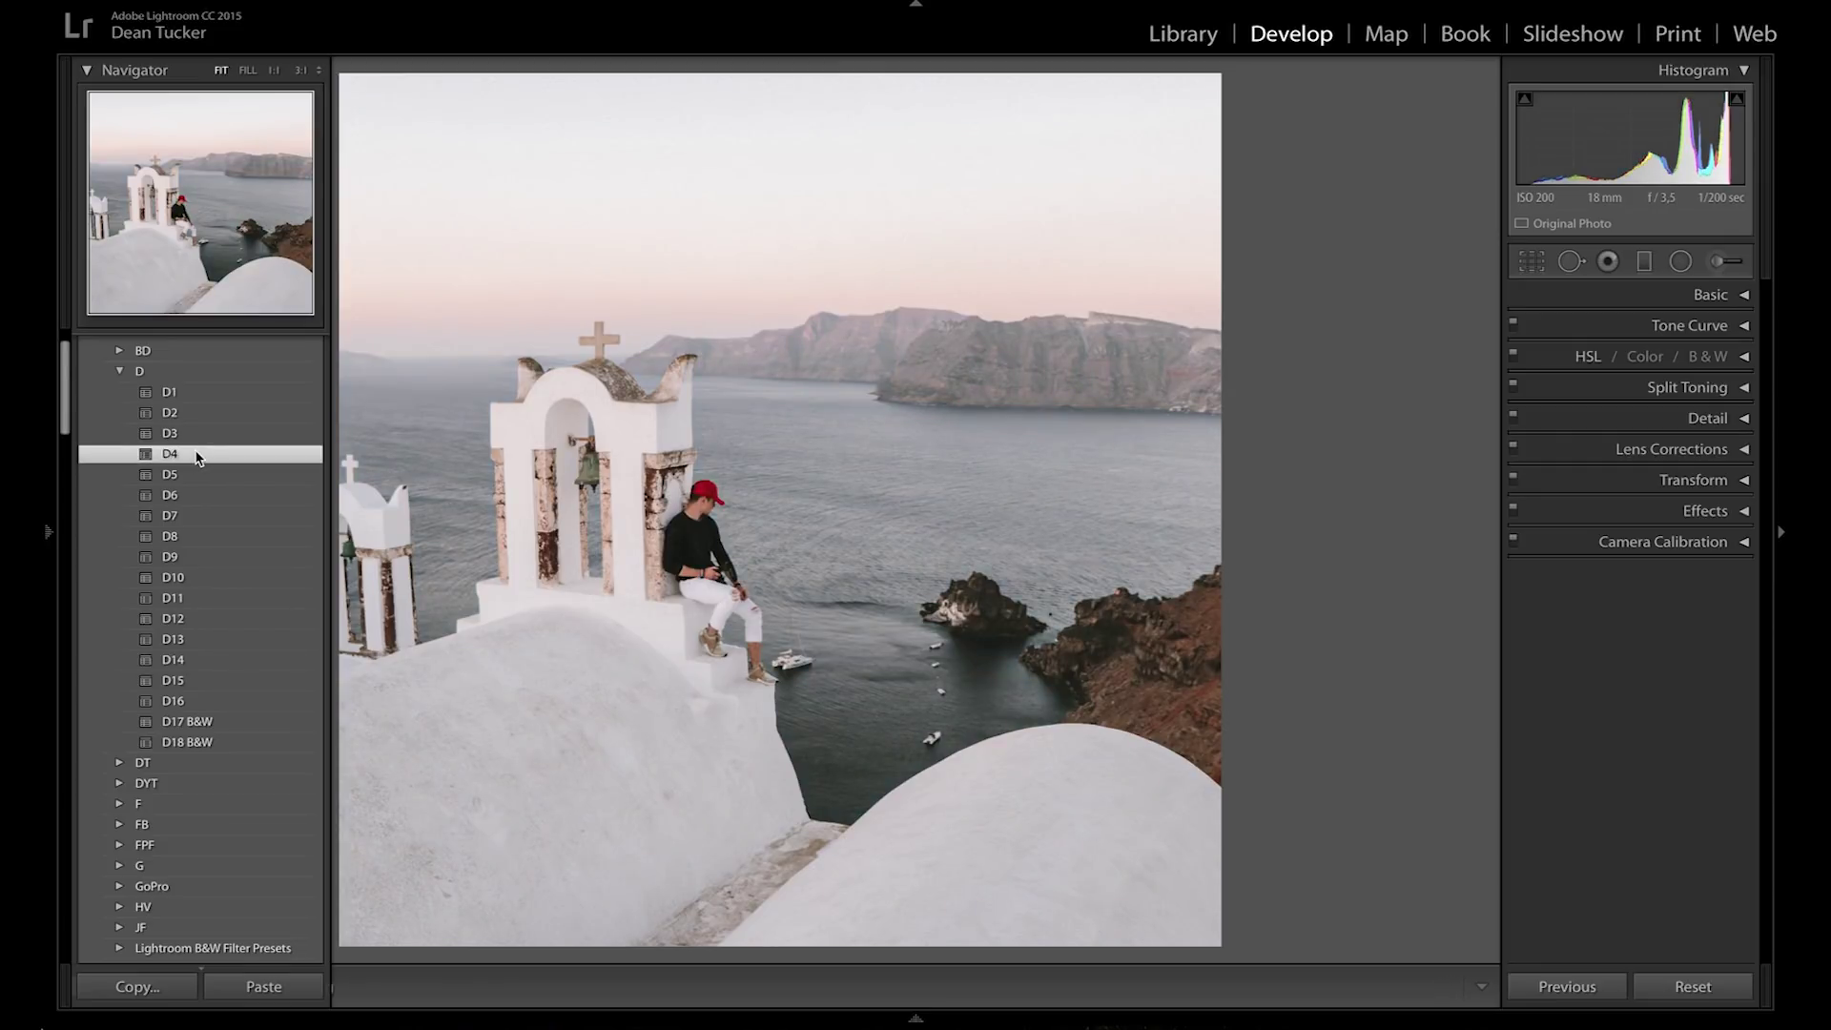
pyautogui.click(194, 479)
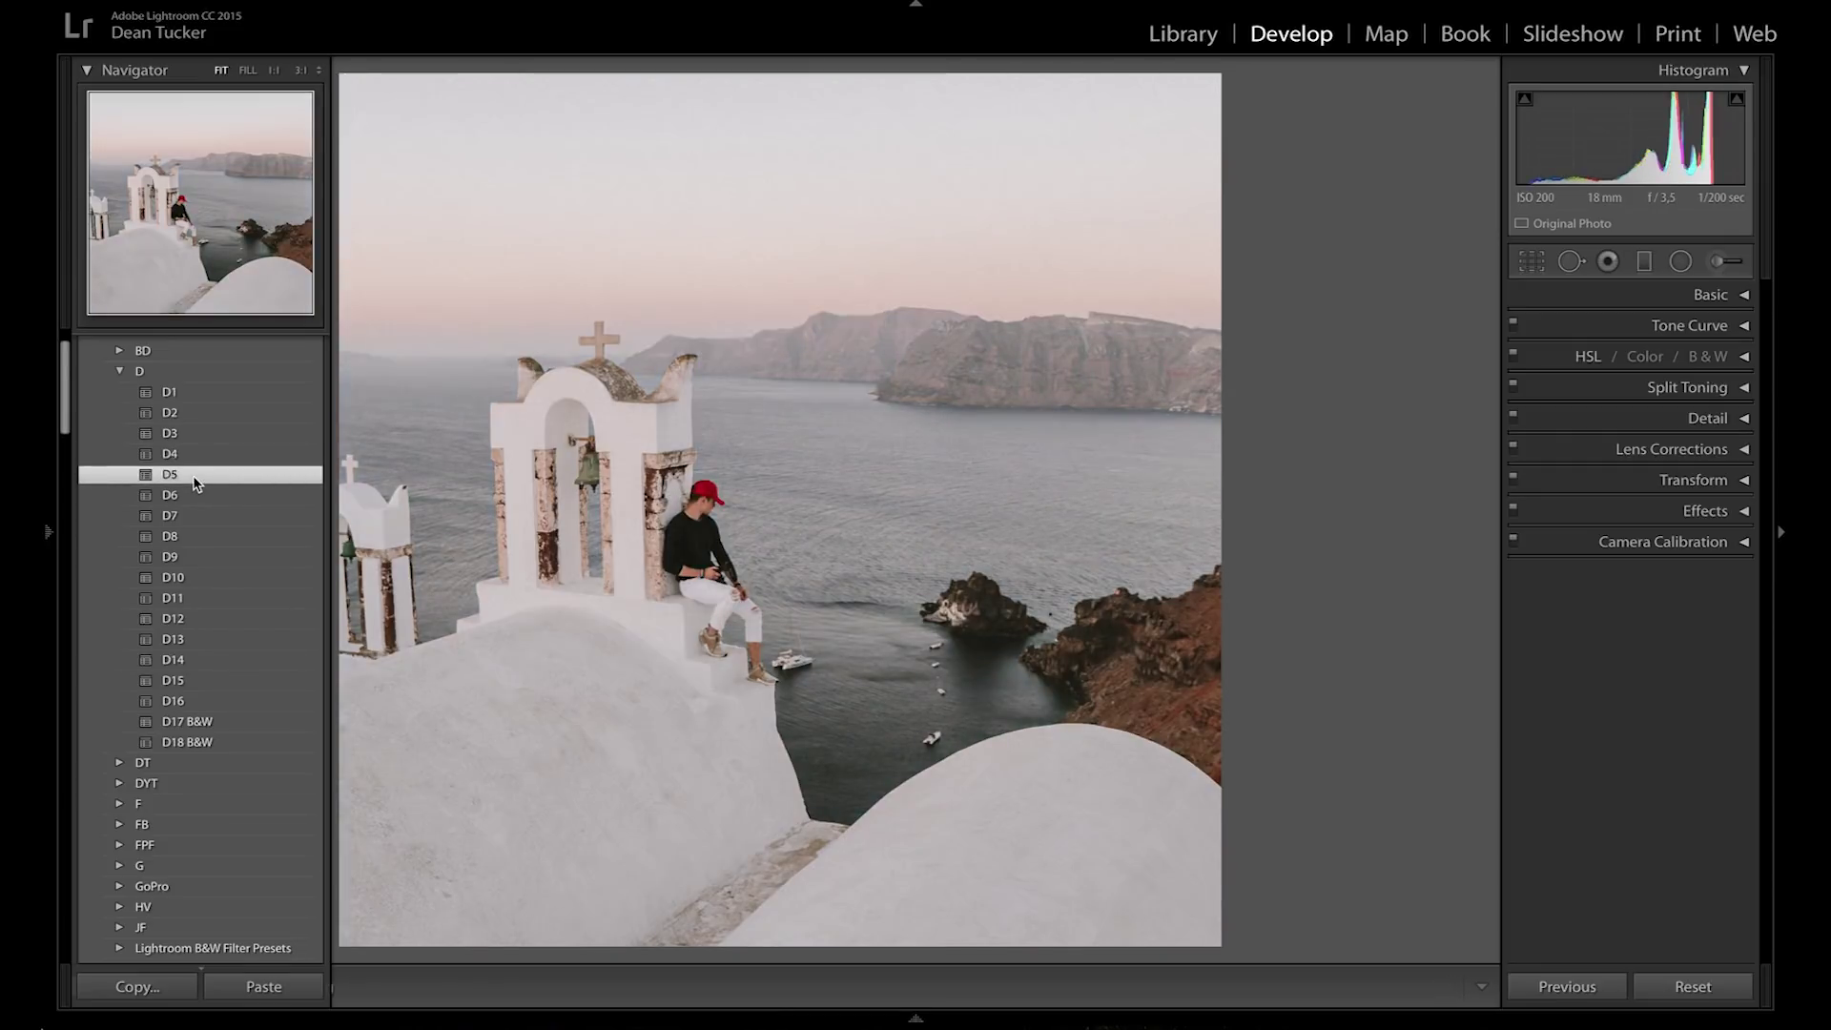
pyautogui.click(190, 496)
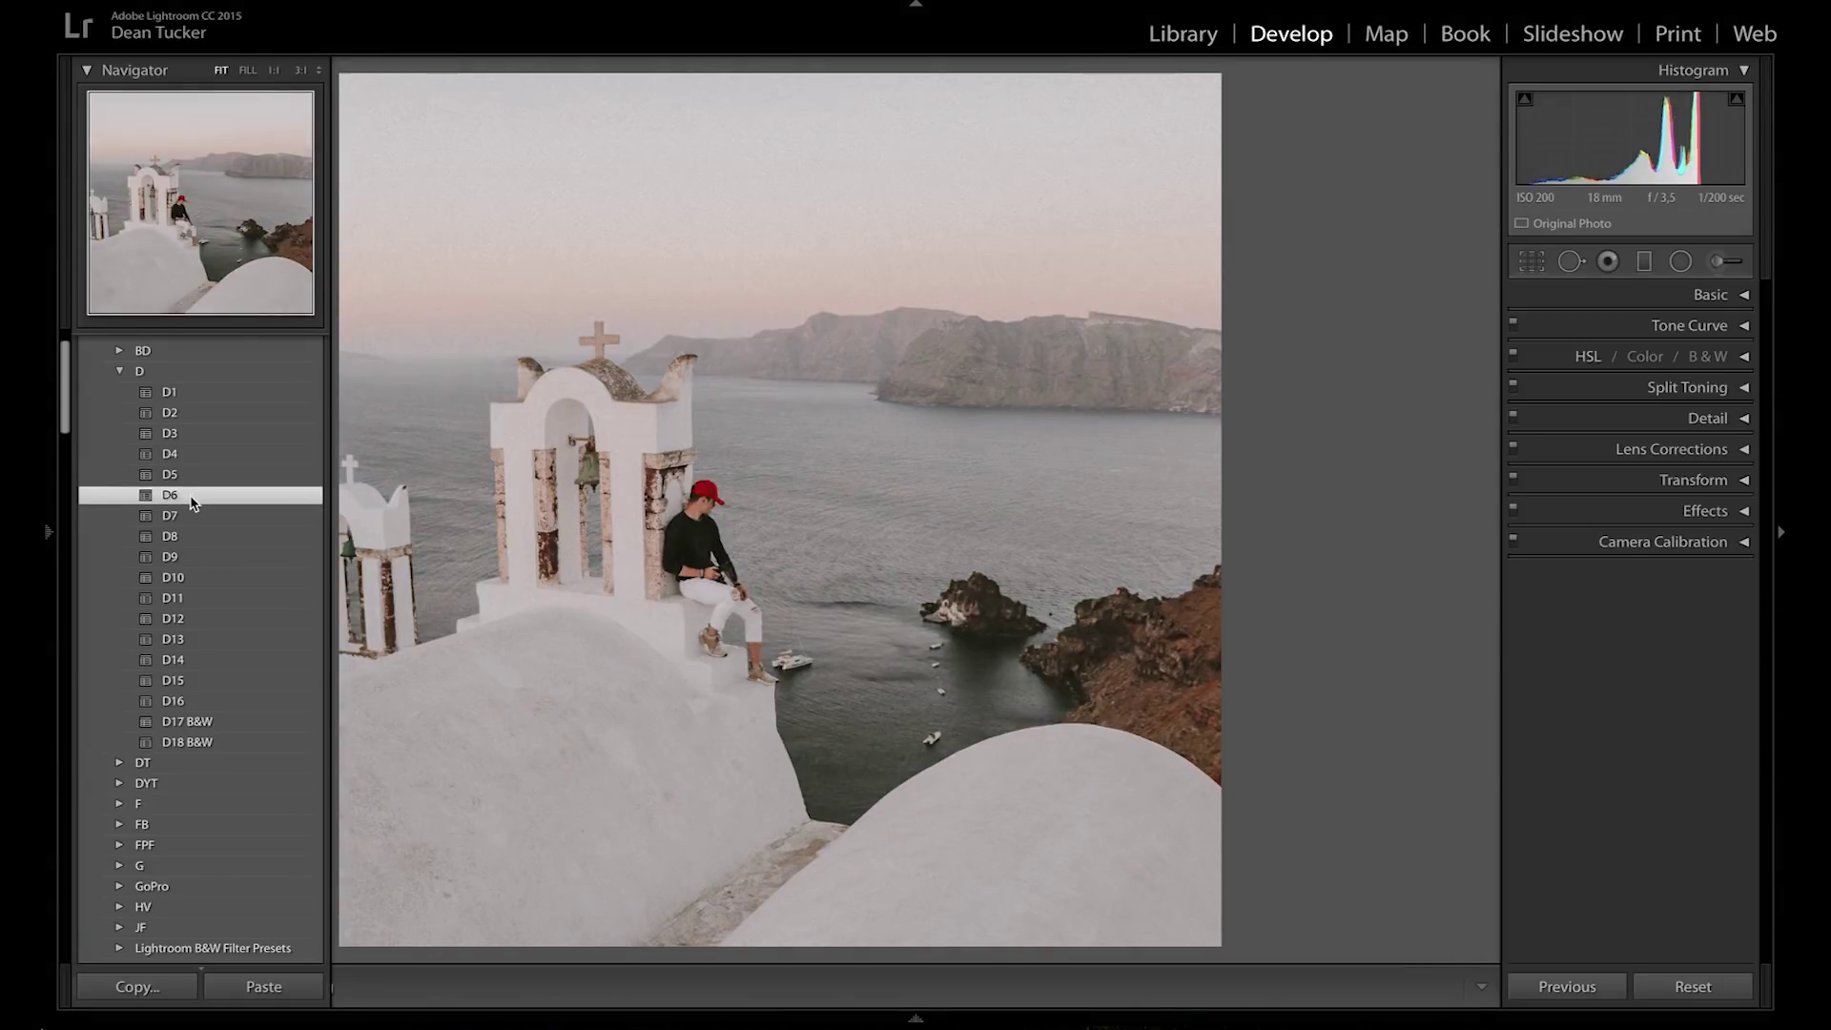
pyautogui.click(190, 518)
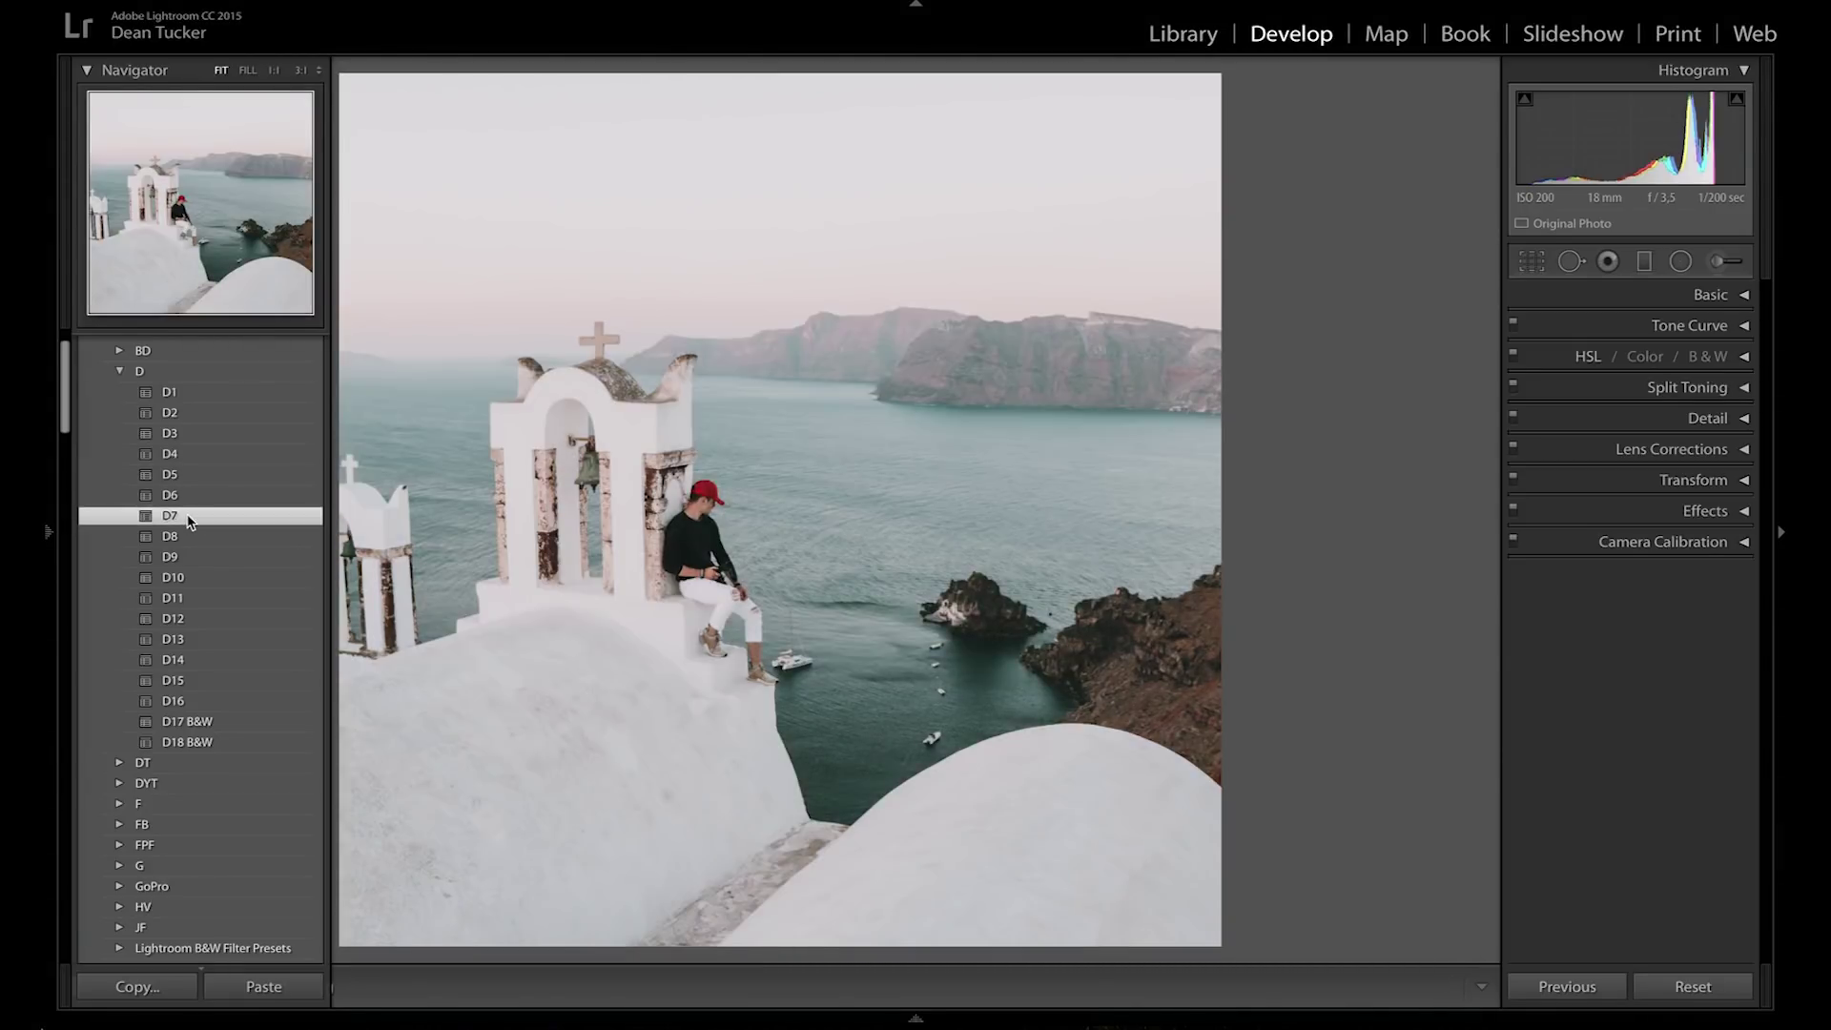
# Apply preset D7 to the Oia sunset photo and raise Exposure to +1.00.
pyautogui.moveTo(915, 1017)
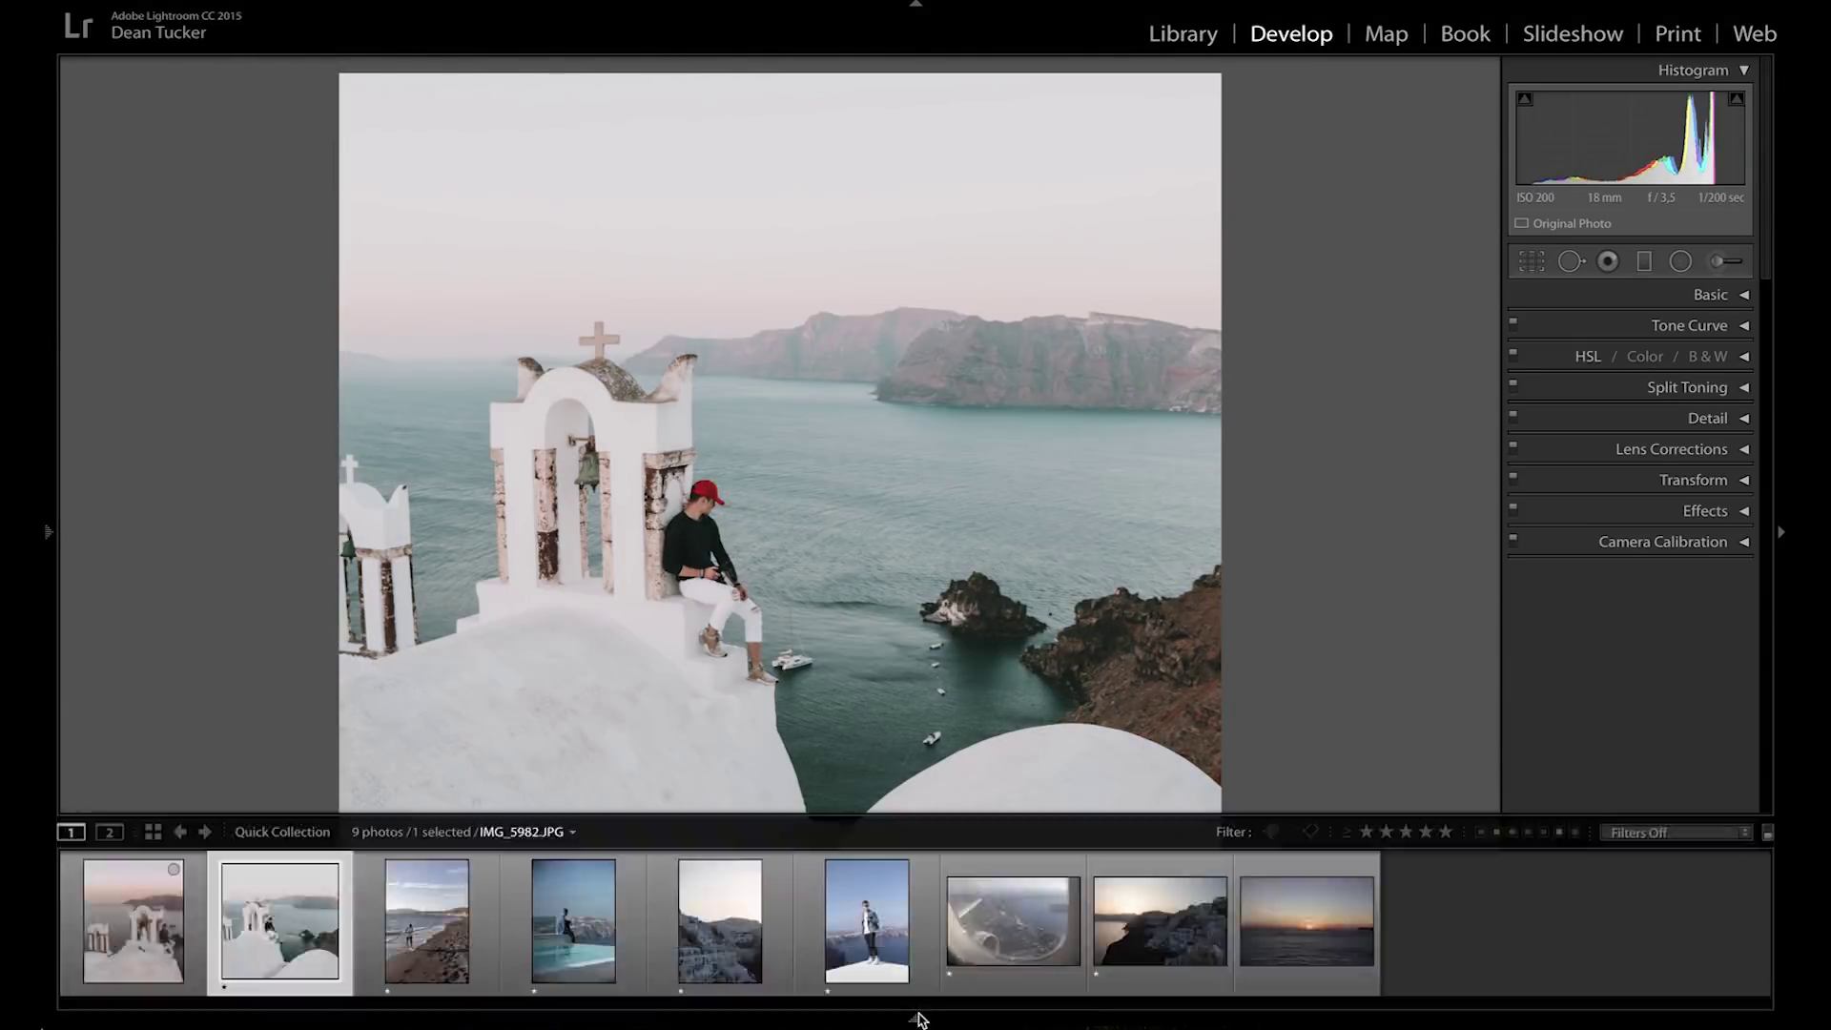
pyautogui.click(1160, 920)
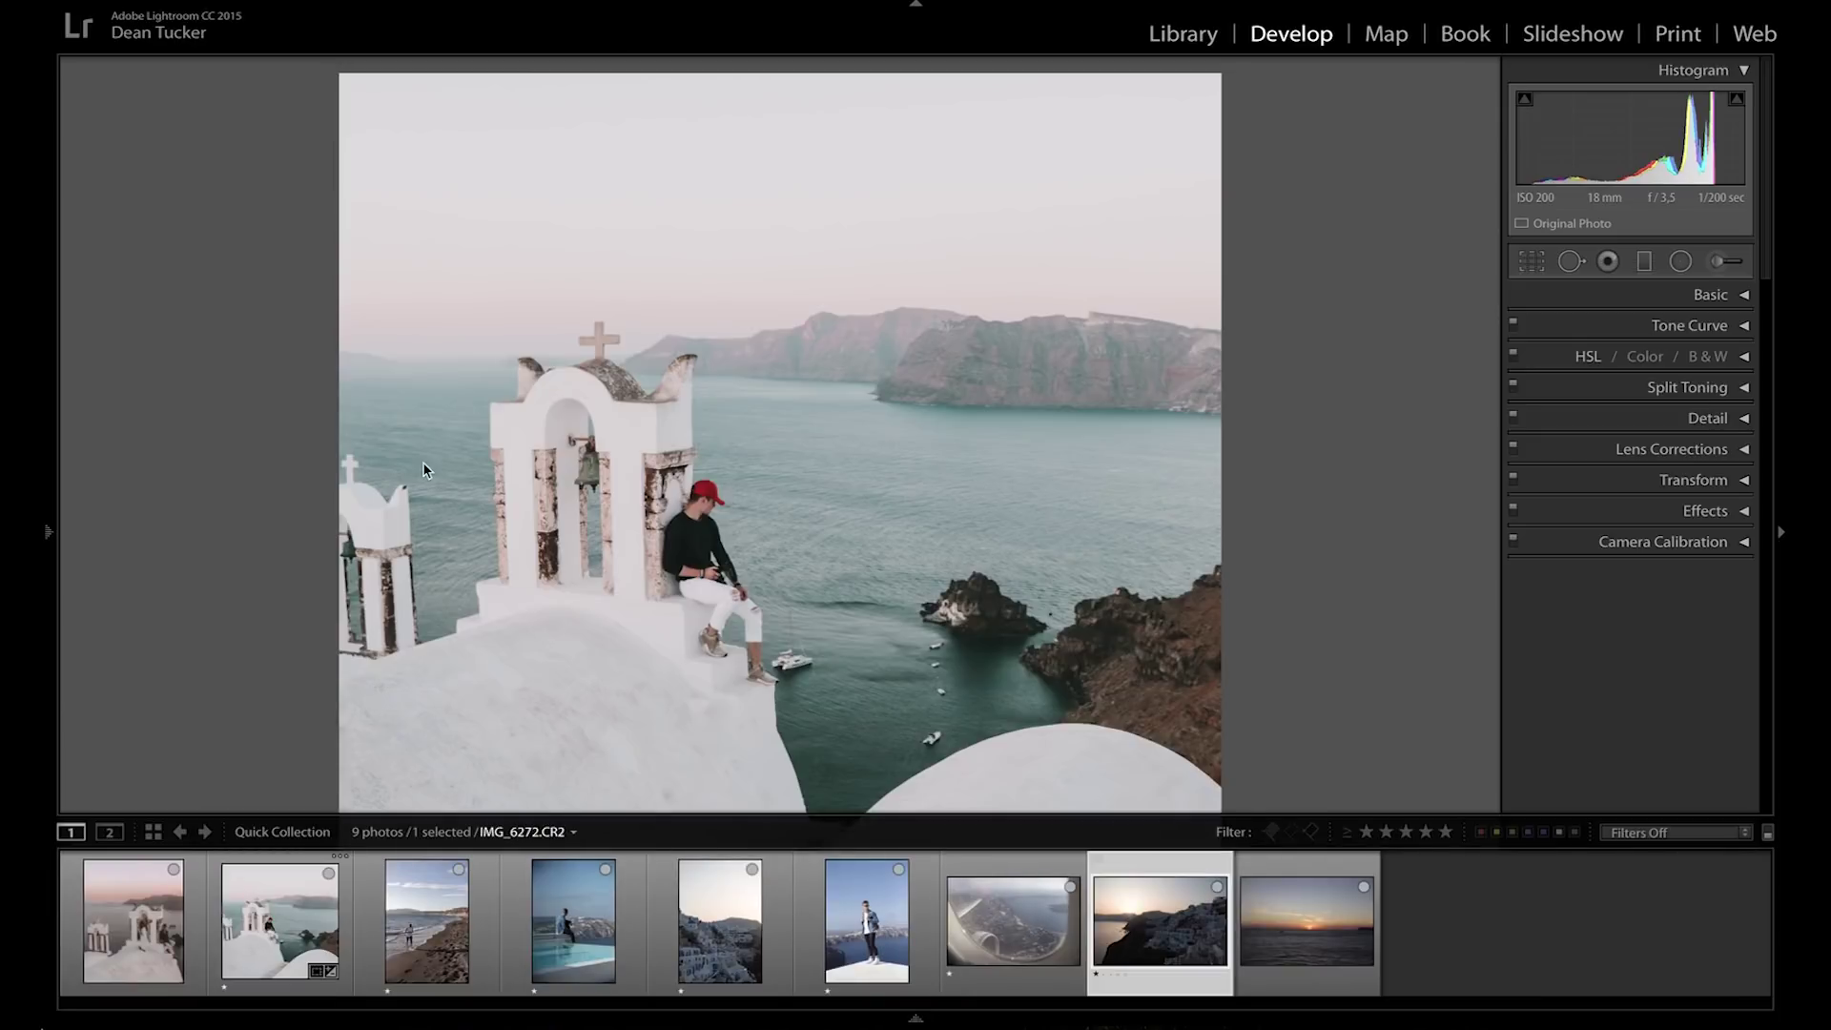
pyautogui.moveTo(49, 532)
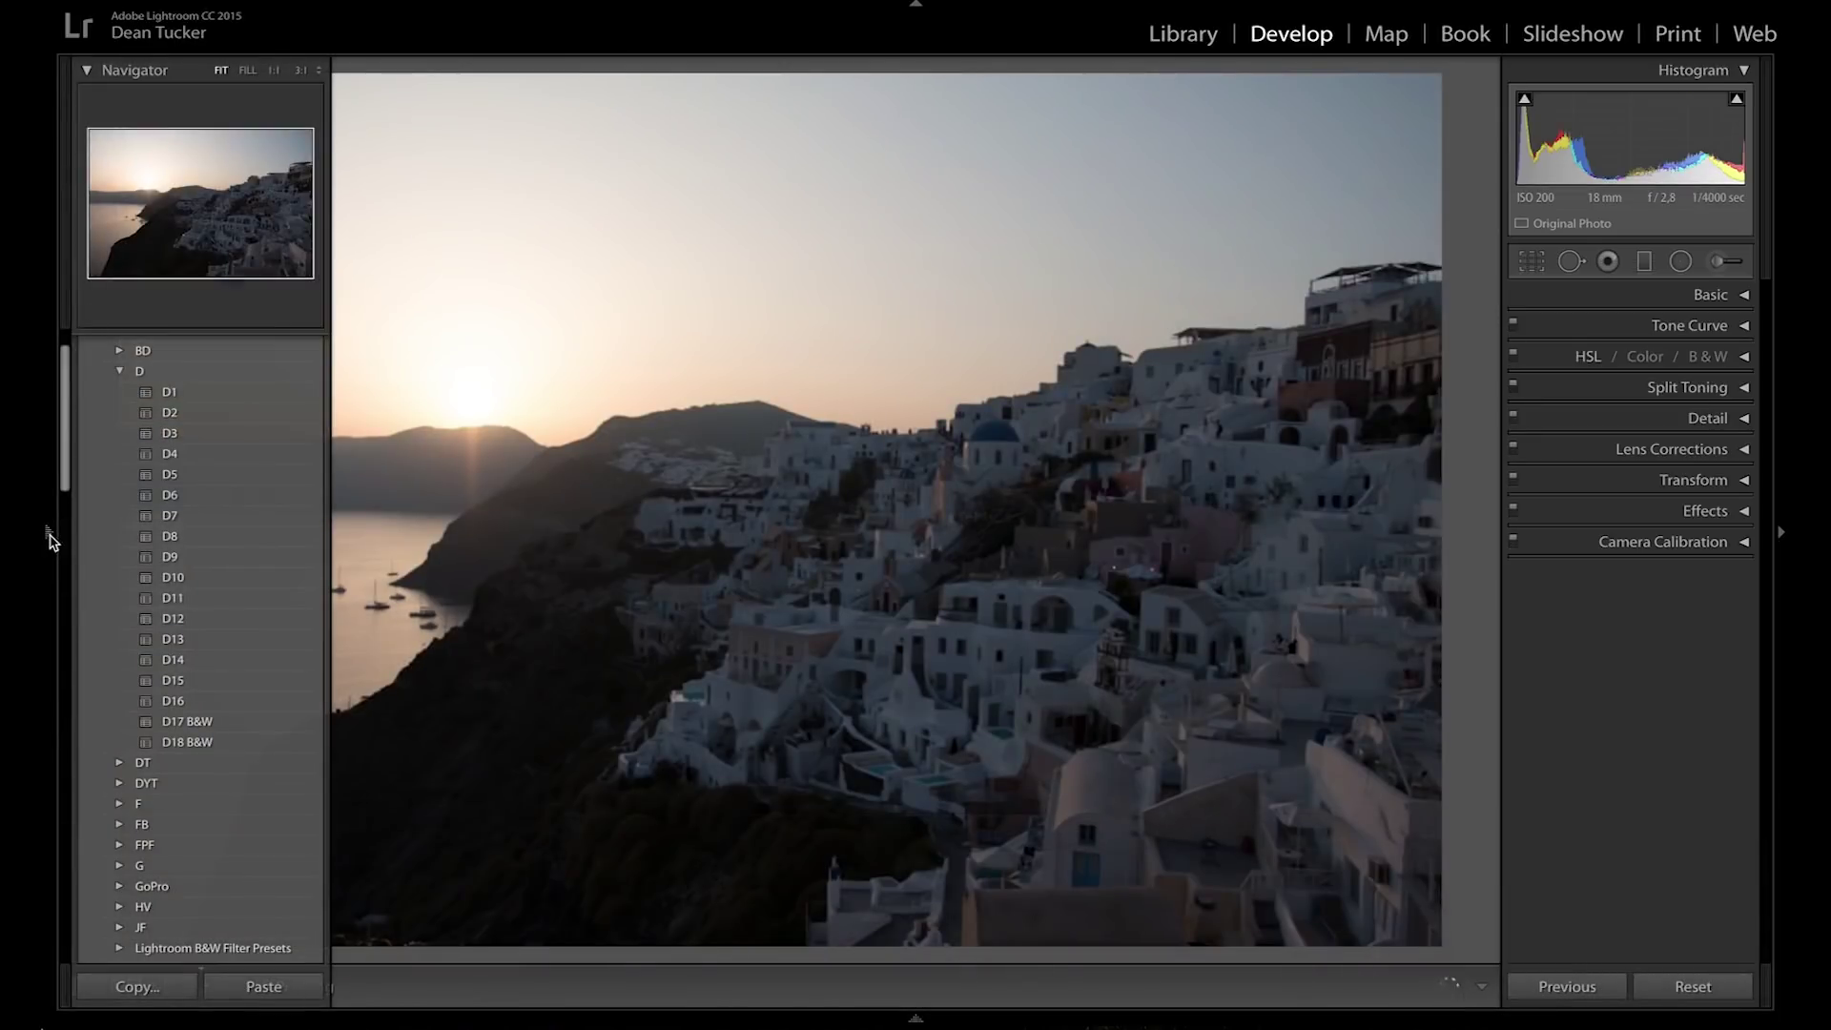
pyautogui.click(211, 513)
pyautogui.press('=')
pyautogui.press('=')
pyautogui.press('=')
pyautogui.press('=')
pyautogui.press('=')
pyautogui.press('=')
pyautogui.press('=')
pyautogui.press('=')
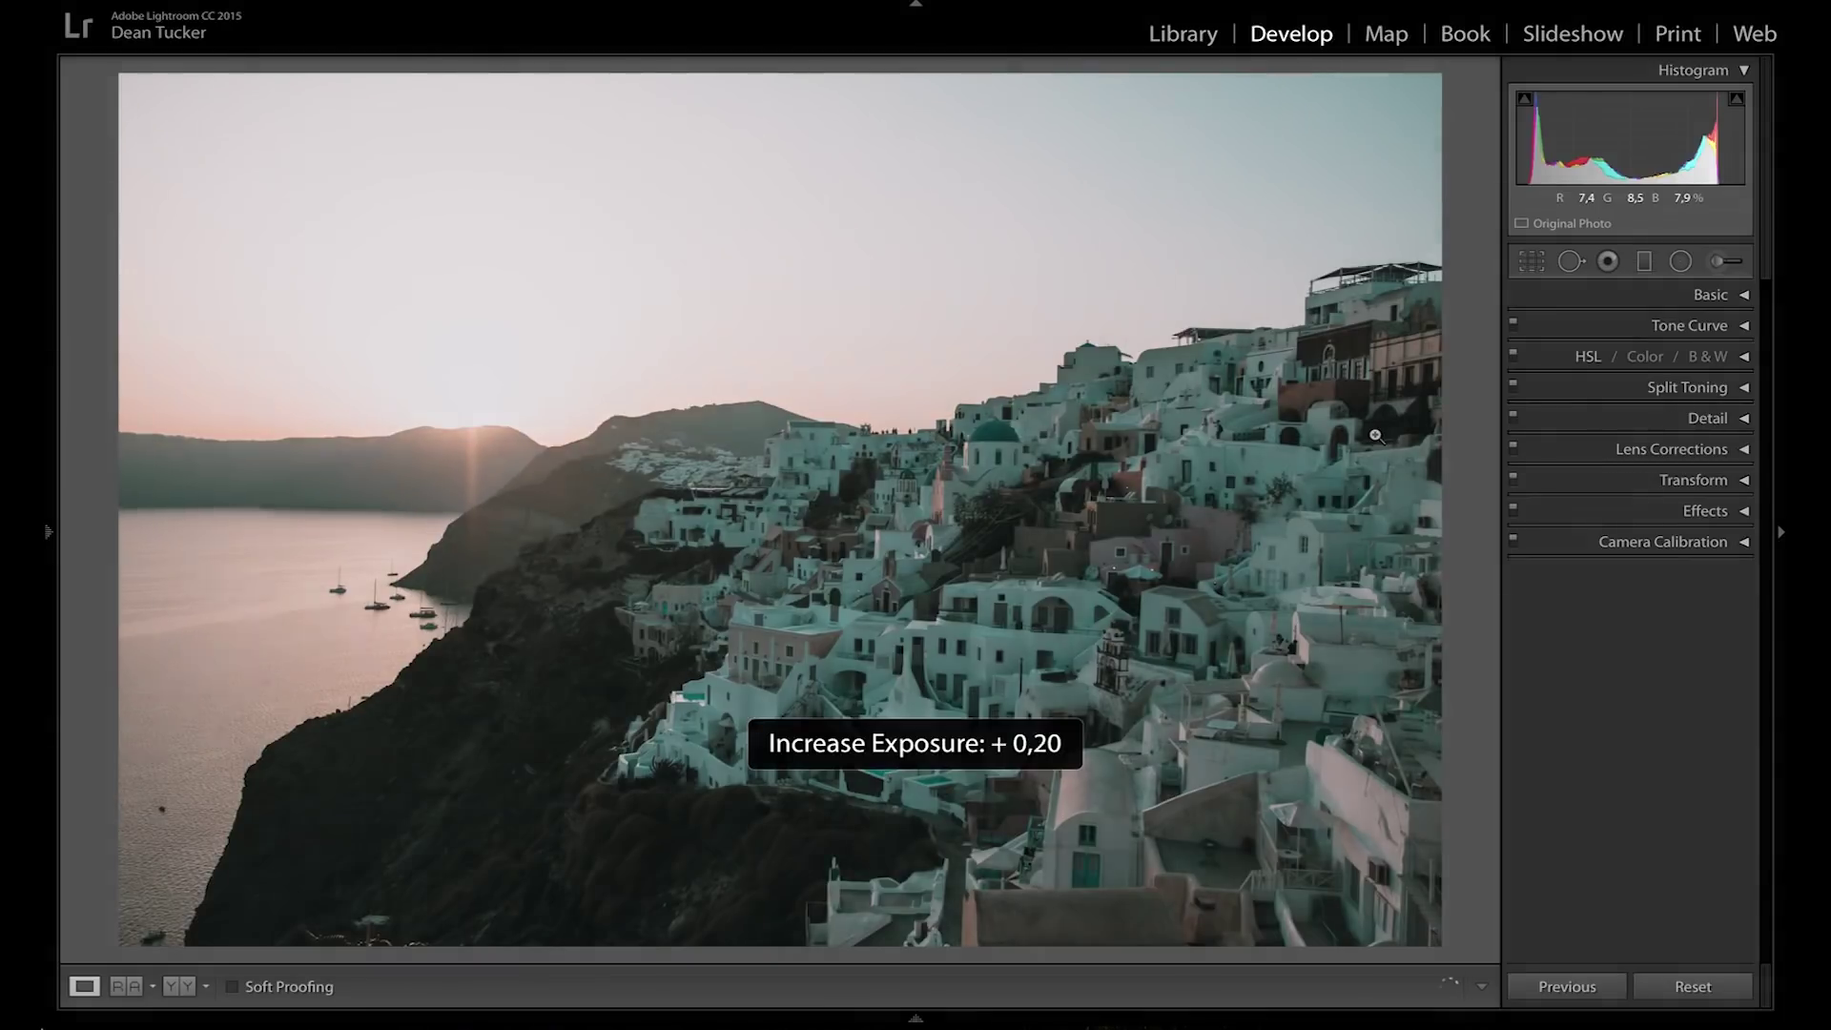
pyautogui.press('=')
pyautogui.press('=')
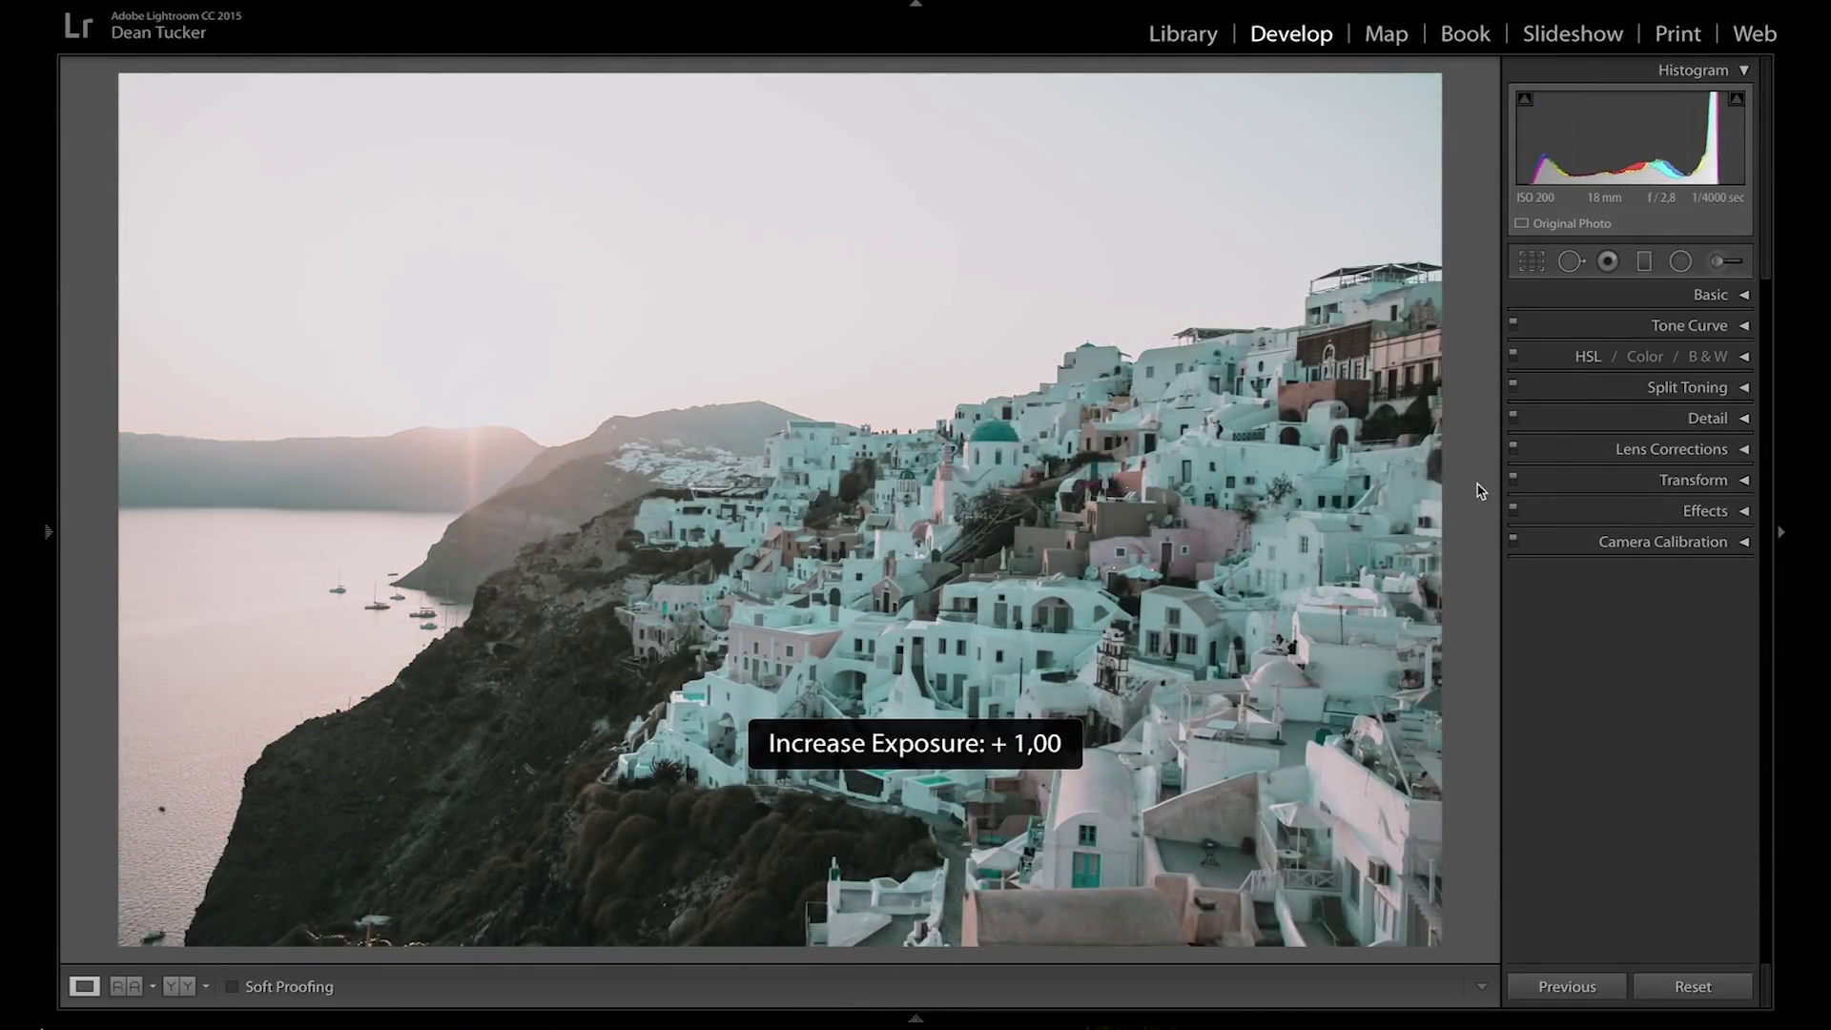
# Warm the sunset photo's Temp and straighten it with a slight crop rotation.
pyautogui.click(1741, 290)
pyautogui.moveTo(1634, 388); pyautogui.dragTo(1632, 387)
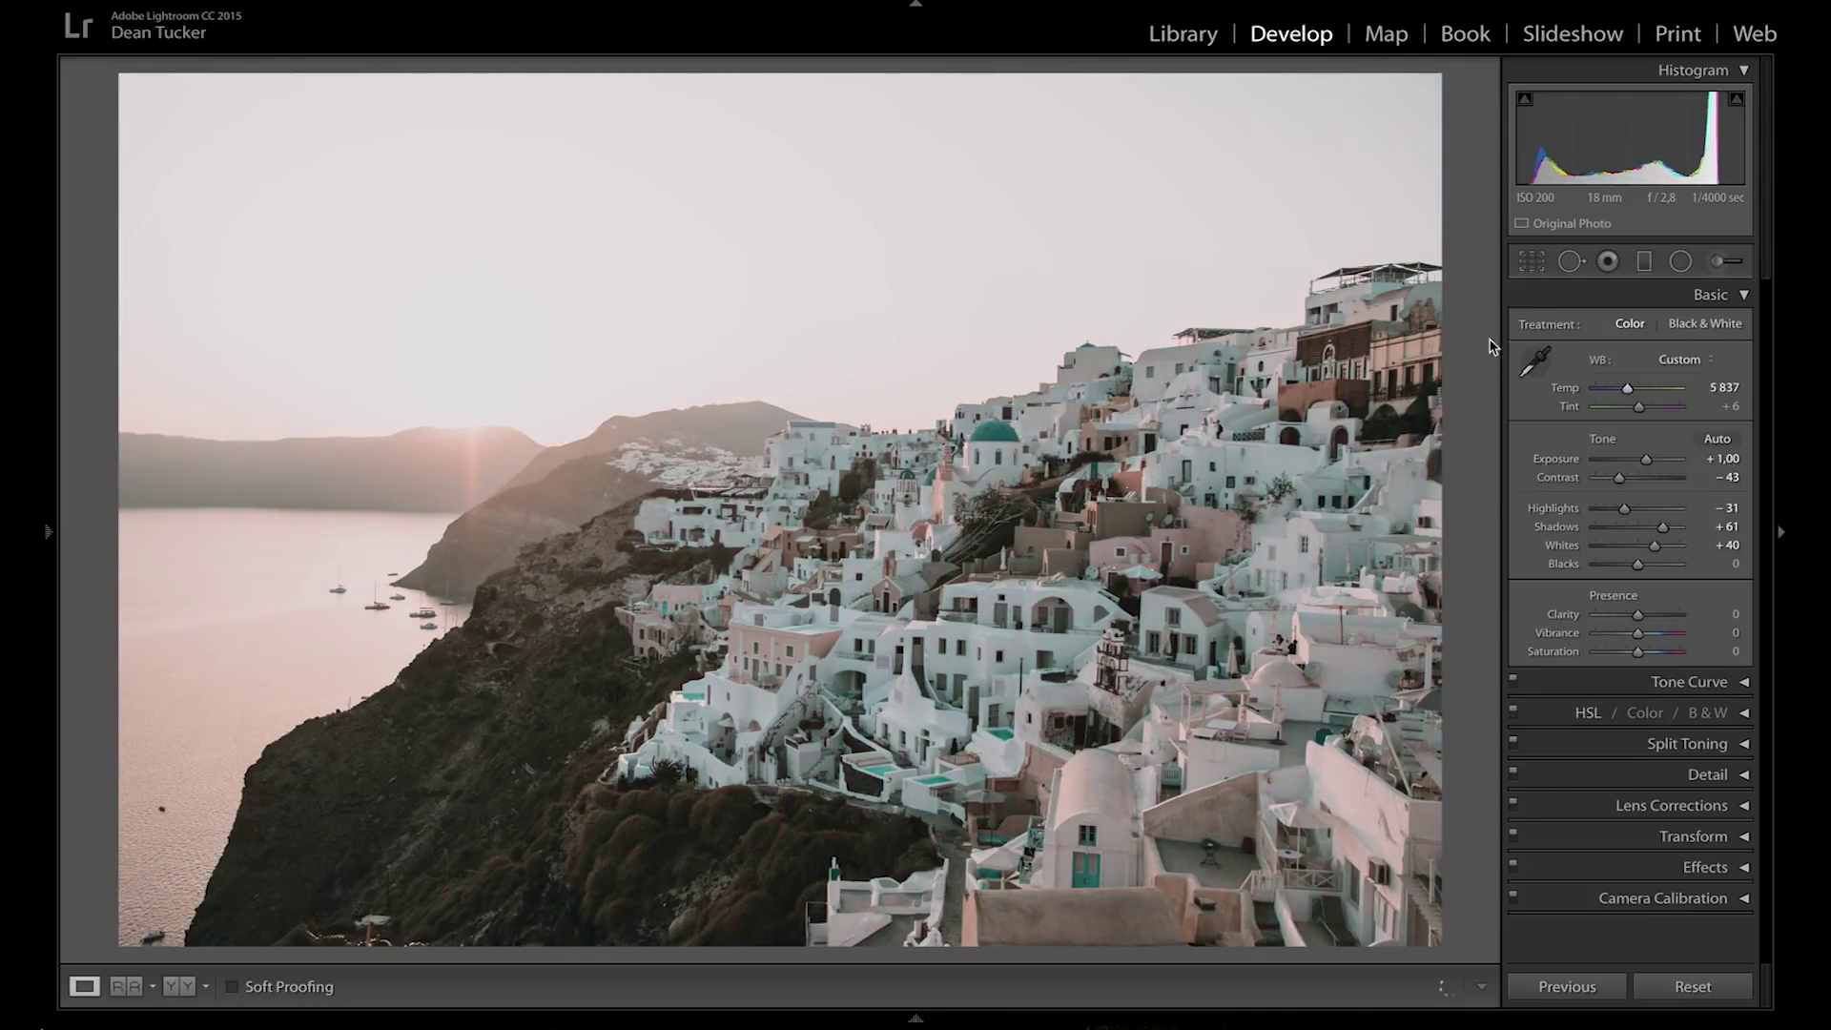
pyautogui.press('r')
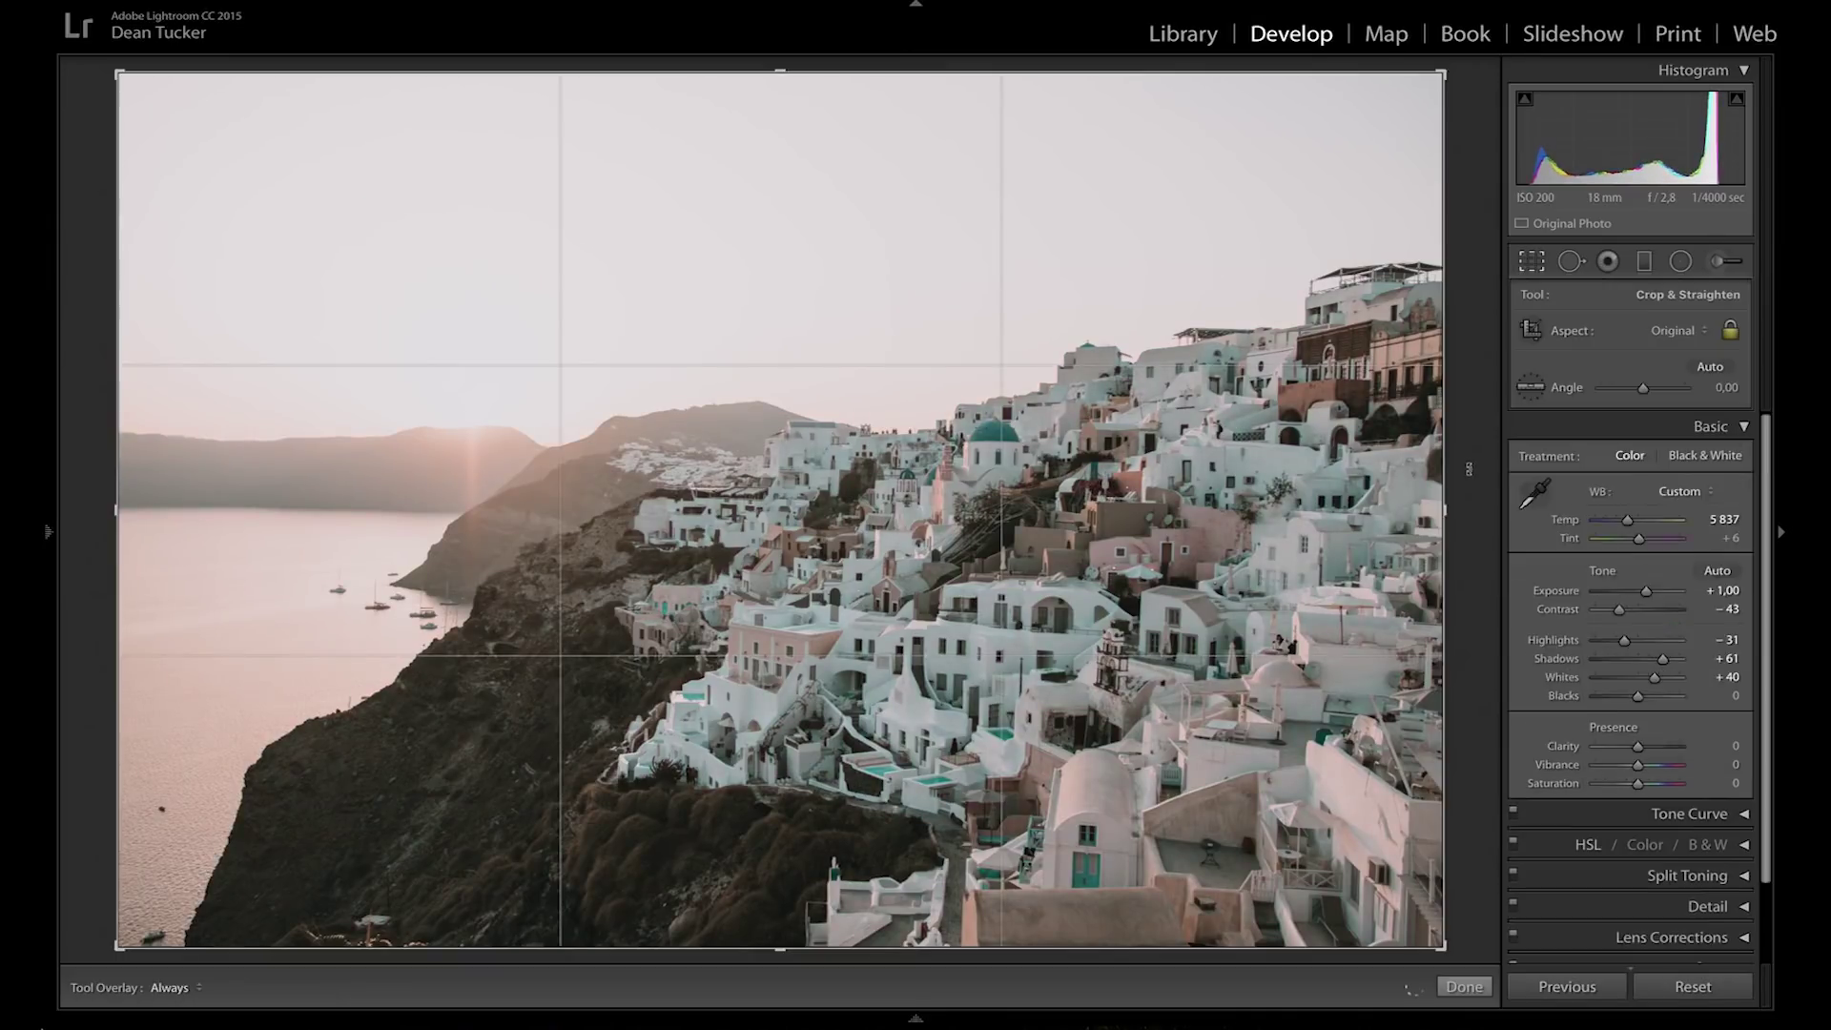
pyautogui.moveTo(1473, 474); pyautogui.dragTo(1469, 454)
pyautogui.press('Return')
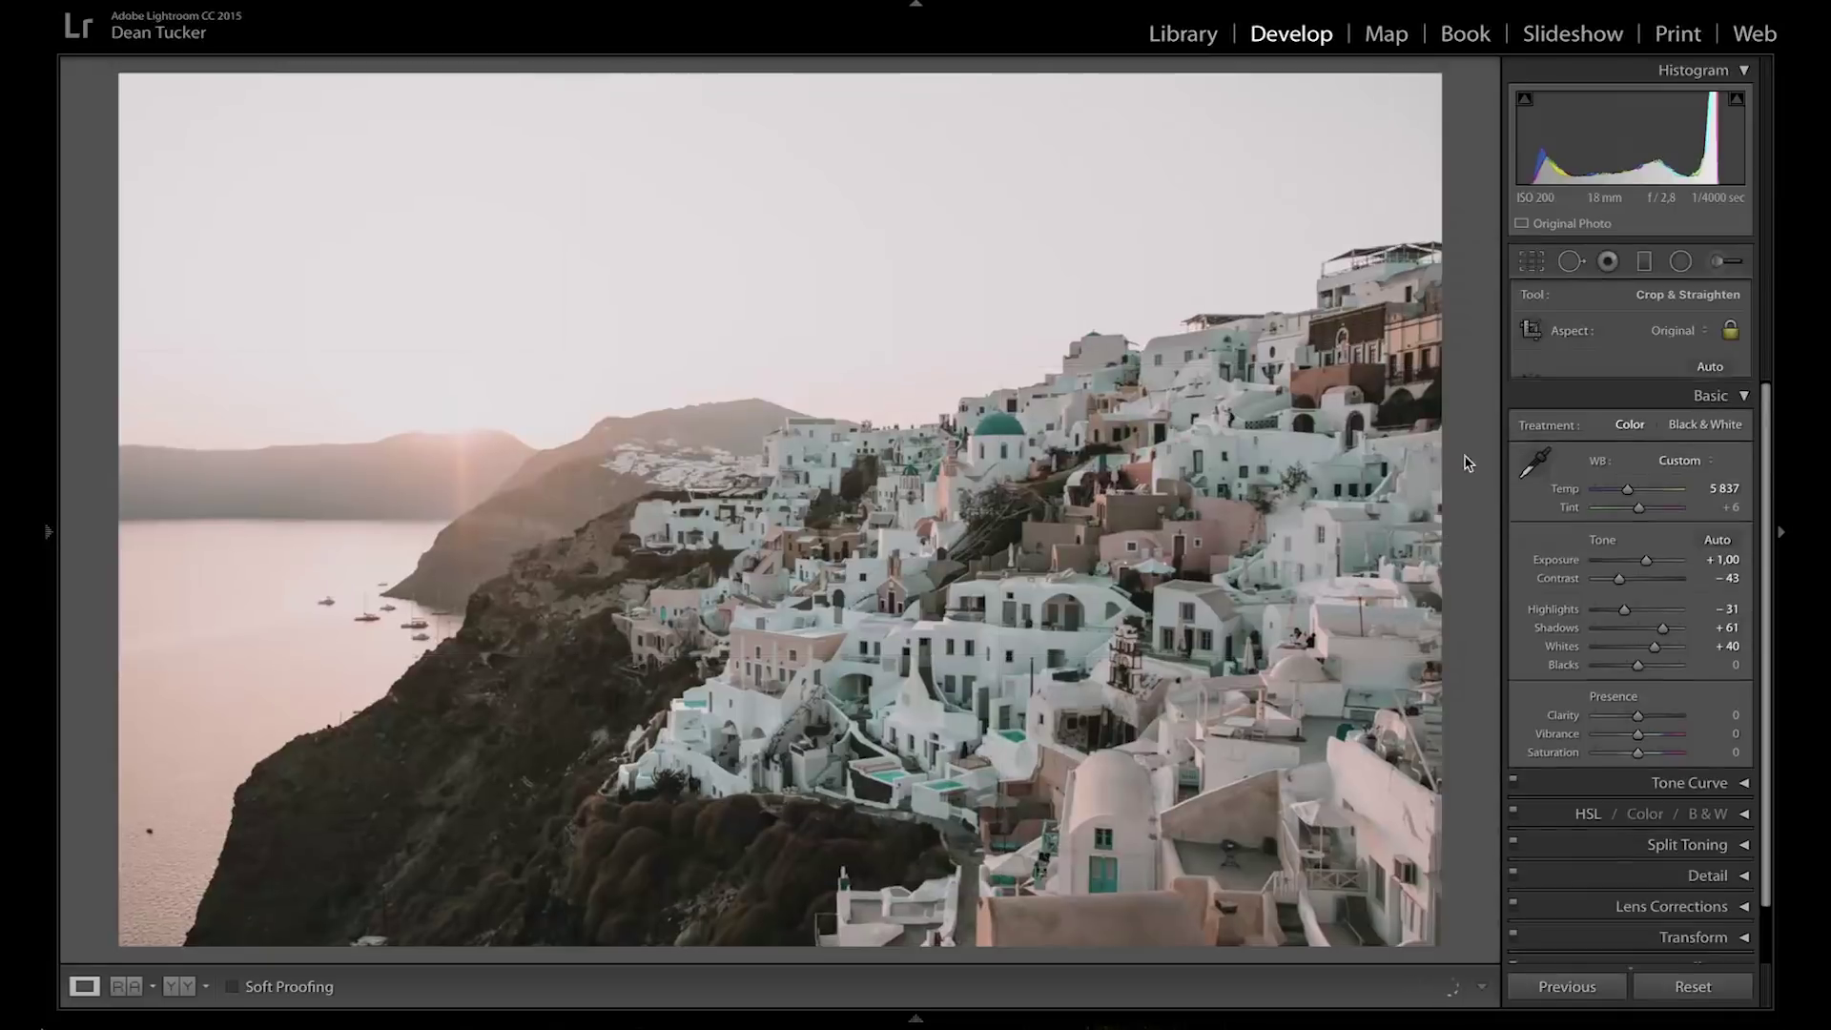
# Apply preset D8 to the sunset photo, then switch to the pool photo.
pyautogui.click(48, 531)
pyautogui.click(172, 537)
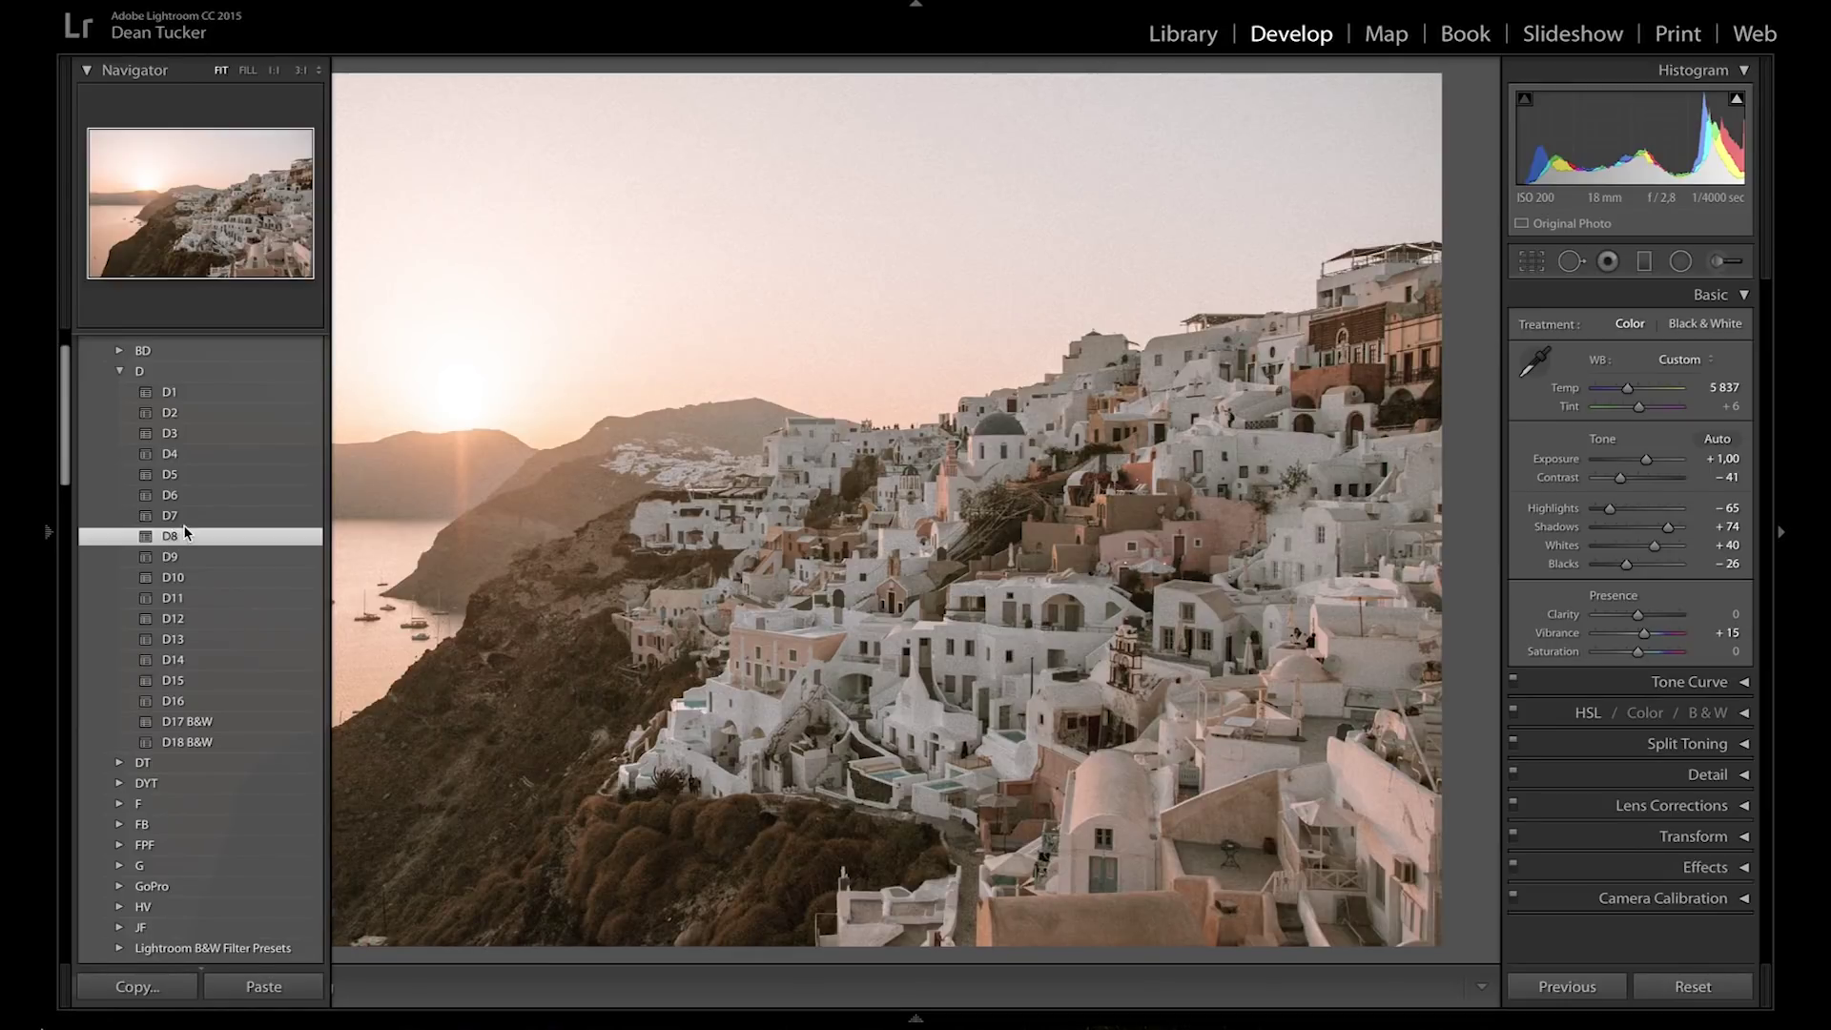
pyautogui.moveTo(613, 1015)
pyautogui.click(613, 937)
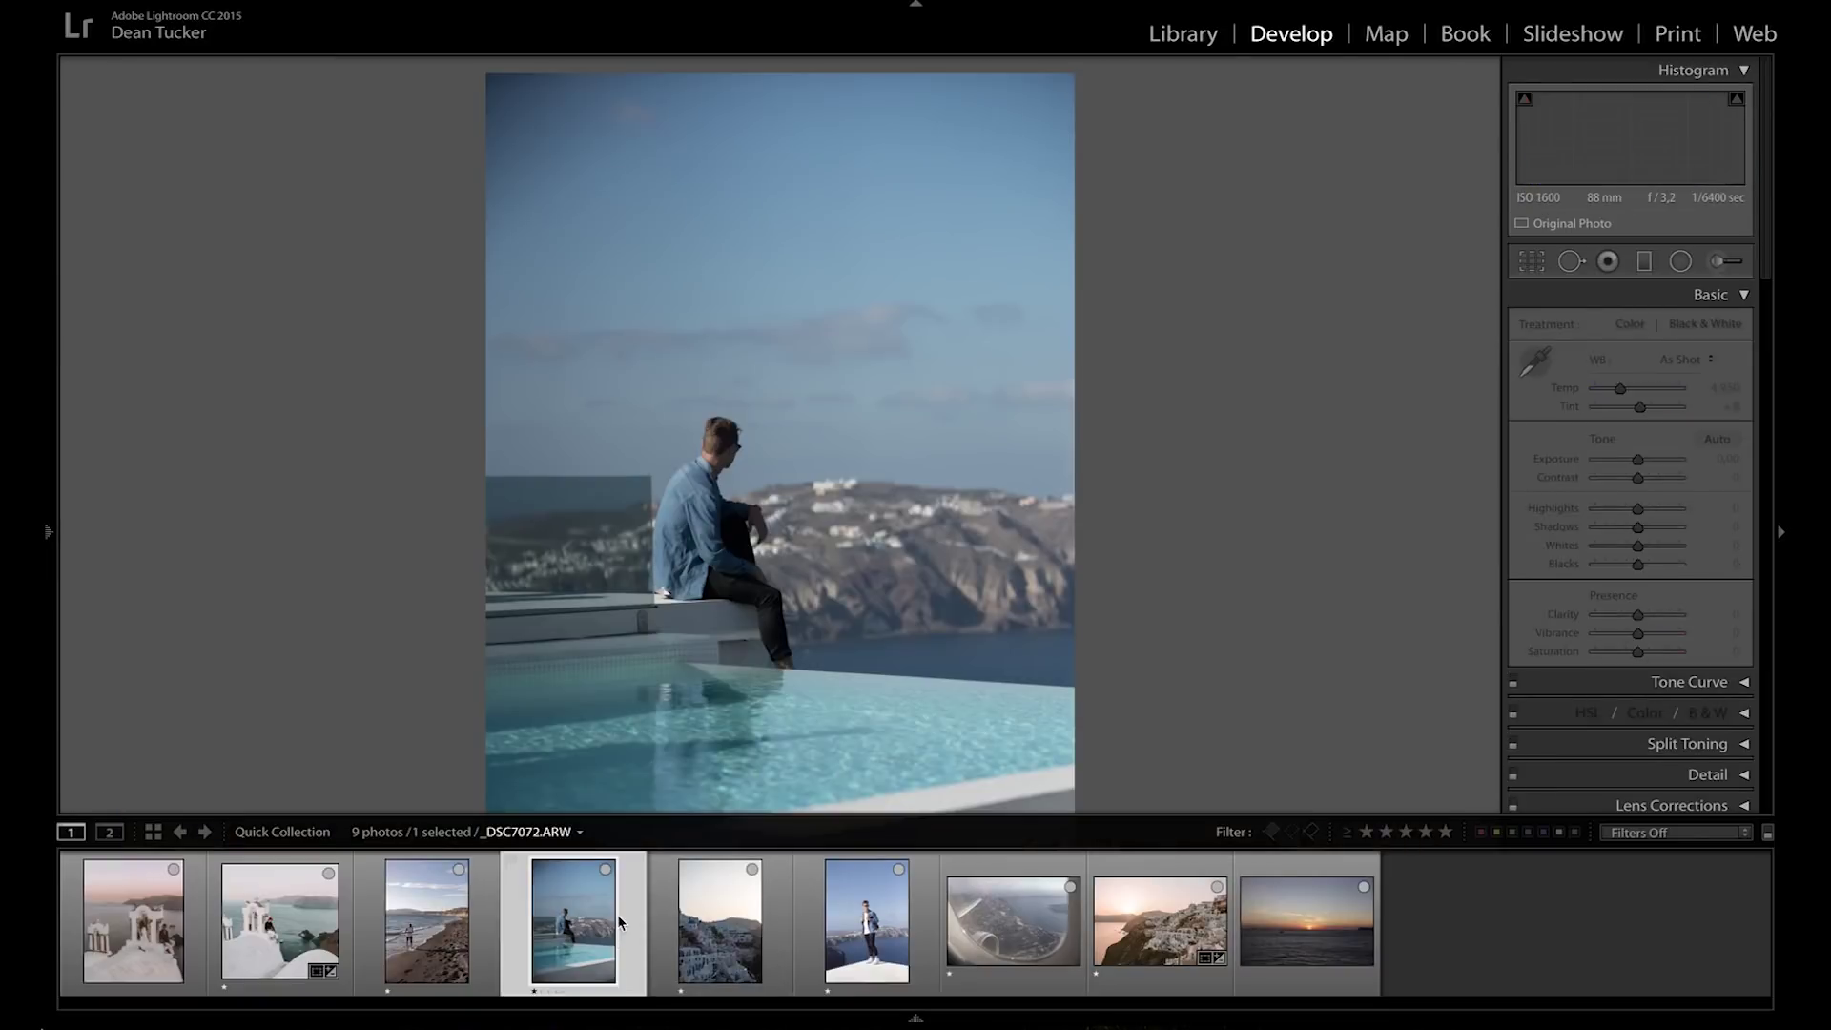
# Crop the pool photo 1 x 1 and try presets D9, D10 and D12, ending on D13.
pyautogui.moveTo(49, 531)
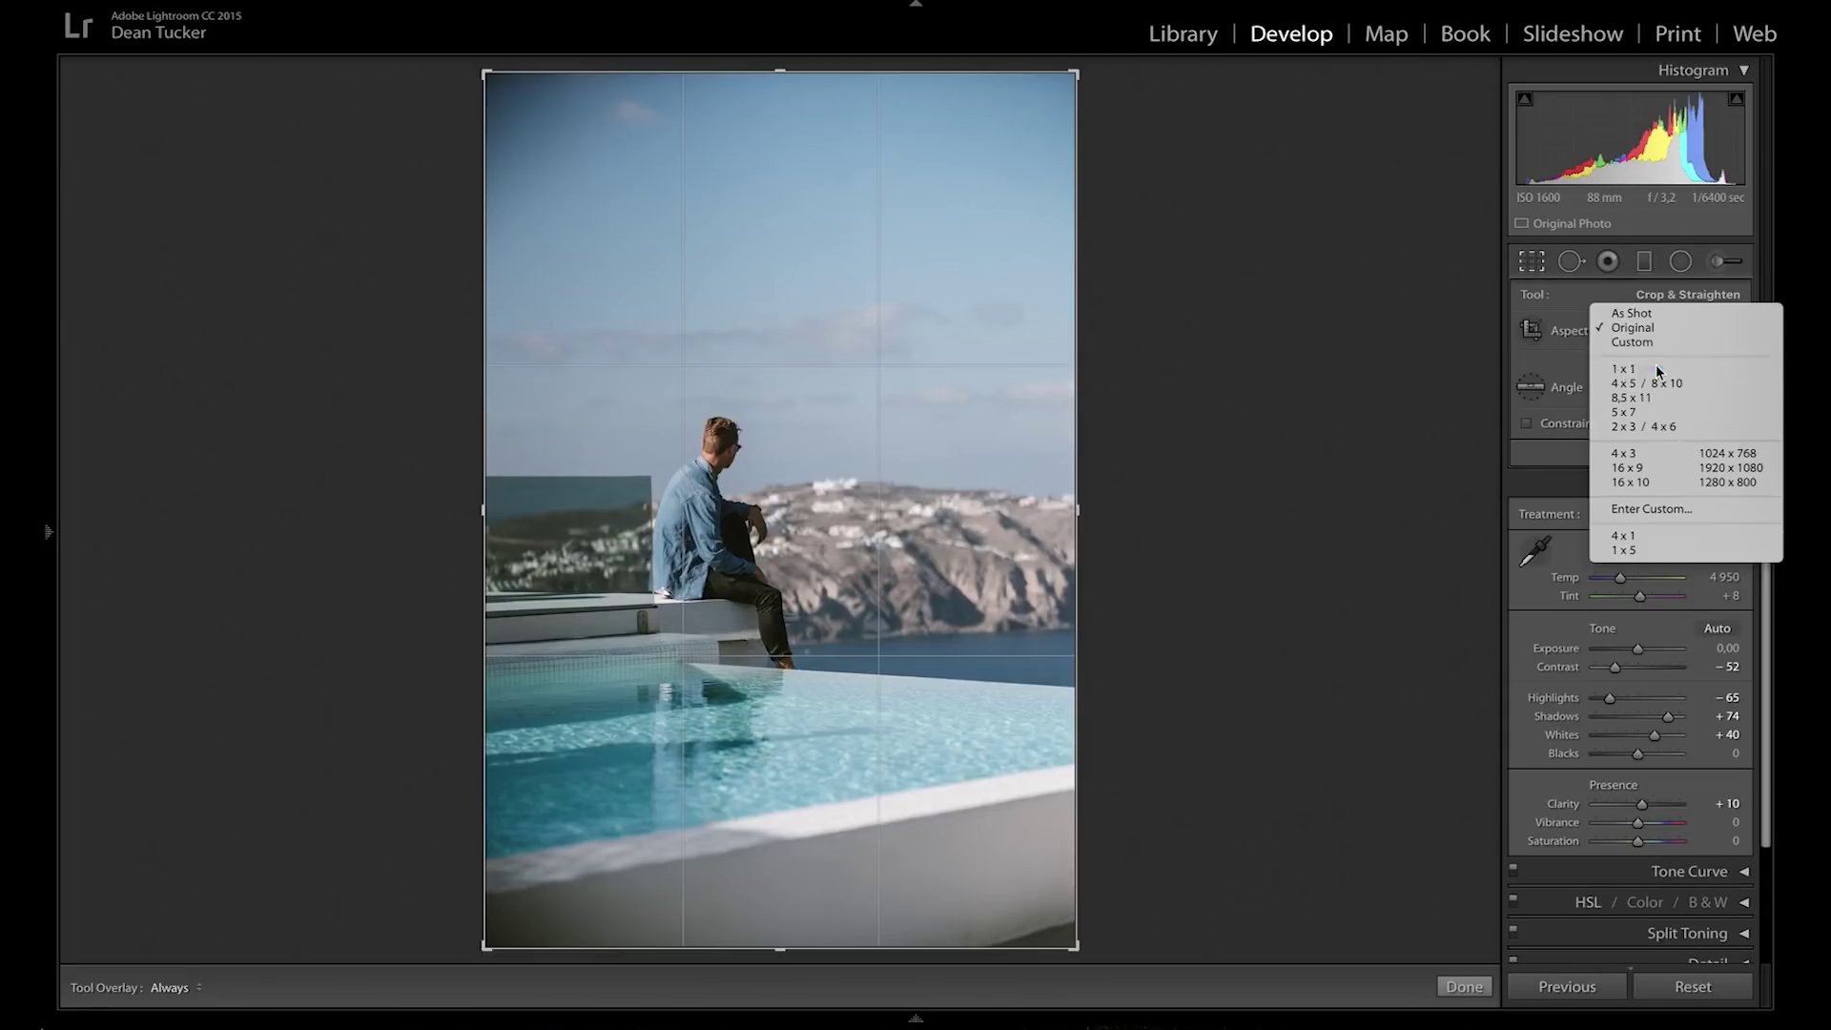
pyautogui.click(1655, 364)
pyautogui.click(222, 556)
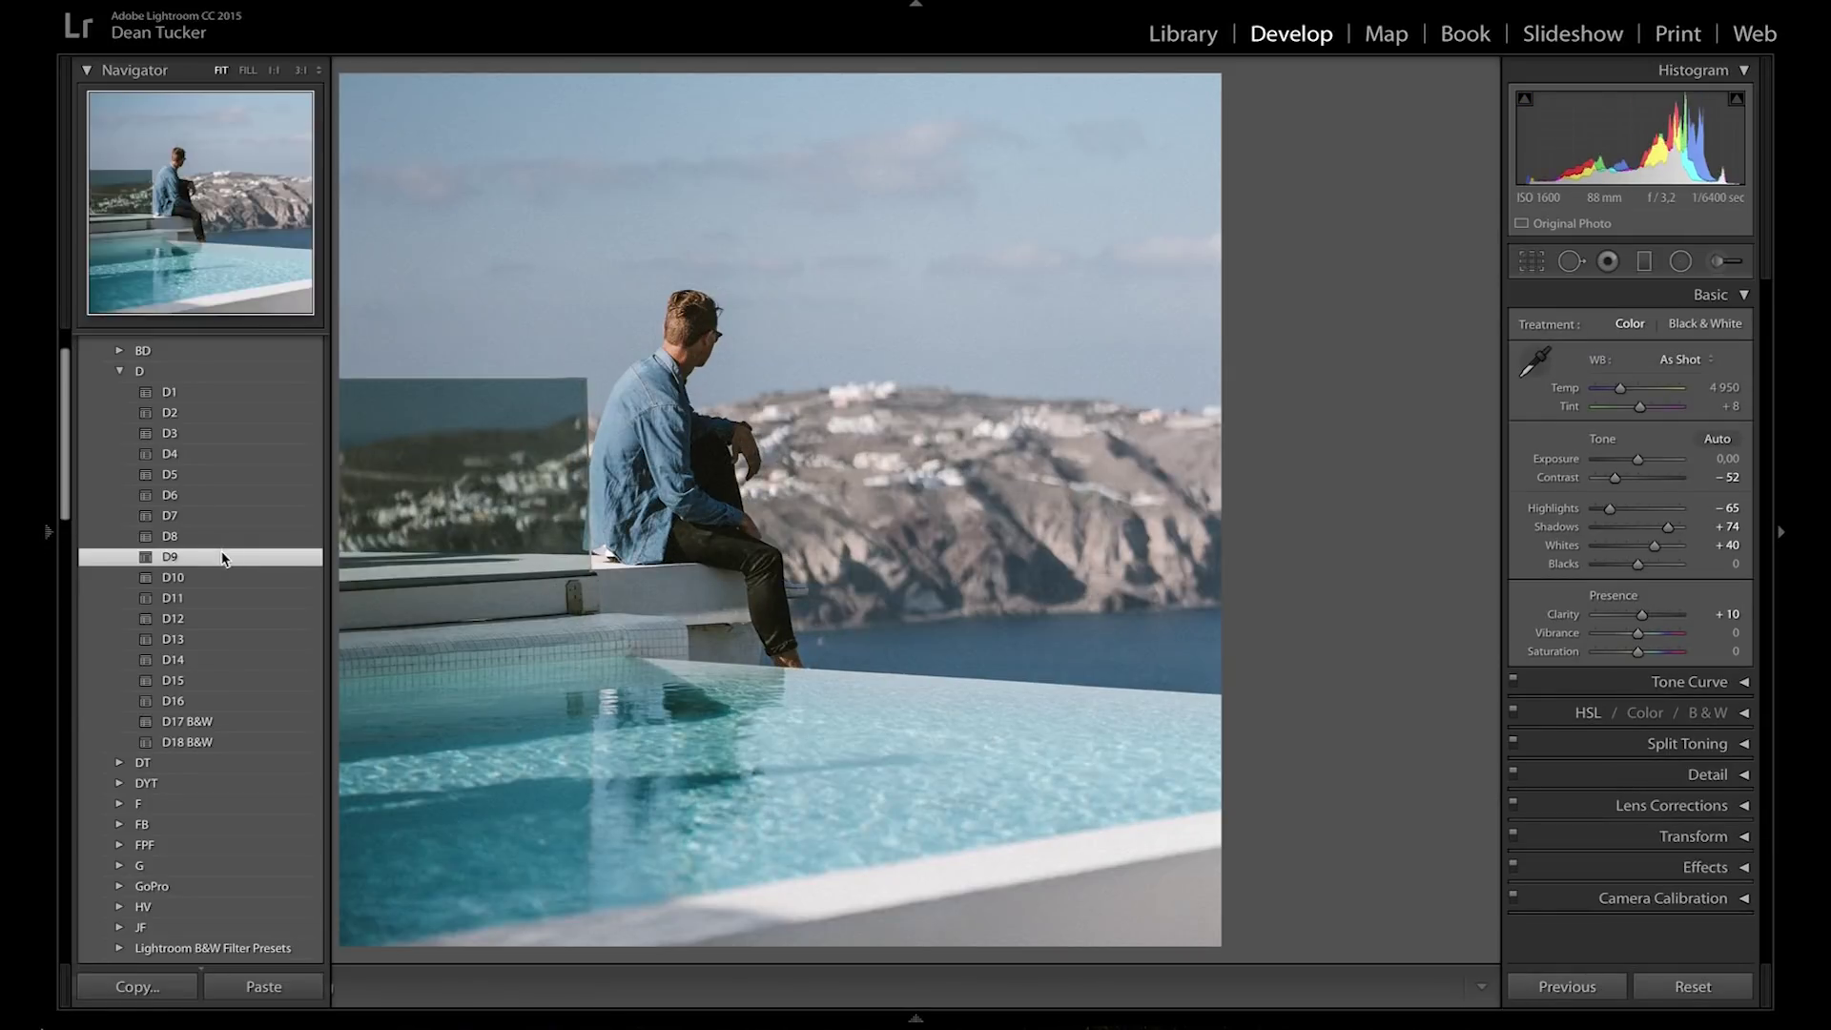
pyautogui.click(233, 577)
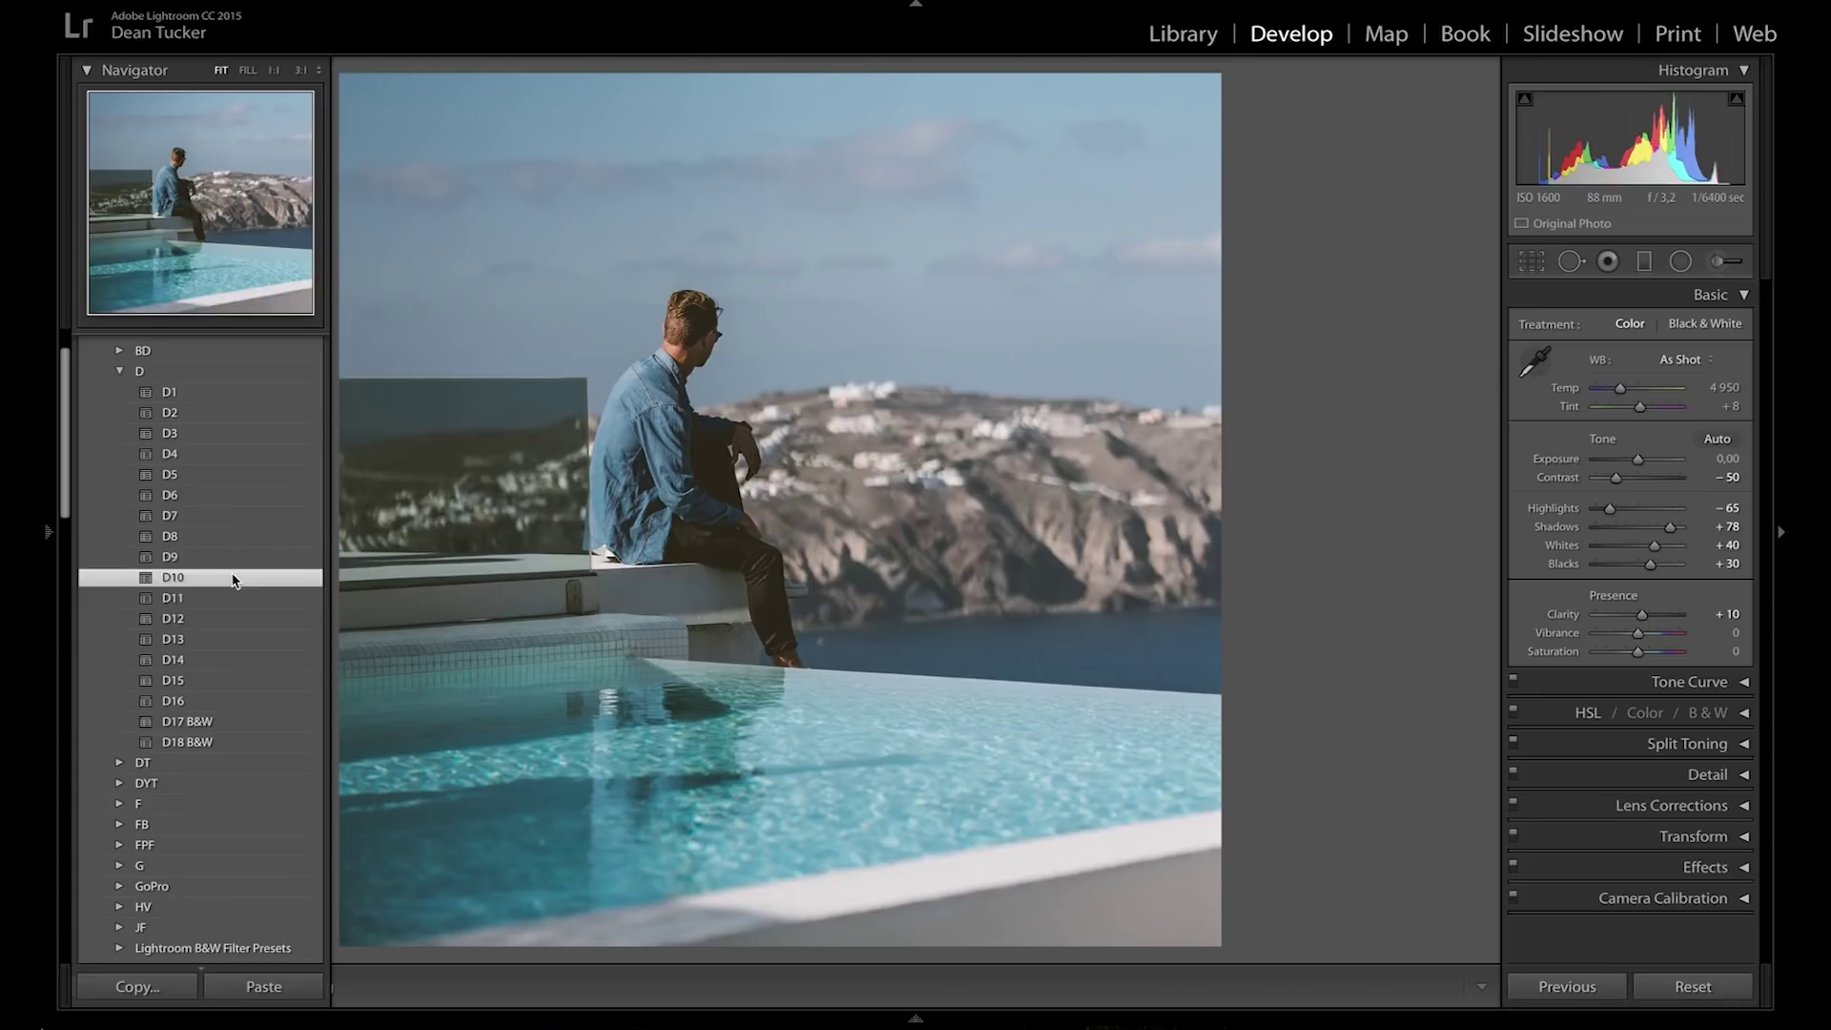
pyautogui.click(193, 625)
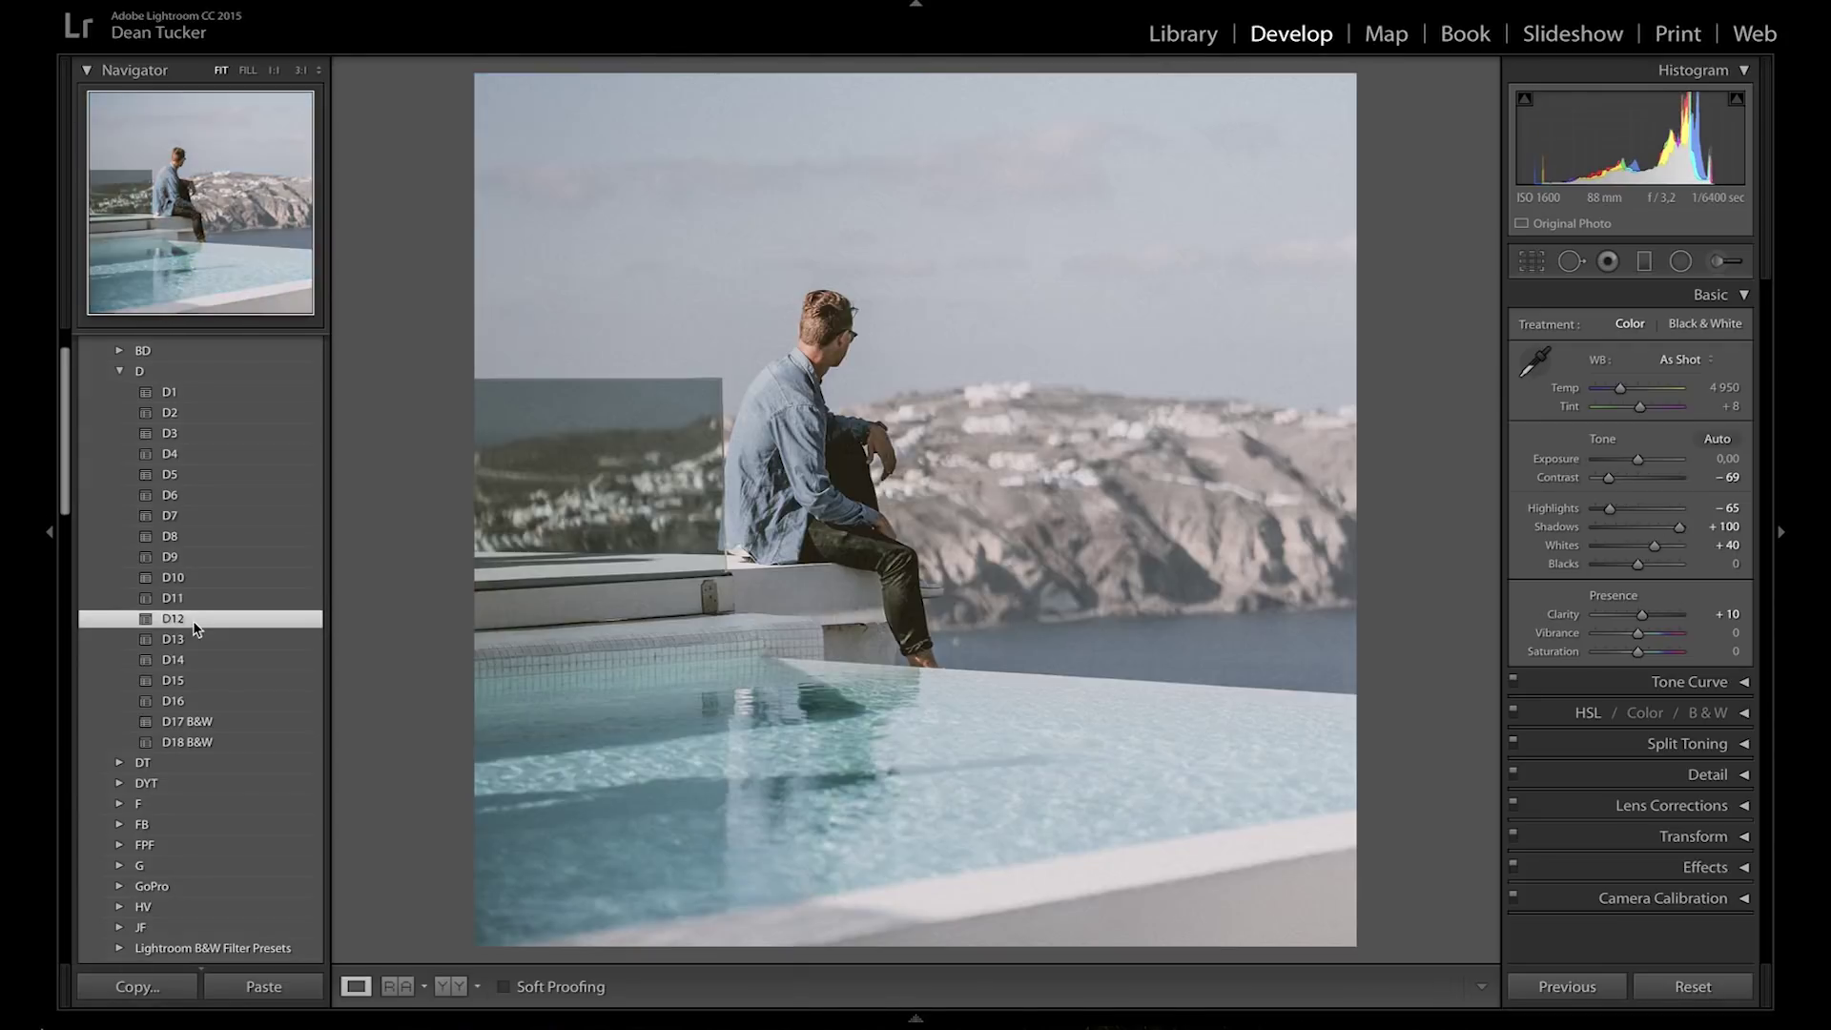
pyautogui.click(197, 639)
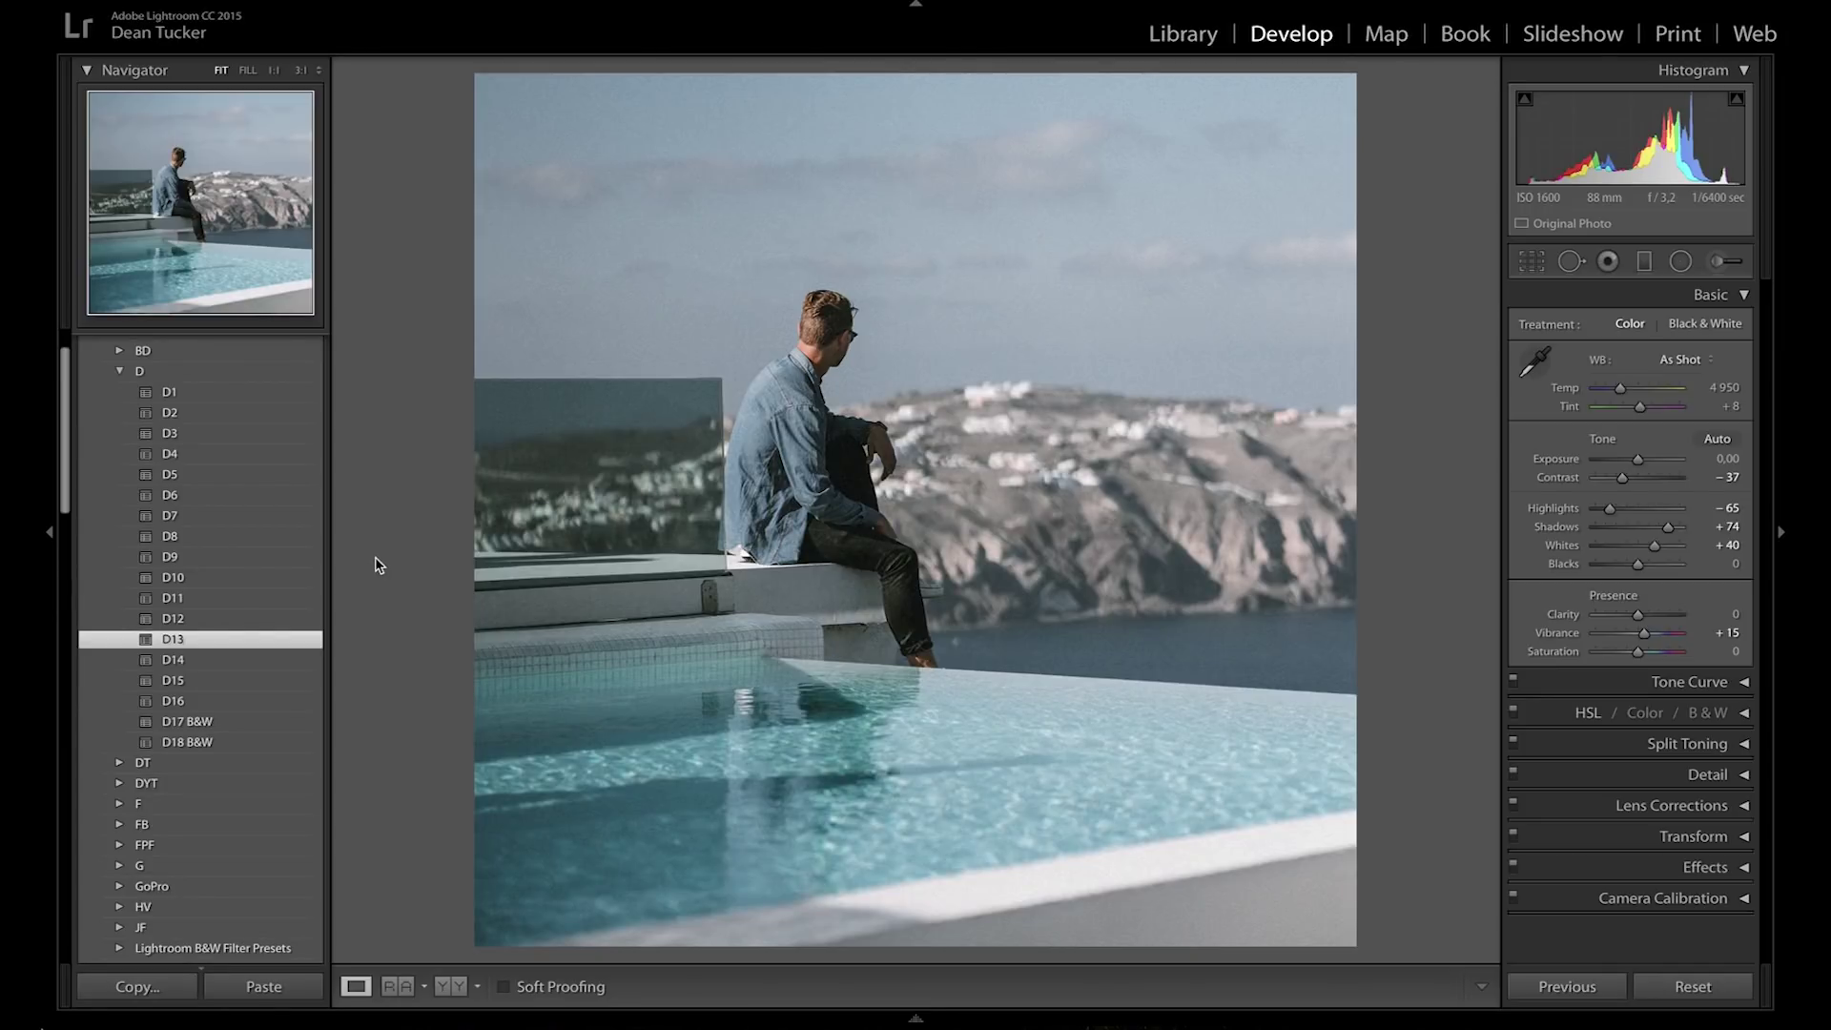
# Try presets D13–D15 on the standing-man photo, keep D16, then return to the bell-tower photo.
pyautogui.moveTo(903, 1014)
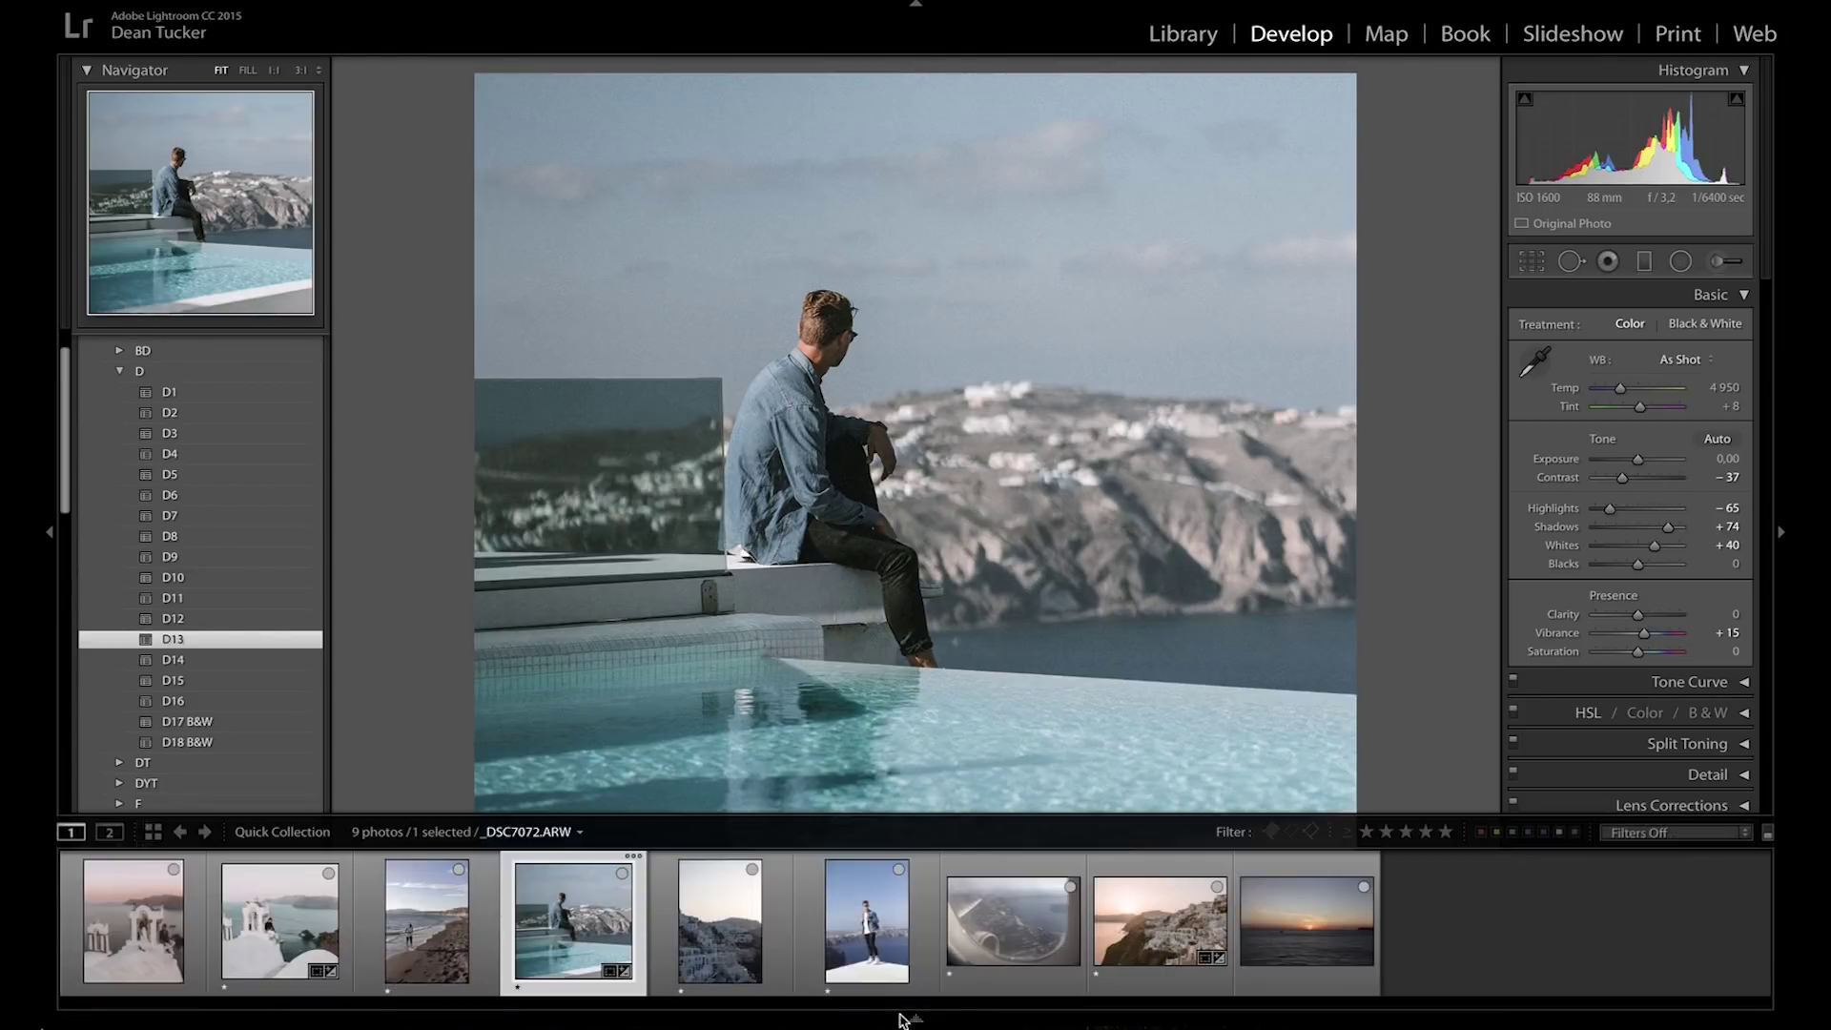
pyautogui.click(839, 915)
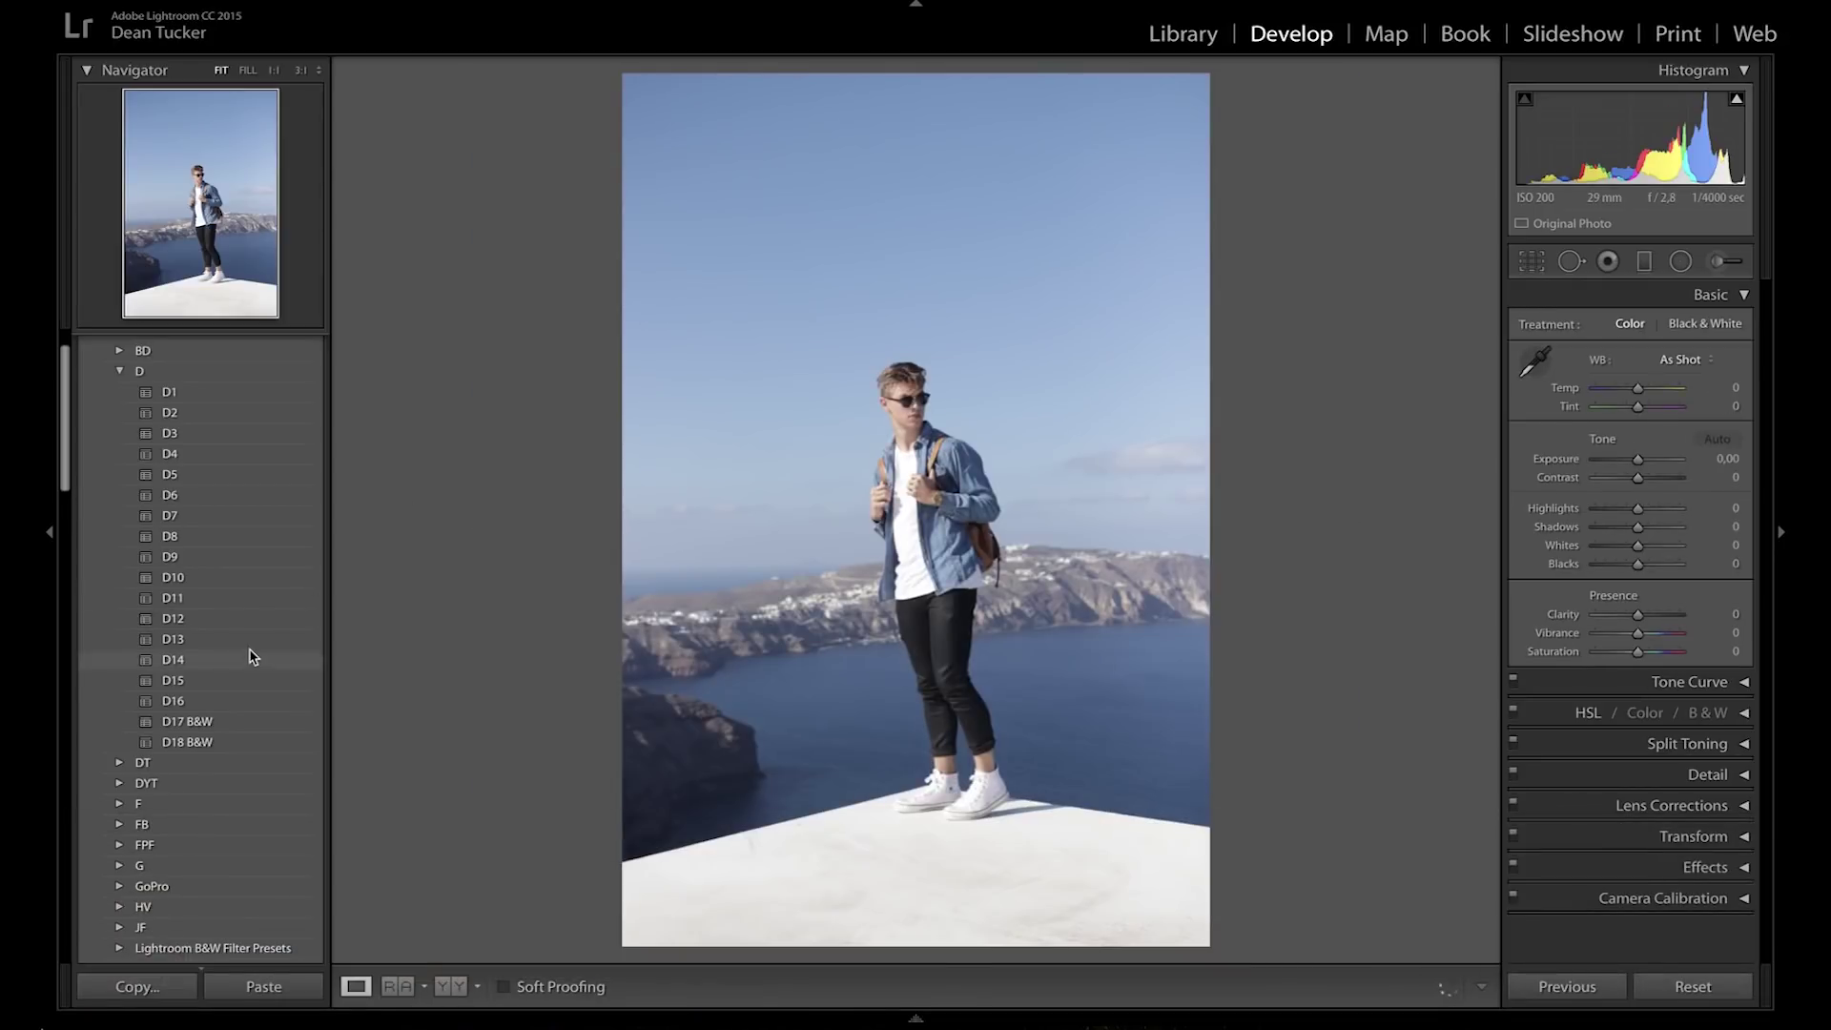
pyautogui.click(250, 644)
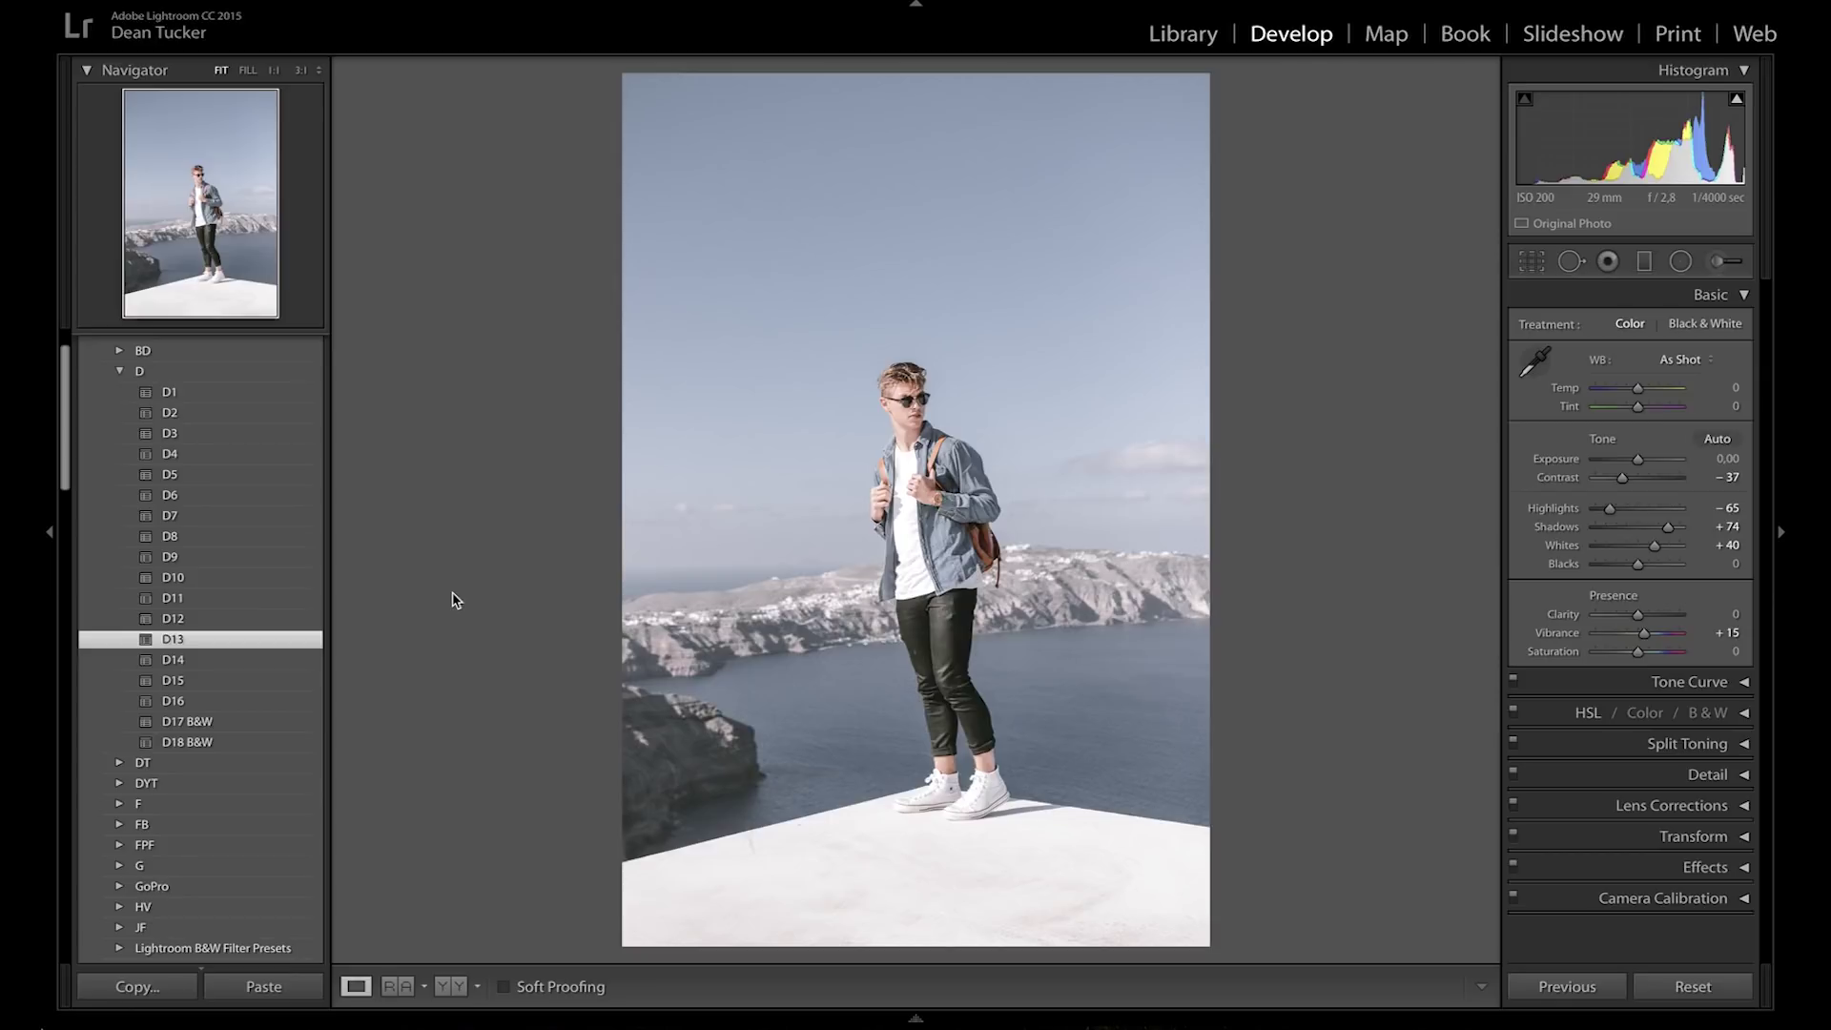
pyautogui.click(258, 665)
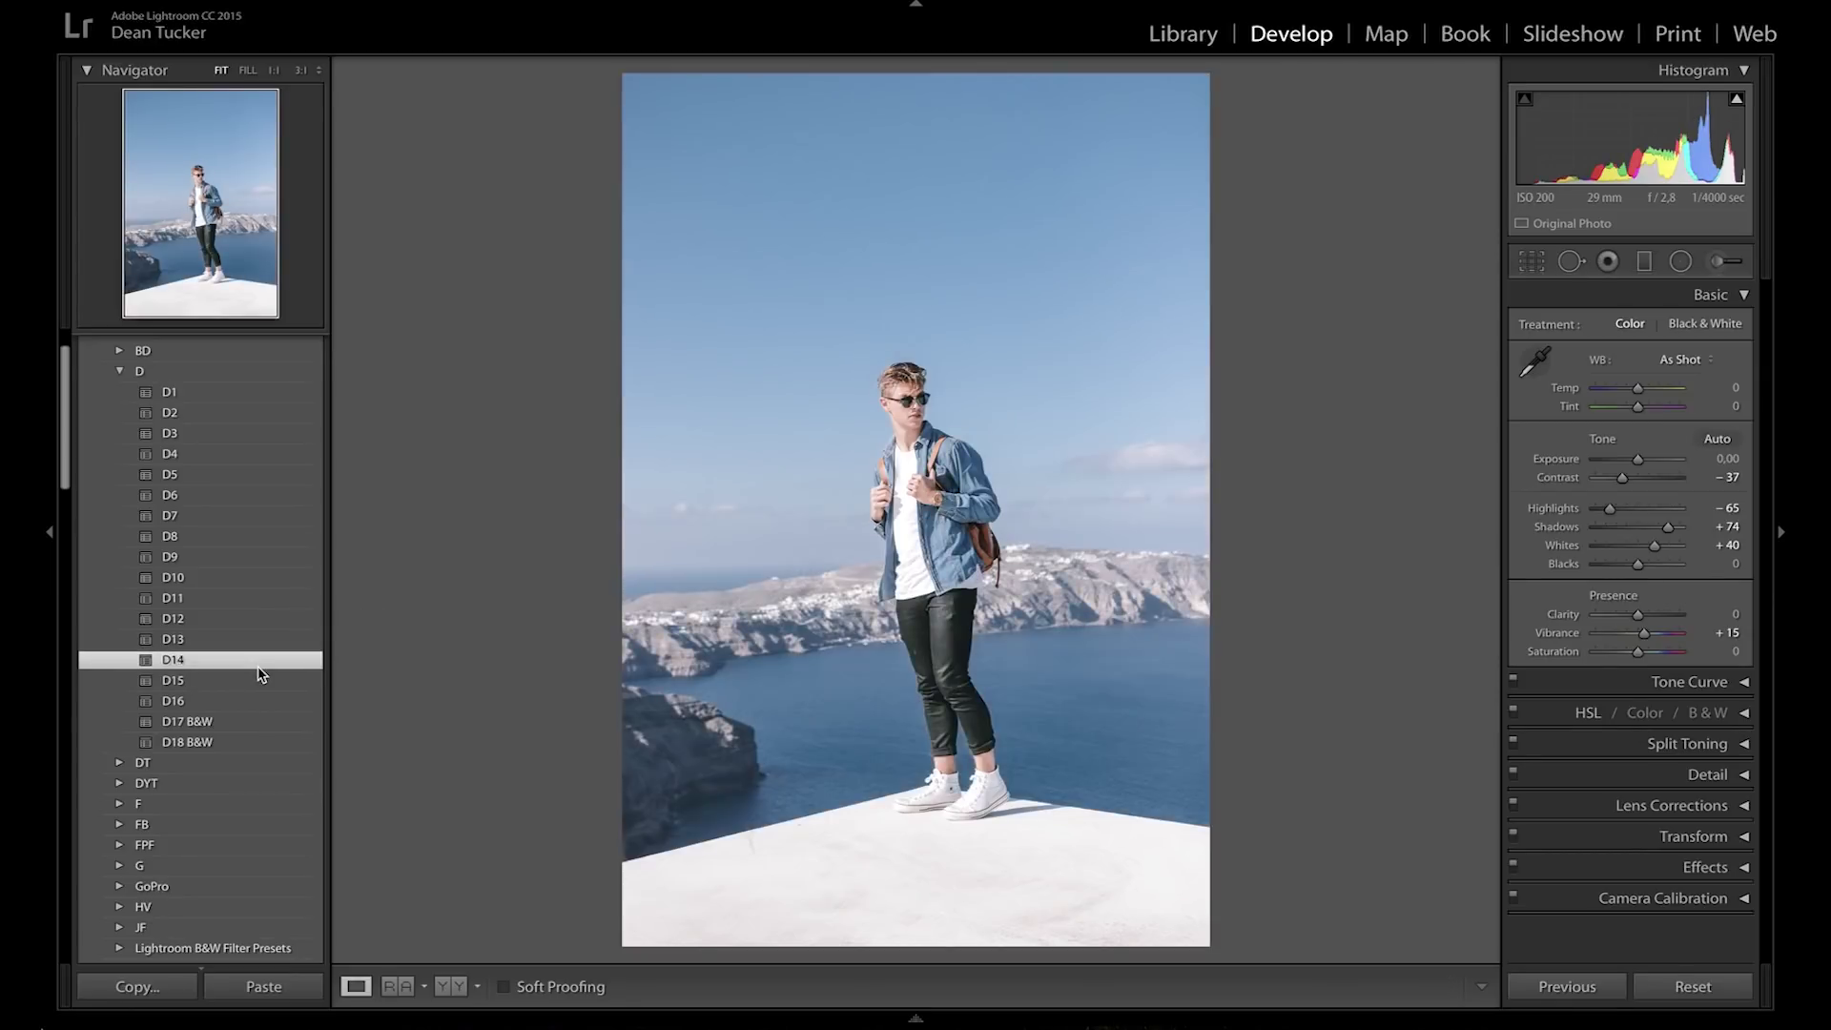
pyautogui.click(251, 680)
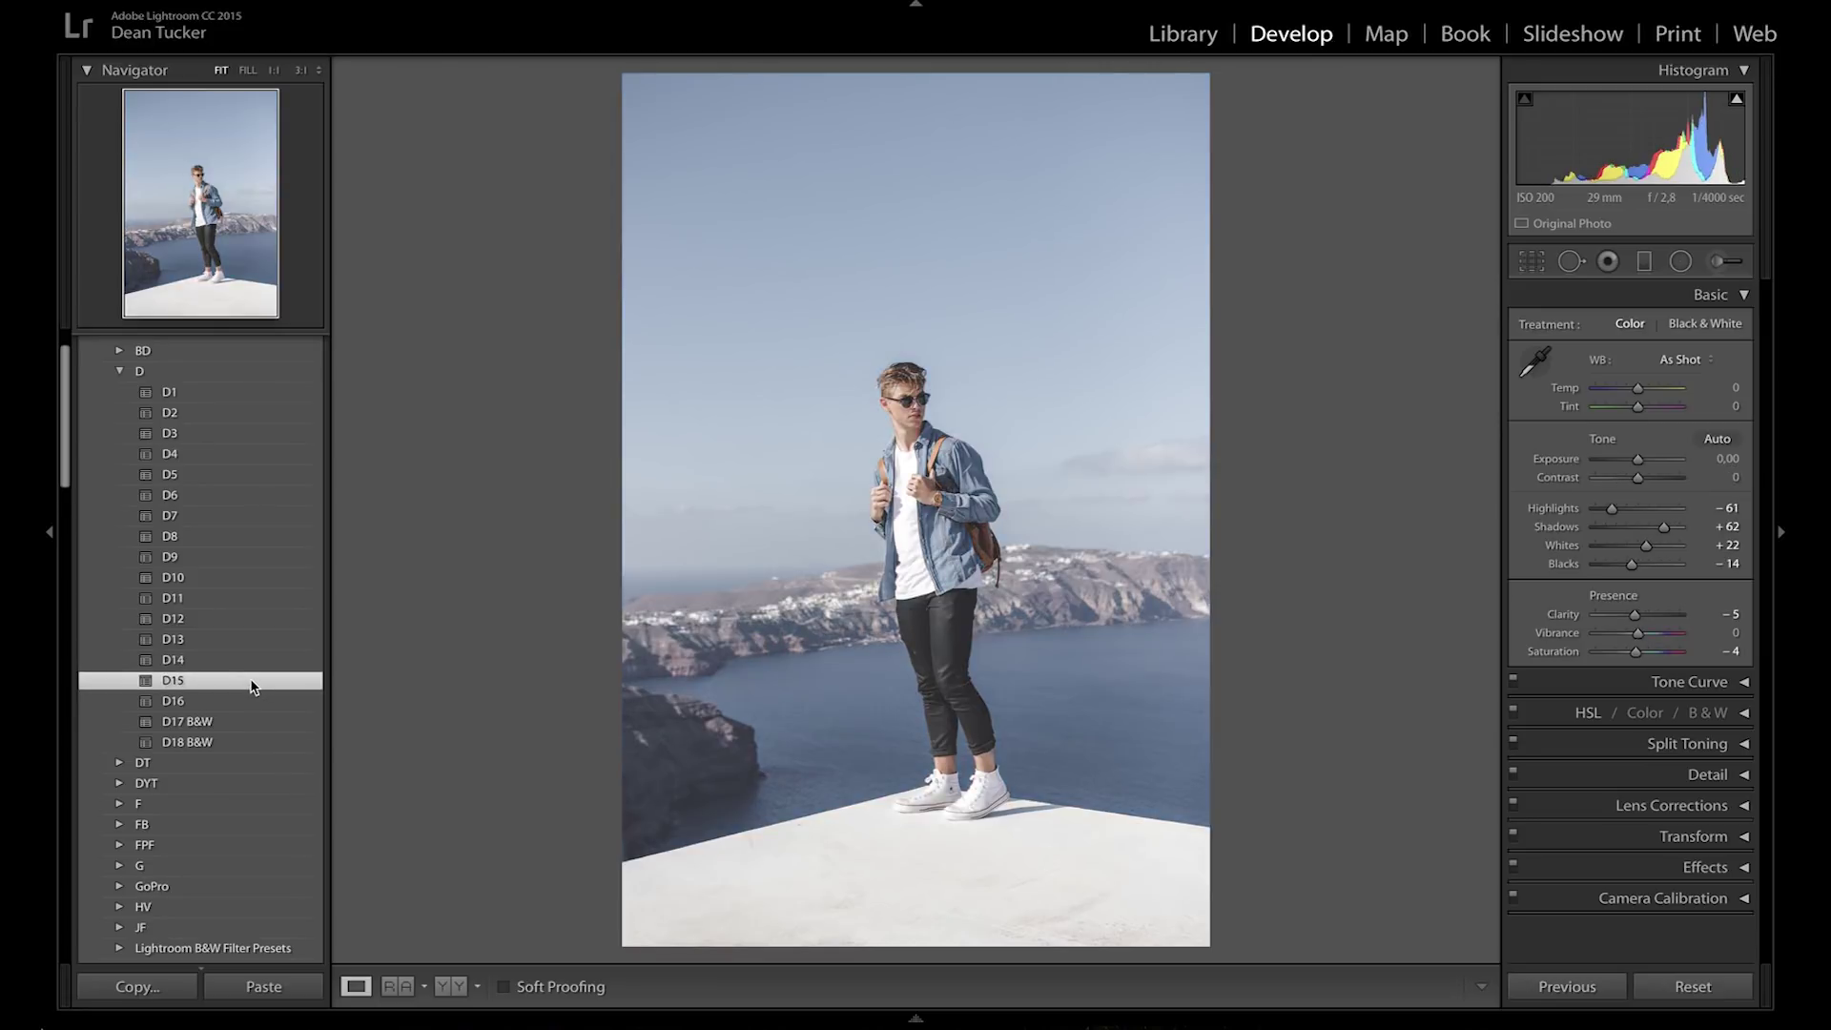
pyautogui.click(242, 701)
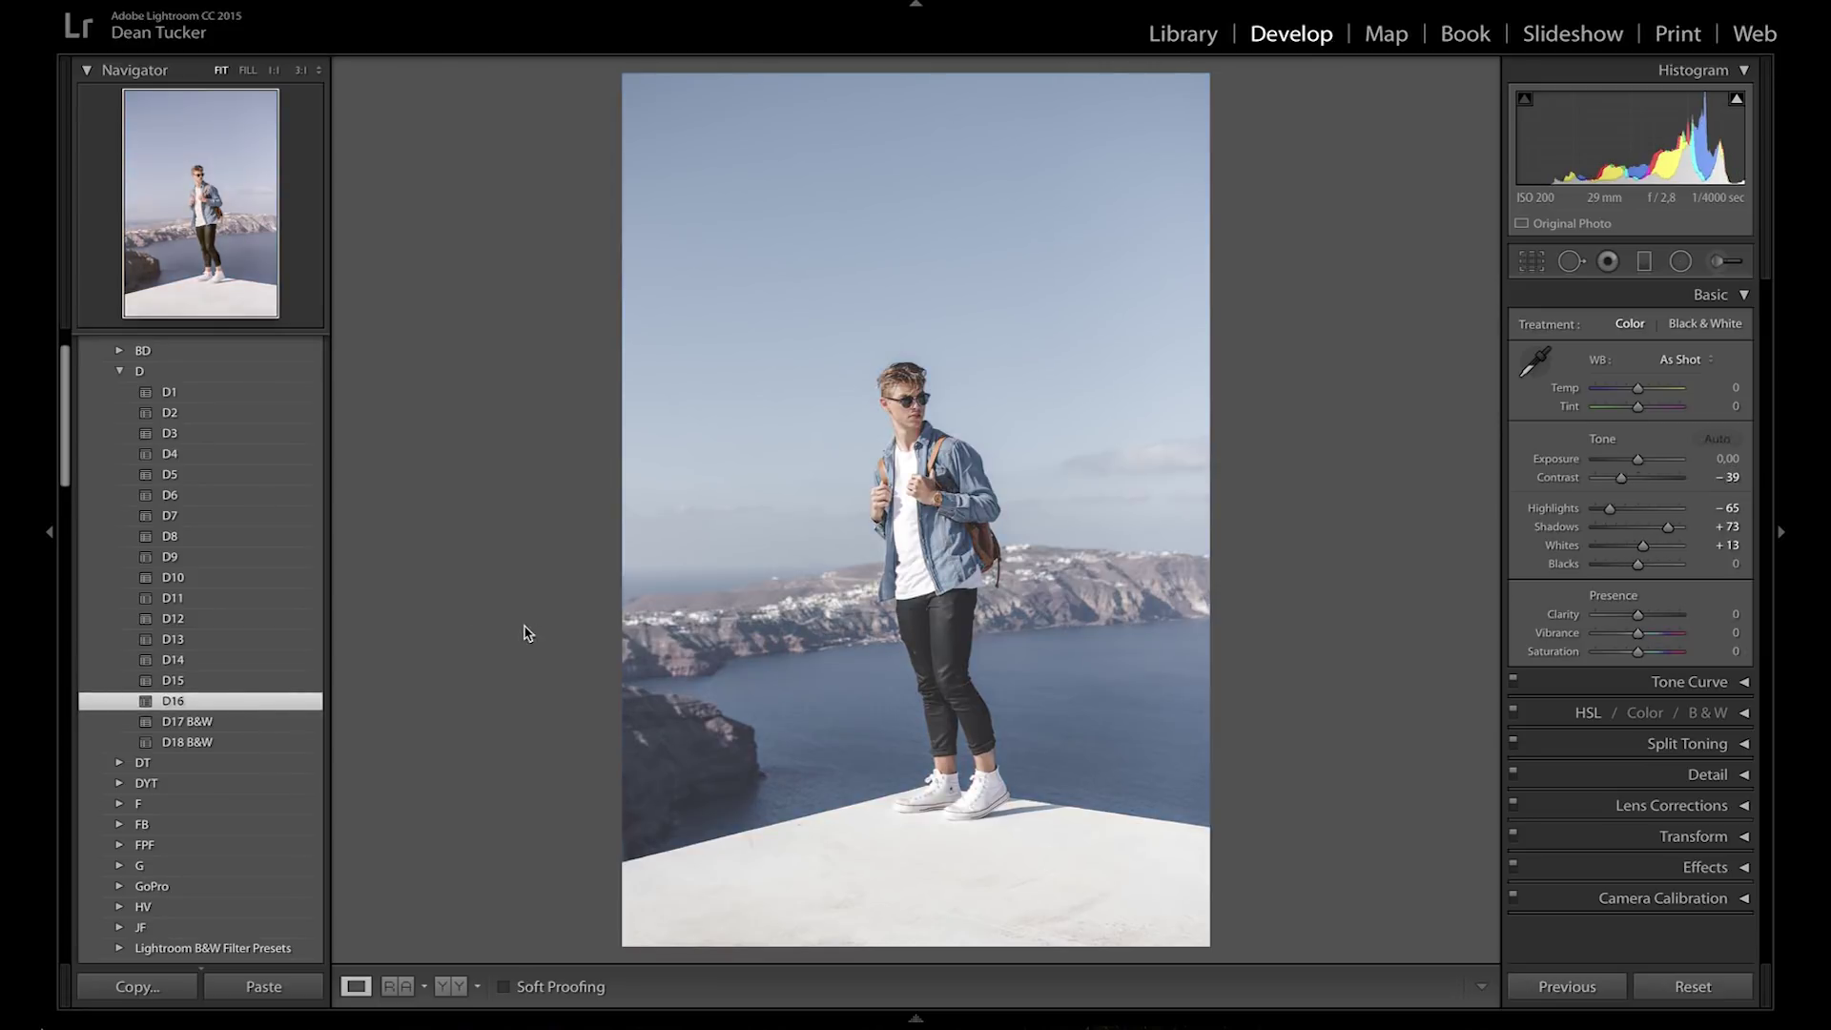
pyautogui.moveTo(901, 1010)
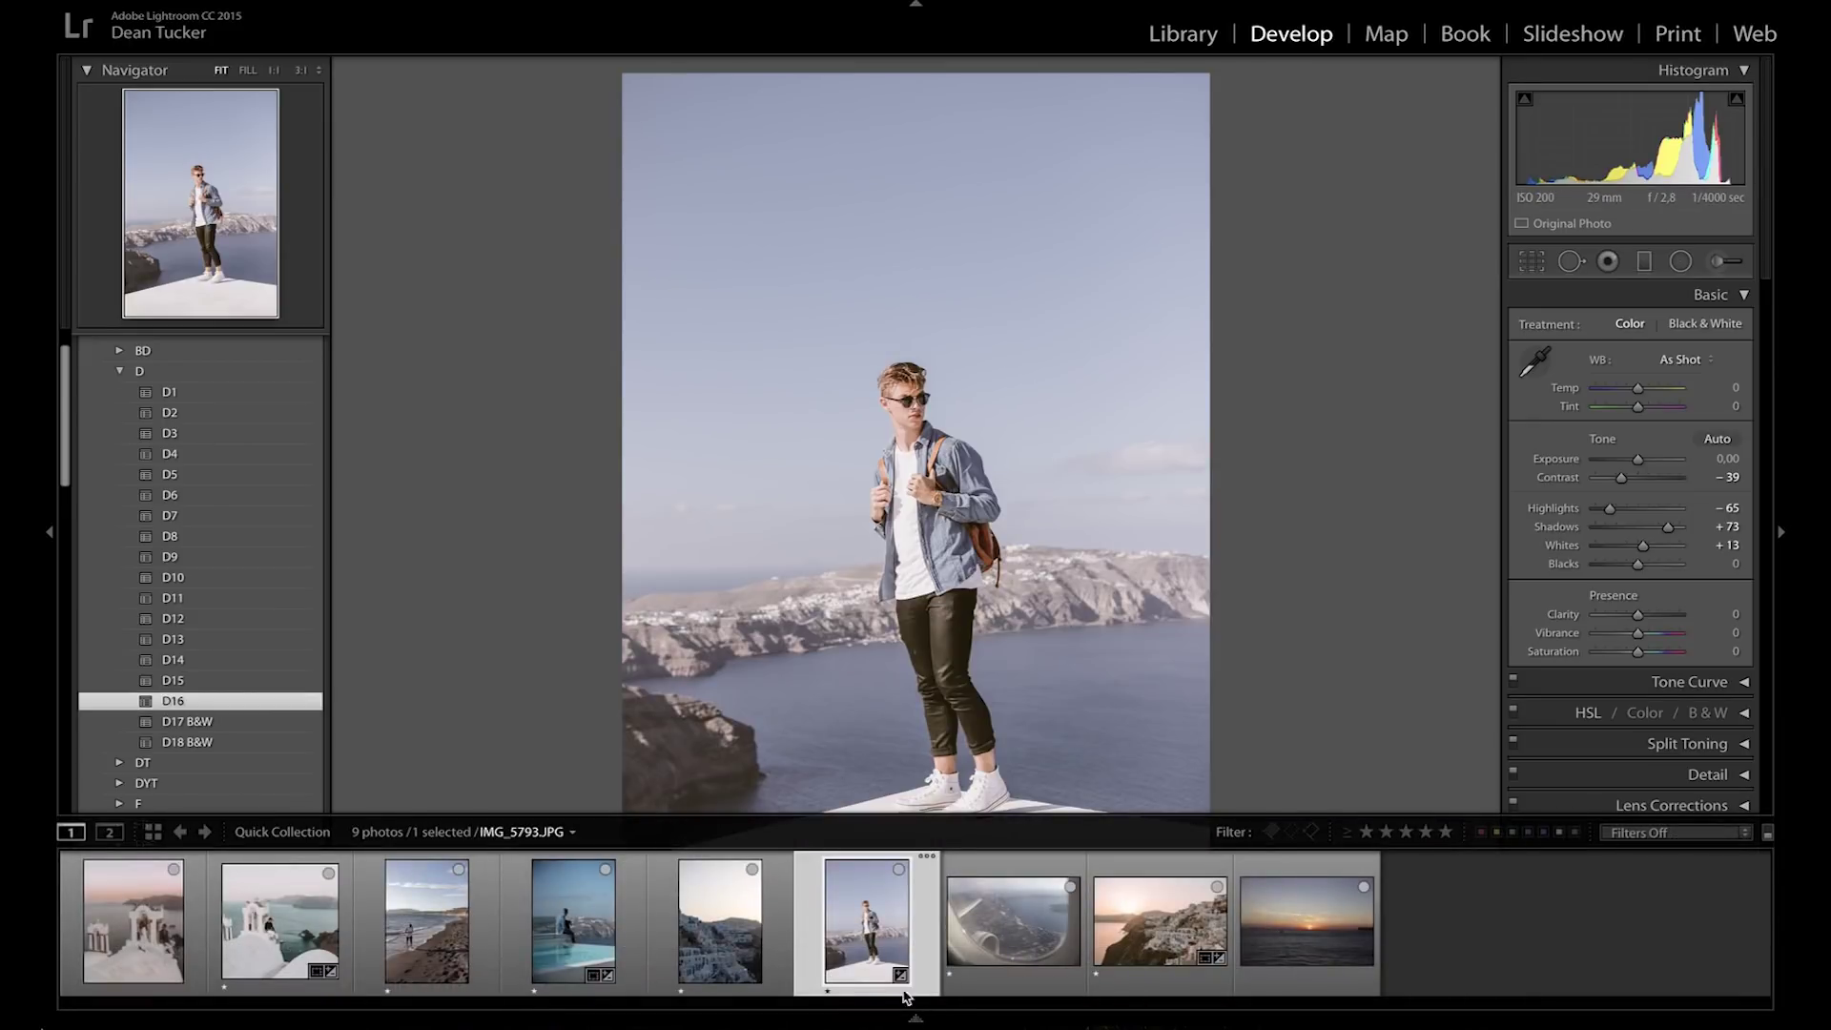
pyautogui.click(280, 920)
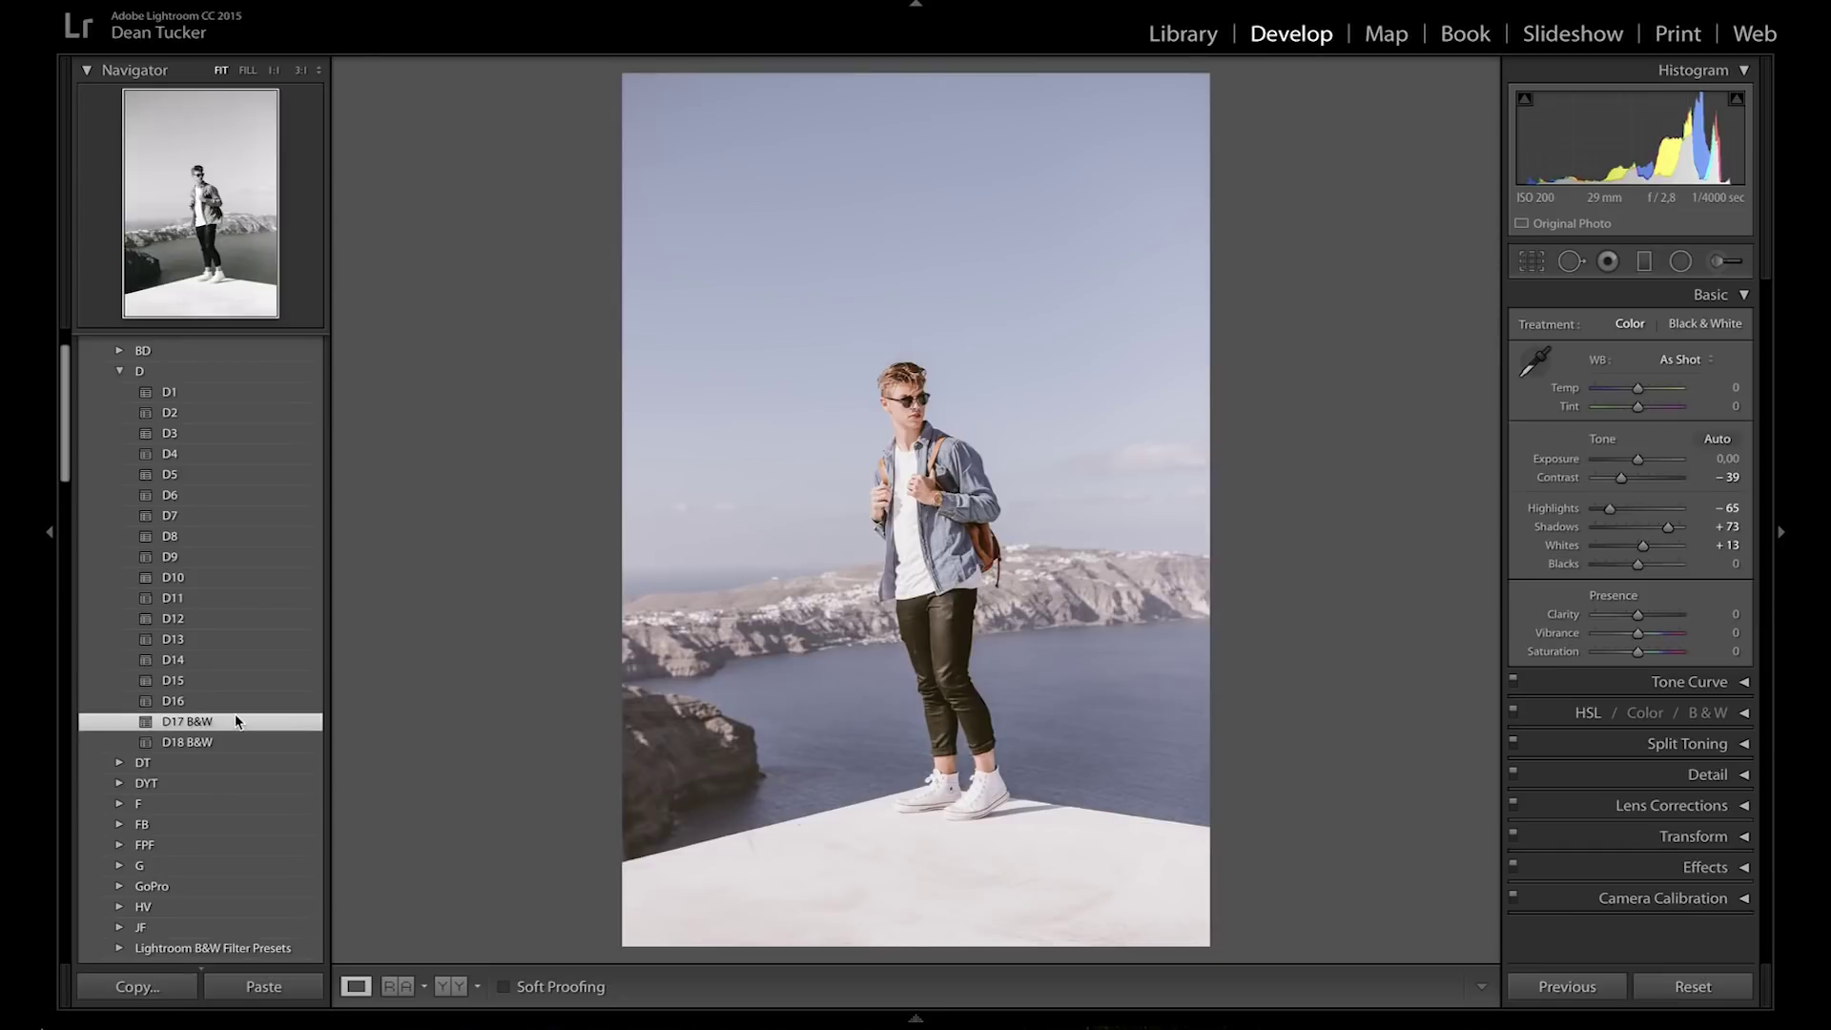
# Try D17 B&W and D18 B&W on the standing-man photo, then give the bell-tower photo preset D16.
pyautogui.click(235, 721)
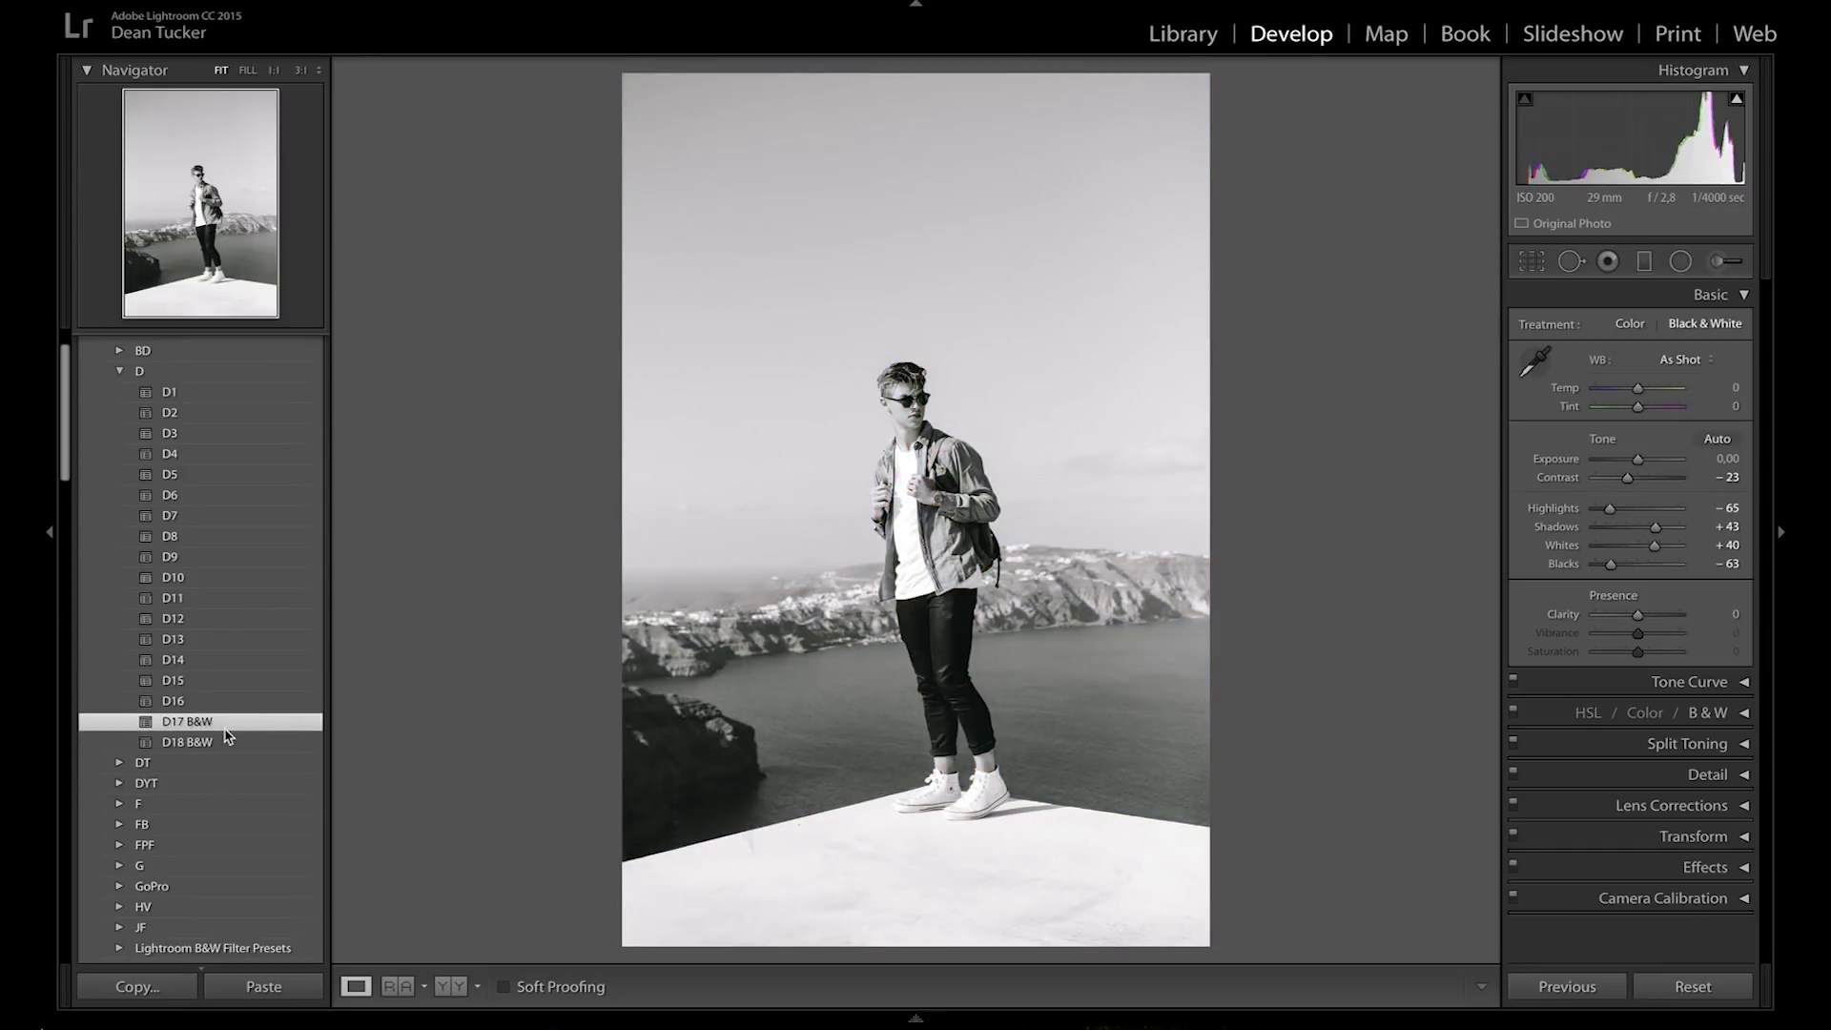
pyautogui.click(229, 741)
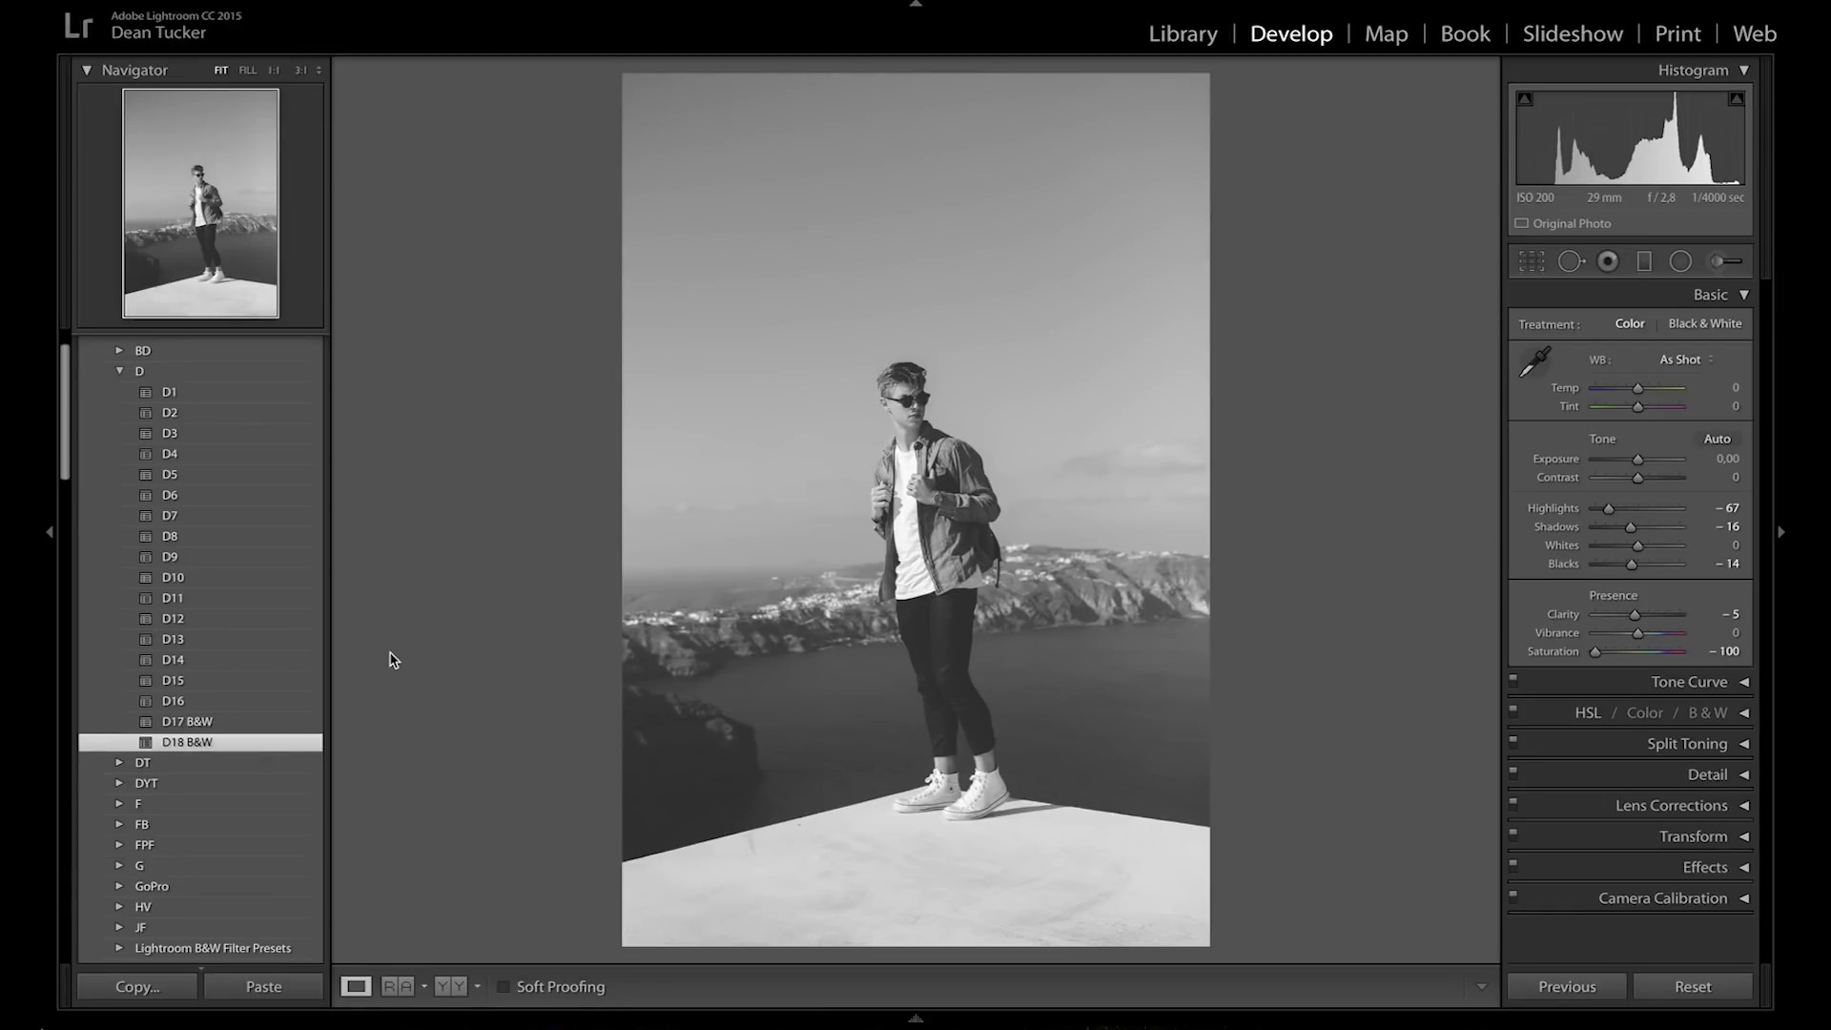
pyautogui.click(191, 703)
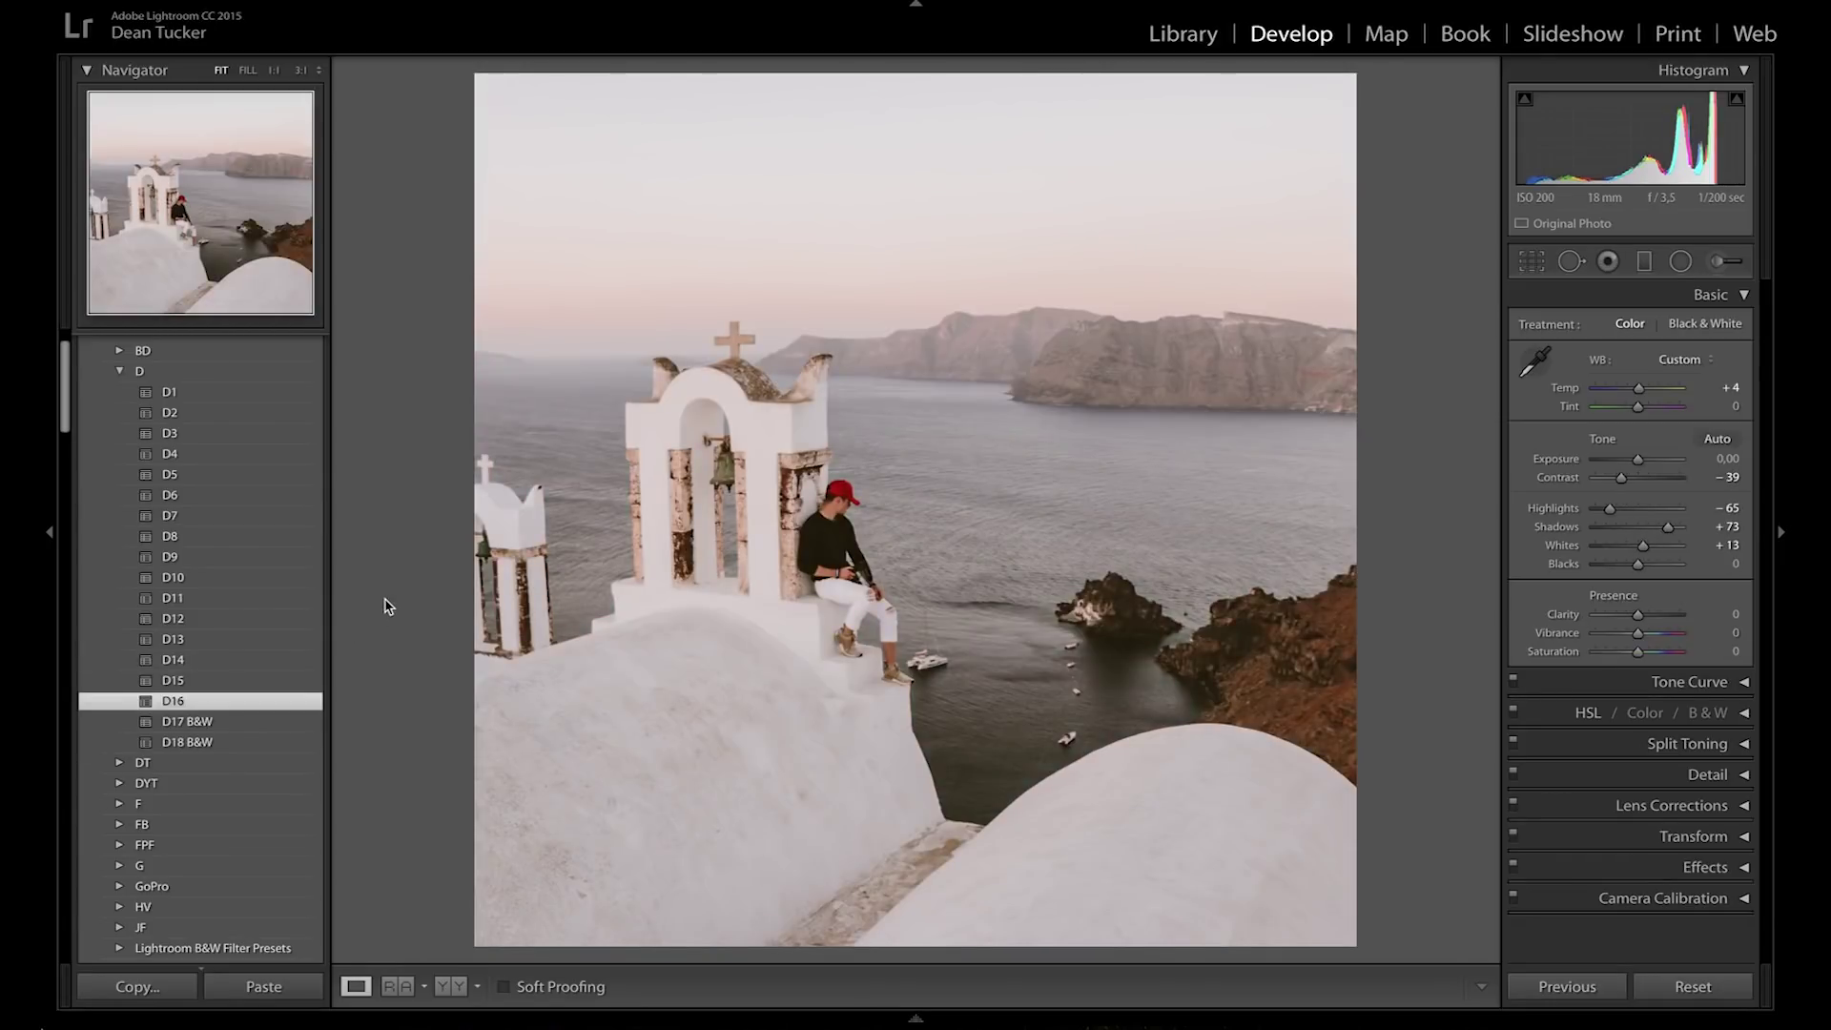
pyautogui.press('\\')
pyautogui.press('\\')
pyautogui.press('\\')
pyautogui.press('\\')
pyautogui.press('\\')
pyautogui.press('\\')
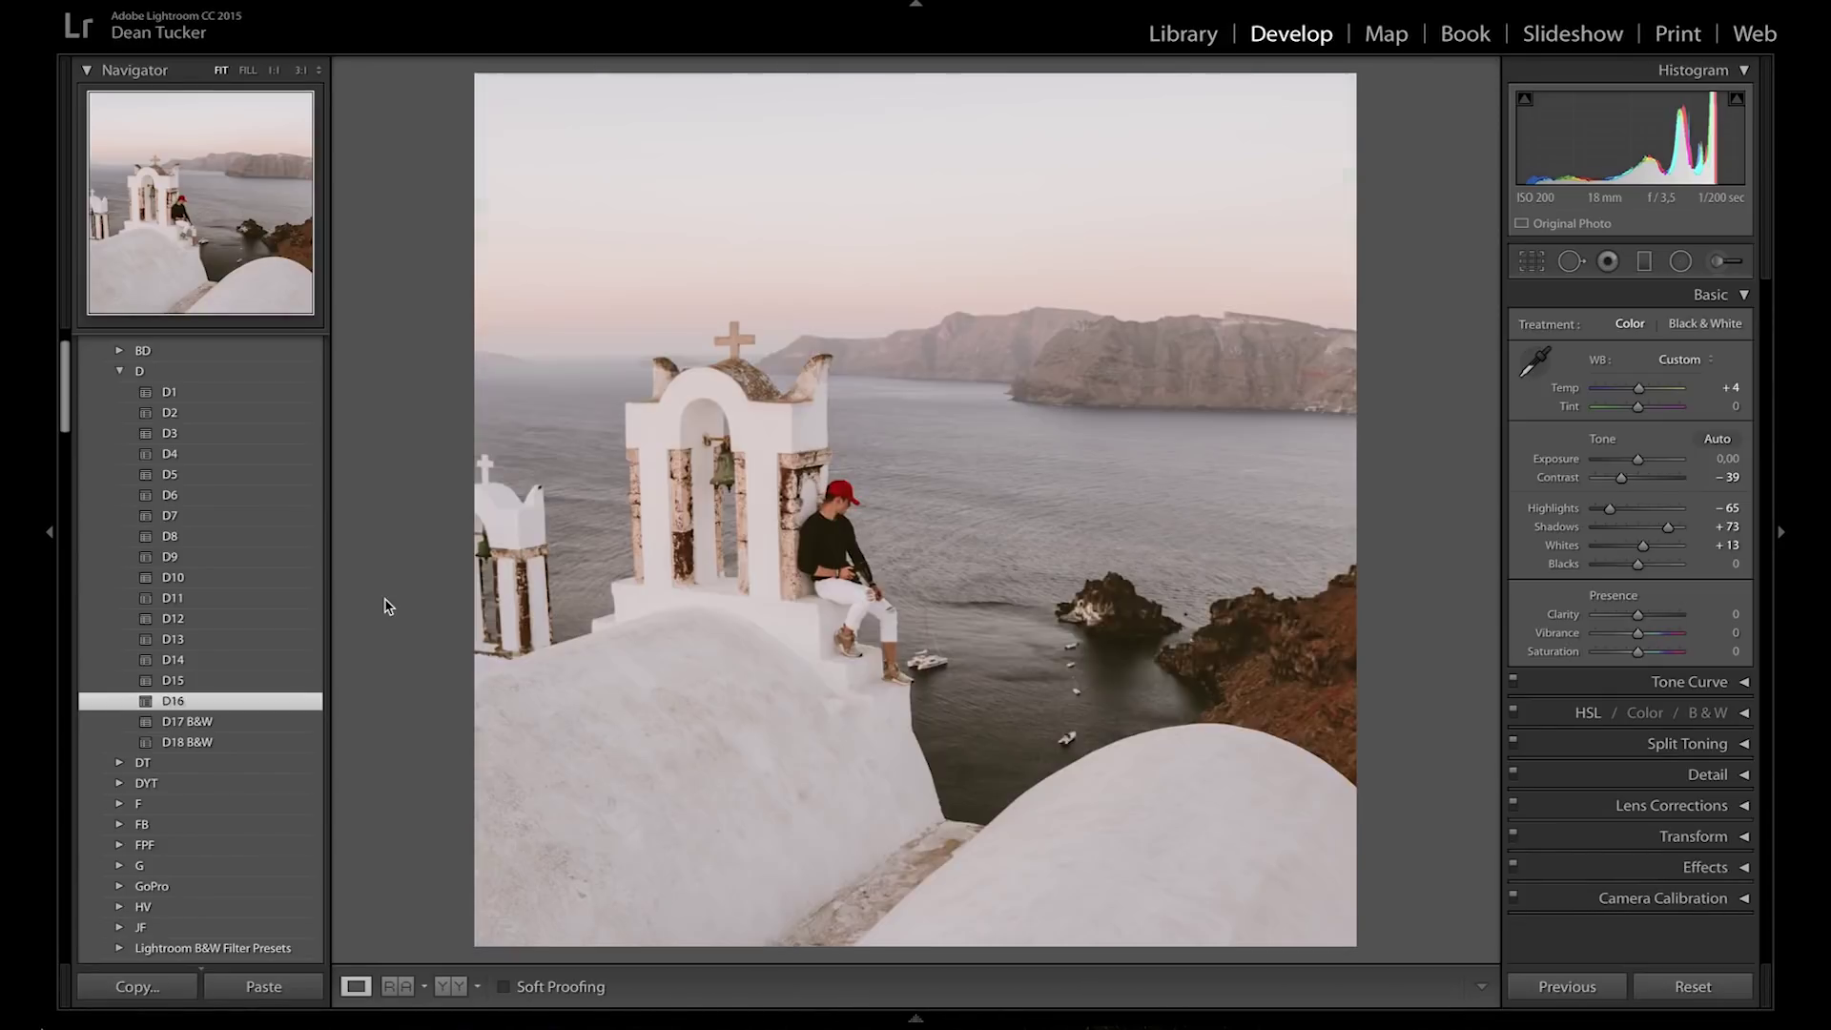